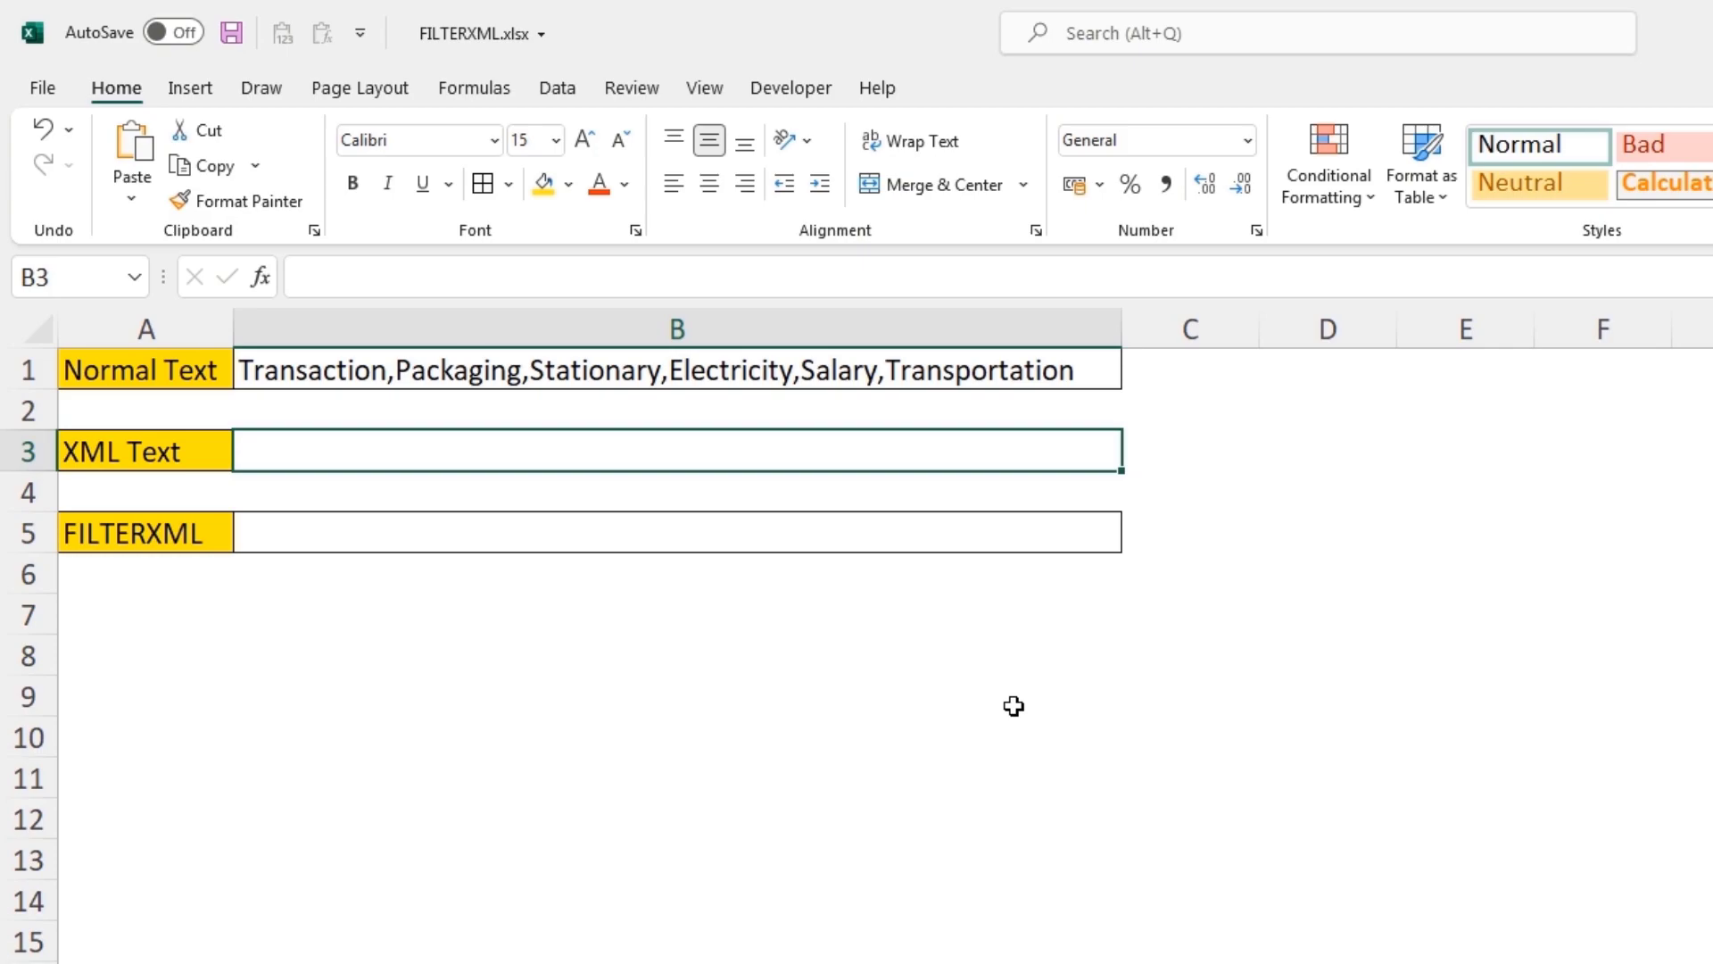
Step: Enter the formula =SUBSTITUTE(B1,",","</R><R>") in cell B3 to replace the commas with XML tags
text(=subs)
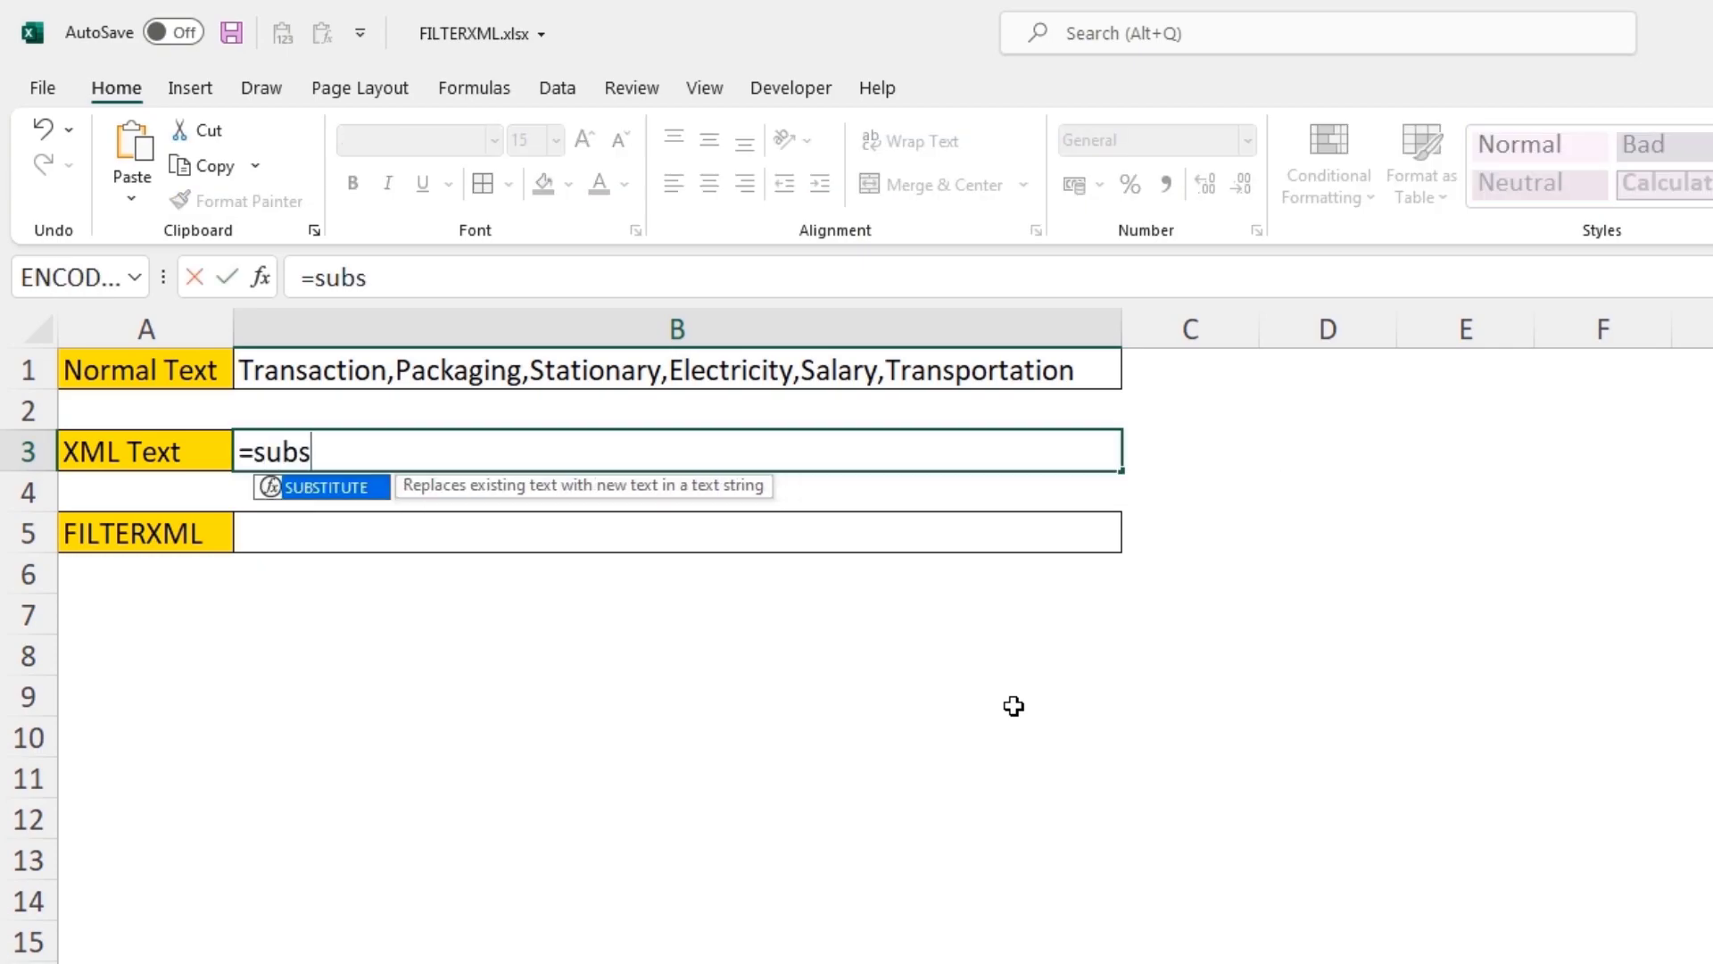
key(Tab)
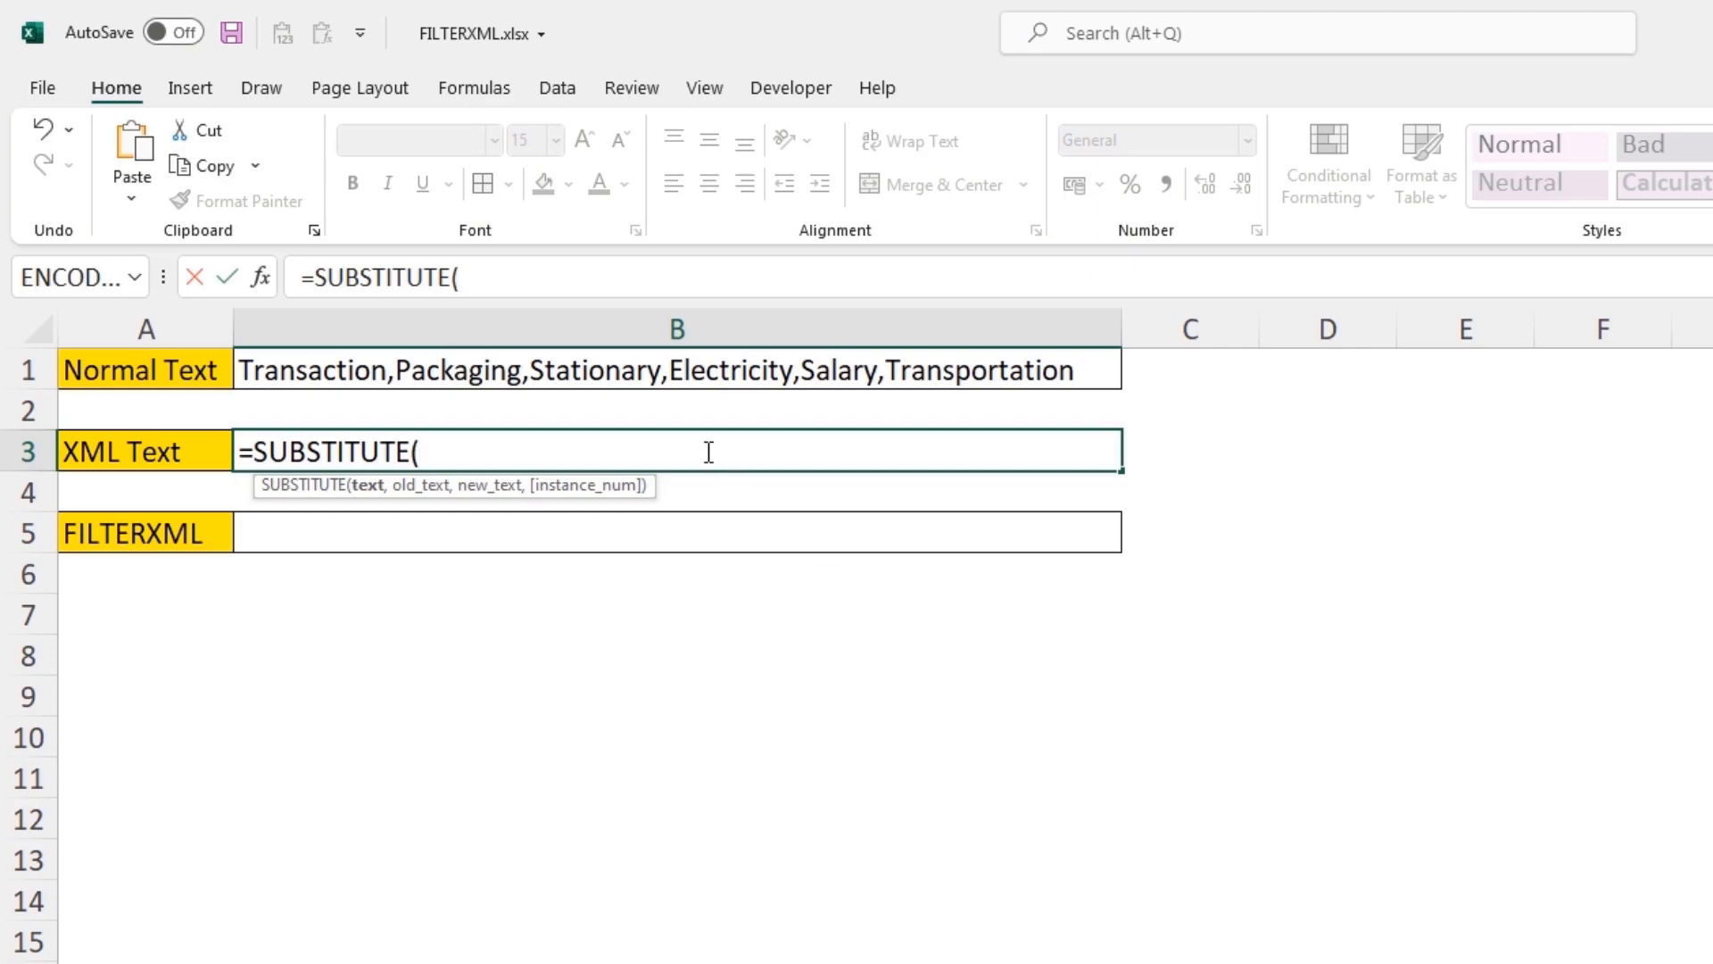
click(627, 368)
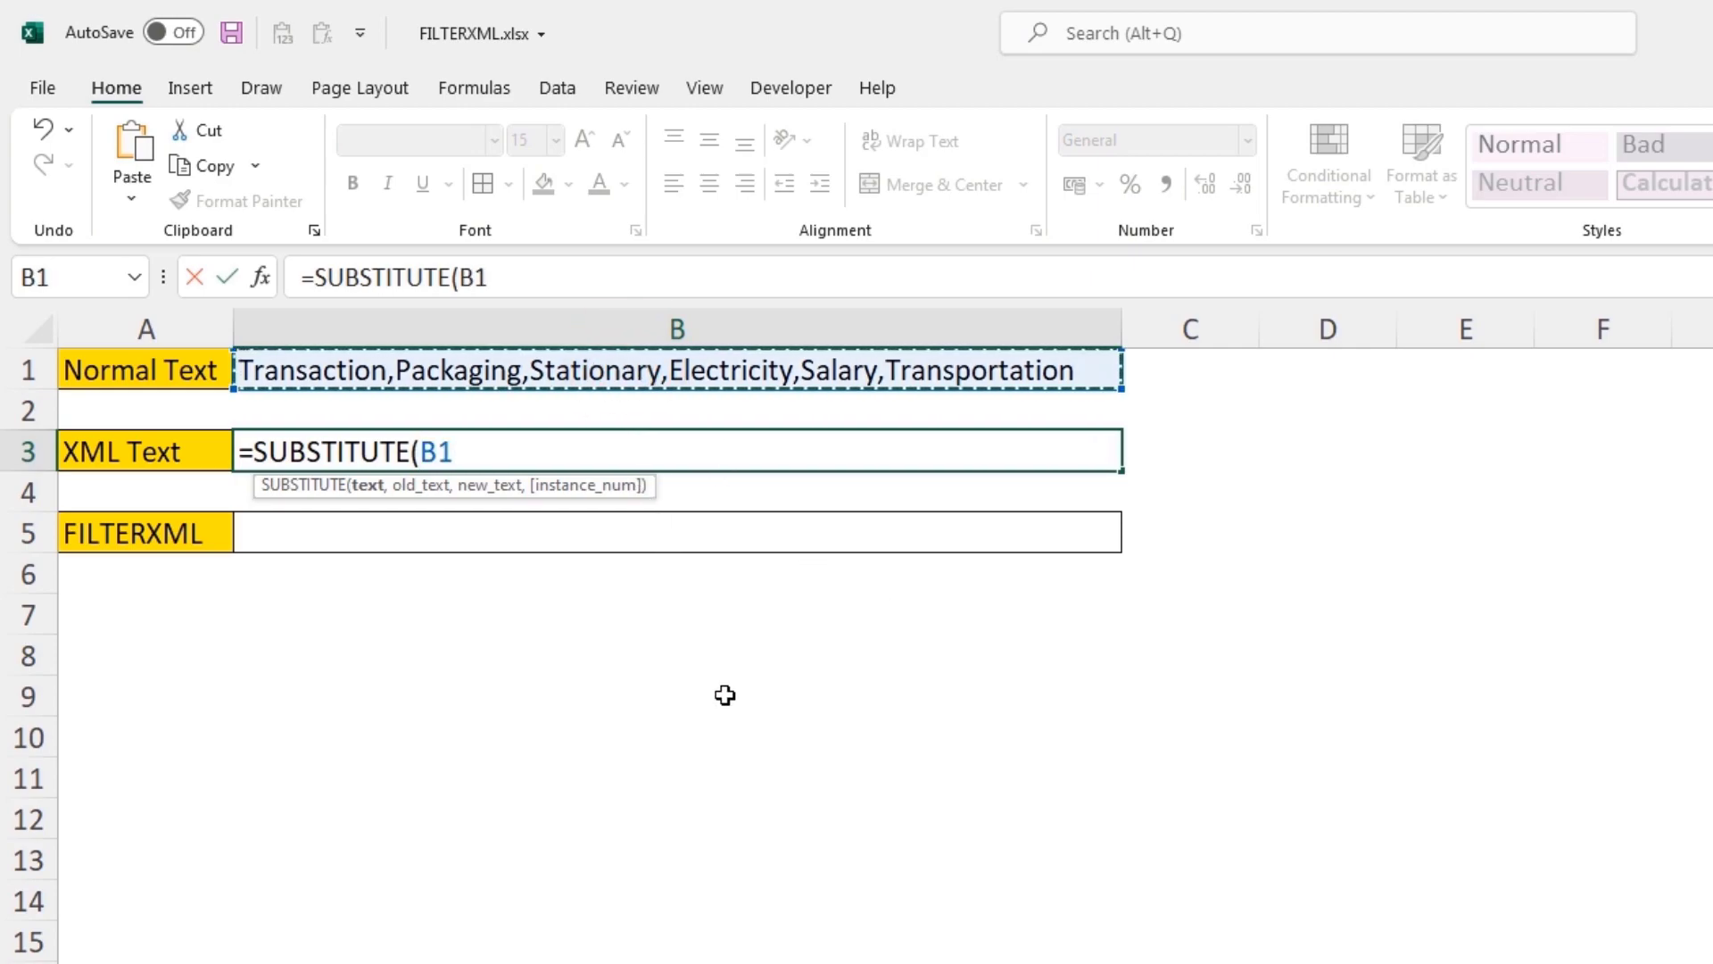
text(,)
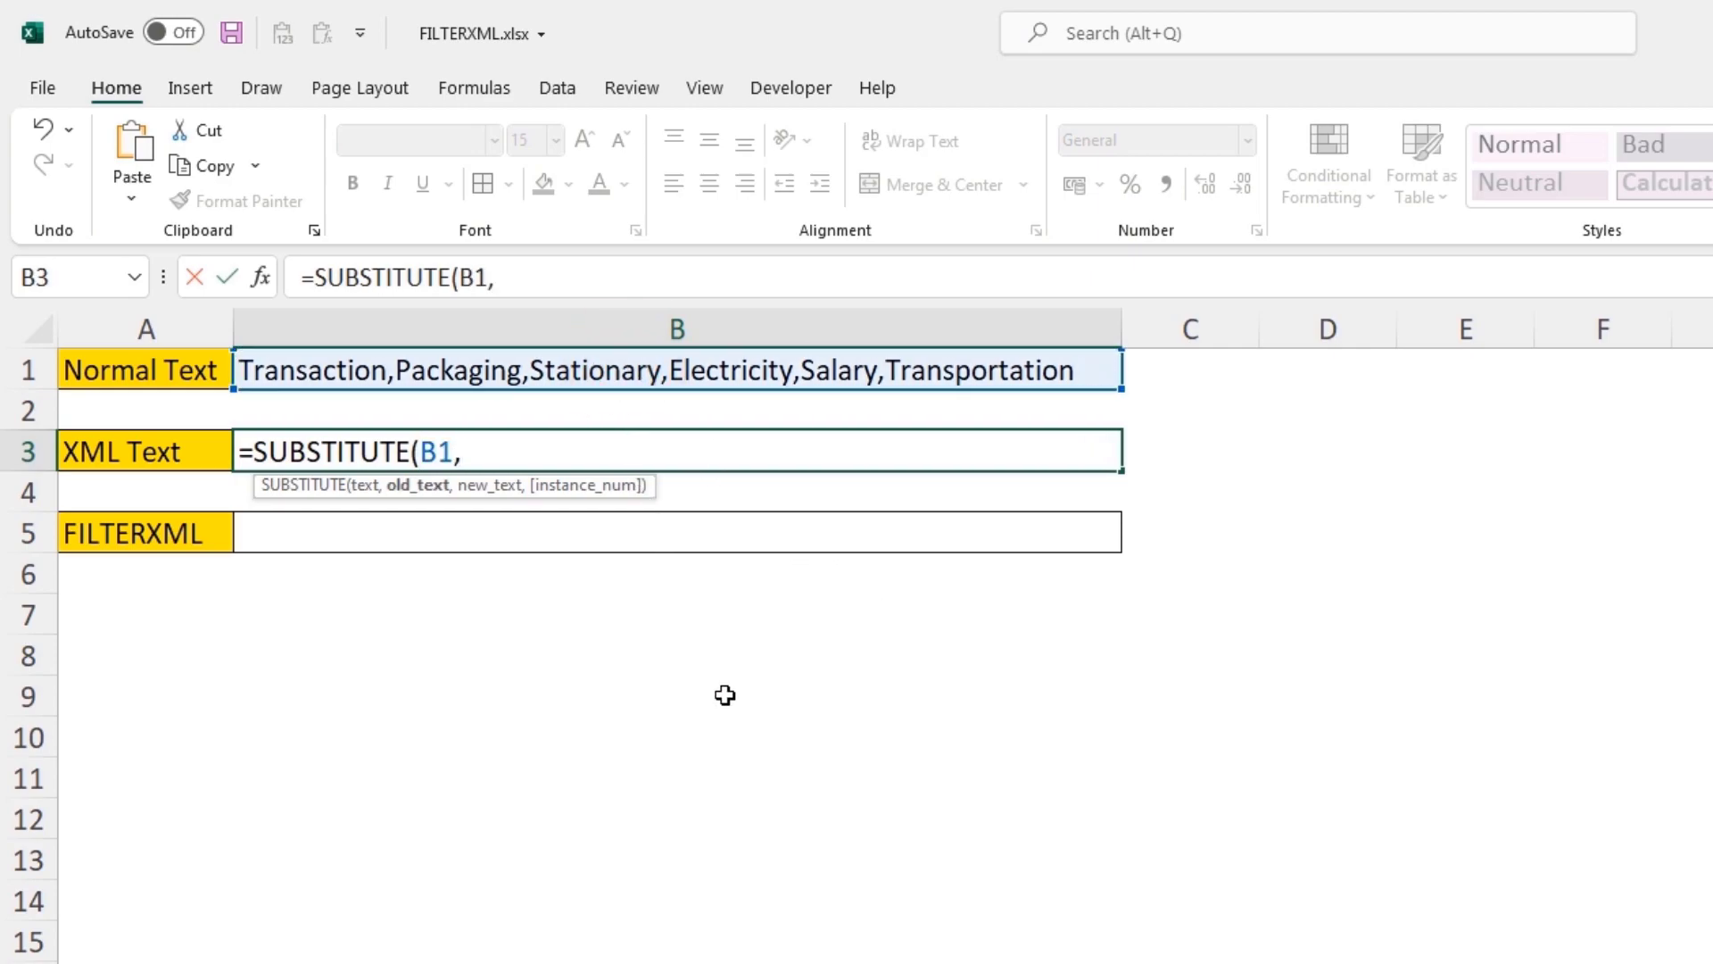
text(",",)
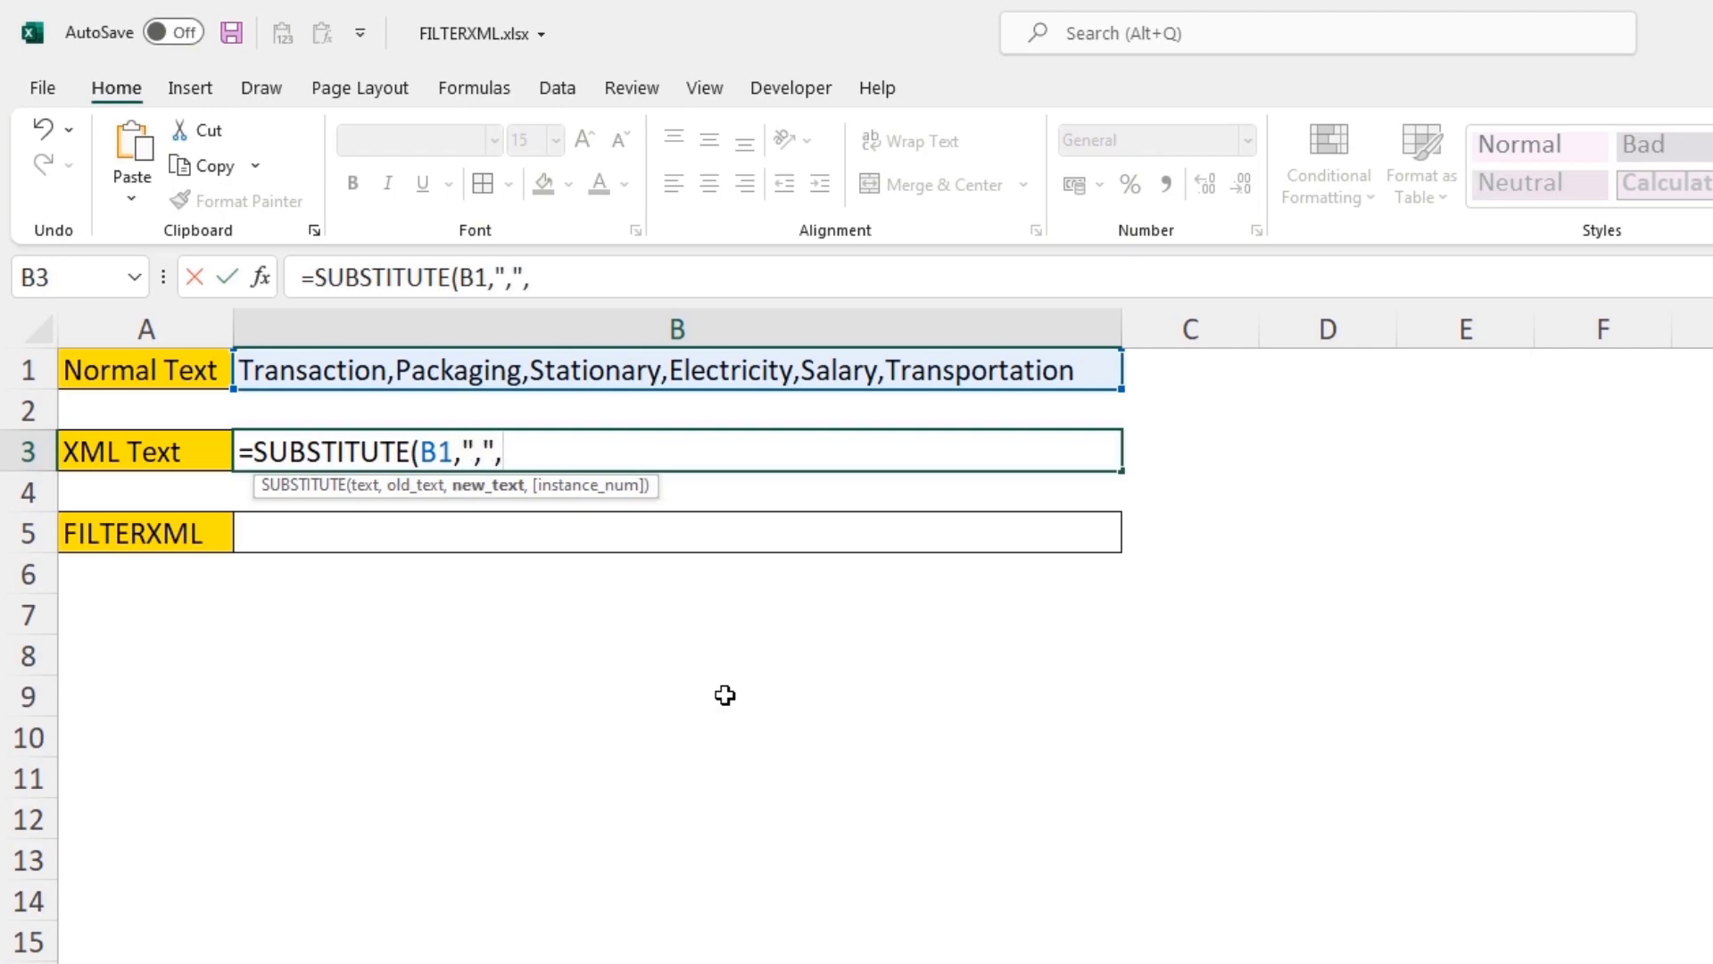
text("</R>)
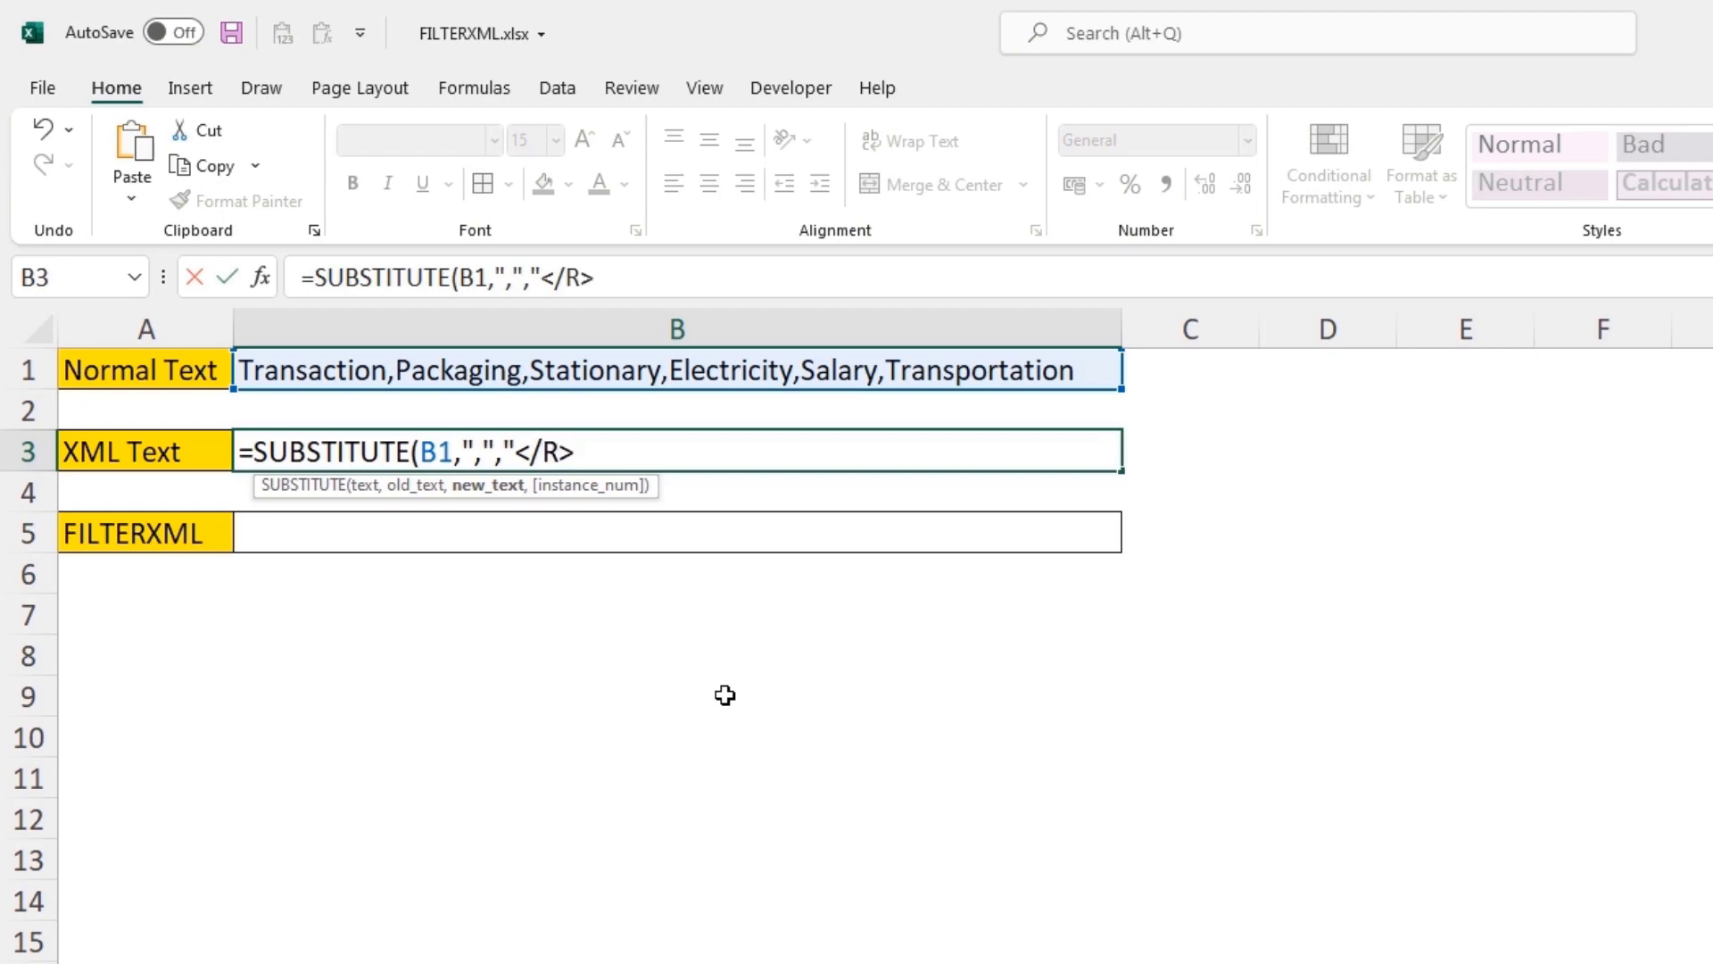
text(<R>"))
key(Return)
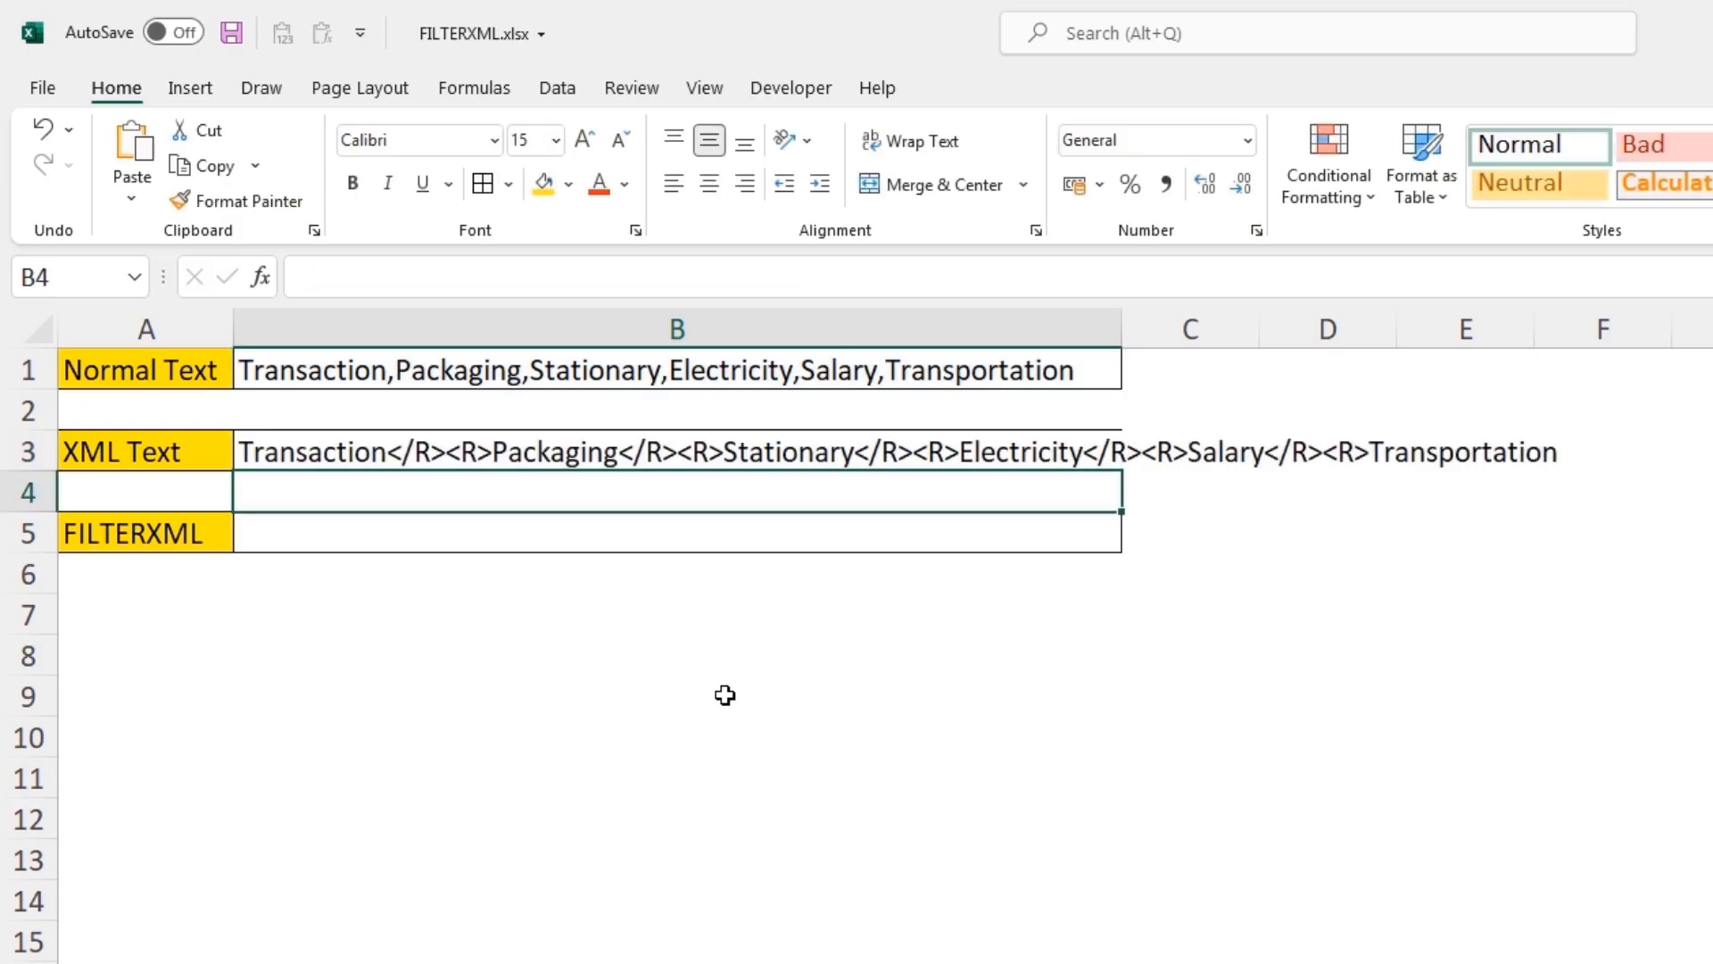
Step: Prefix the SUBSTITUTE function in B3's formula with the opening tags by inserting "<H><R>"& after the equals sign
key(Up)
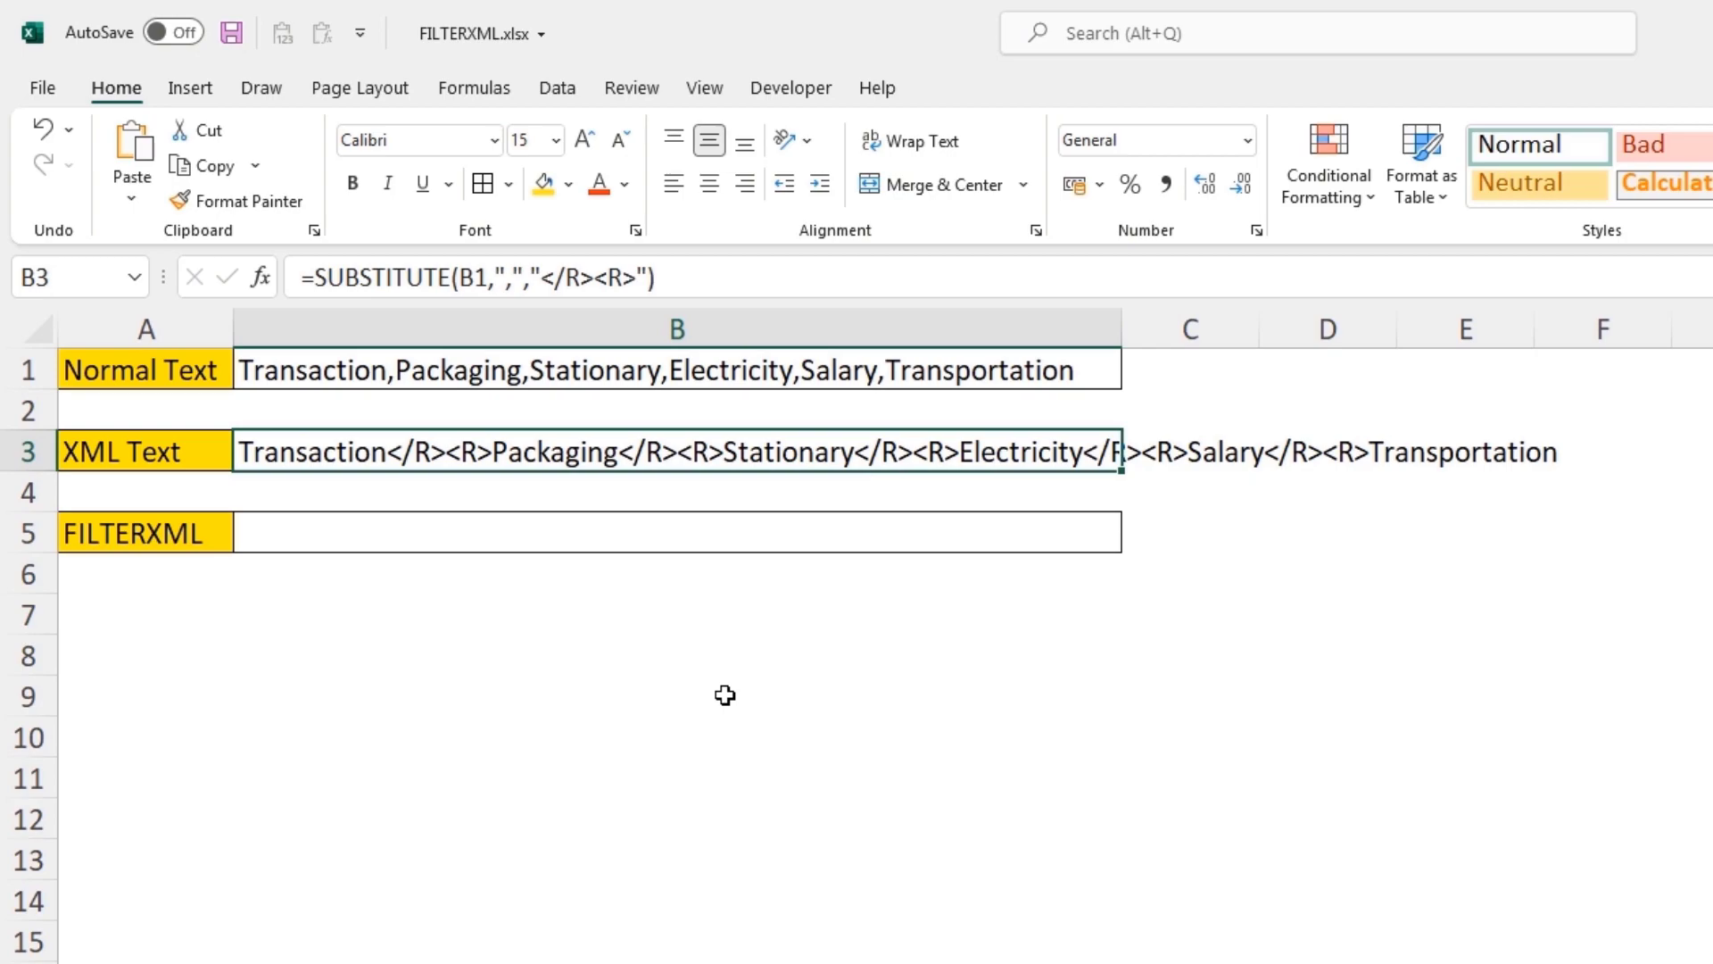
click(320, 278)
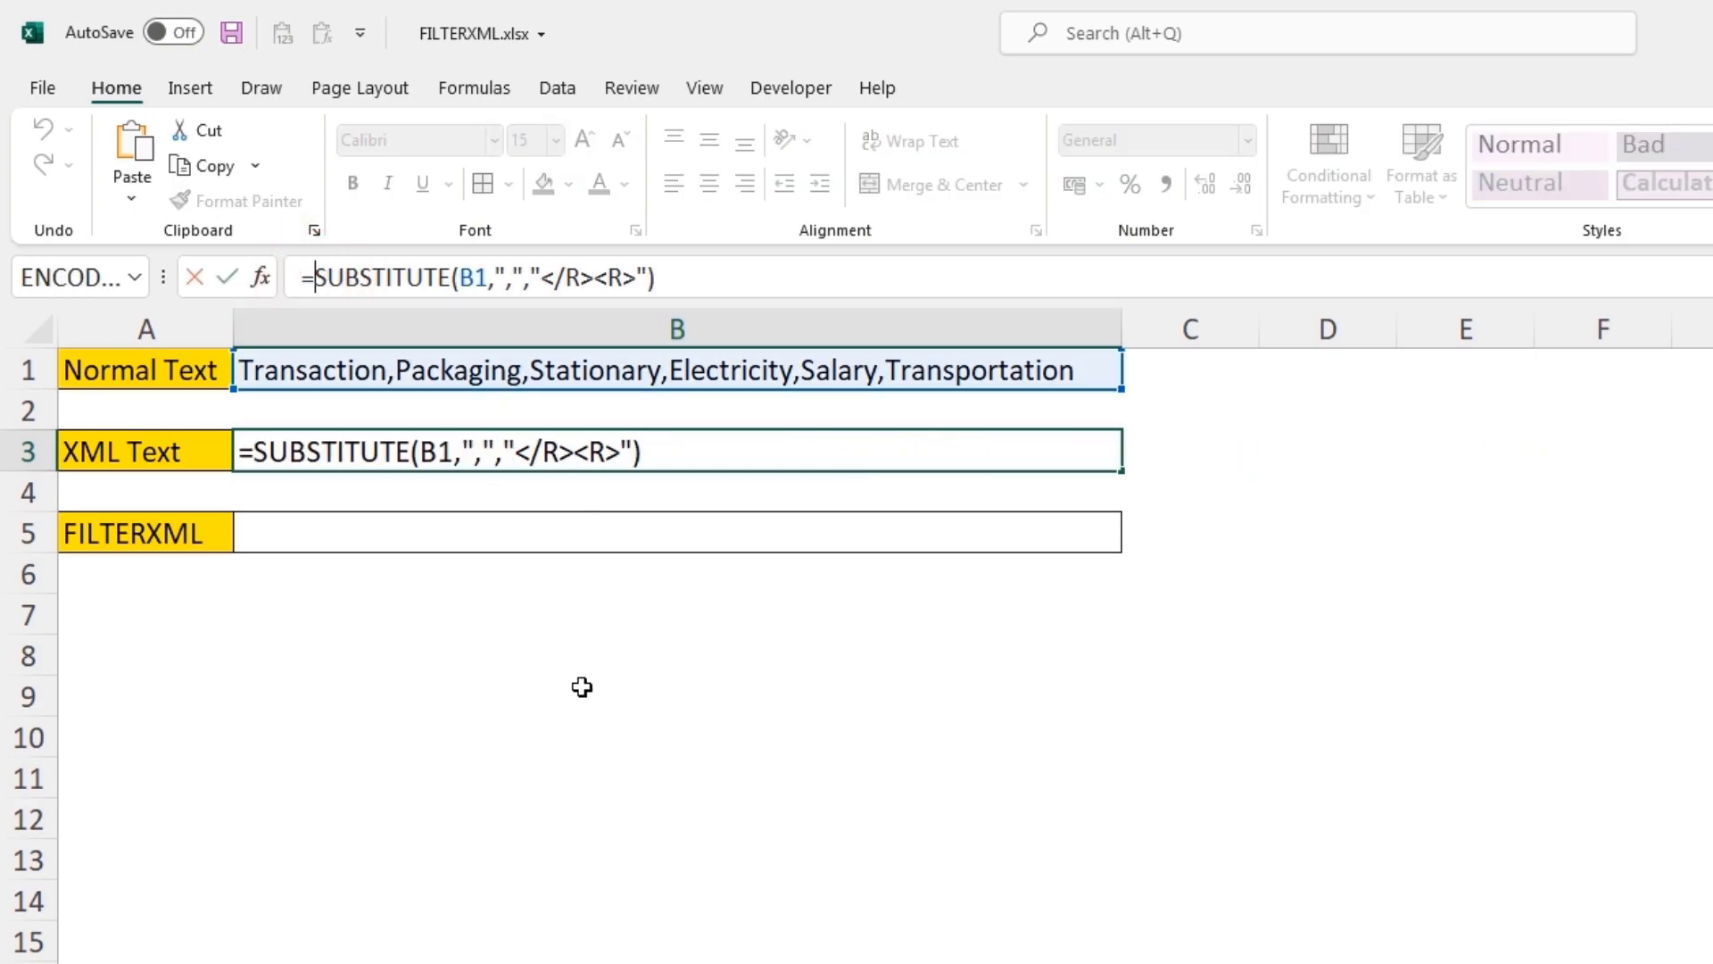
text(")
key(Right)
text(<H)
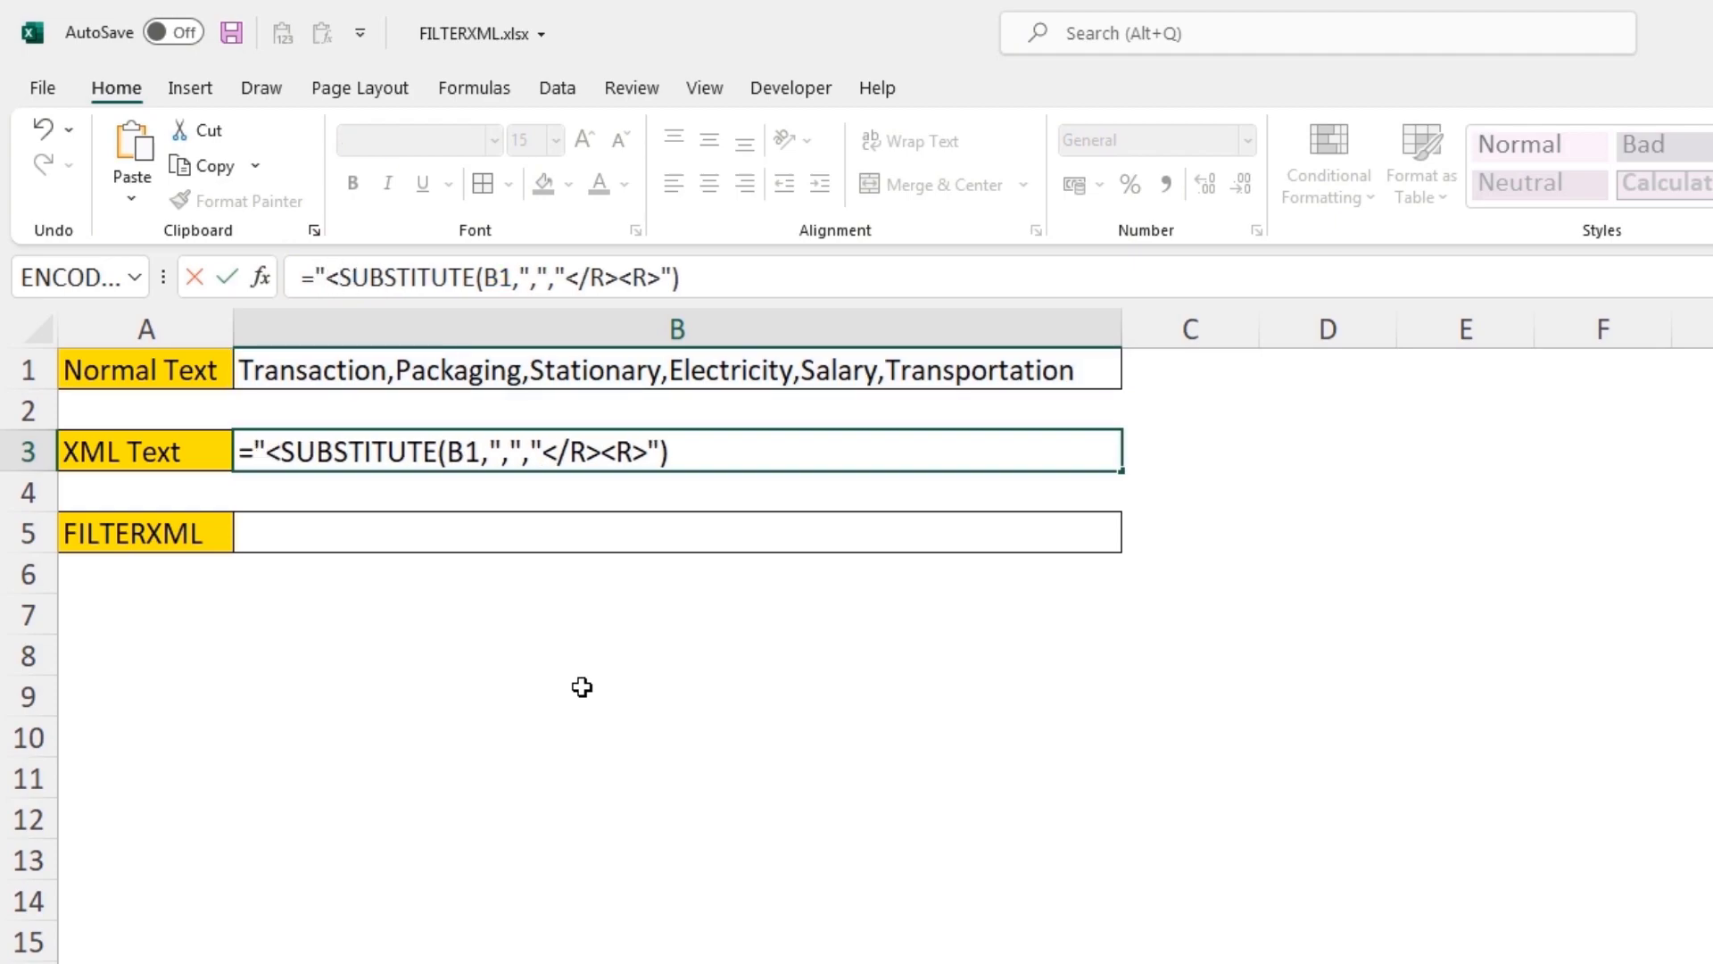
text(><R)
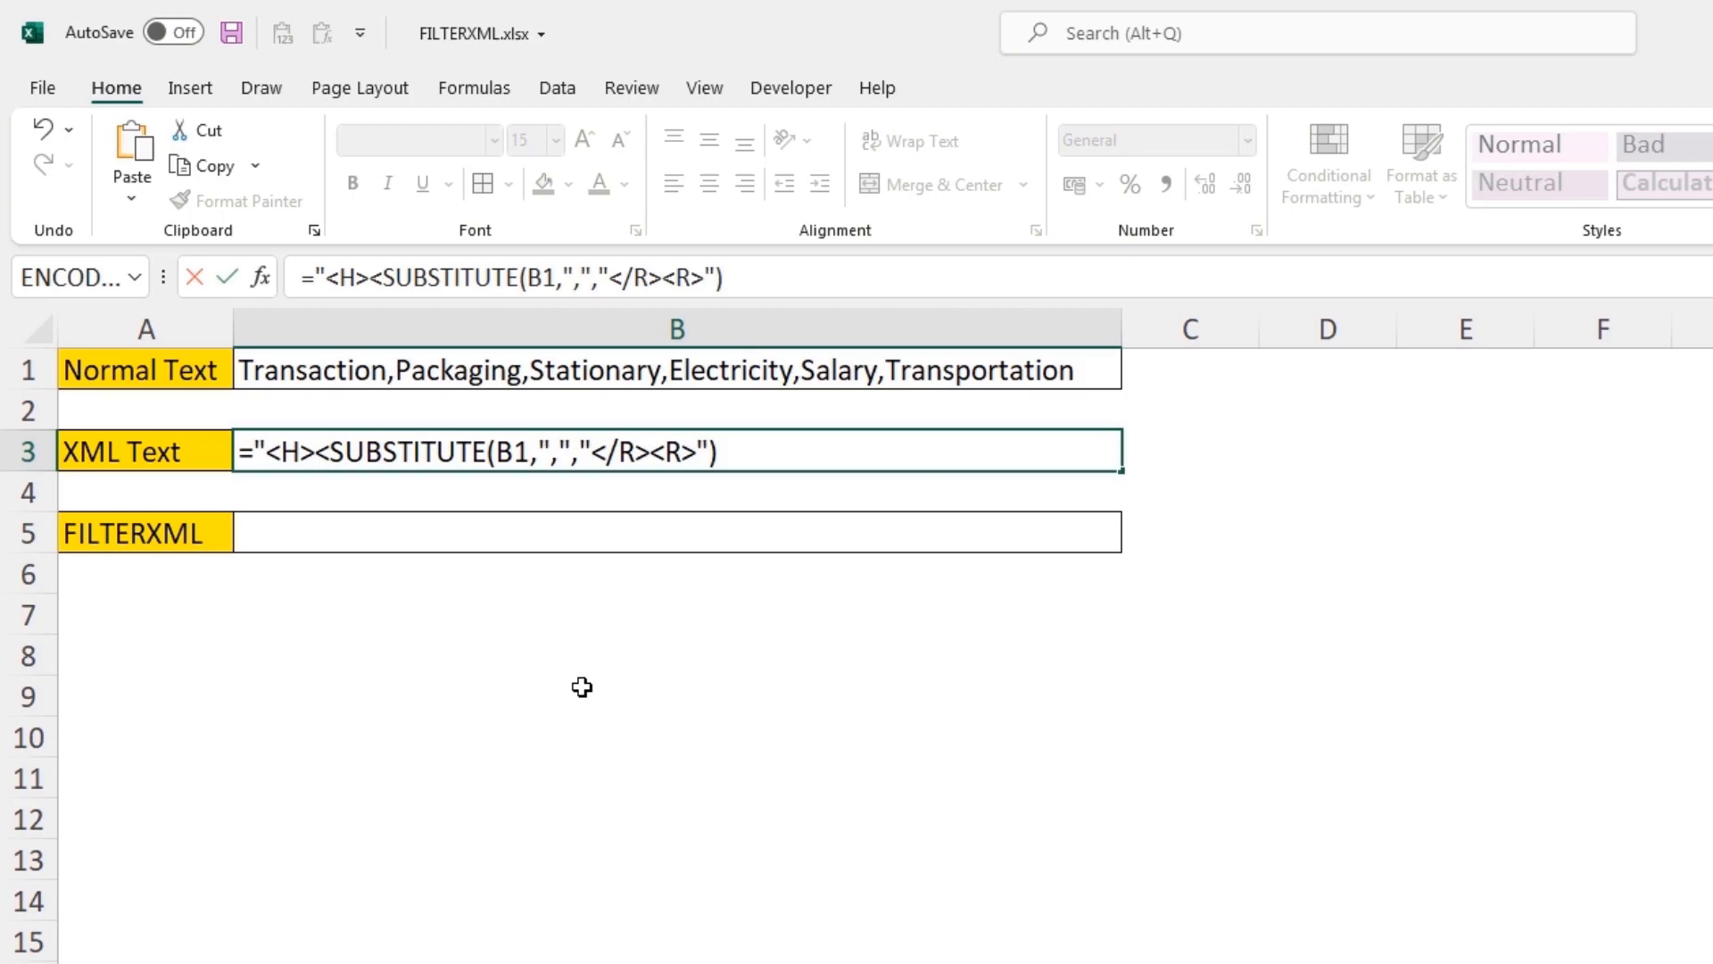
text(>")
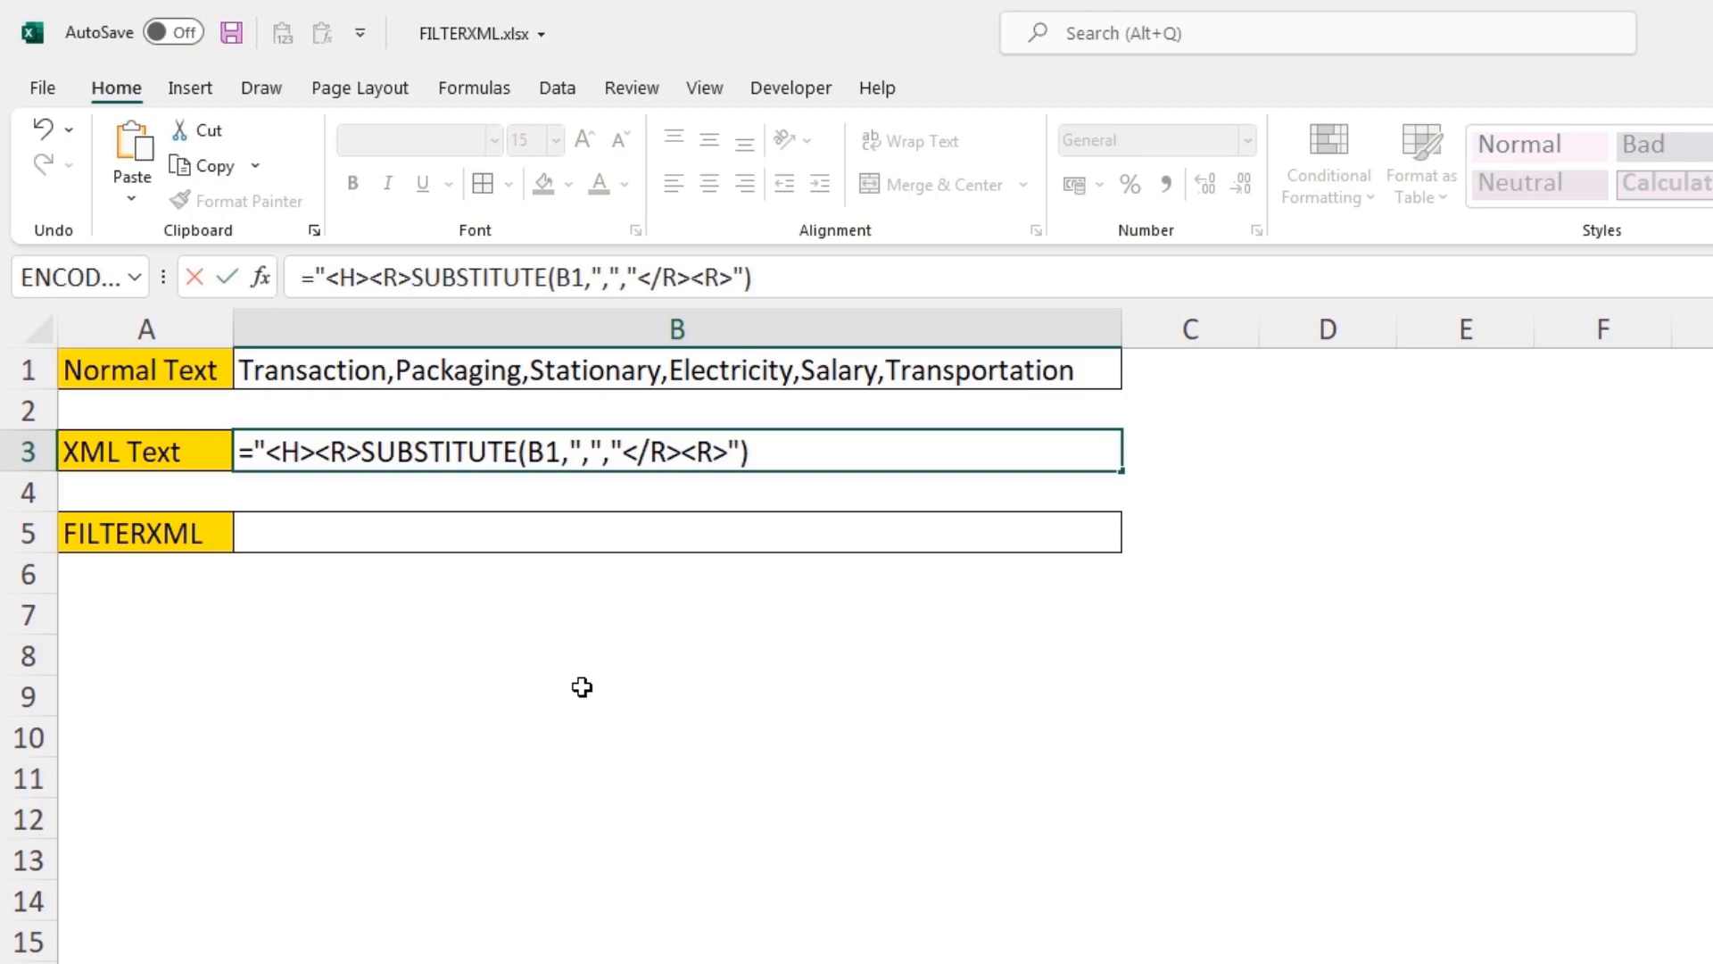
text(&)
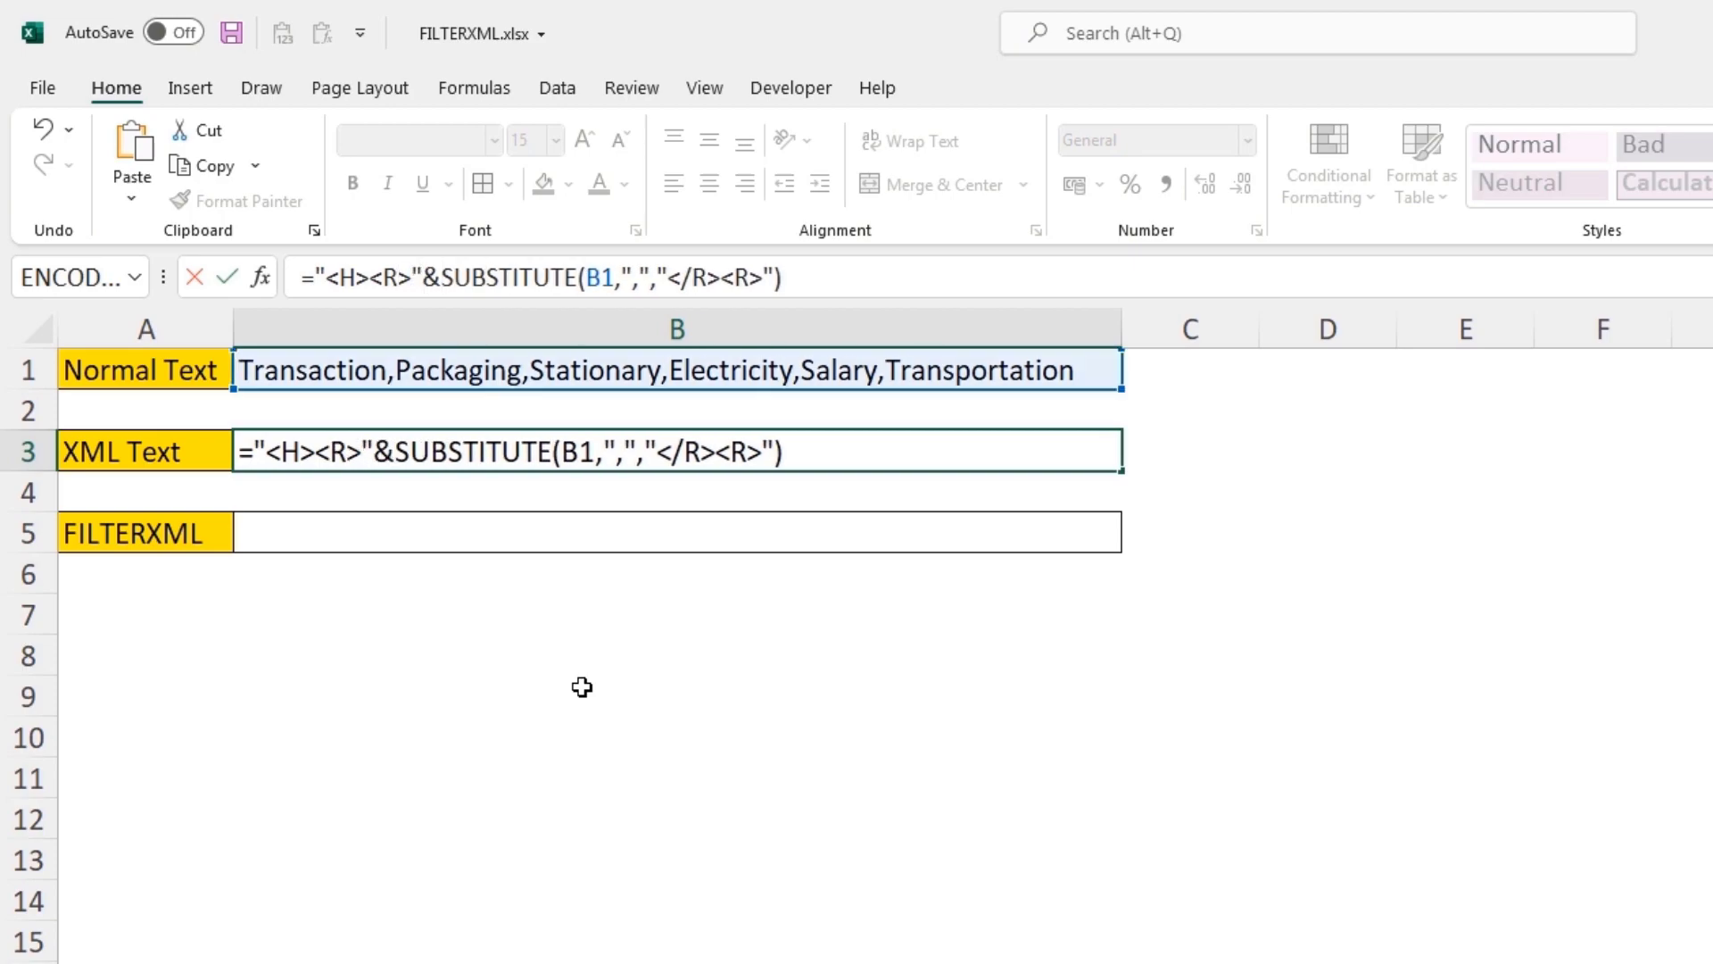
Step: Append the closing tags &"</R></H>" to the end of the formula in B3
click(828, 273)
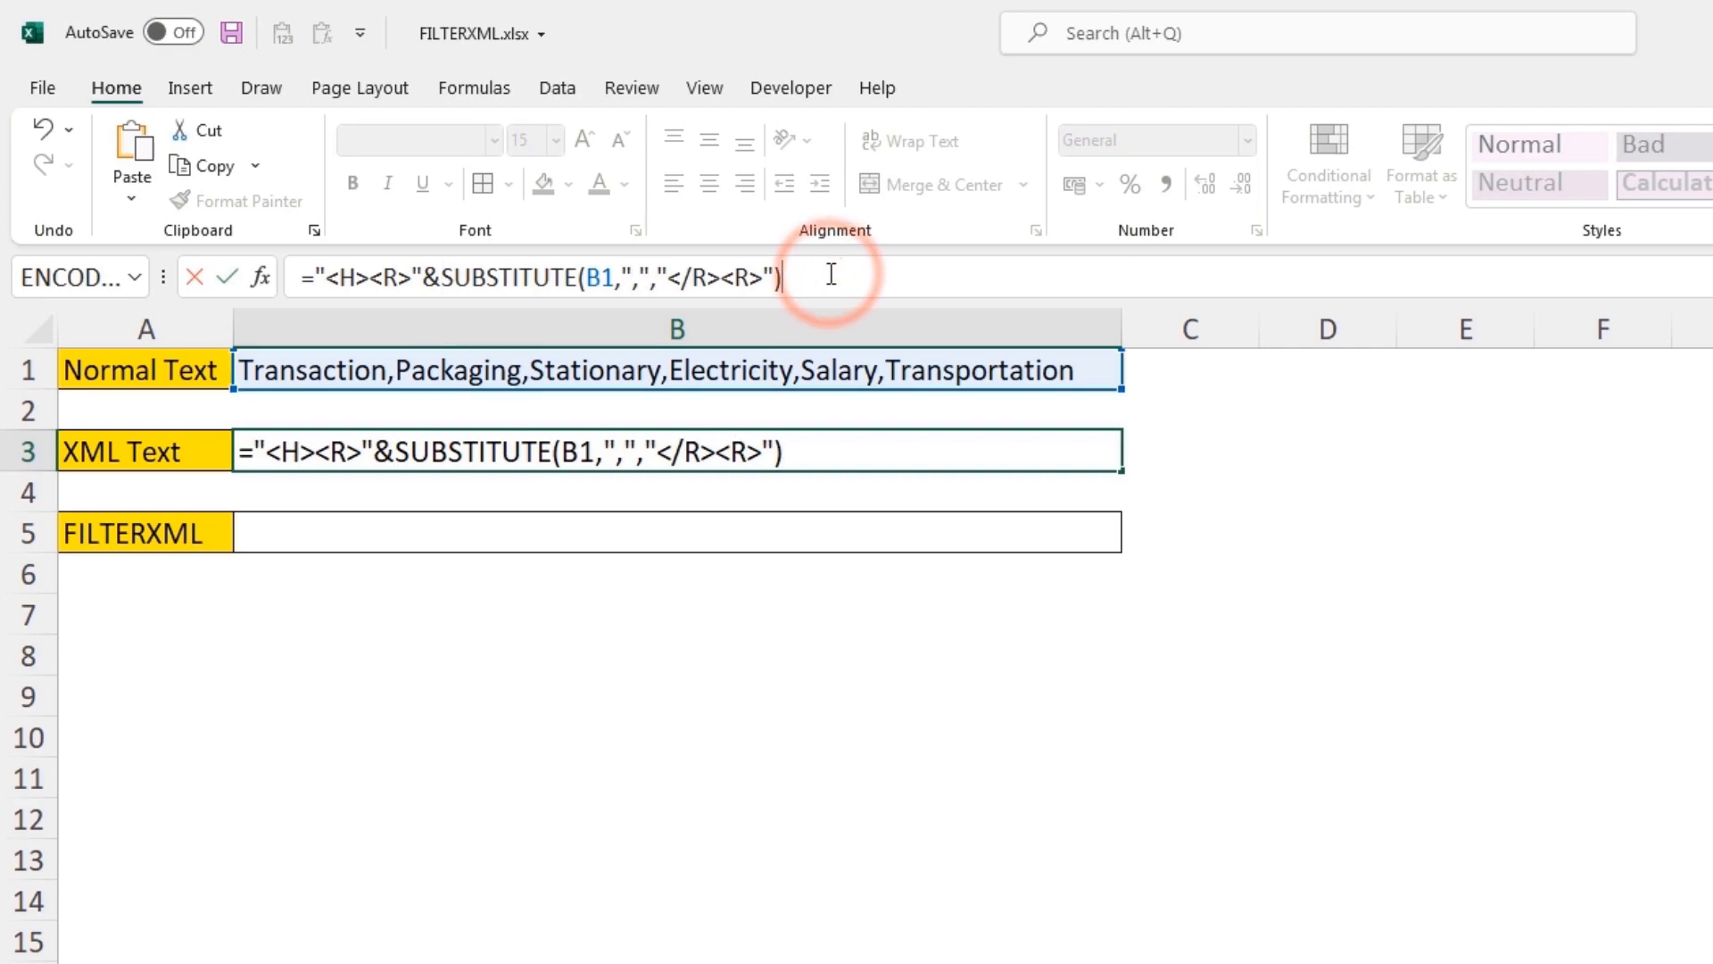
text(&)
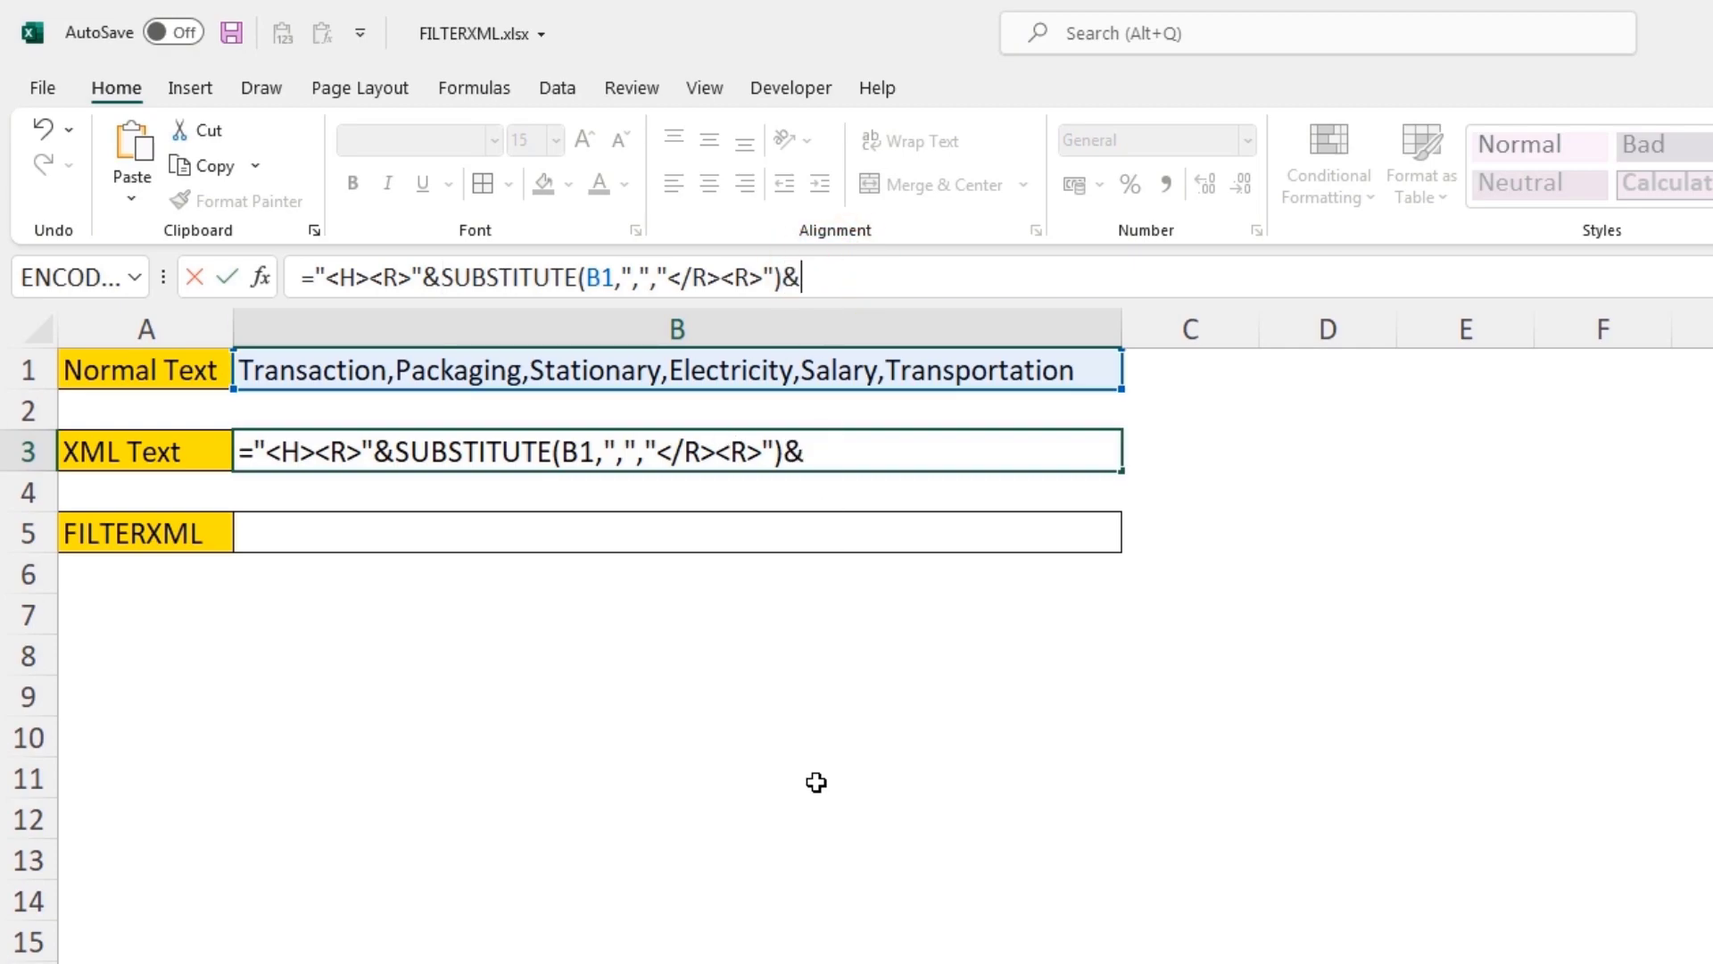
text("</R>)
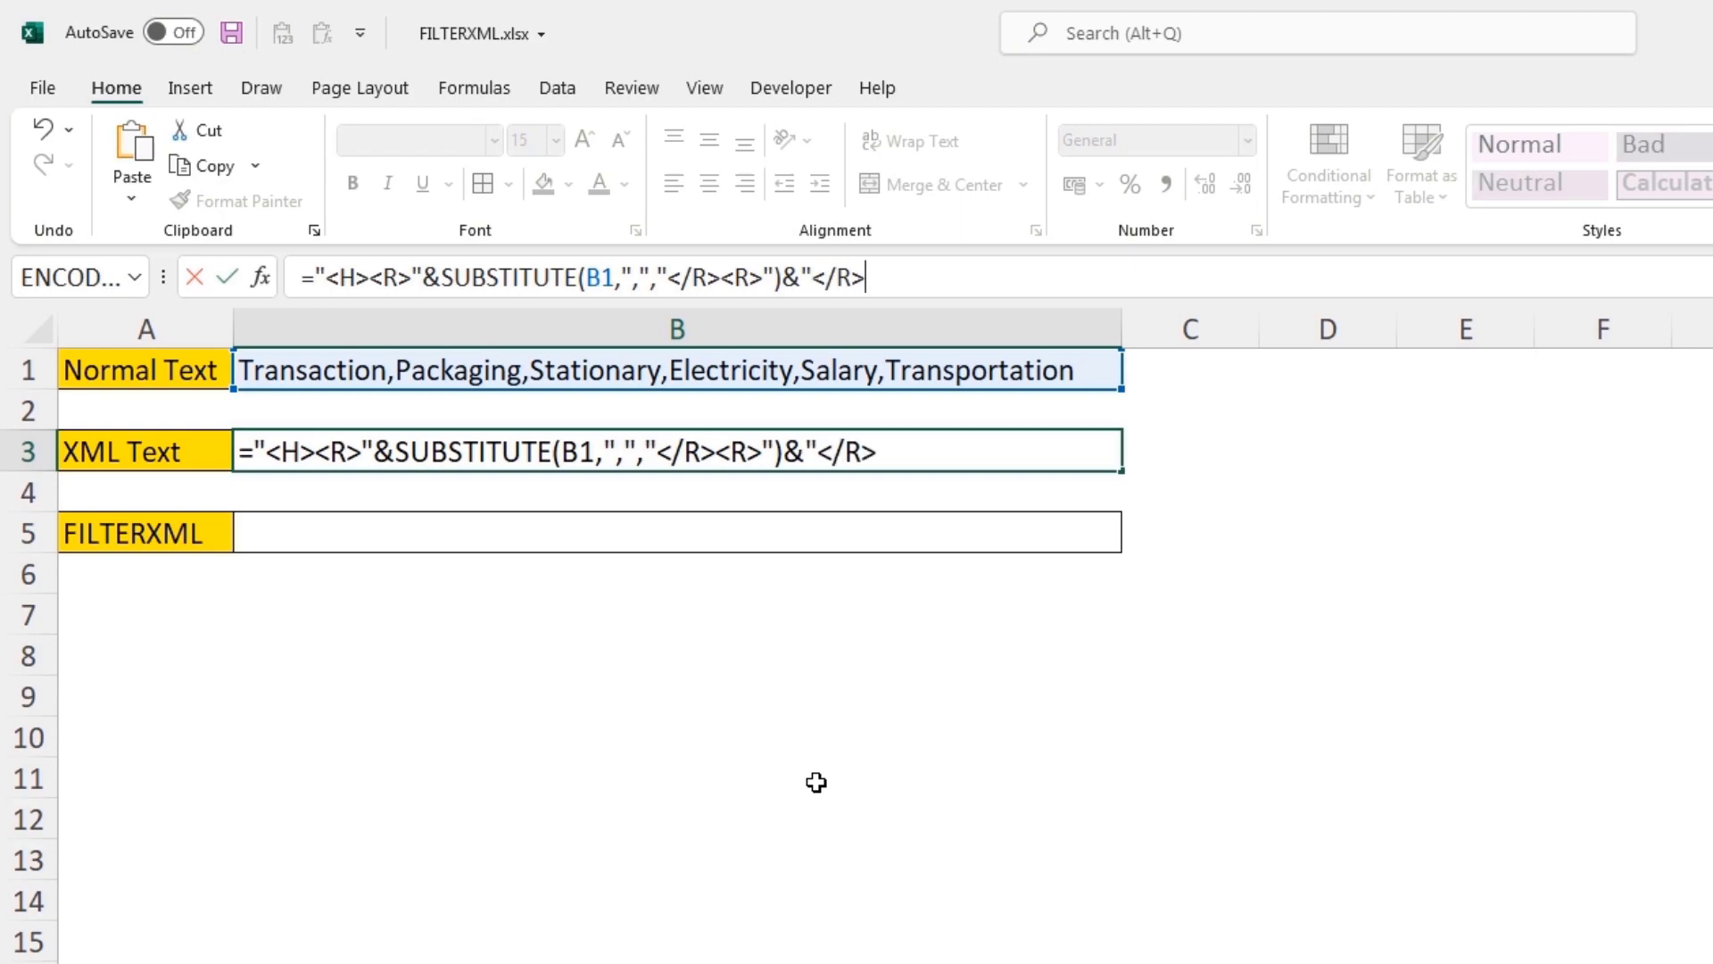
text(</)
text(H>")
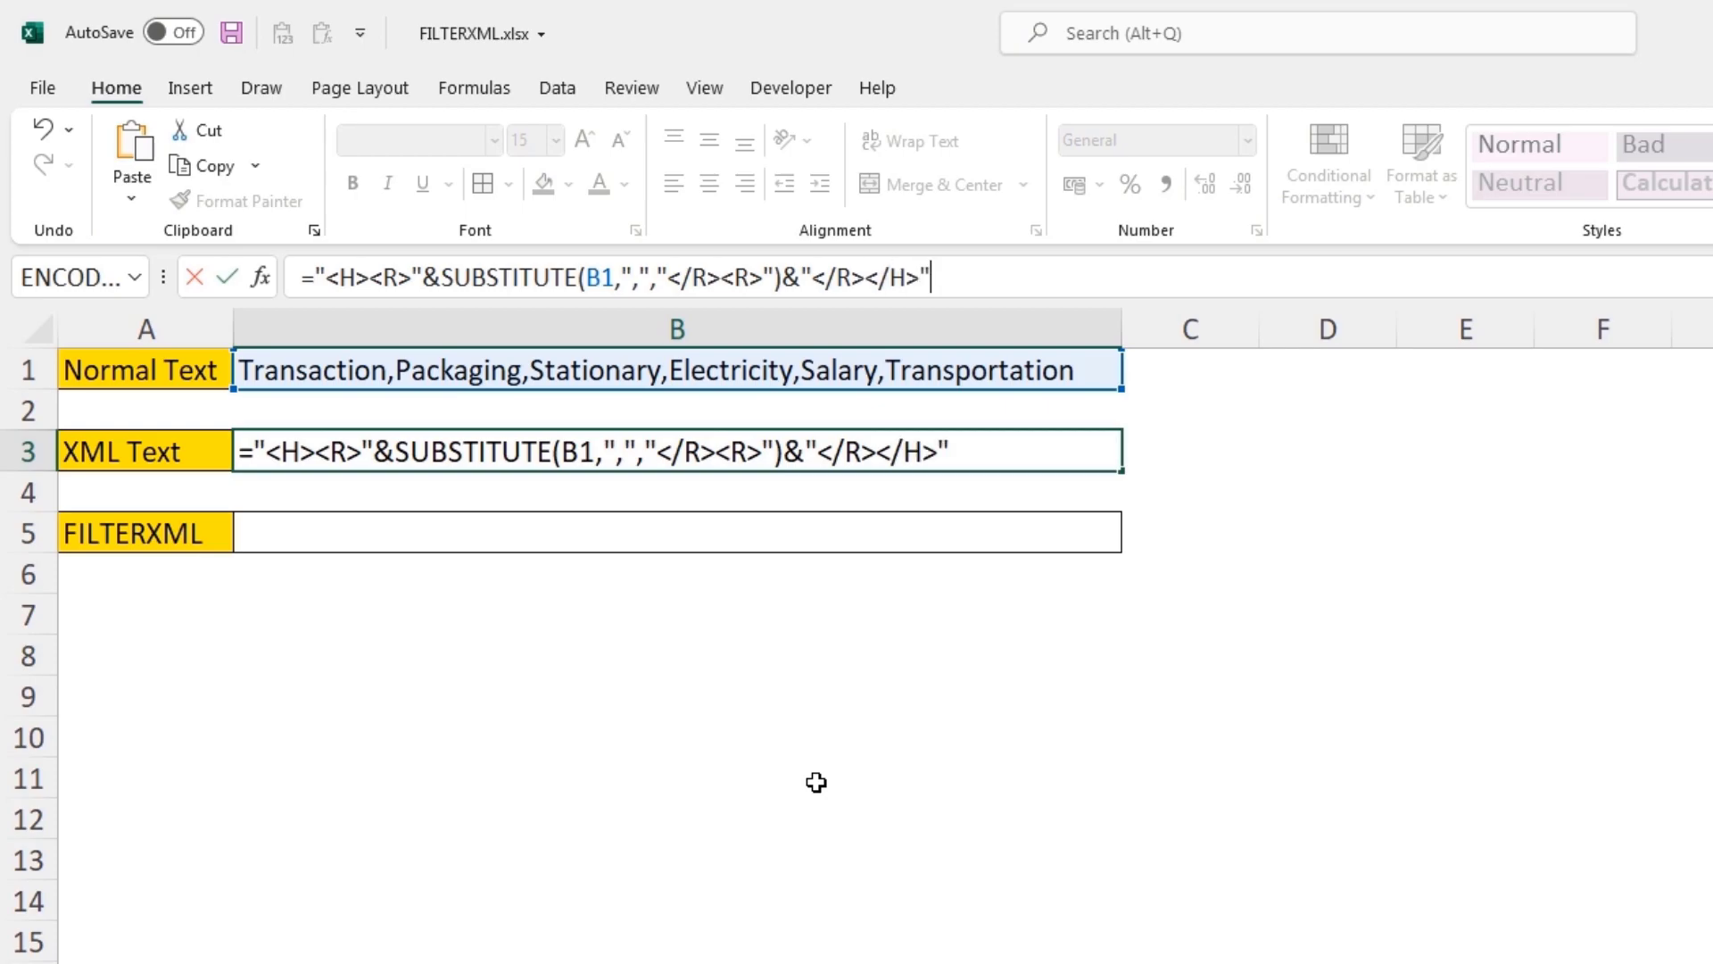
key(Return)
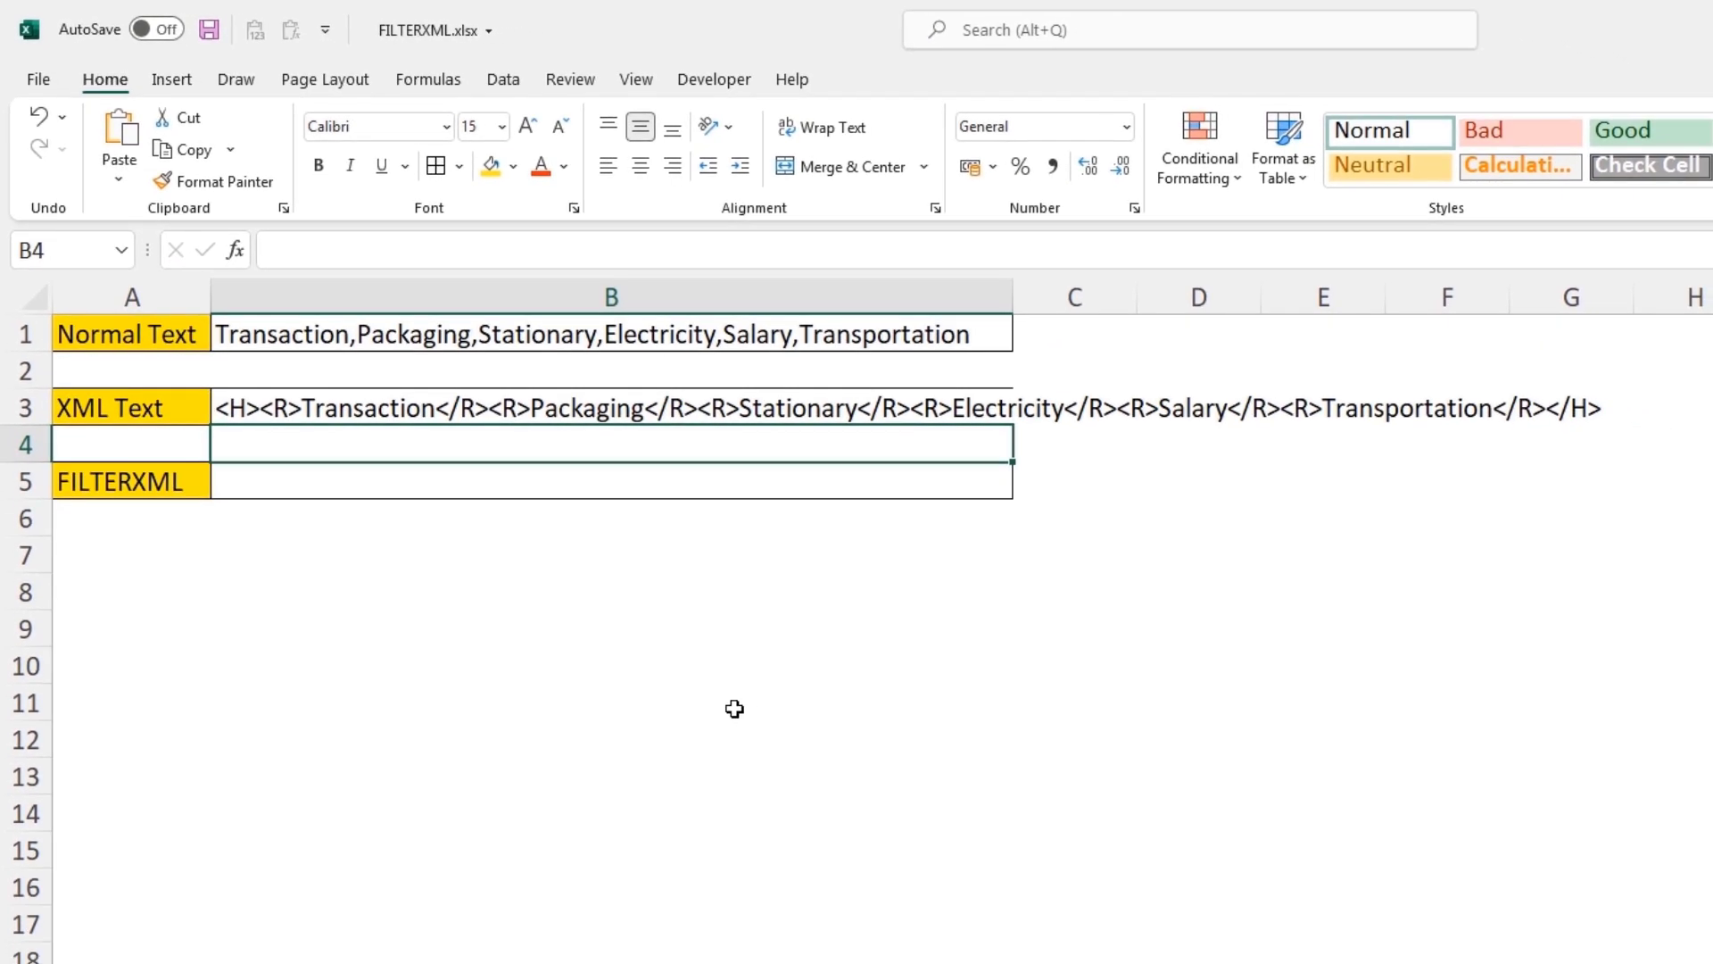
Step: Enter a FILTERXML formula in cell B5 that extracts all R nodes from B3 with the XPath "//R"
click(656, 482)
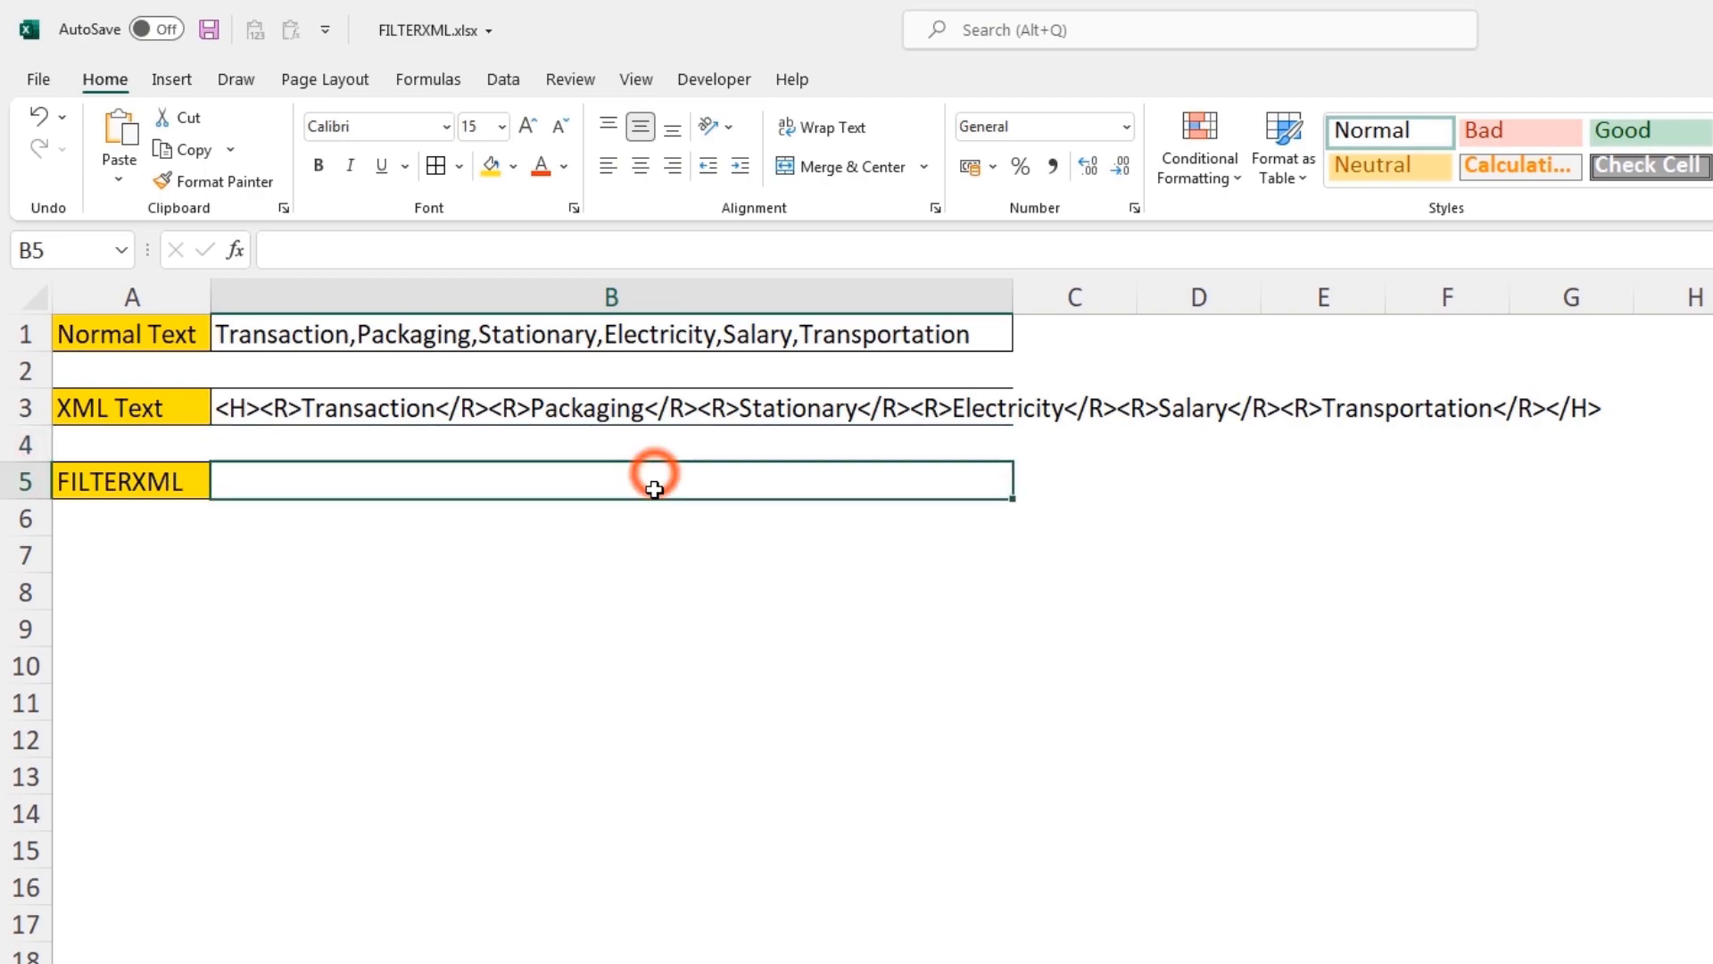
text(=filter)
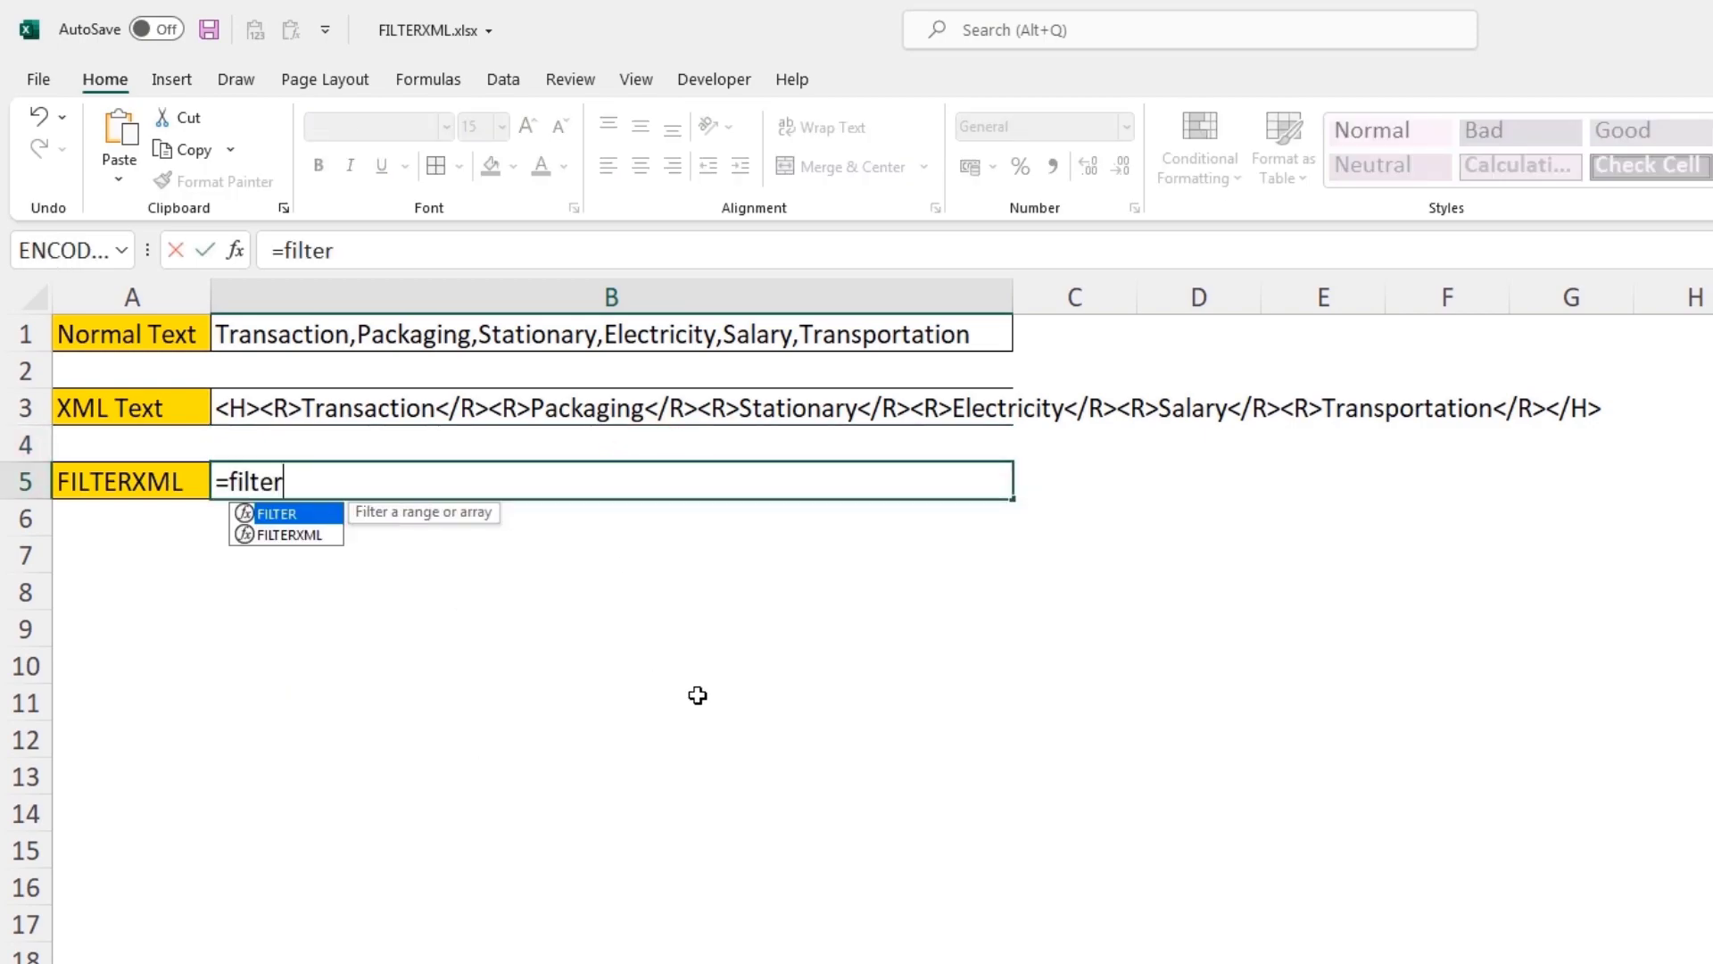
key(Down)
key(Tab)
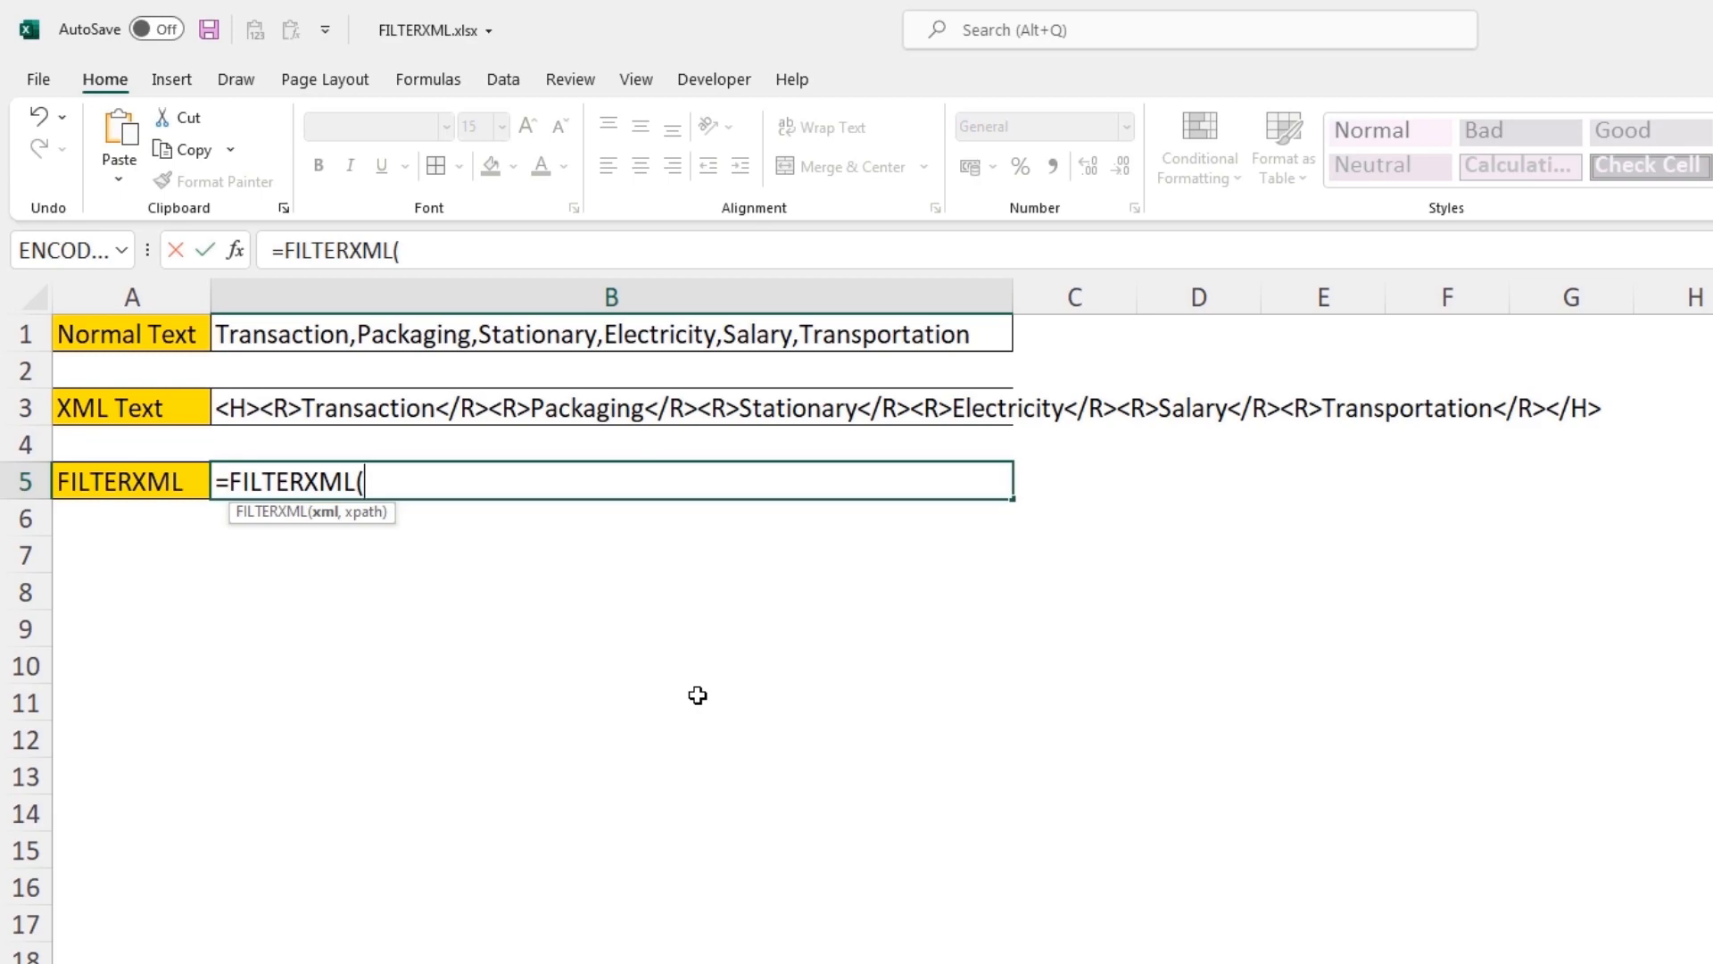
click(287, 408)
text(,"//R")
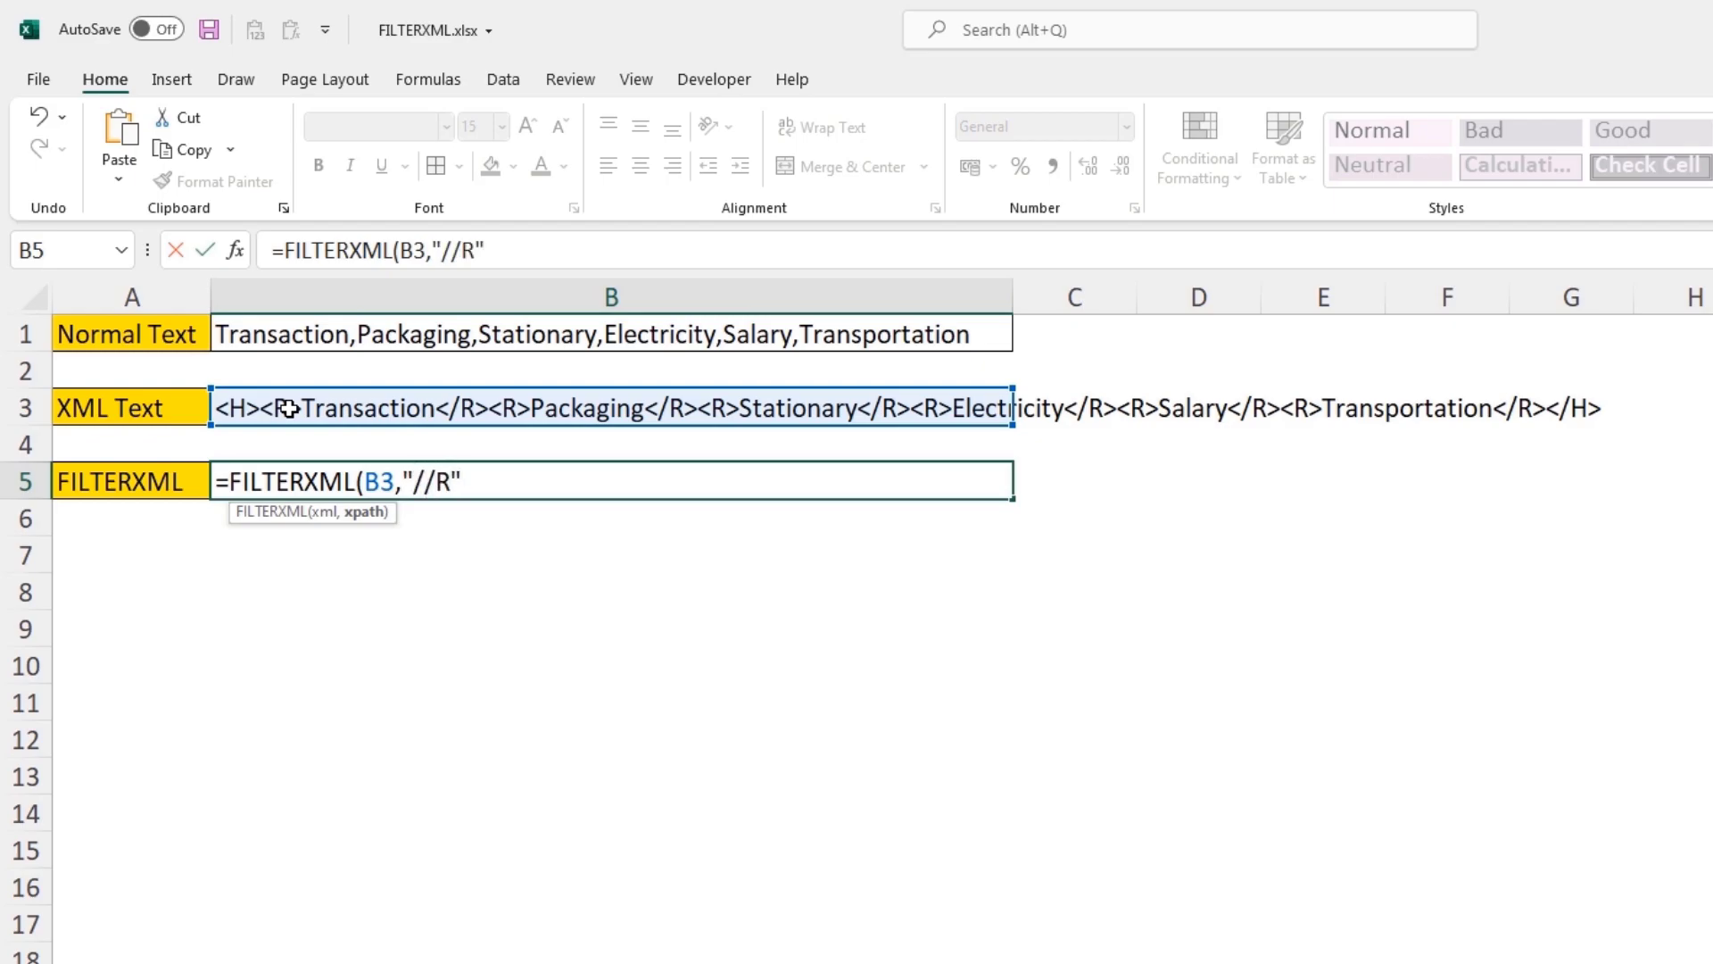
key(Return)
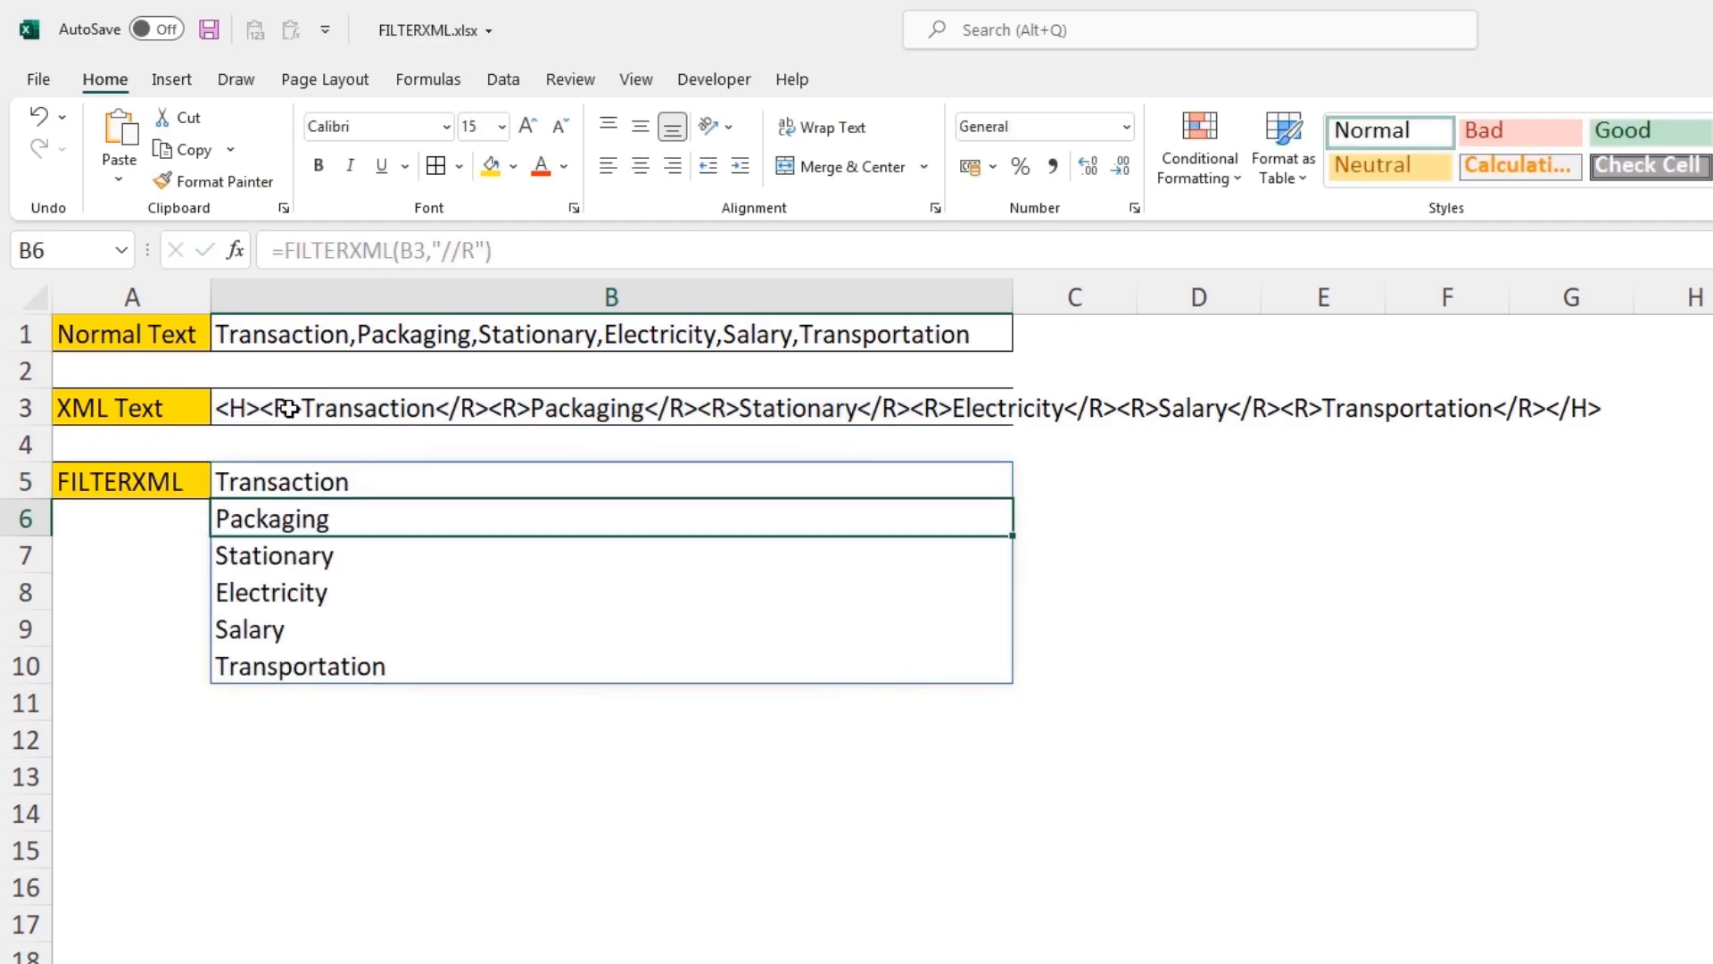
Step: Wrap the FILTERXML formula in B5 in the TRANSPOSE function so the items spill horizontally
click(409, 474)
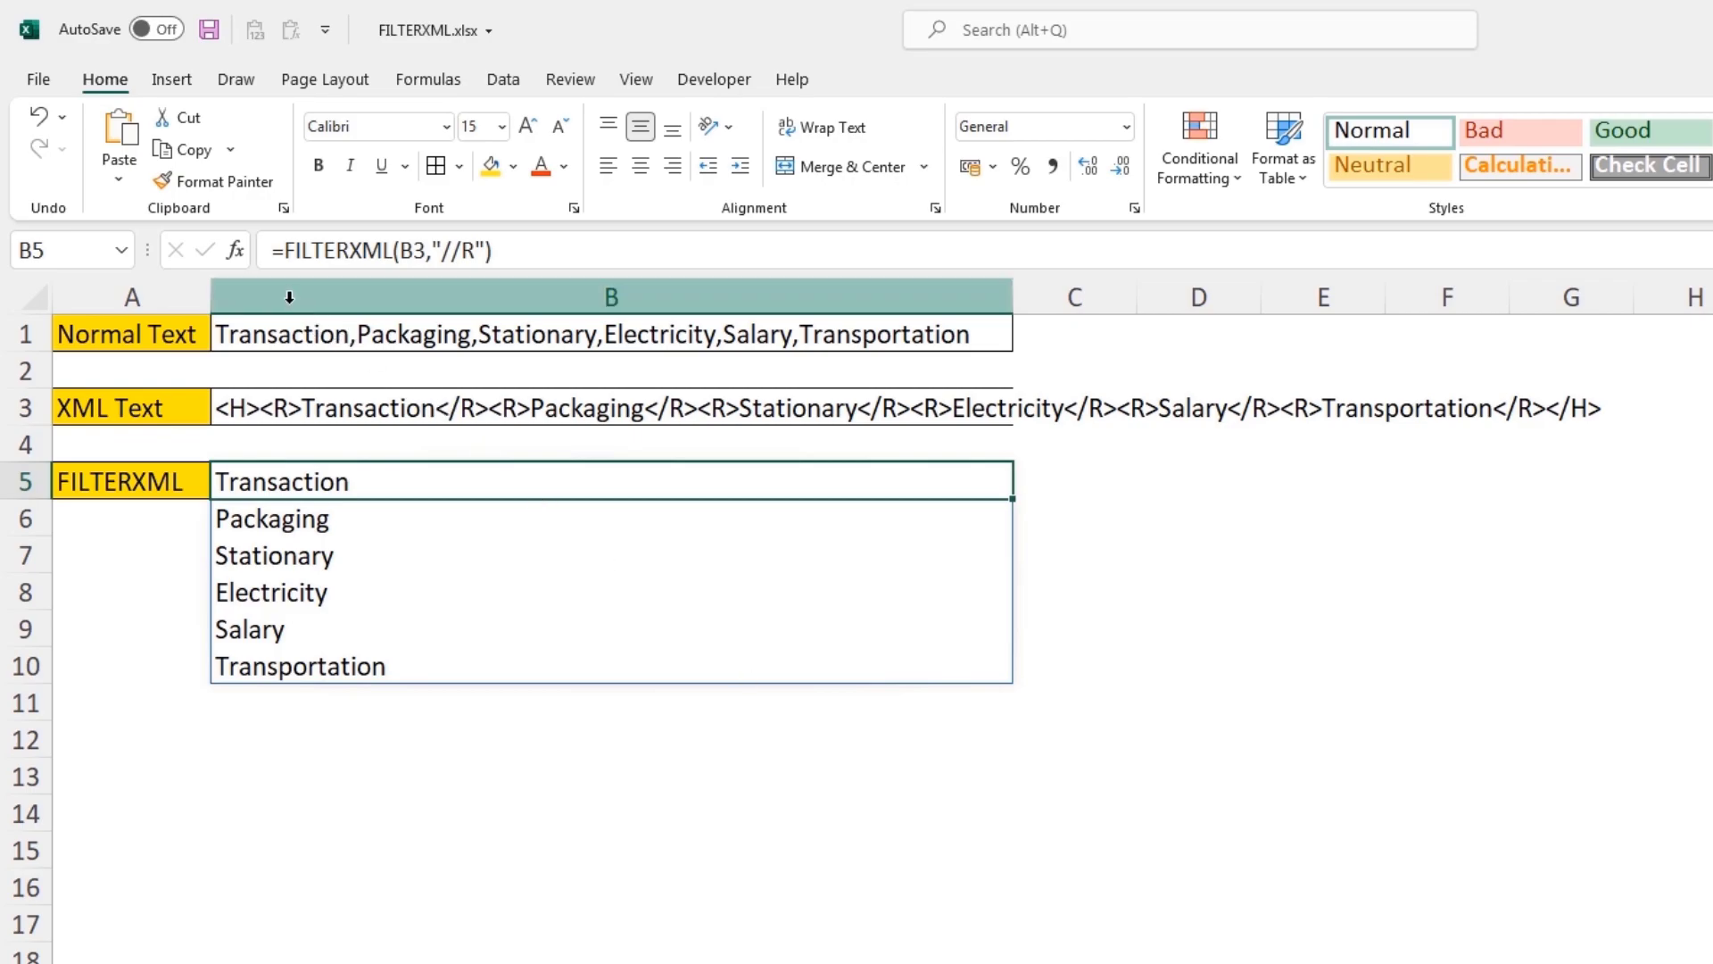
click(283, 251)
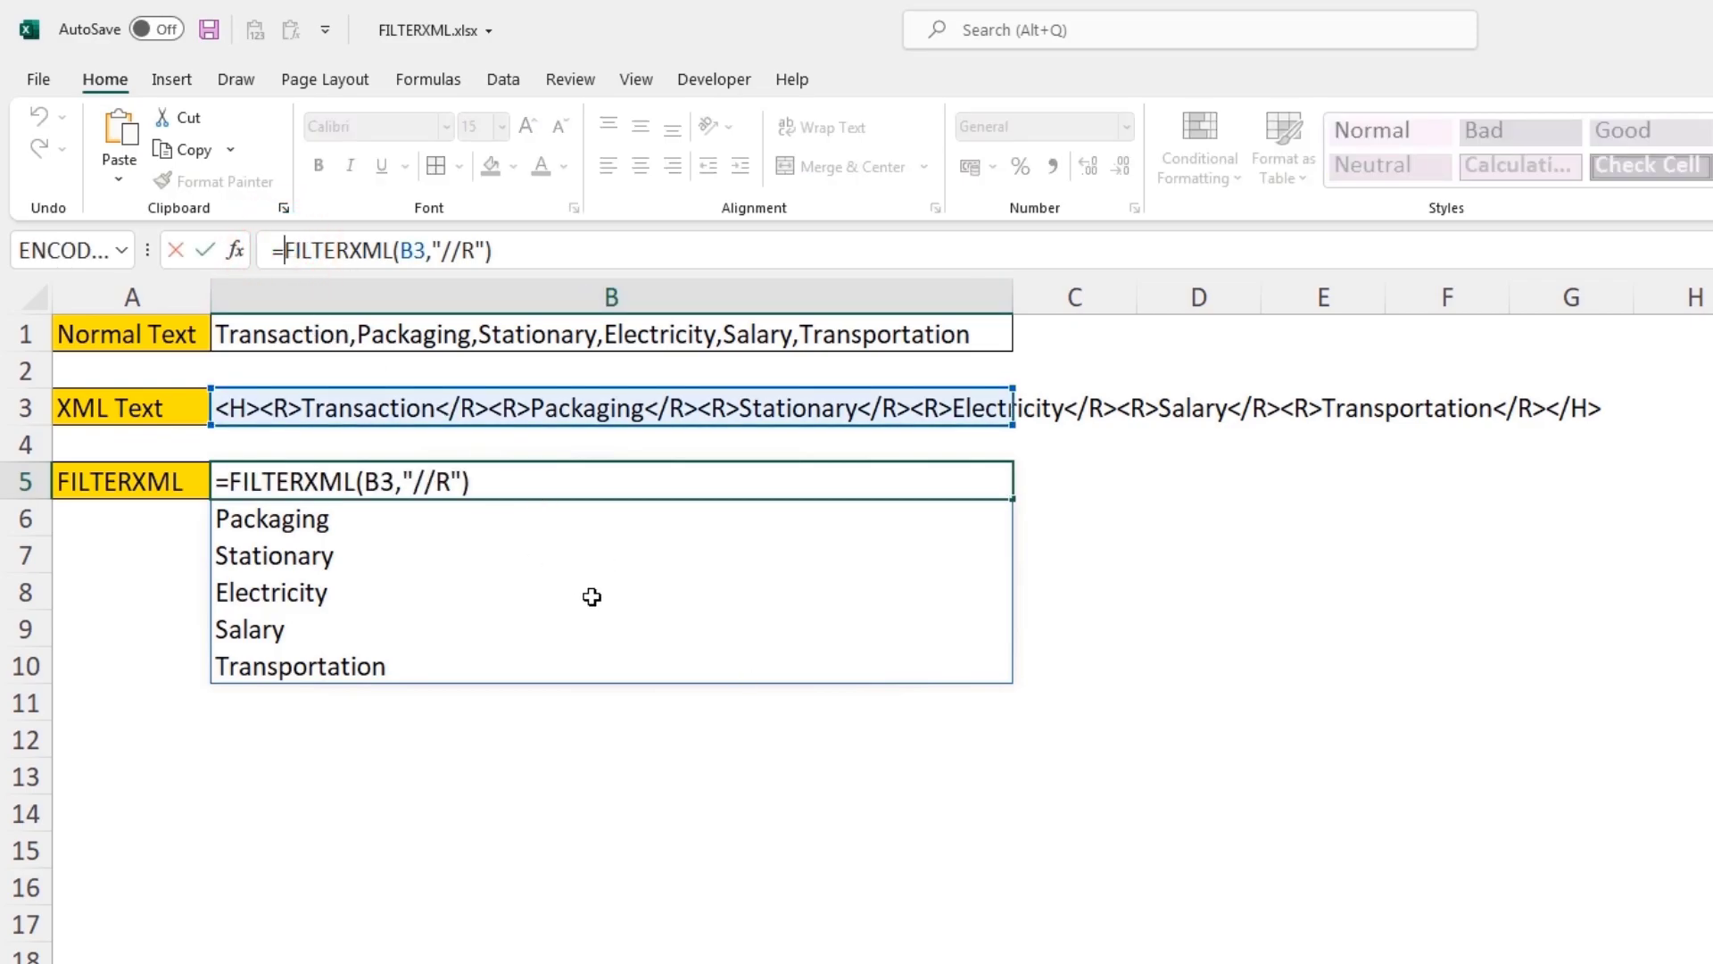
text(tra)
key(Tab)
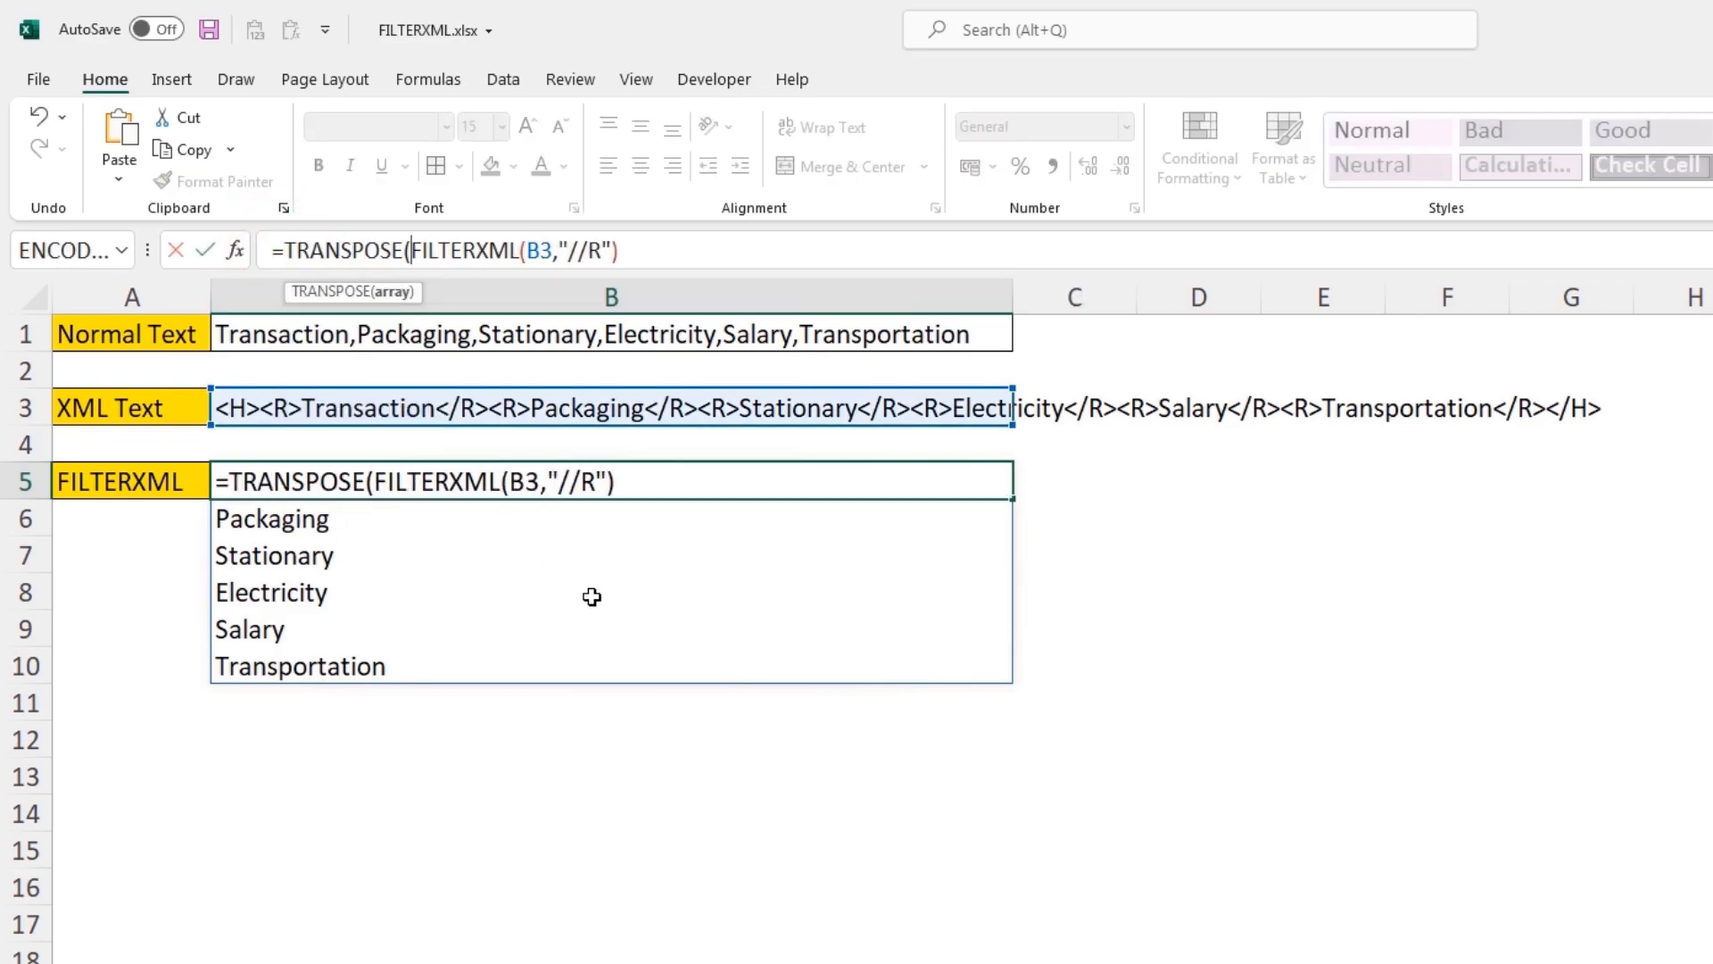
key(Return)
key(Return)
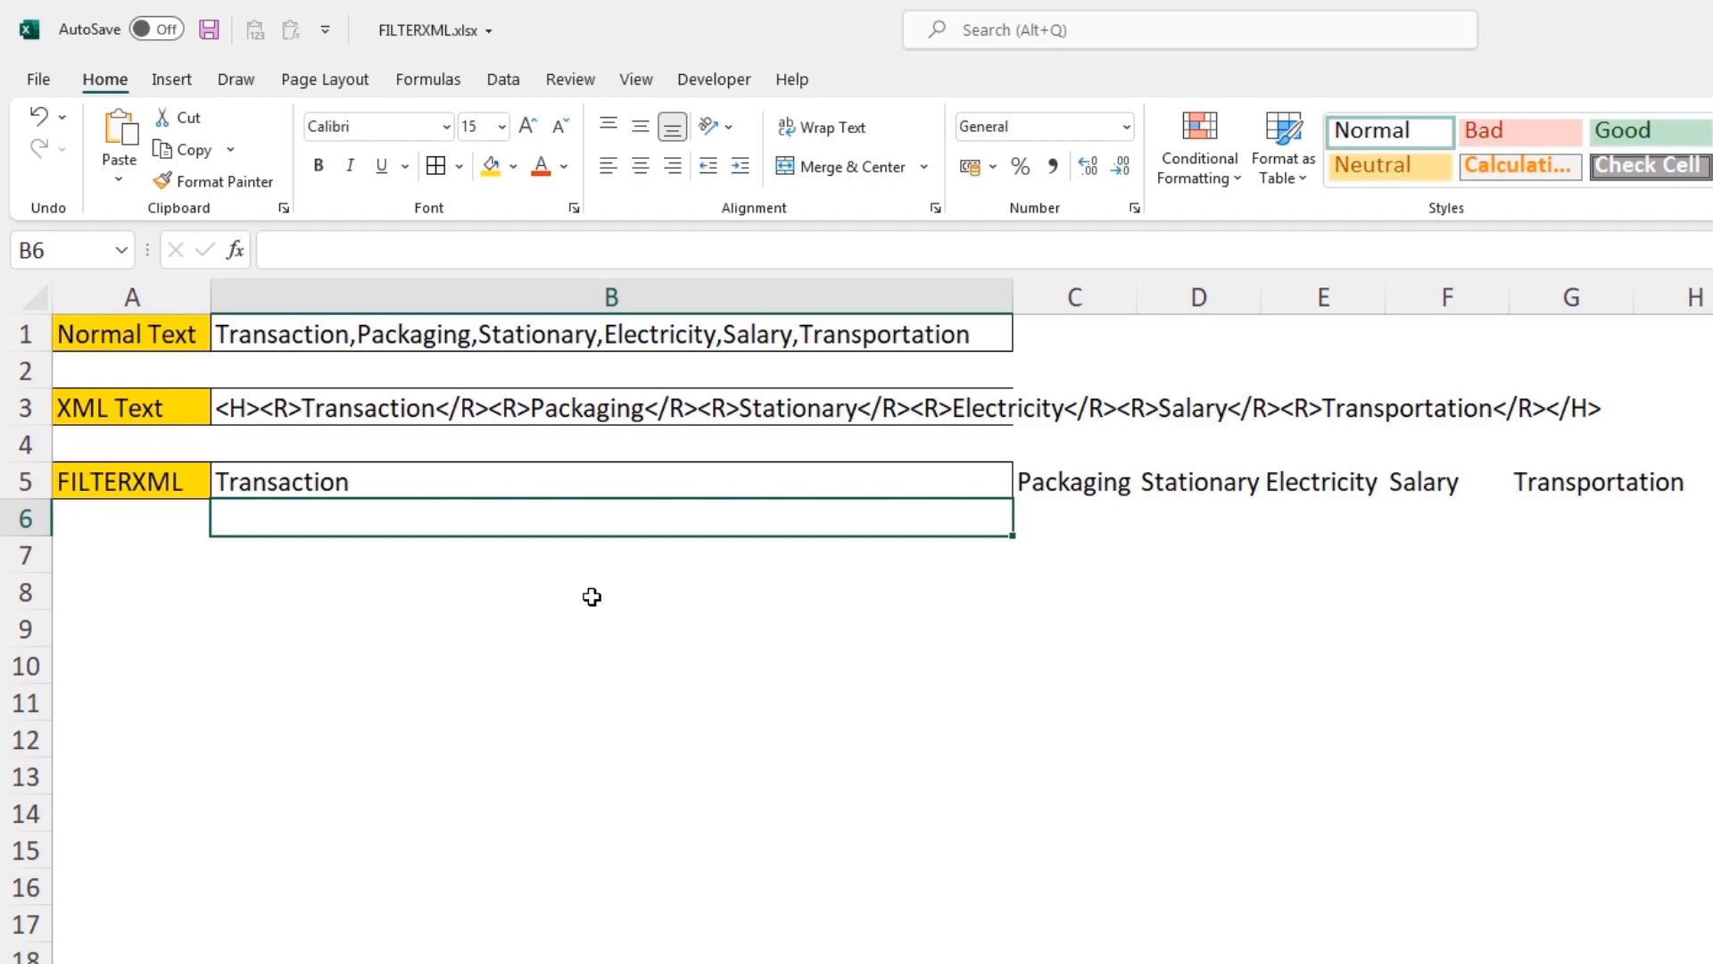
click(283, 481)
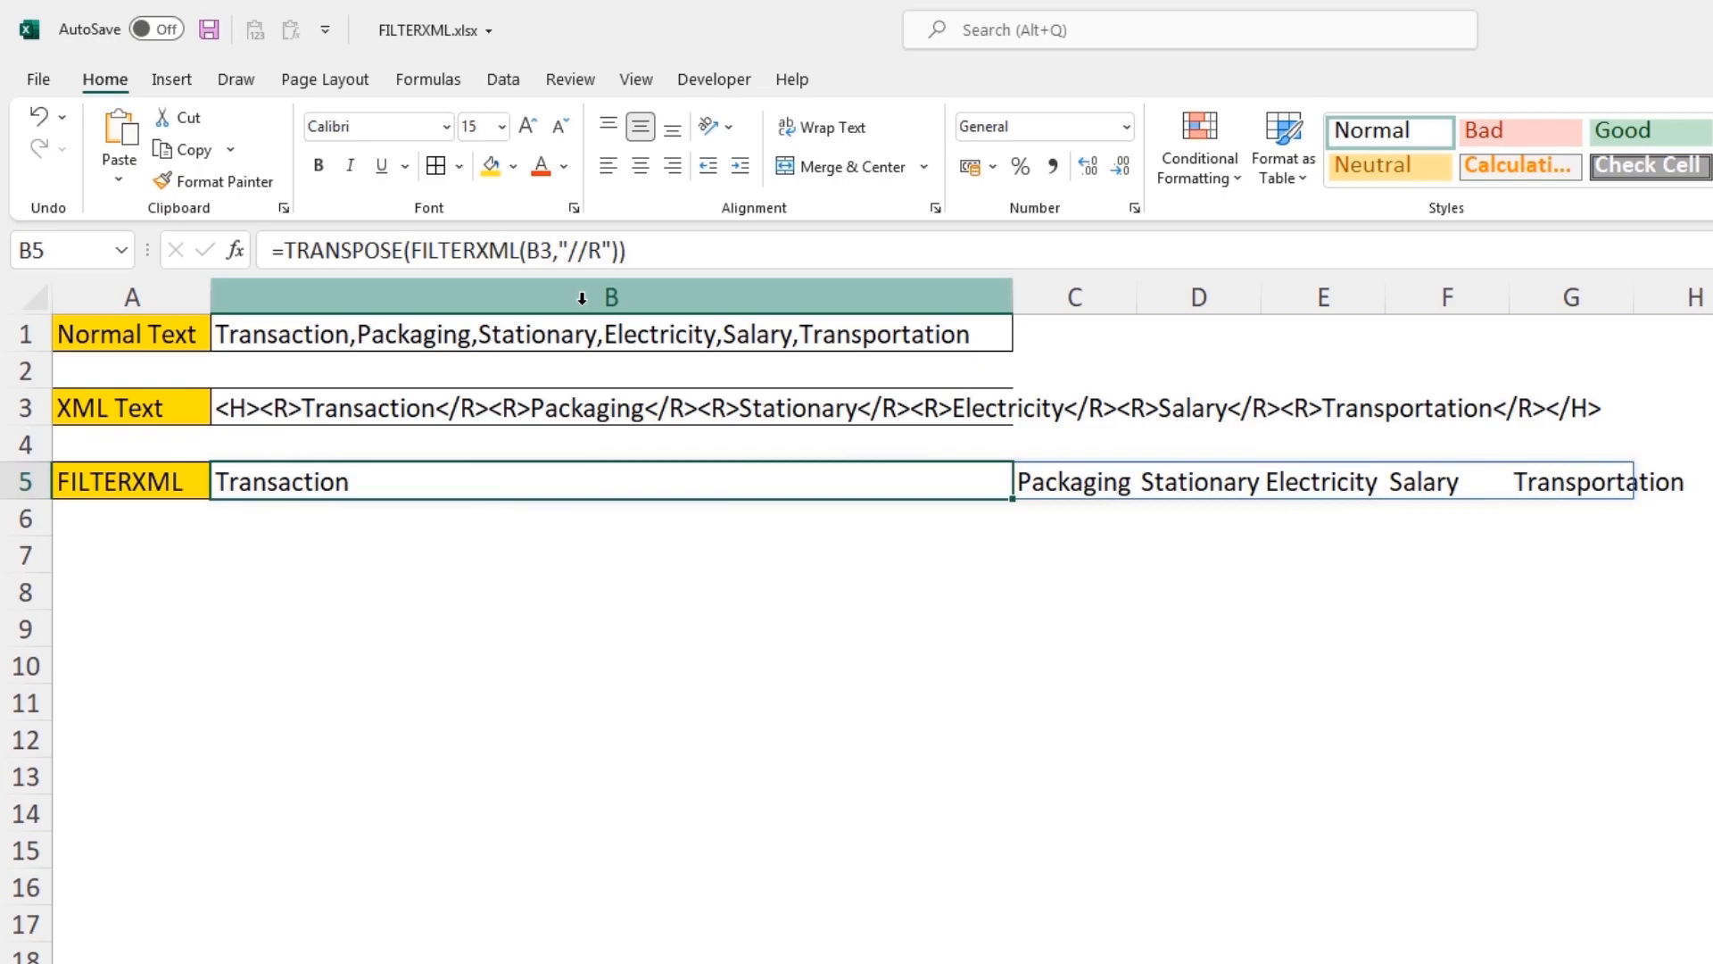
Step: Convert the XML text formula in B3 to a static value by copying it and pasting values over itself
click(540, 412)
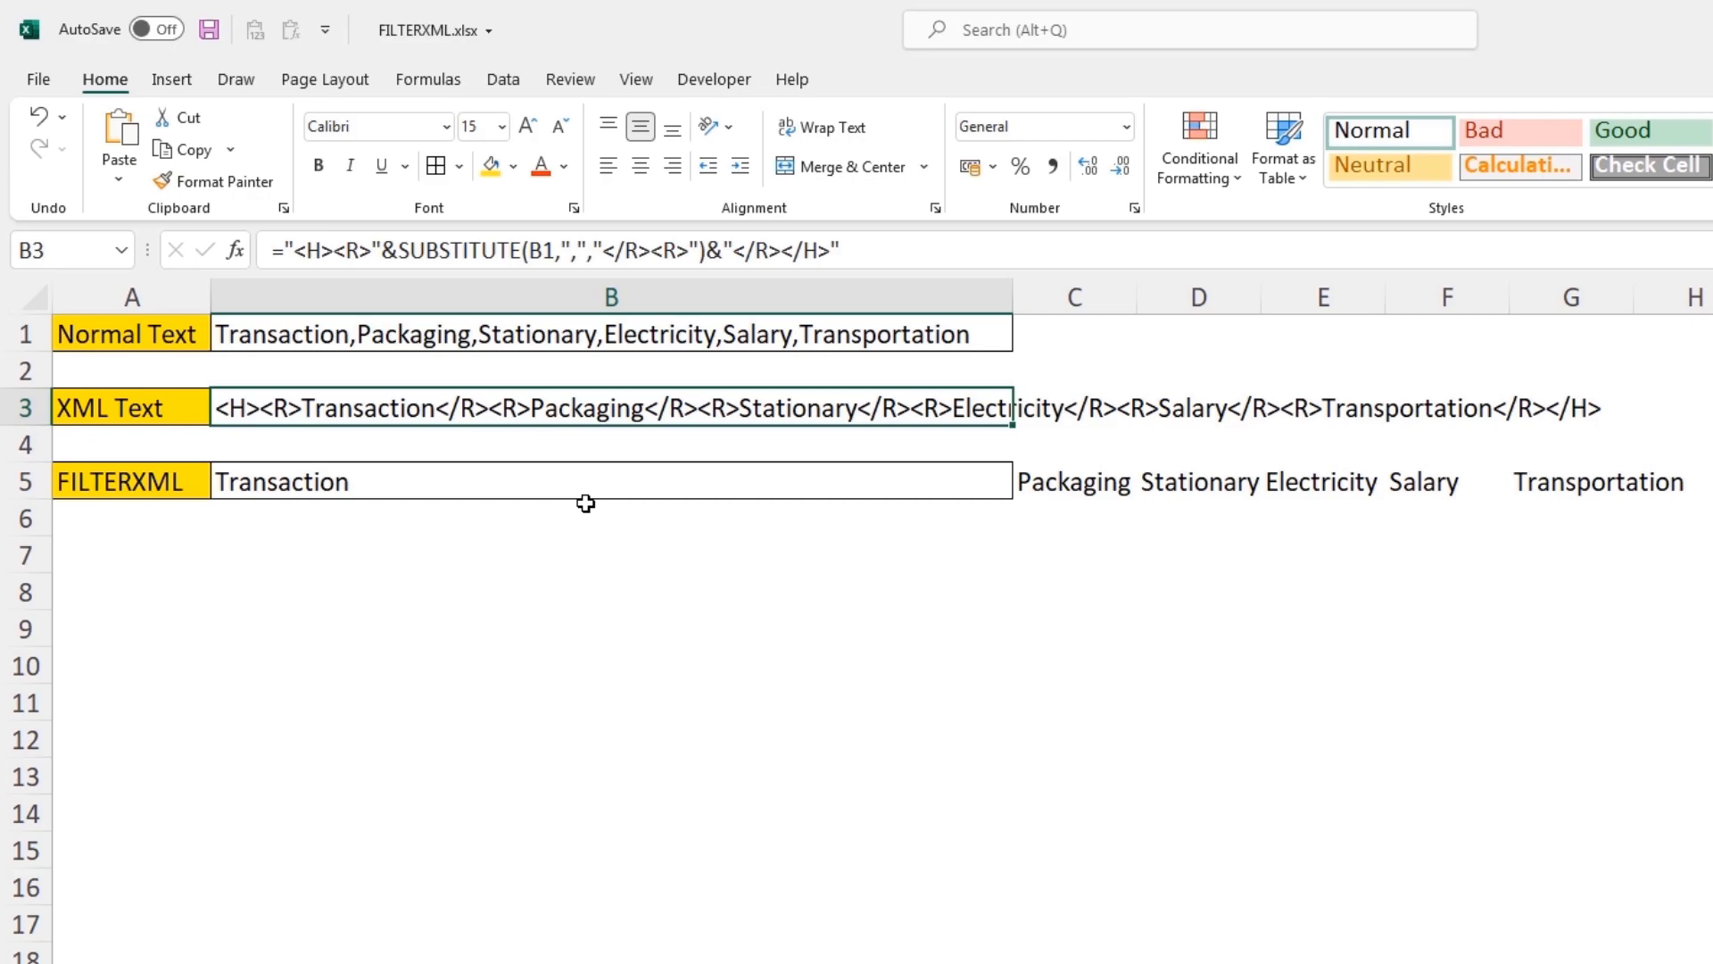
right_click(453, 406)
click(519, 502)
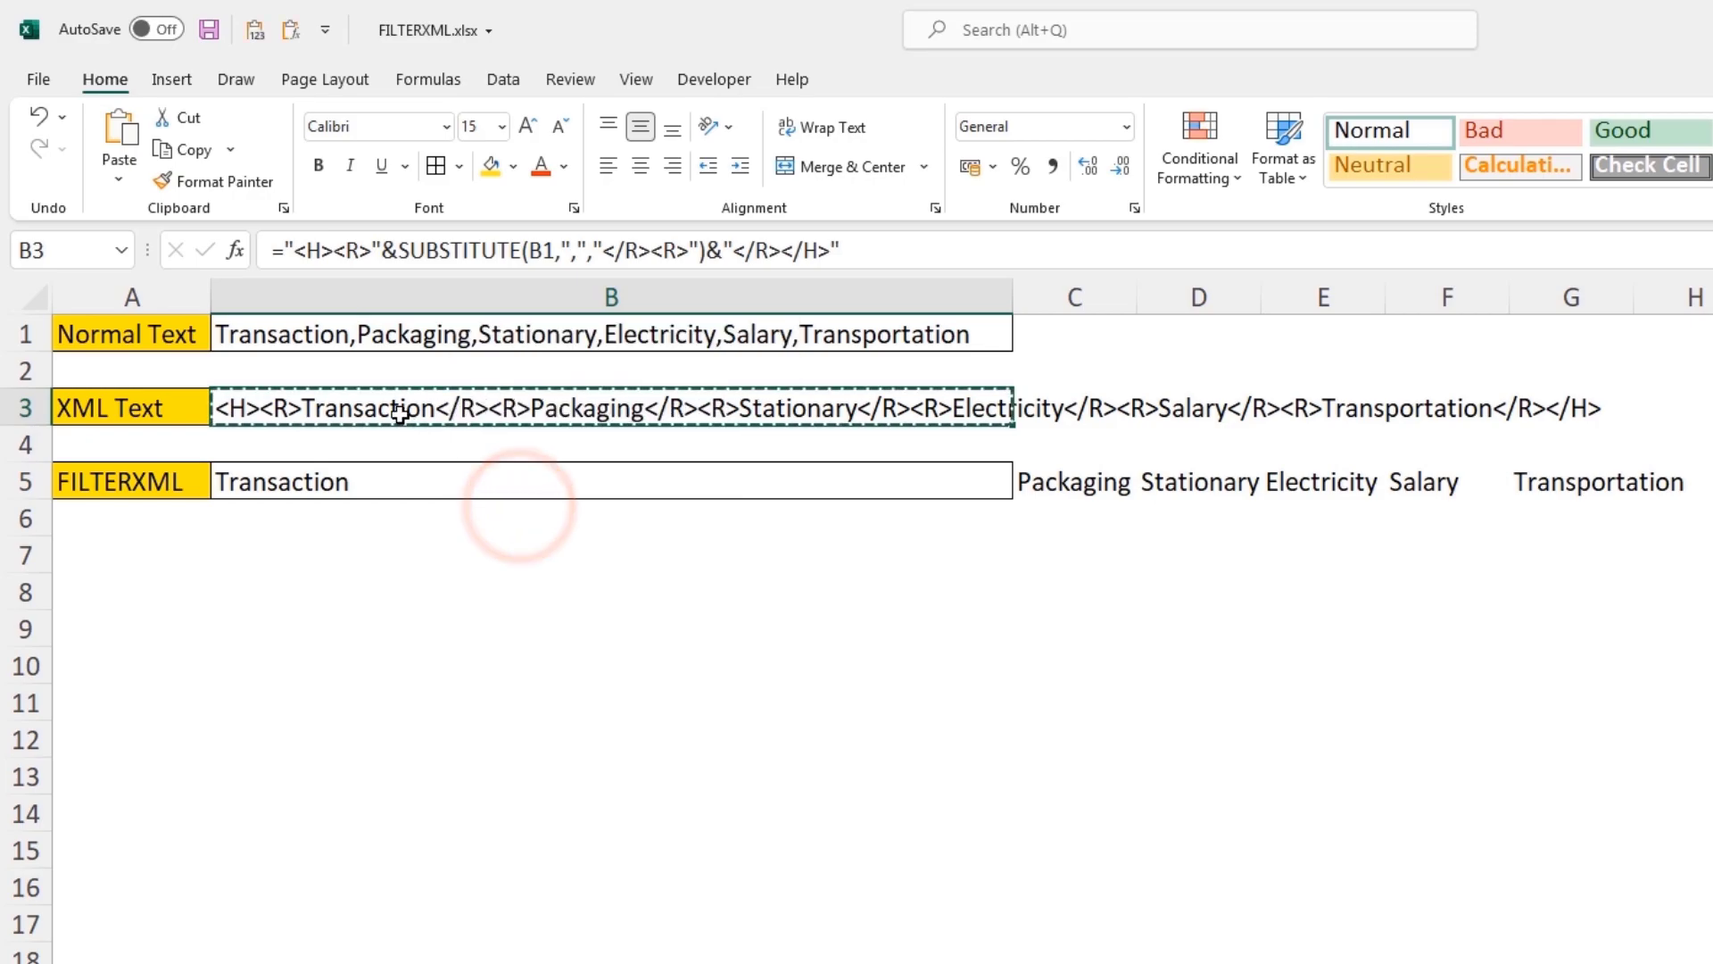
right_click(401, 412)
click(490, 573)
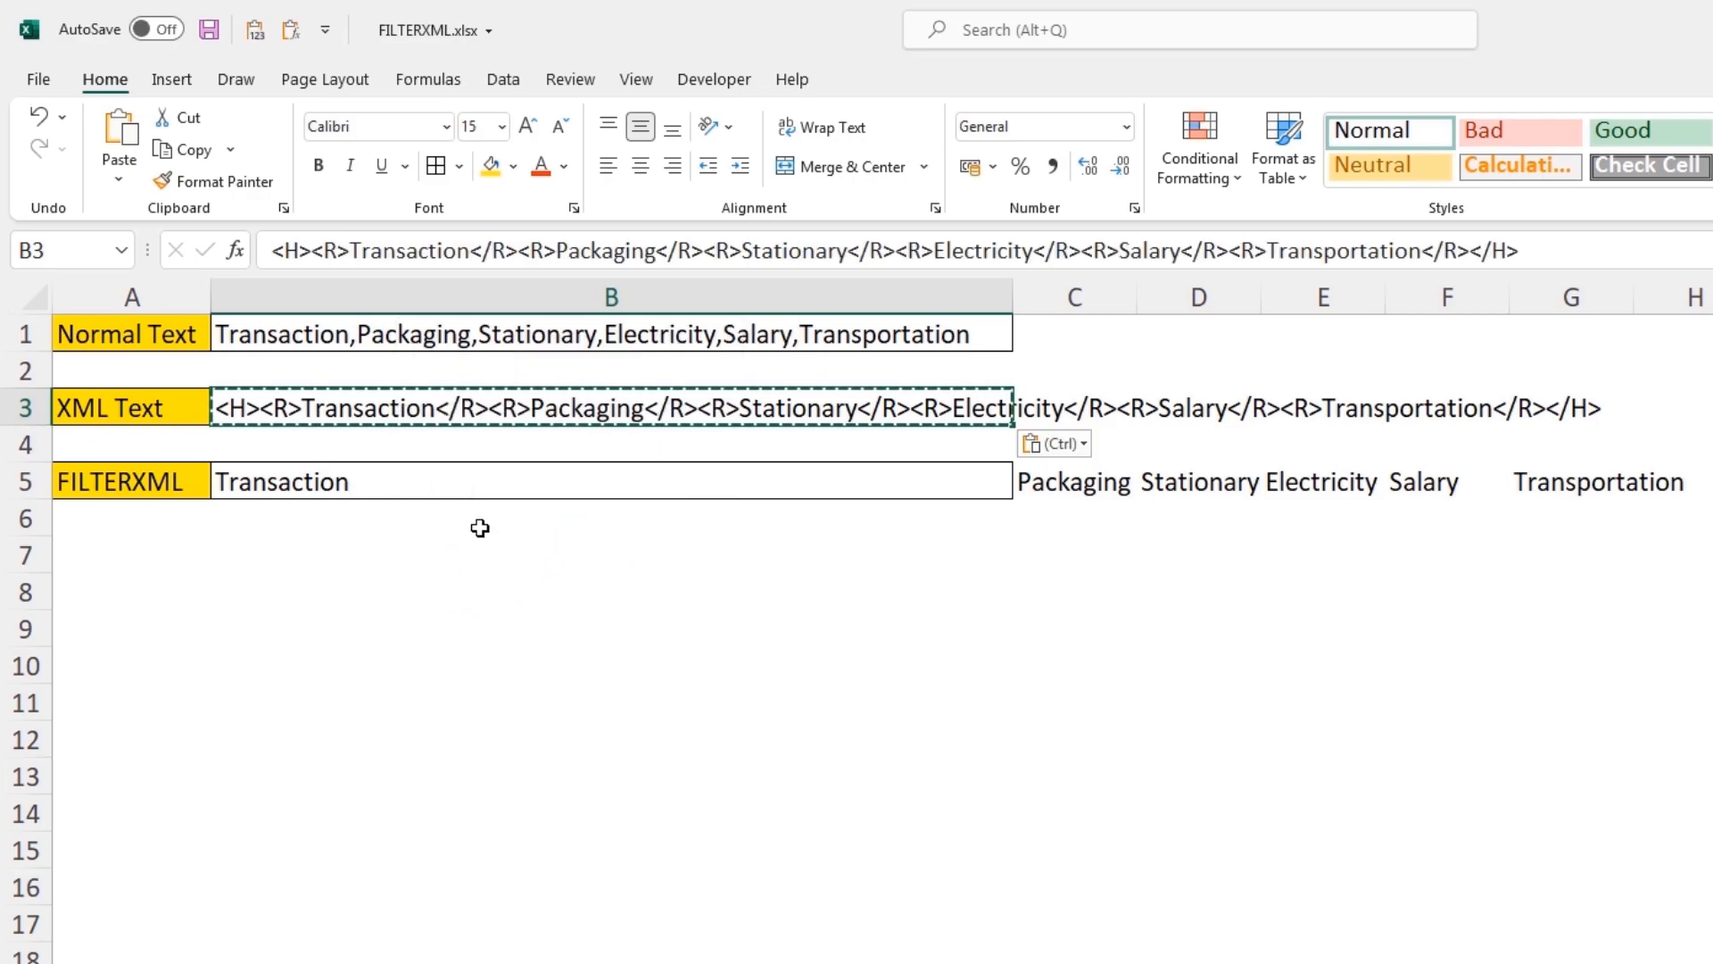
key(Escape)
Step: Change the tags around Packaging in B3's XML text to <P> and </P>
double_click(507, 409)
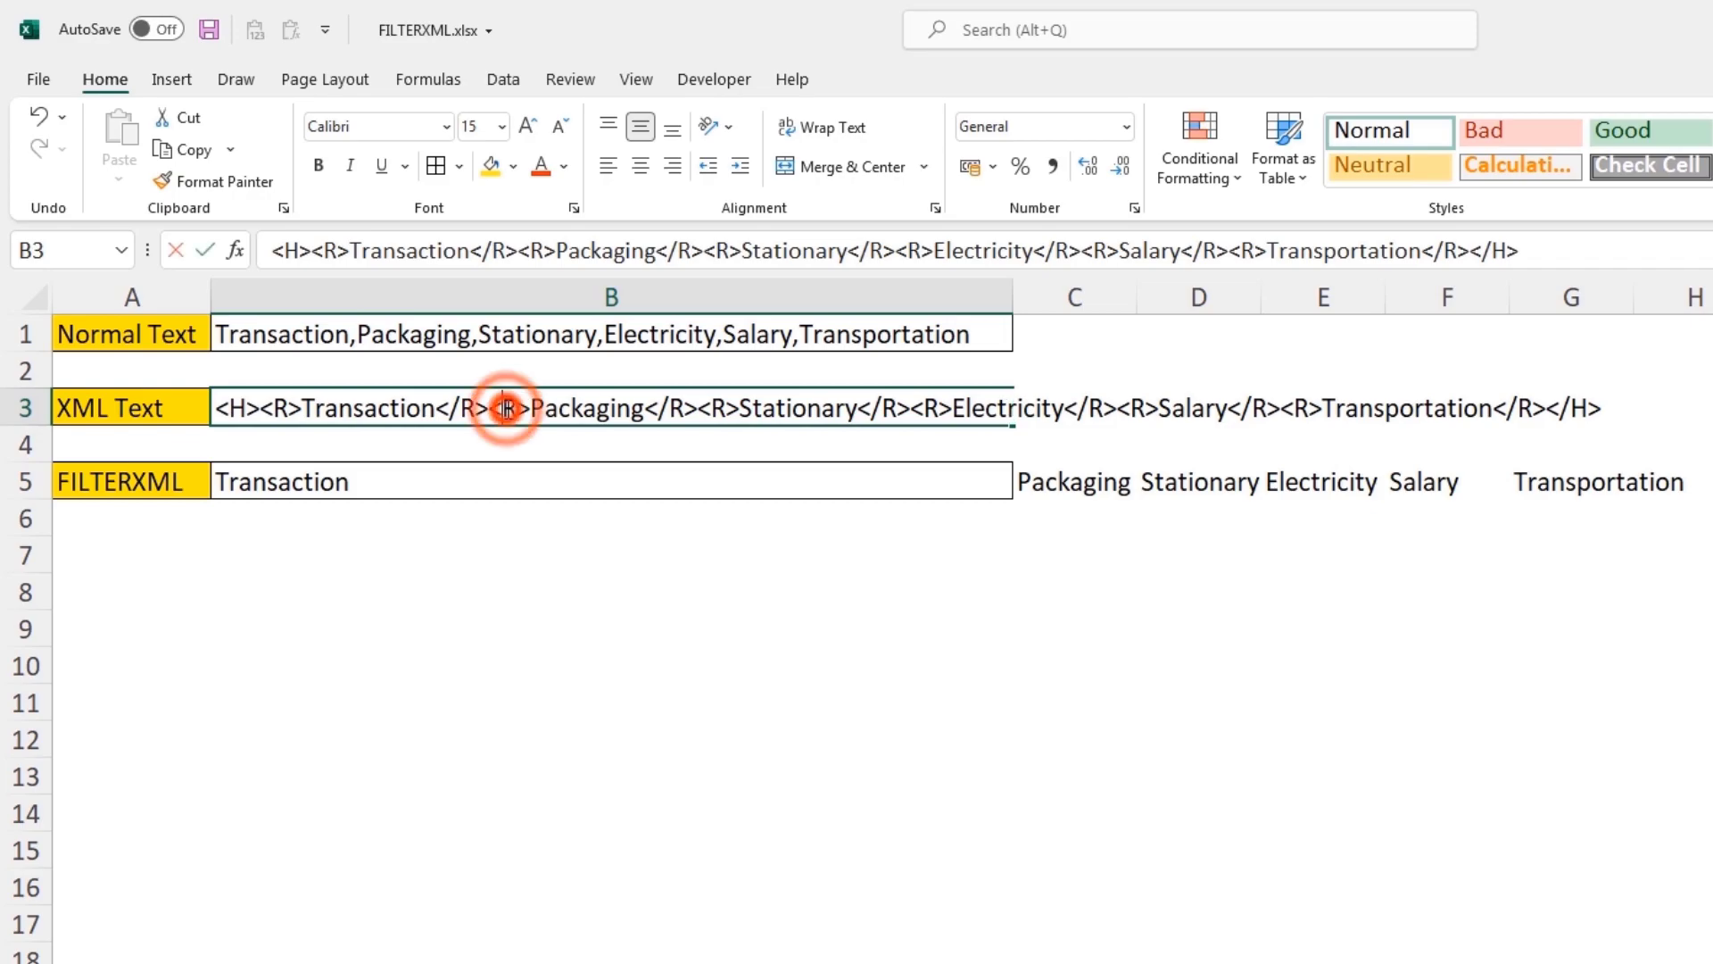
key(shift+Right)
text(P)
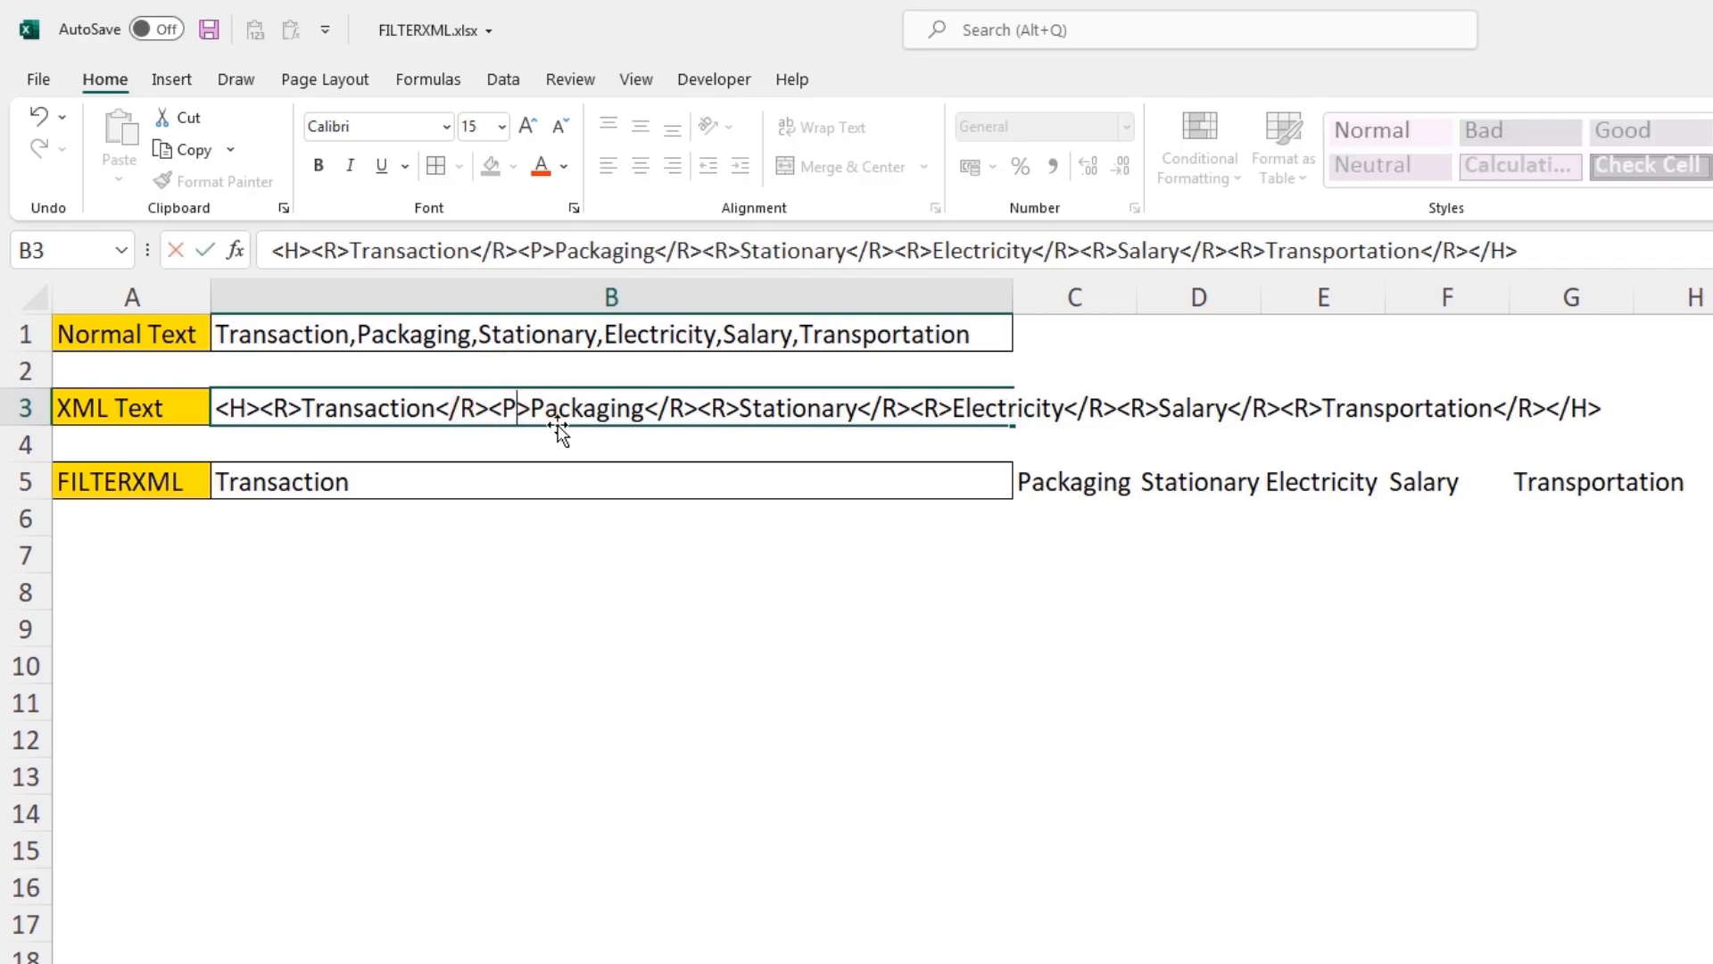
click(684, 408)
key(BackSpace)
text(P)
Step: Change the tags around Stationary in B3's XML text to <P> and </P>
click(727, 408)
key(BackSpace)
text(P)
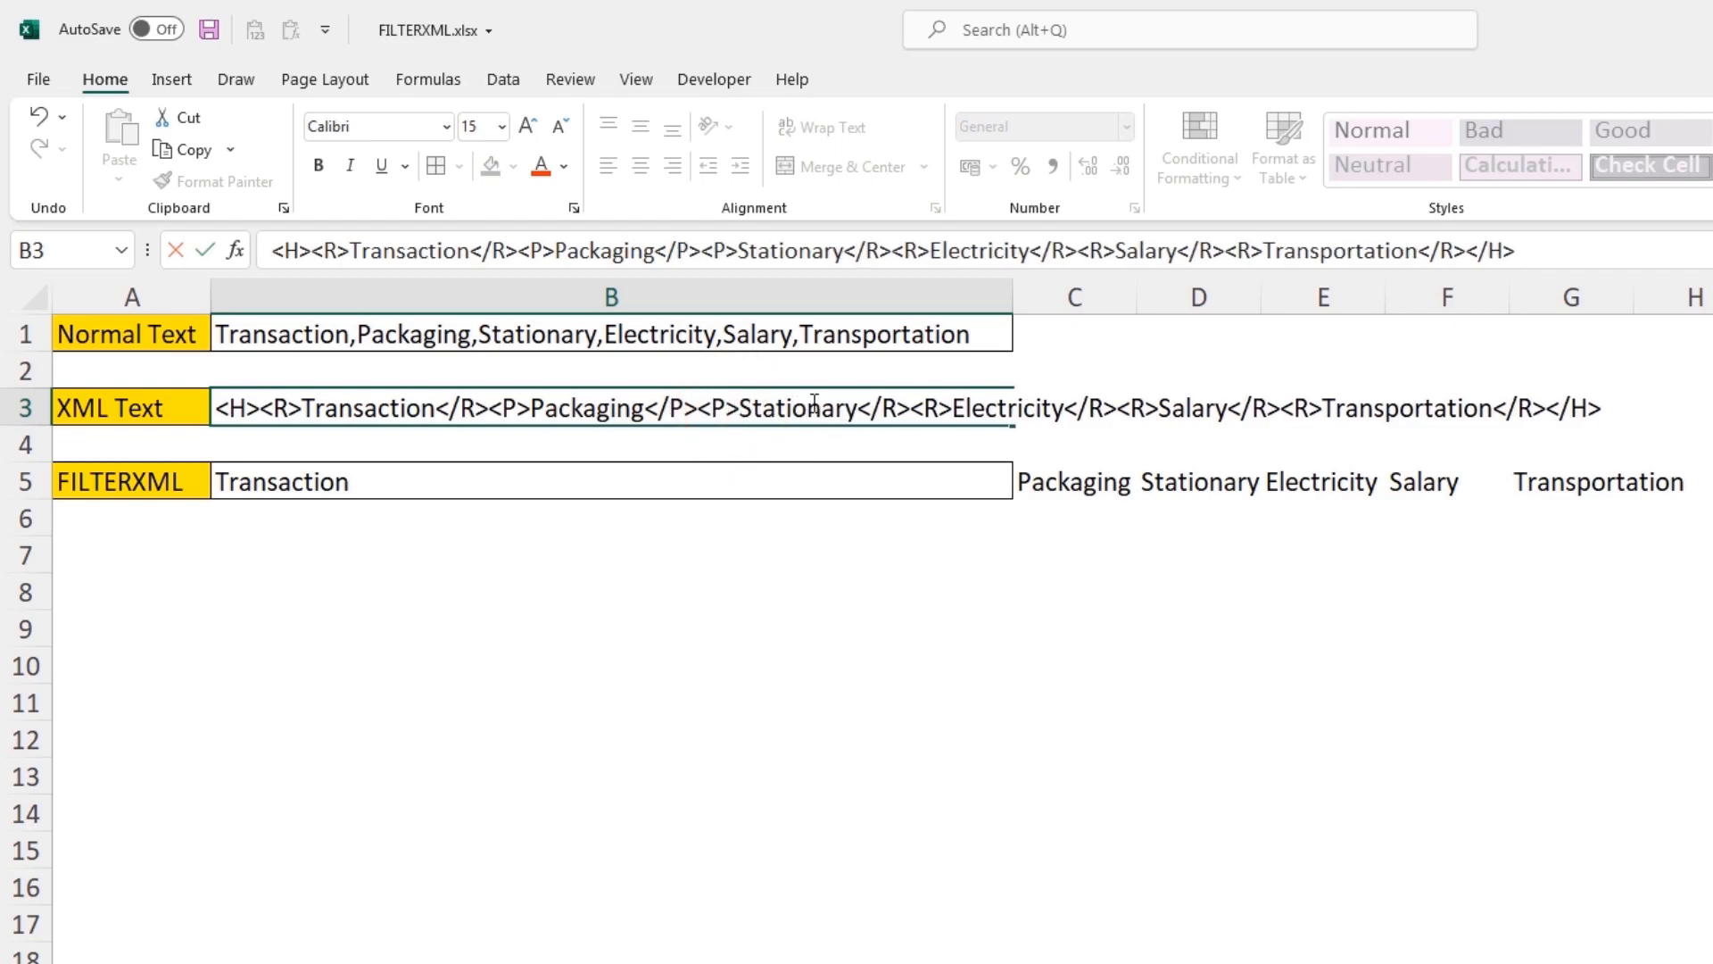
click(897, 408)
key(BackSpace)
text(P)
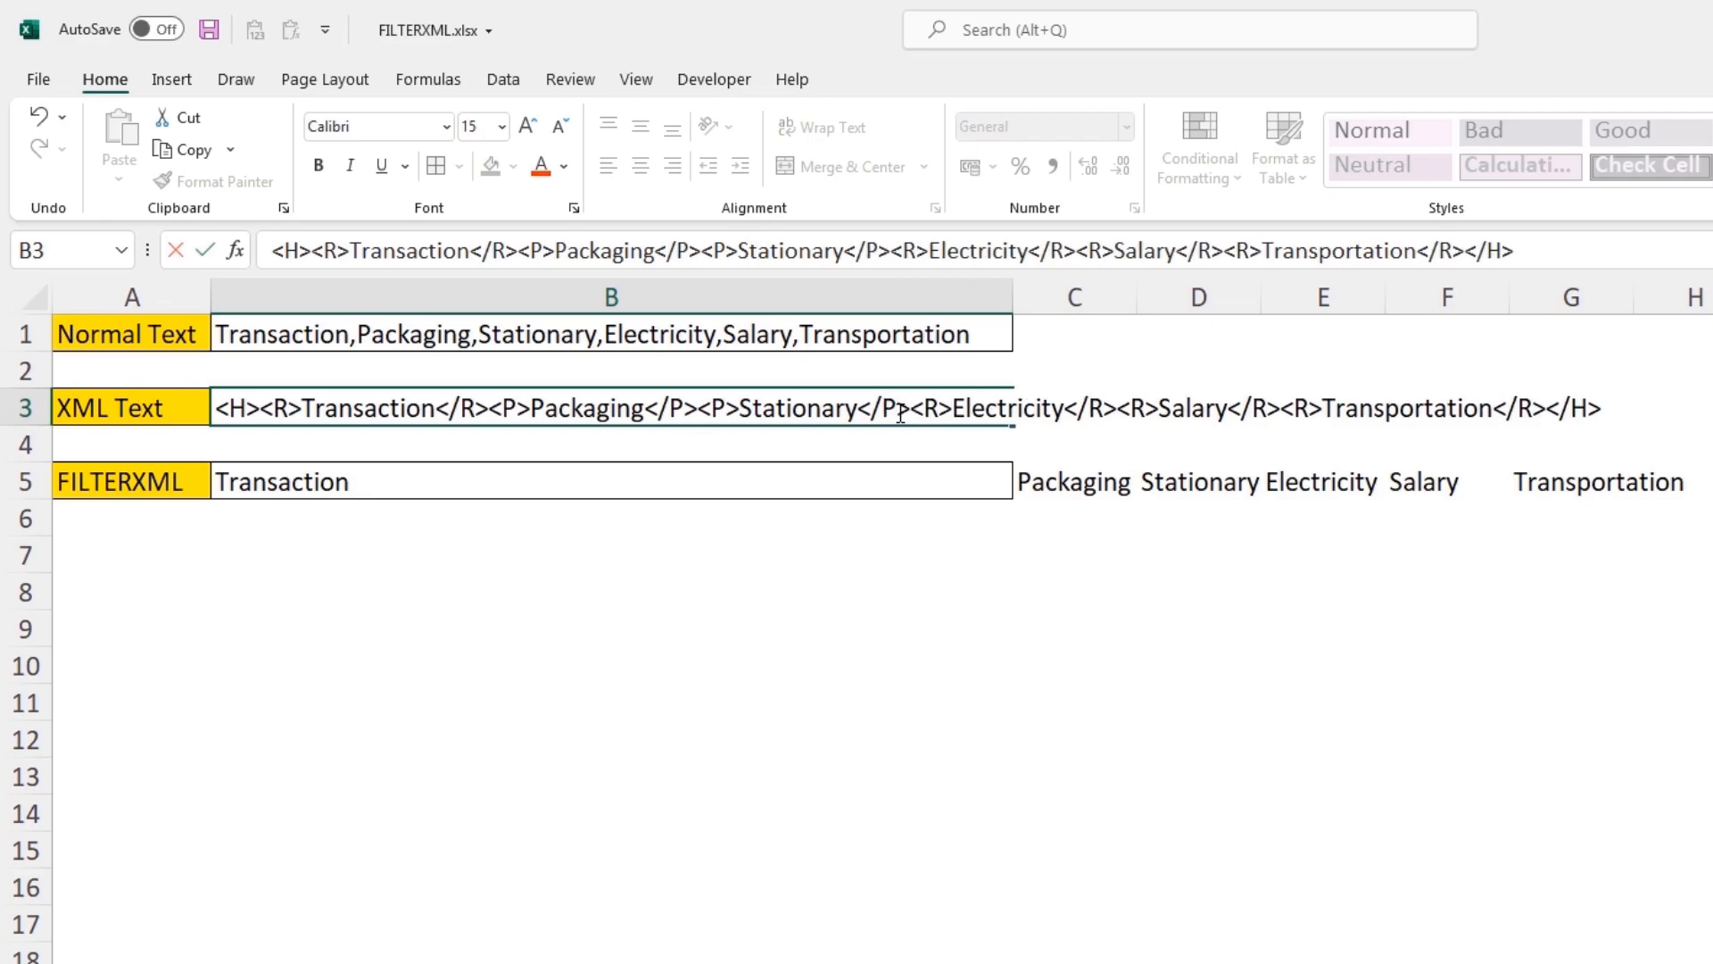
Step: Commit the edited XML text in B3 and change the XPath in B5's FILTERXML formula to //P
key(Return)
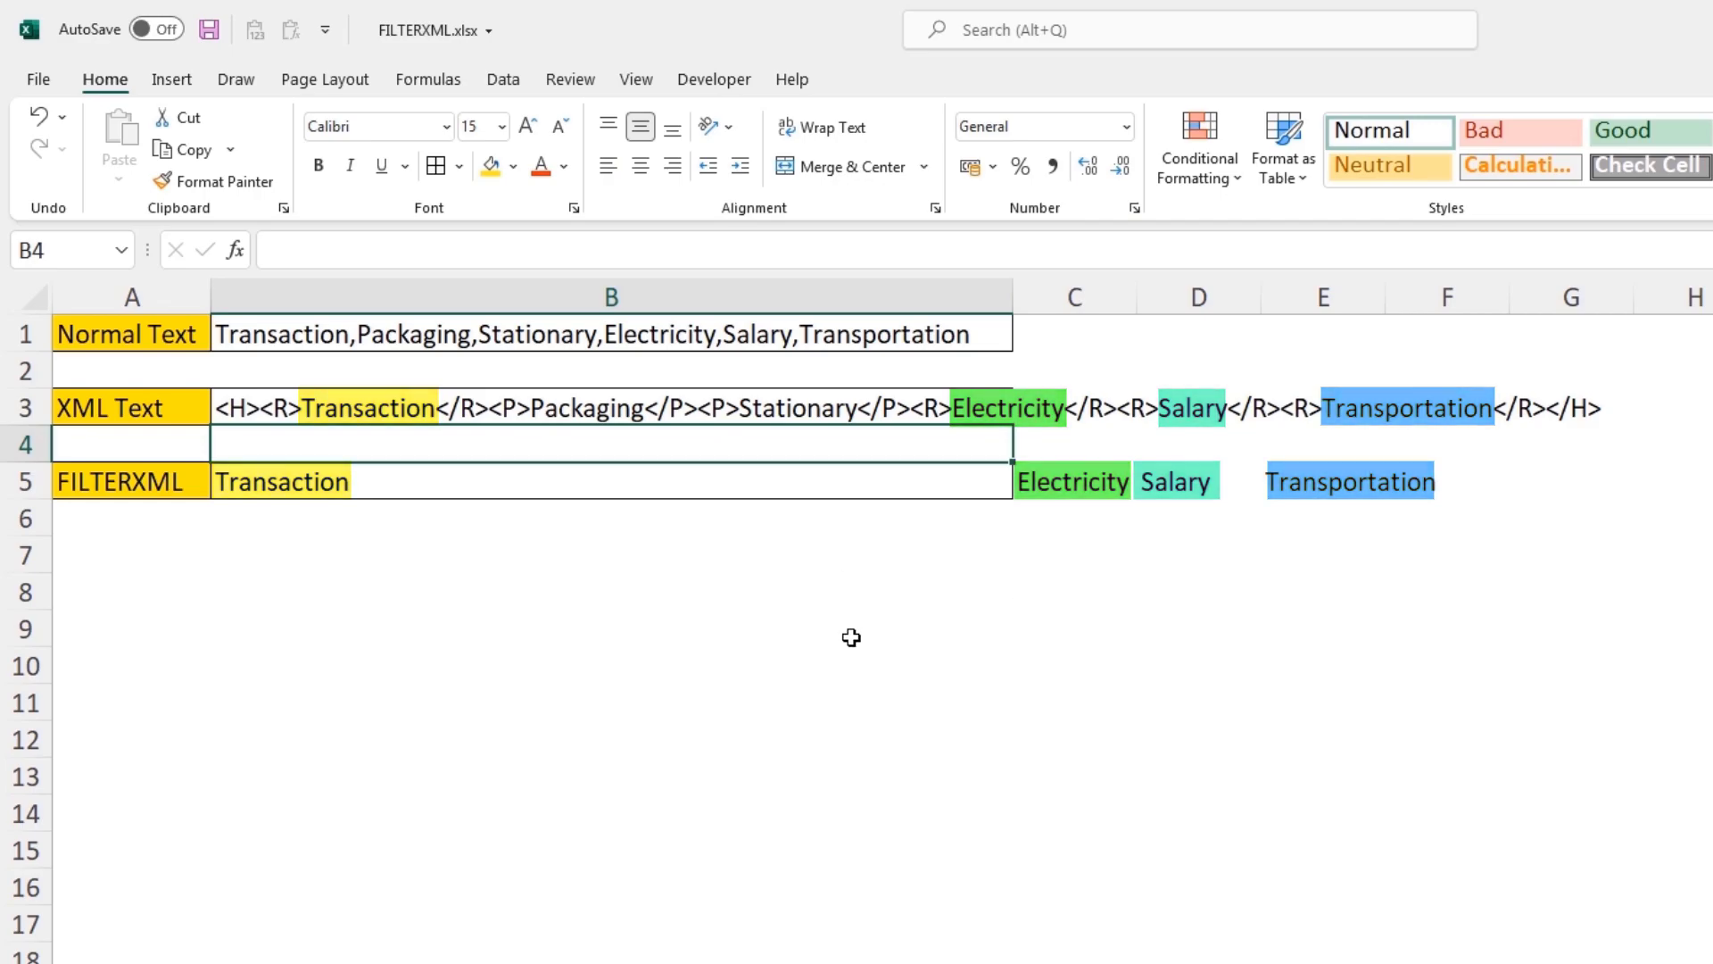
click(306, 492)
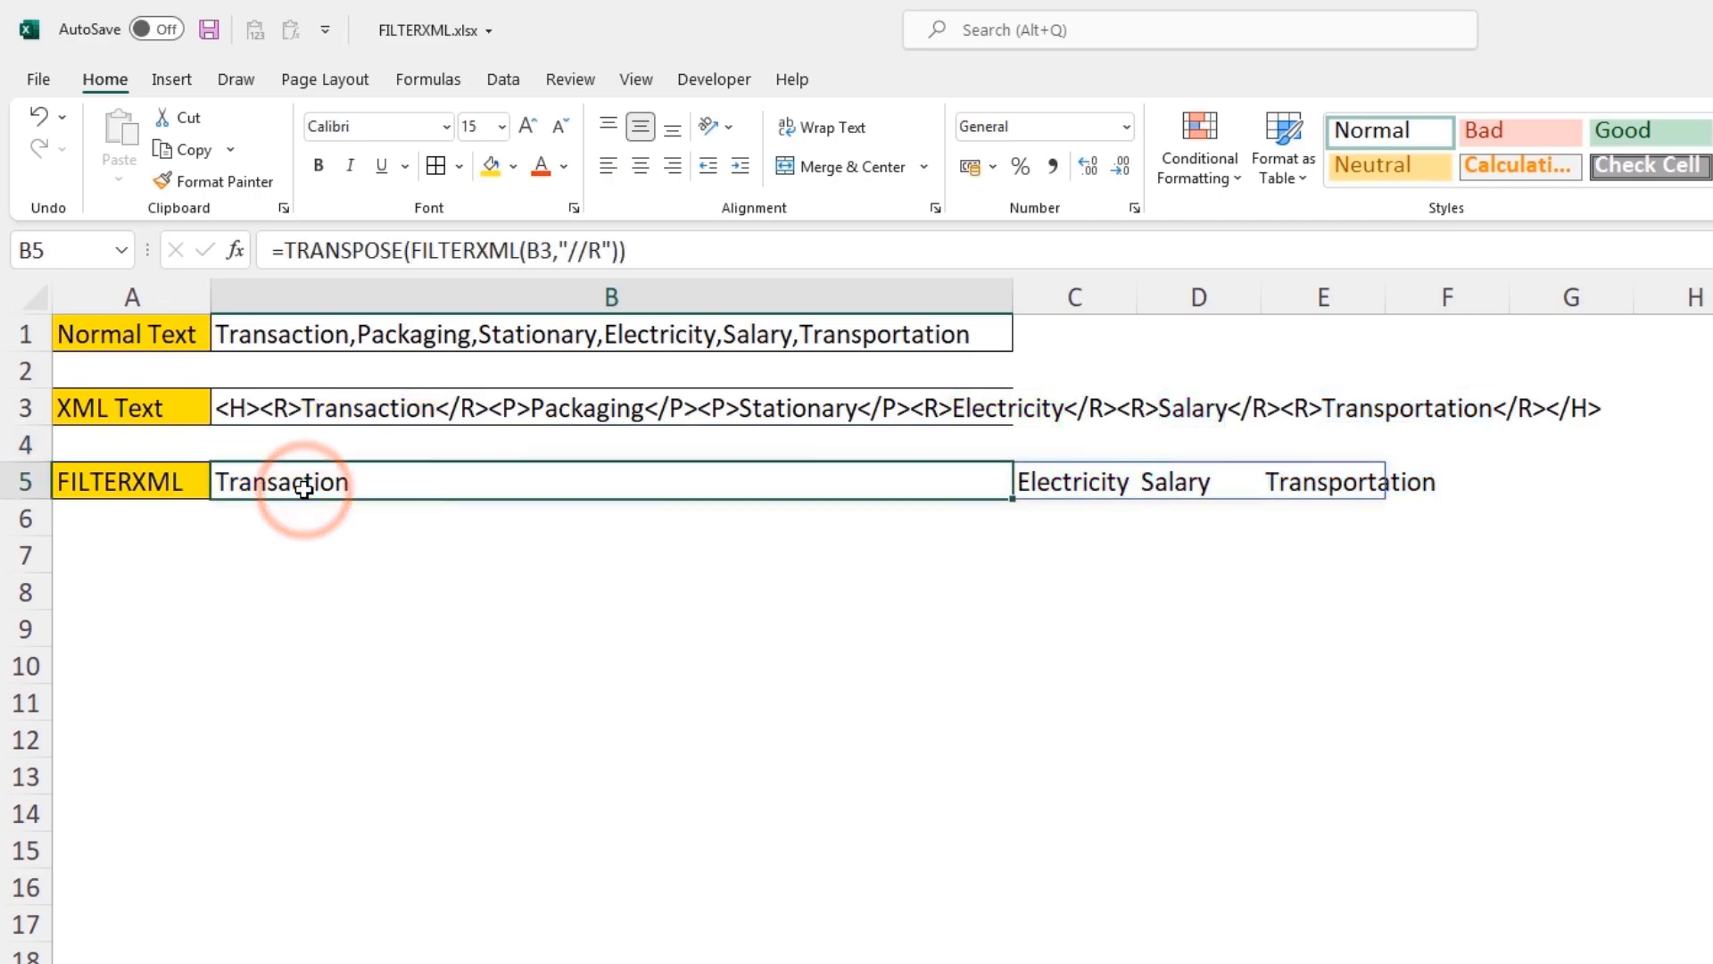
click(592, 251)
key(BackSpace)
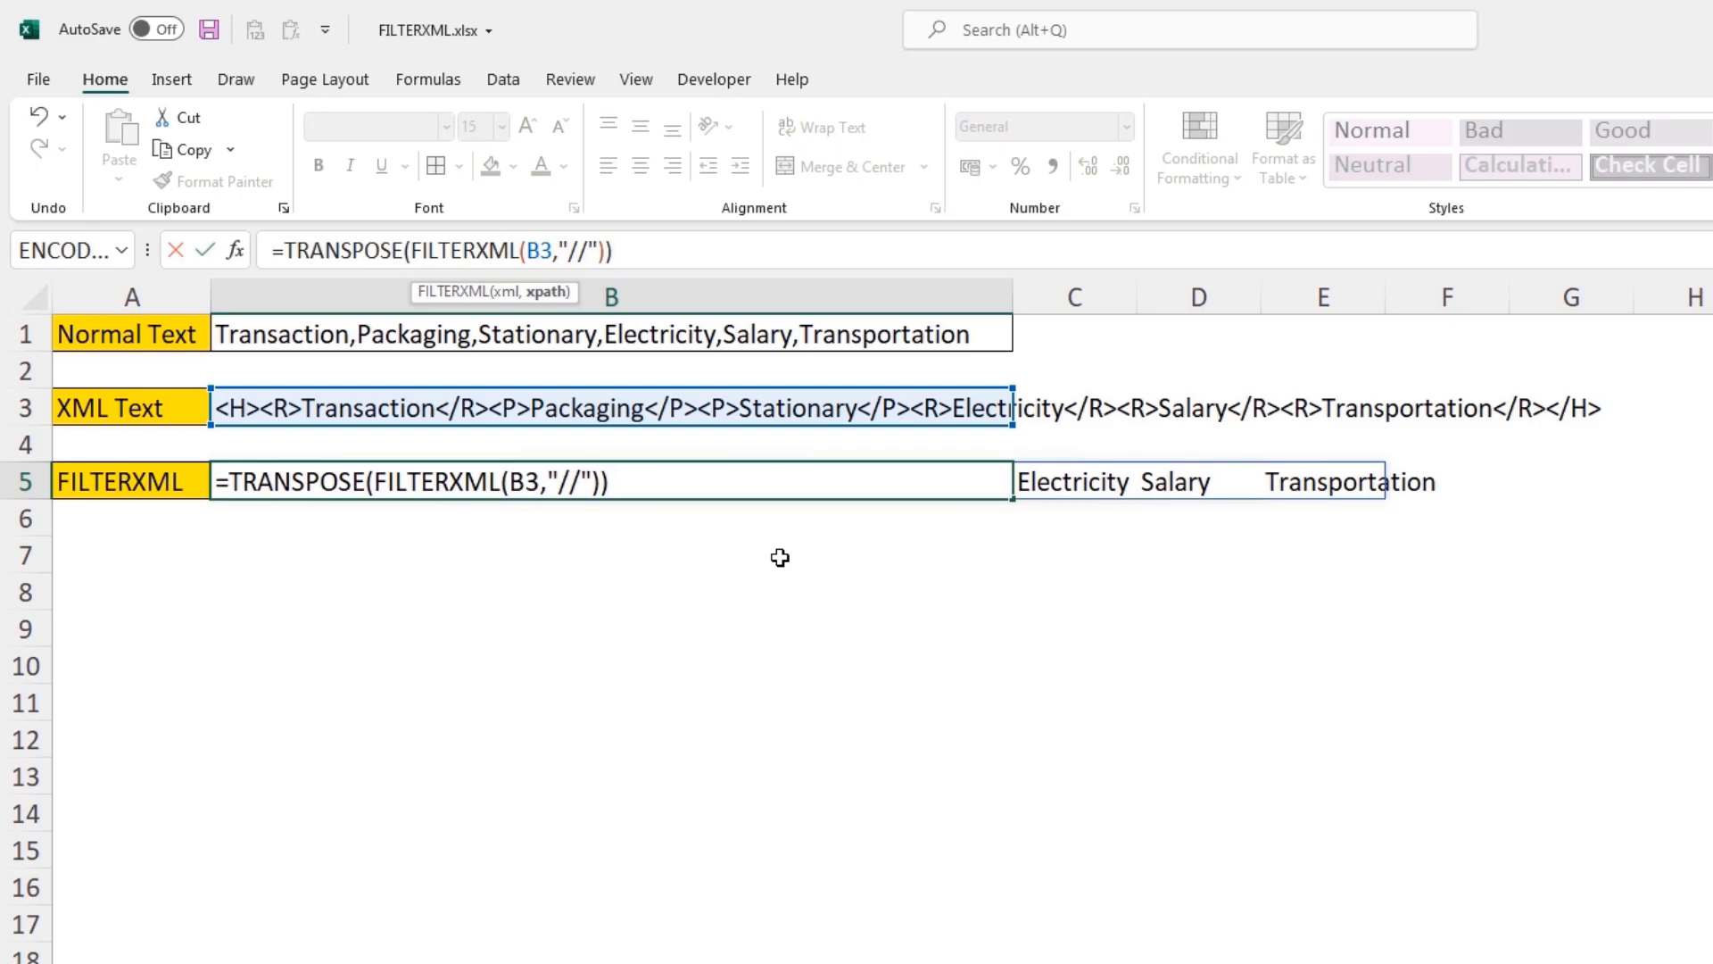
text(P)
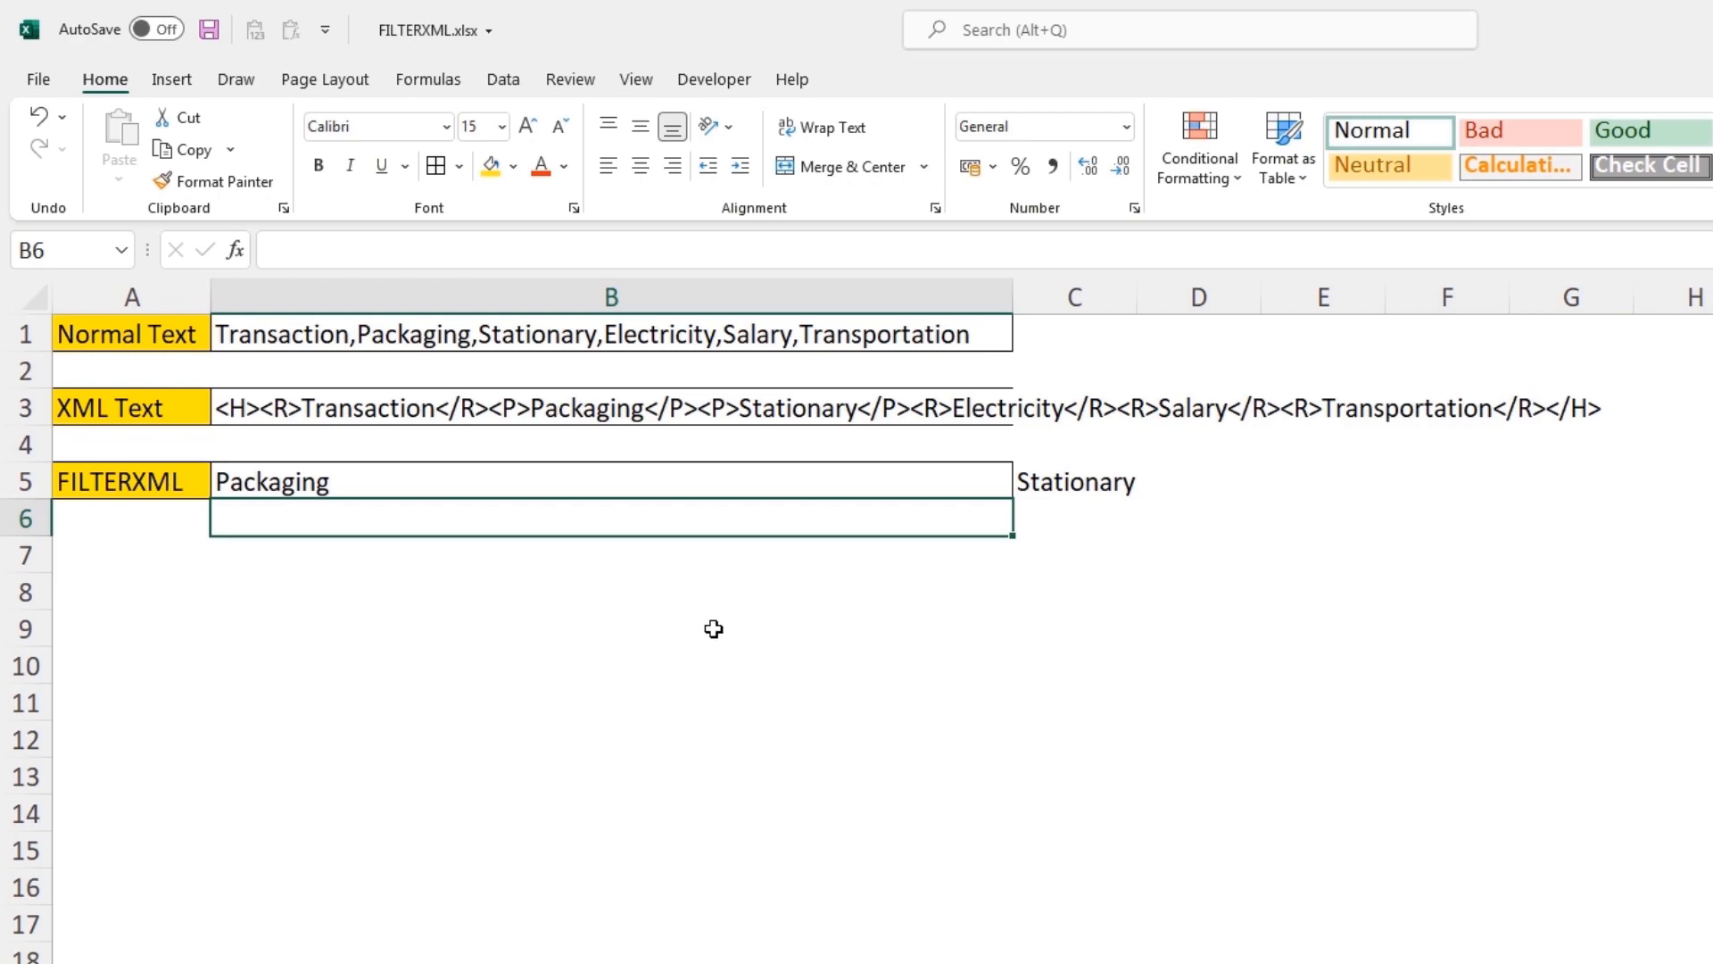
Step: Change the XPath in B5's FILTERXML formula to //* so it returns every node regardless of tag
click(470, 480)
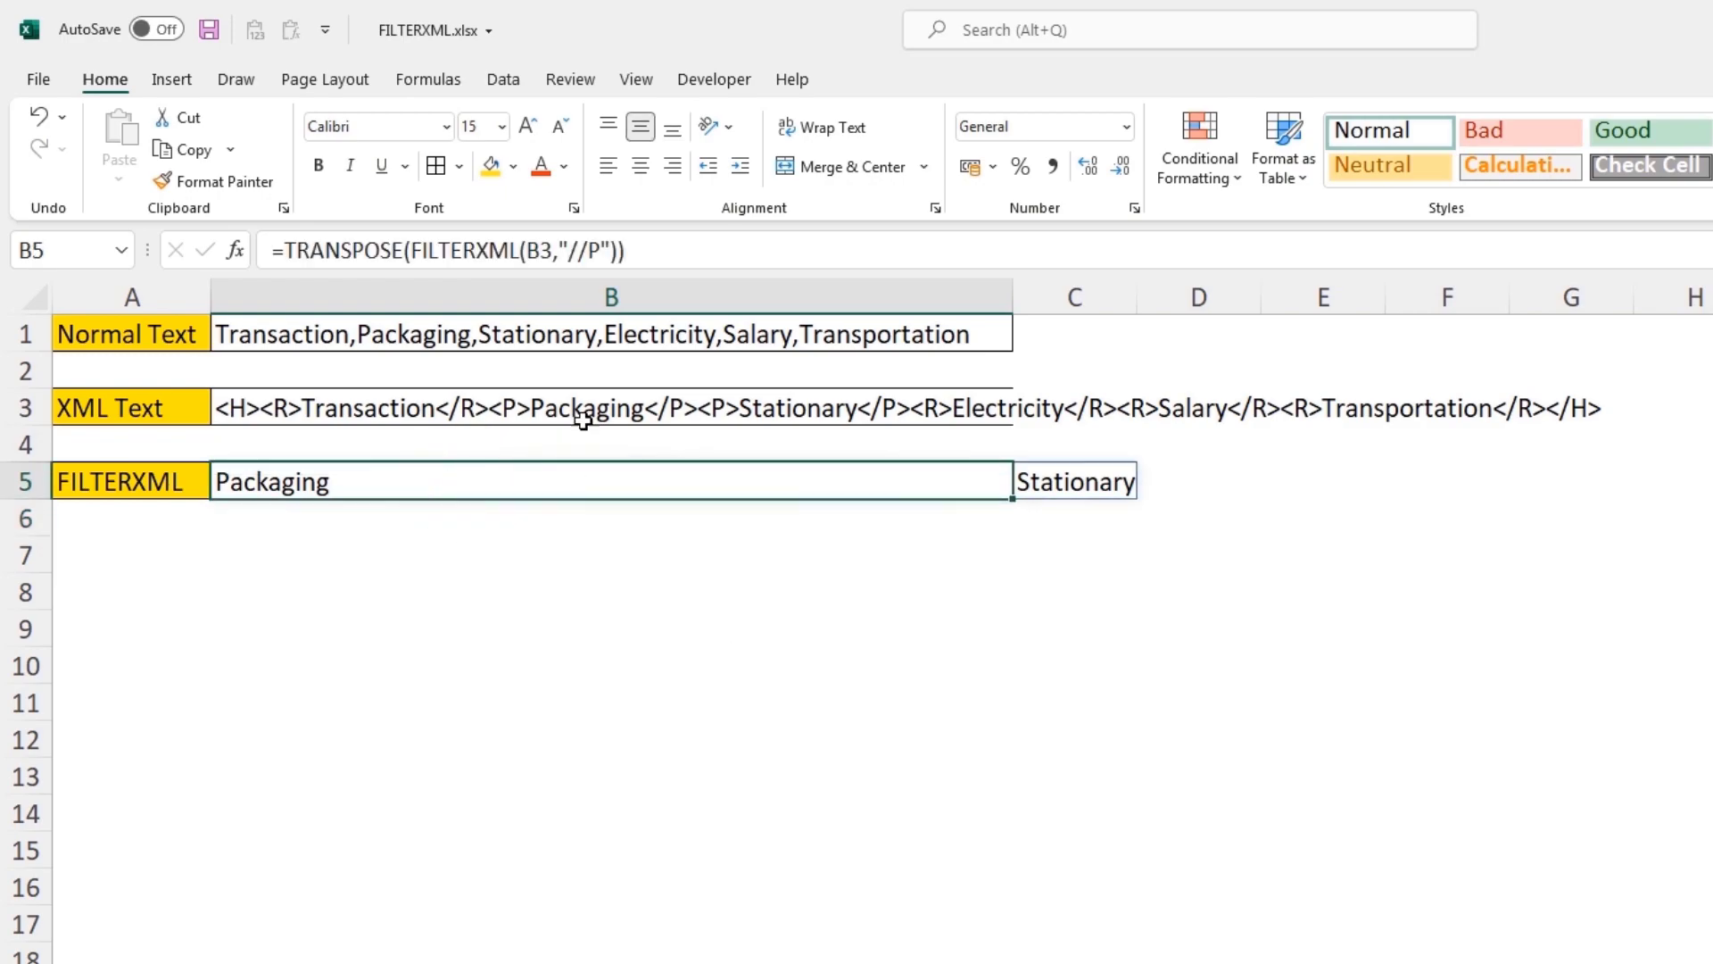
click(596, 250)
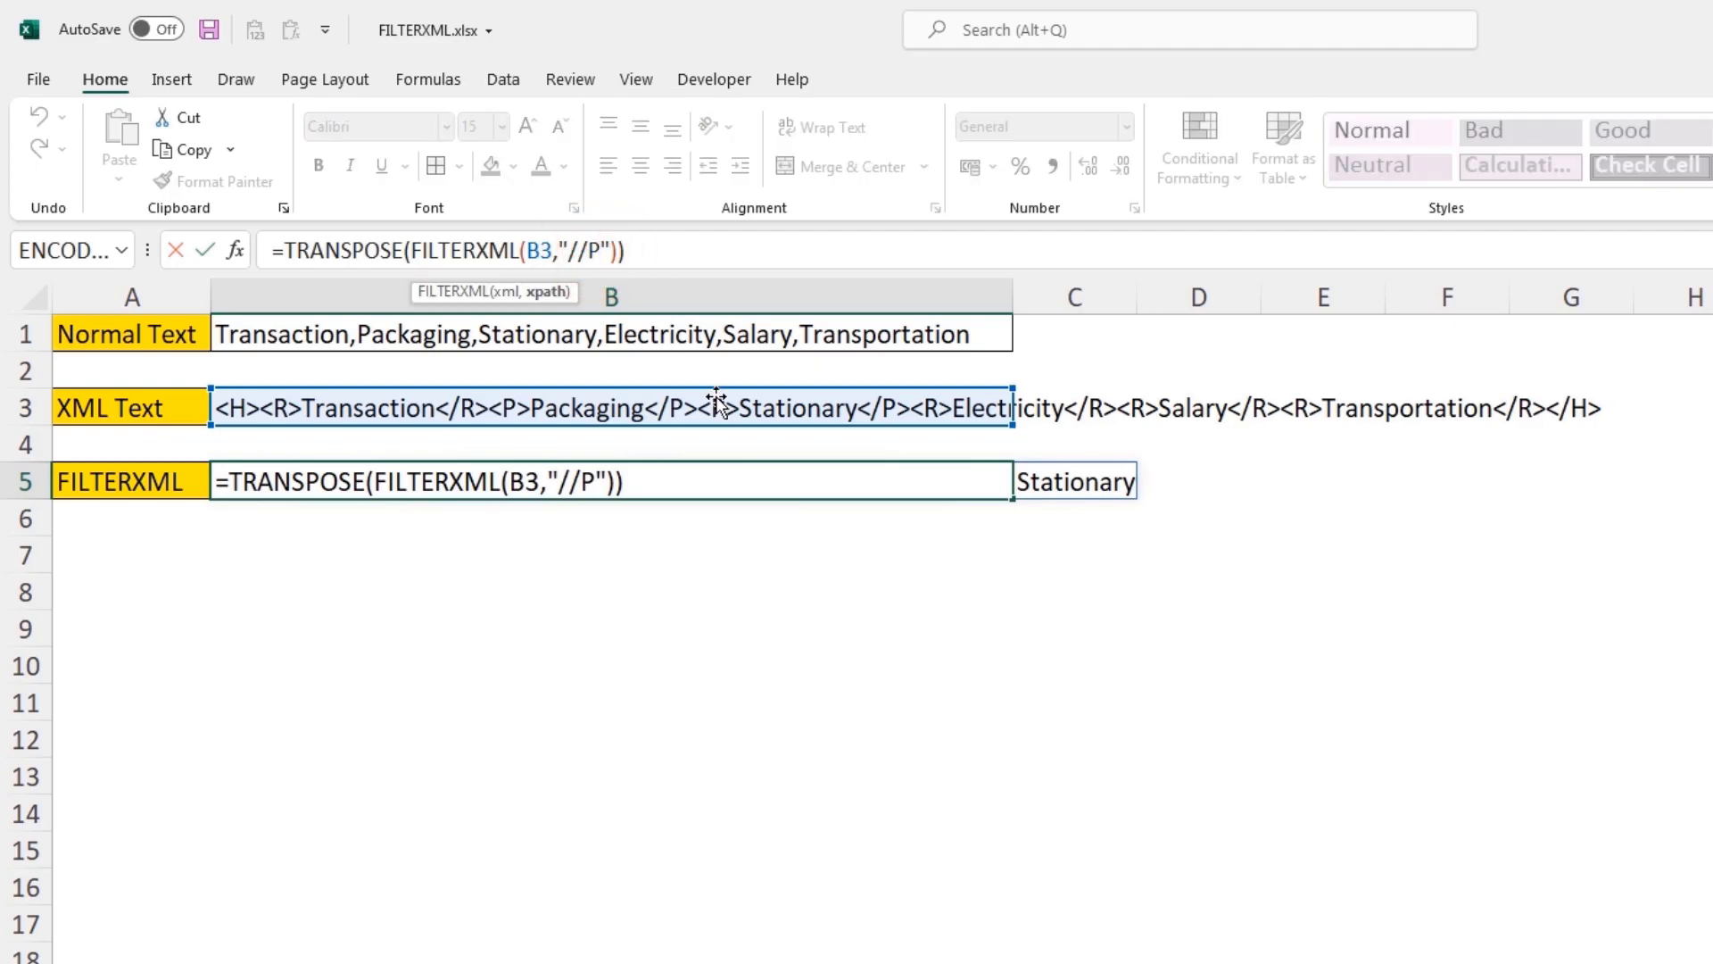
key(BackSpace)
text(*)
key(Return)
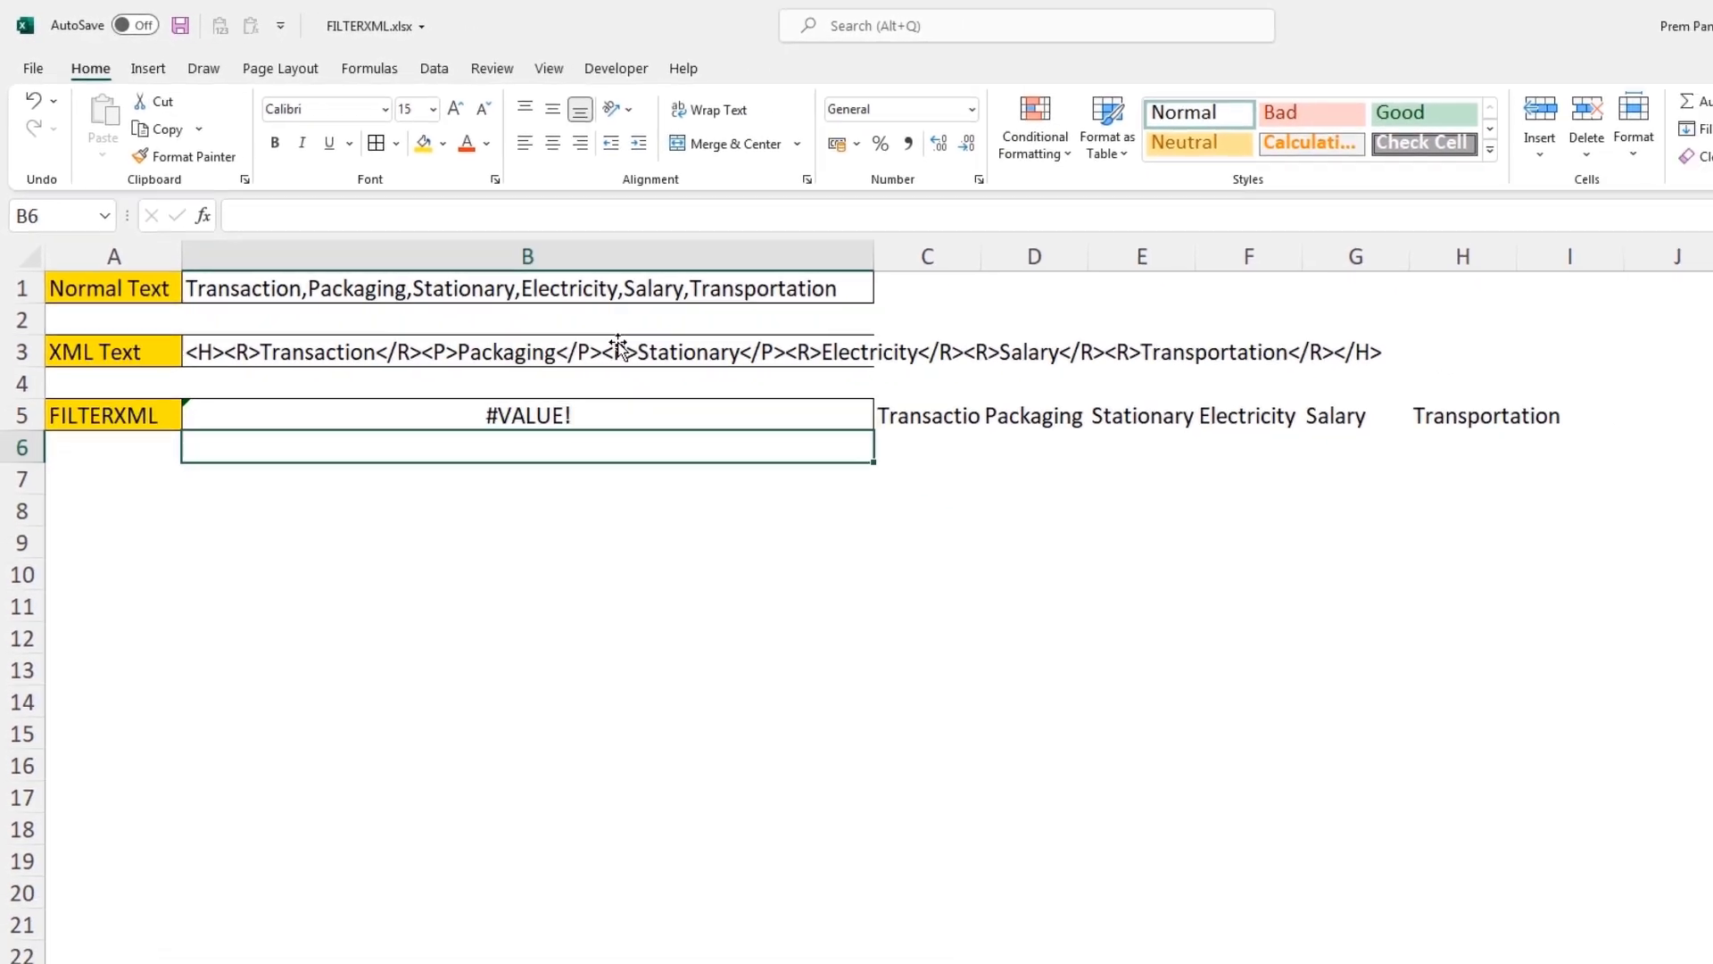
drag(801, 376, 1257, 399)
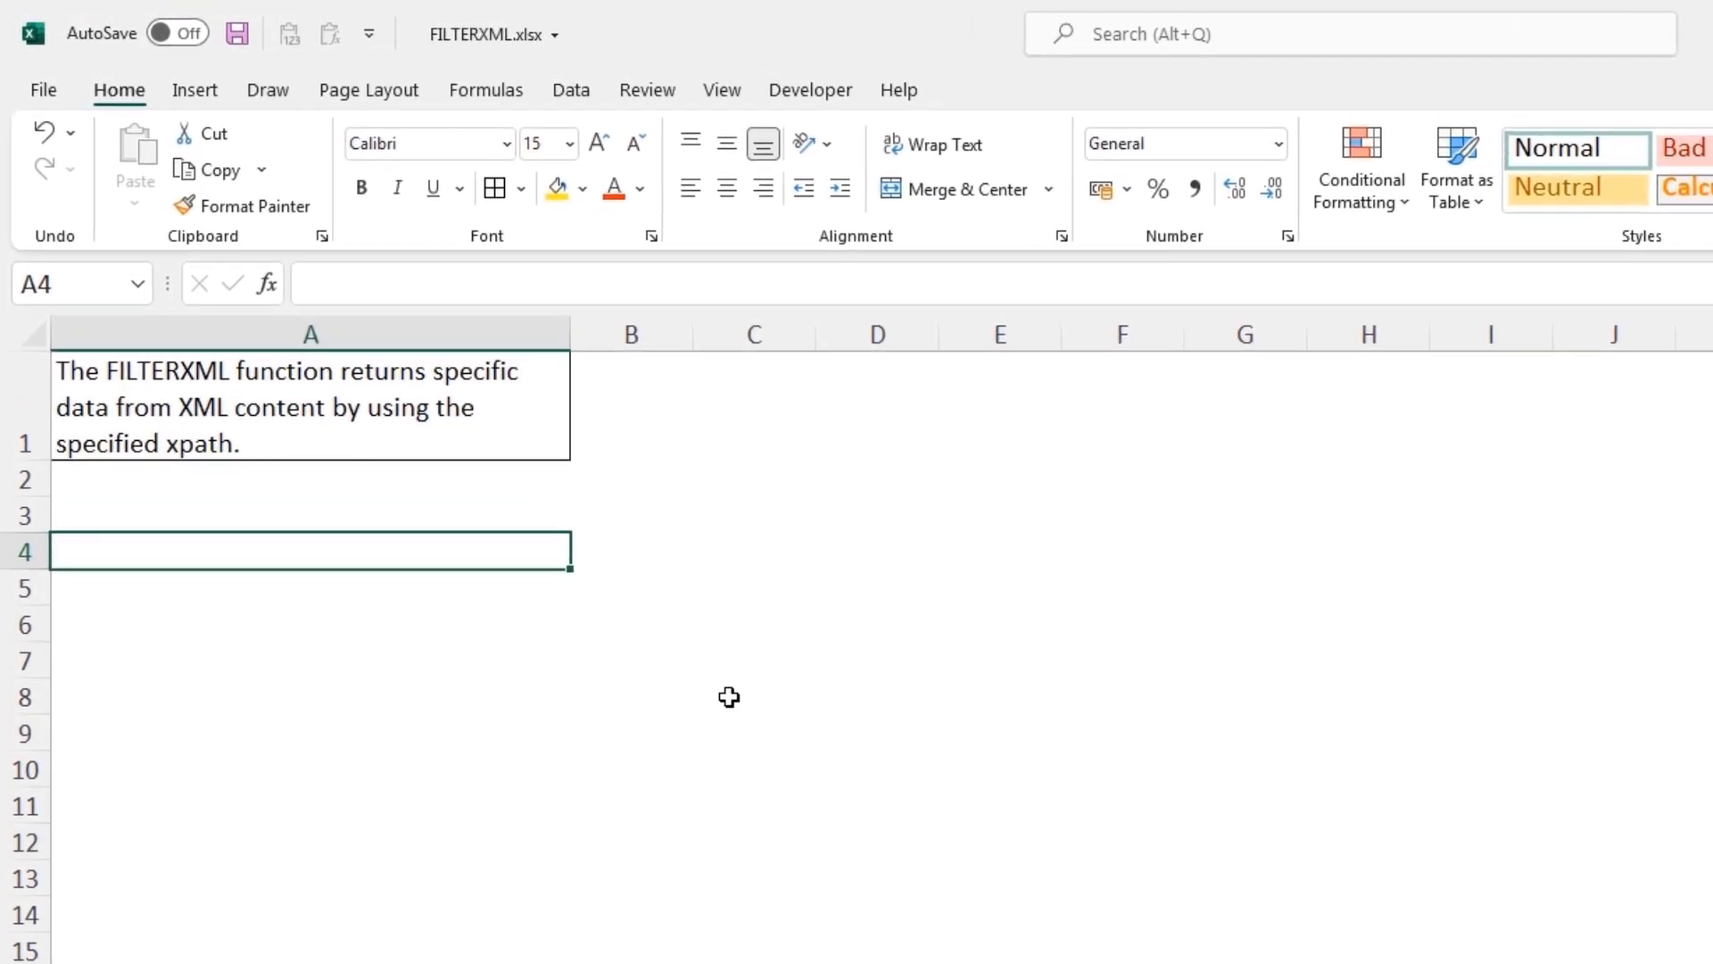
Step: On the sheet with the FILTERXML sentence in A1, enter =SUBSTITUTE(A1," ","</R><R>") in A3 to replace spaces with tags
click(116, 391)
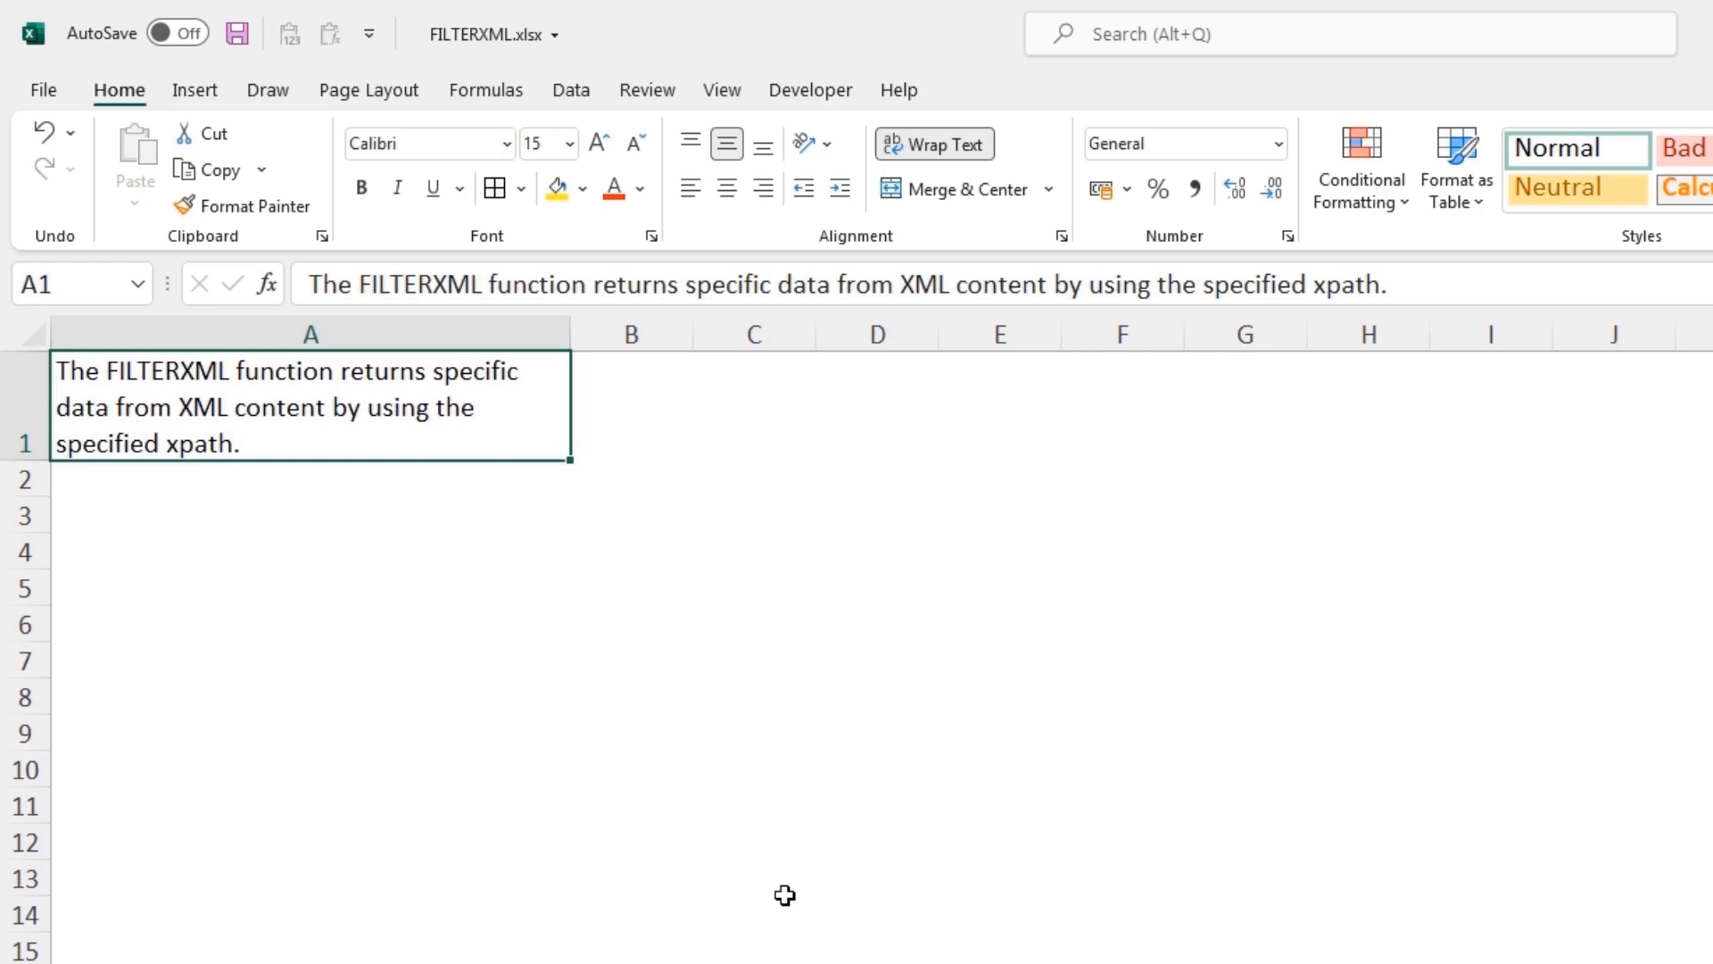
click(157, 517)
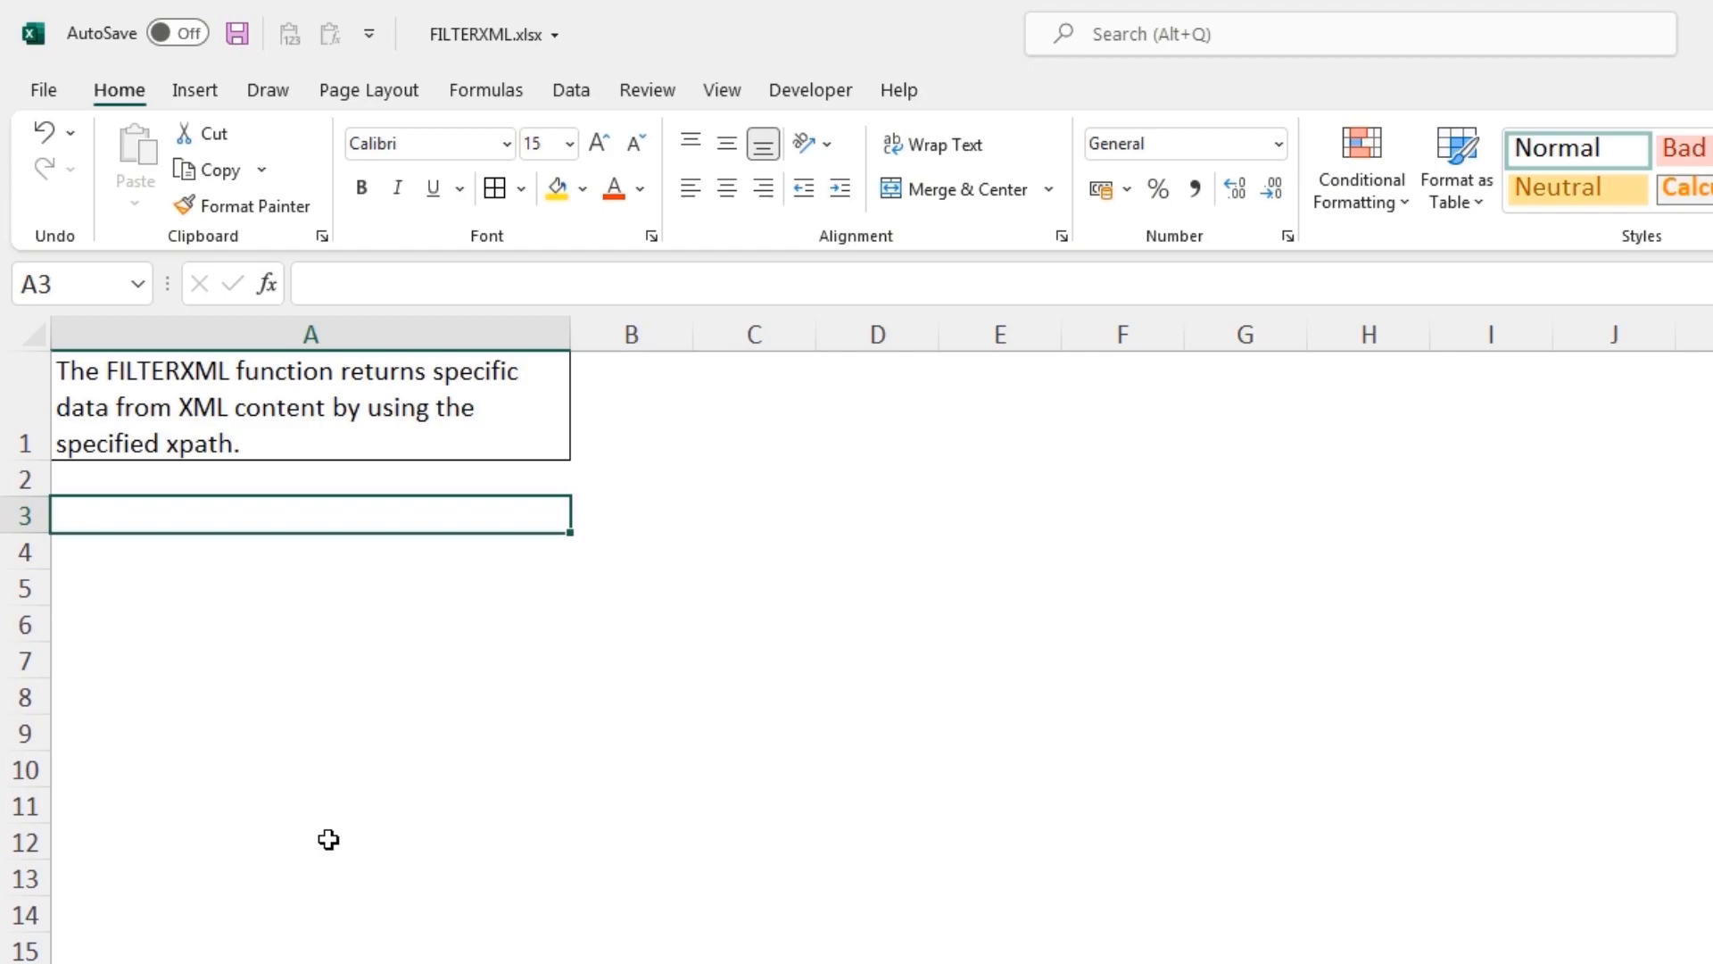
text(=)
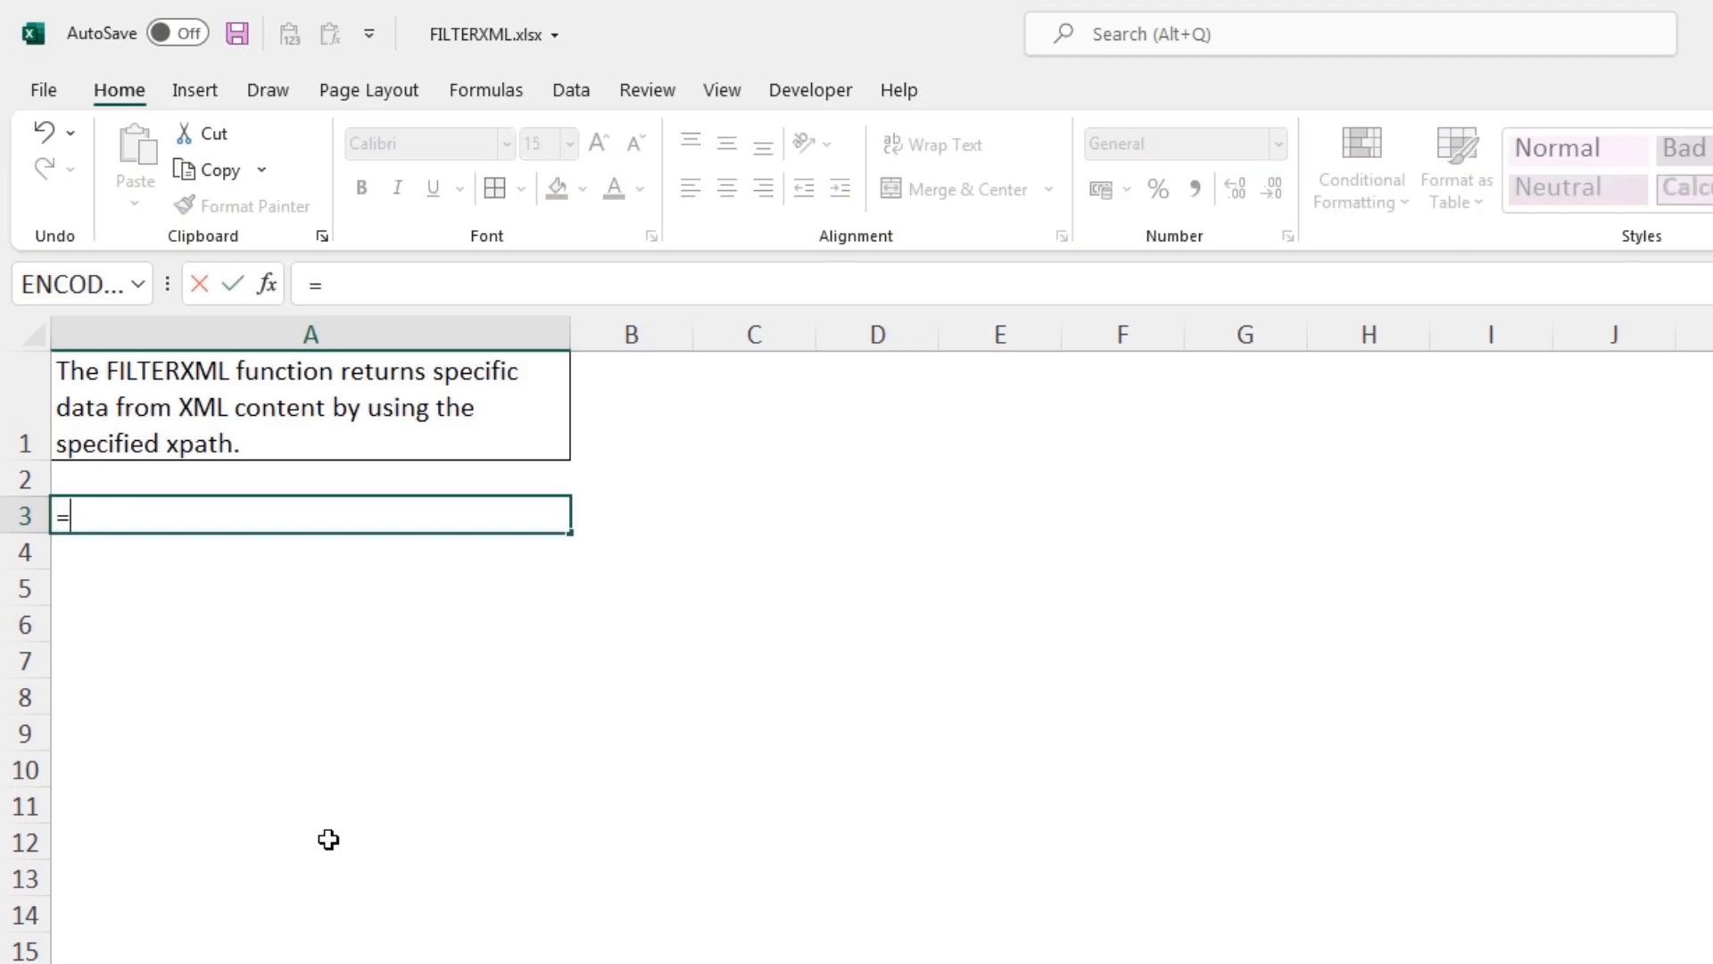
text(subs)
key(Tab)
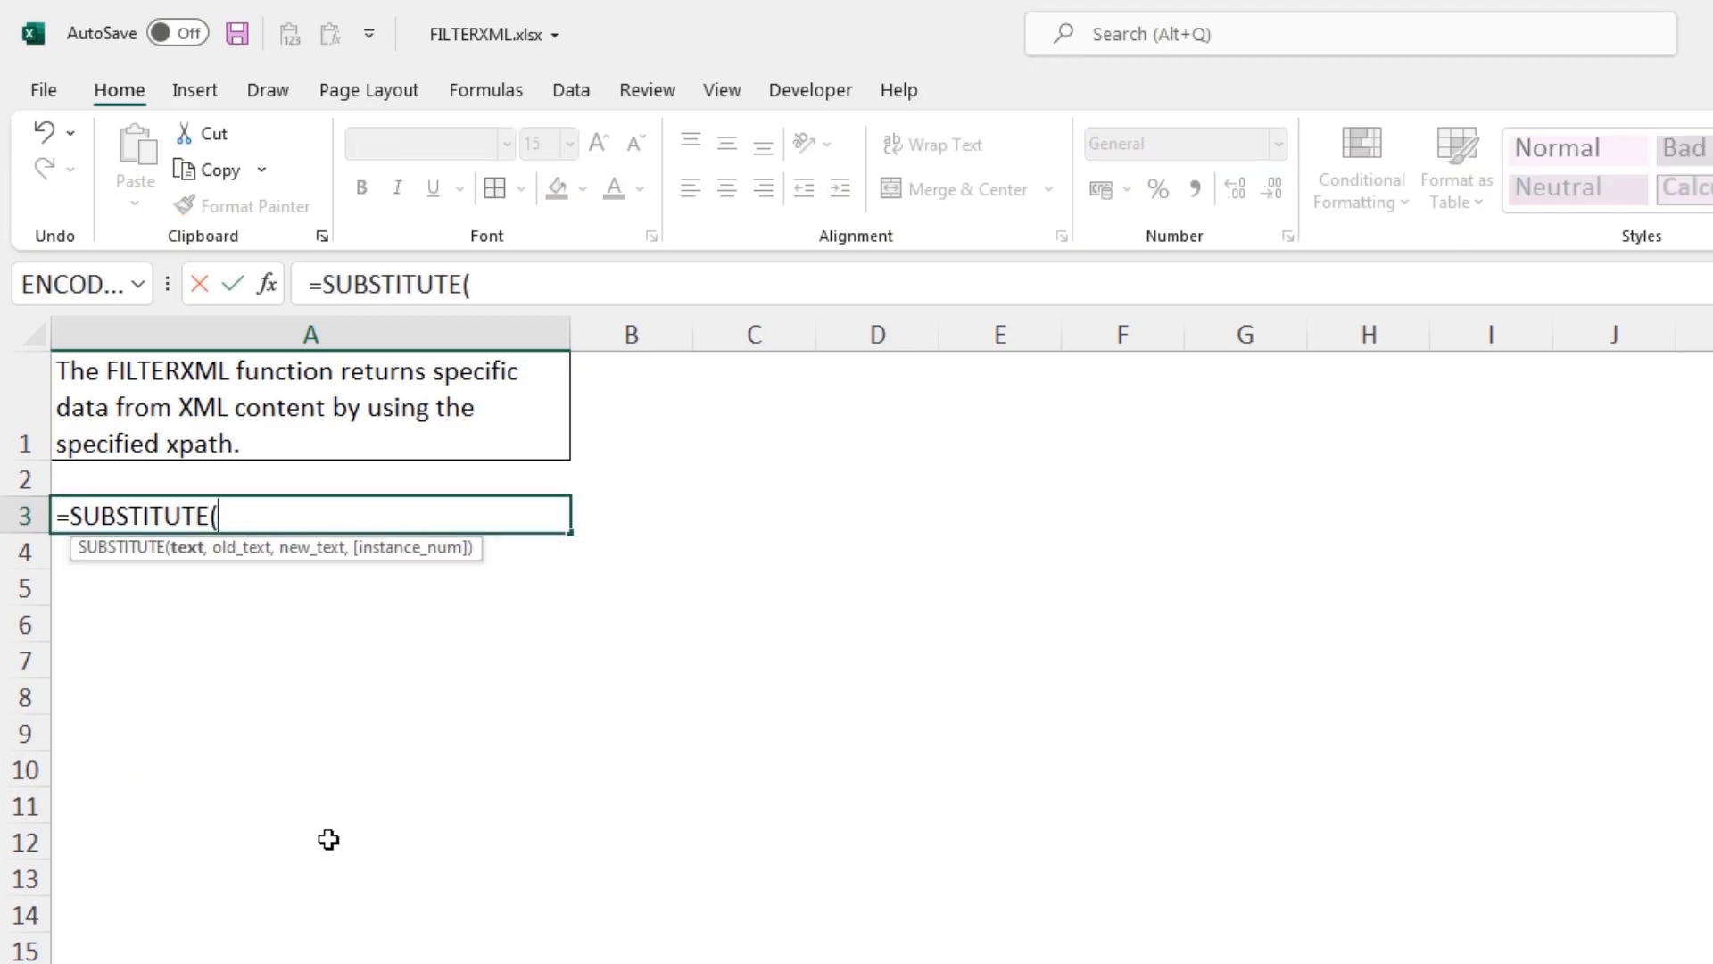
click(232, 396)
text(,)
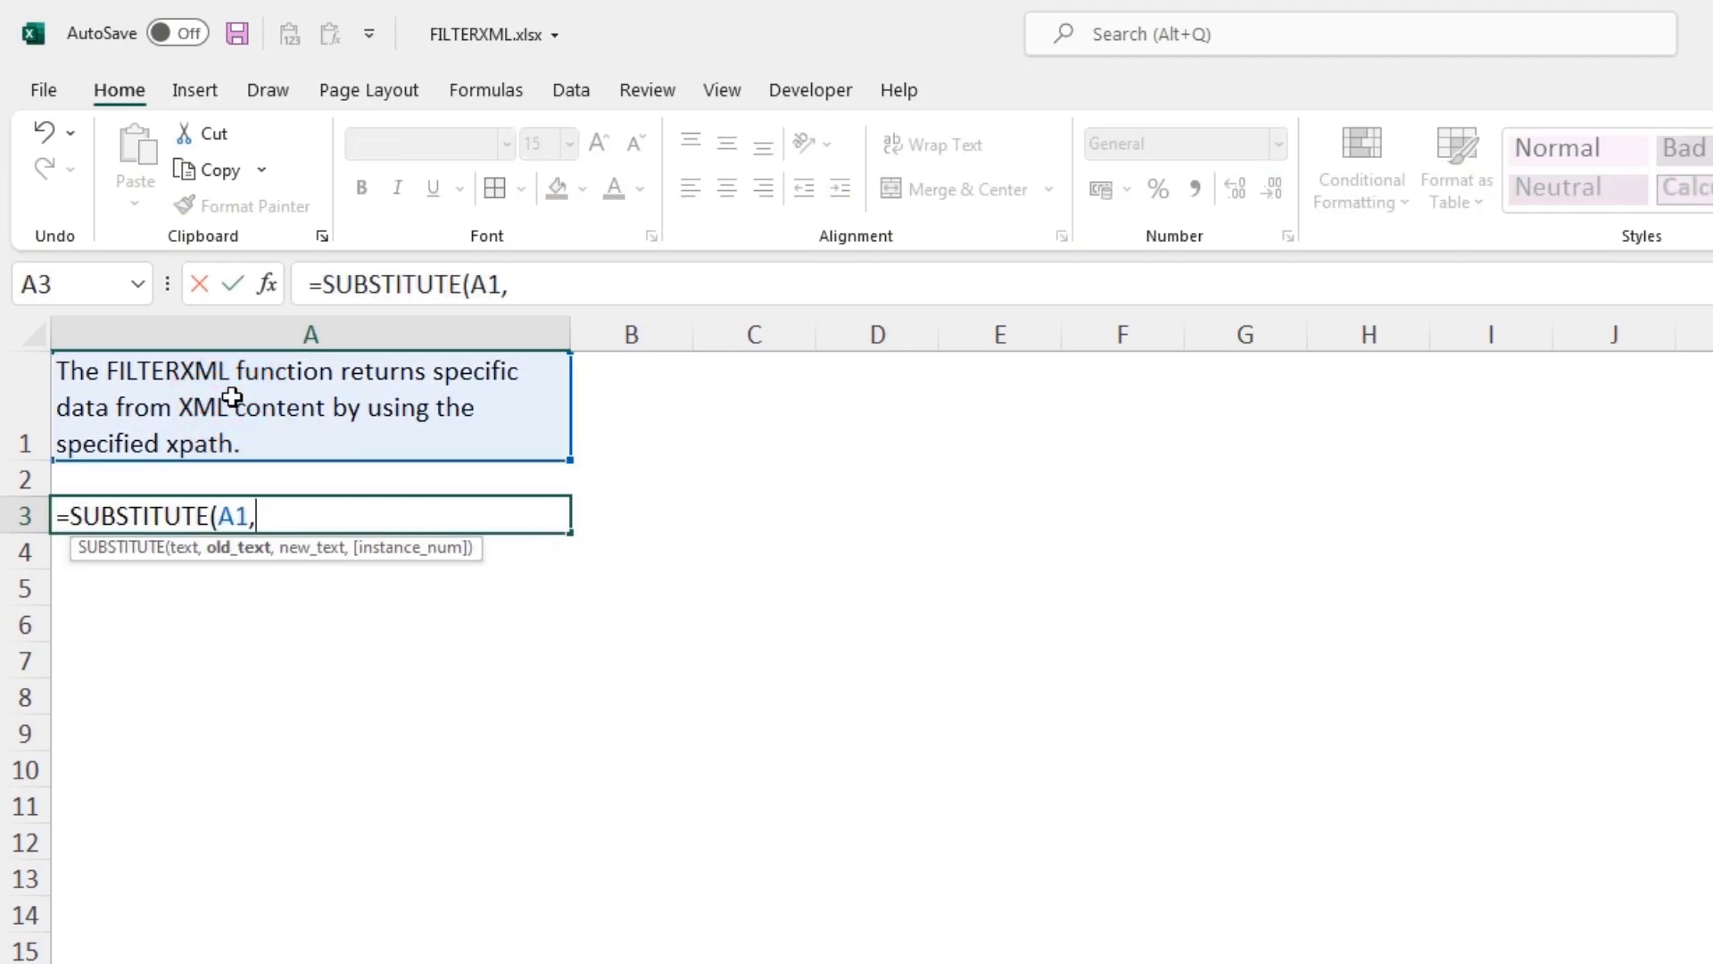
text(" ","<)
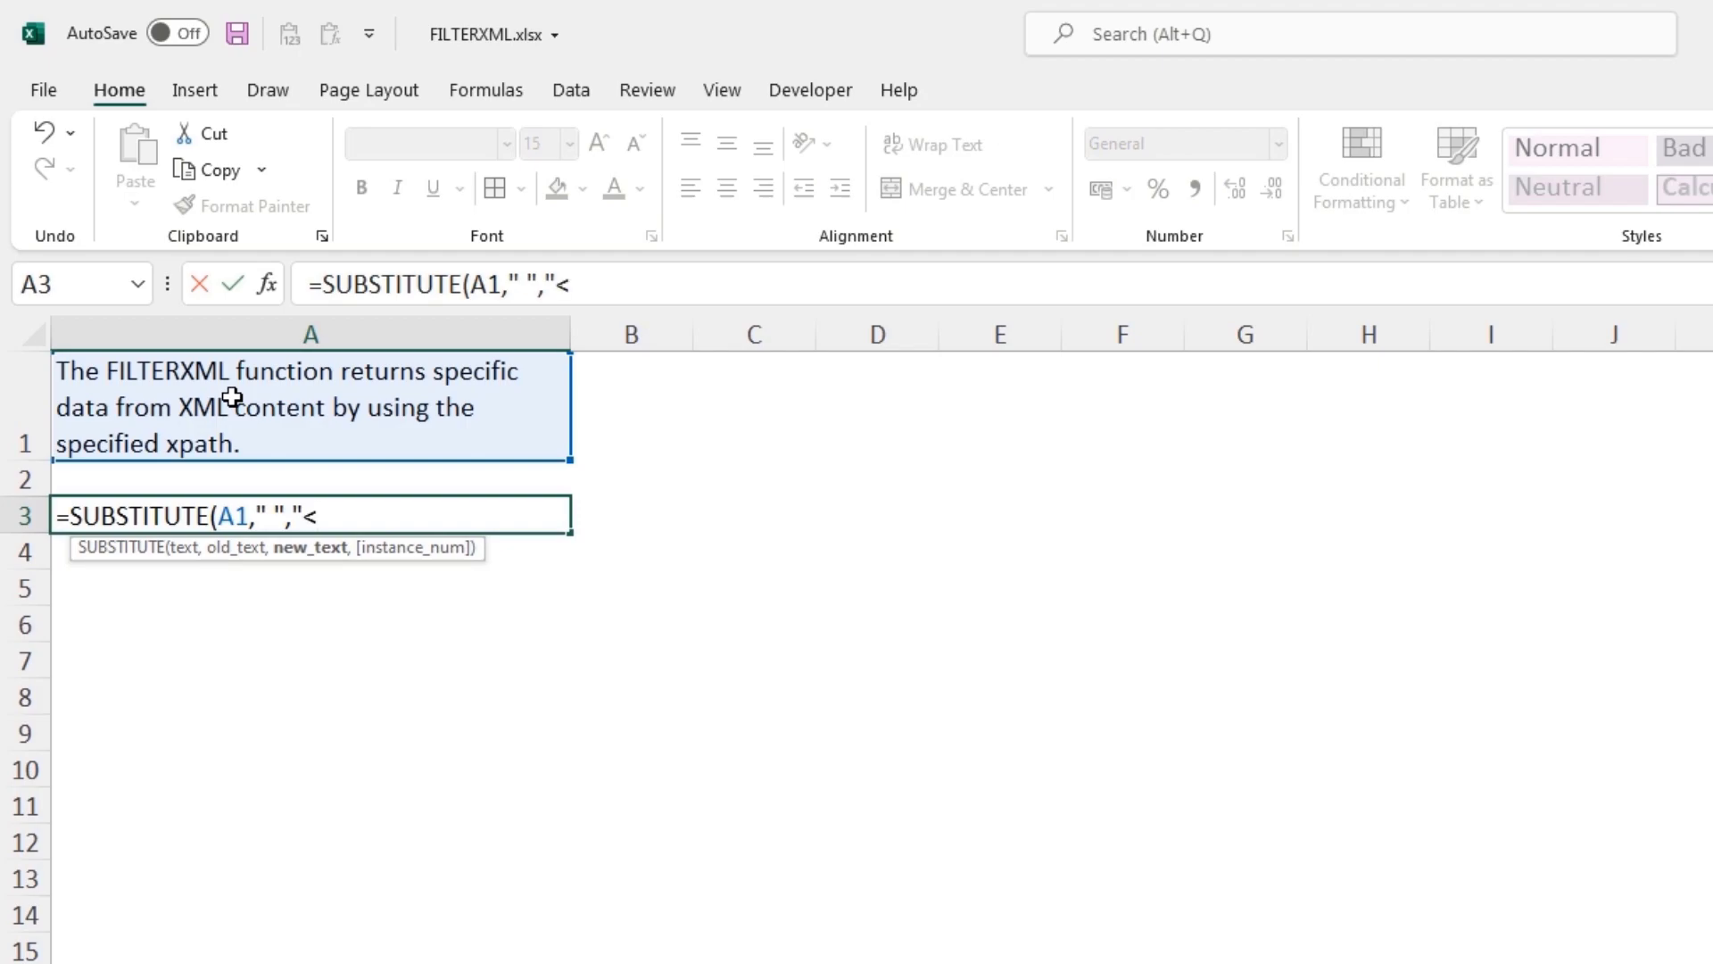
text(/R><R>")
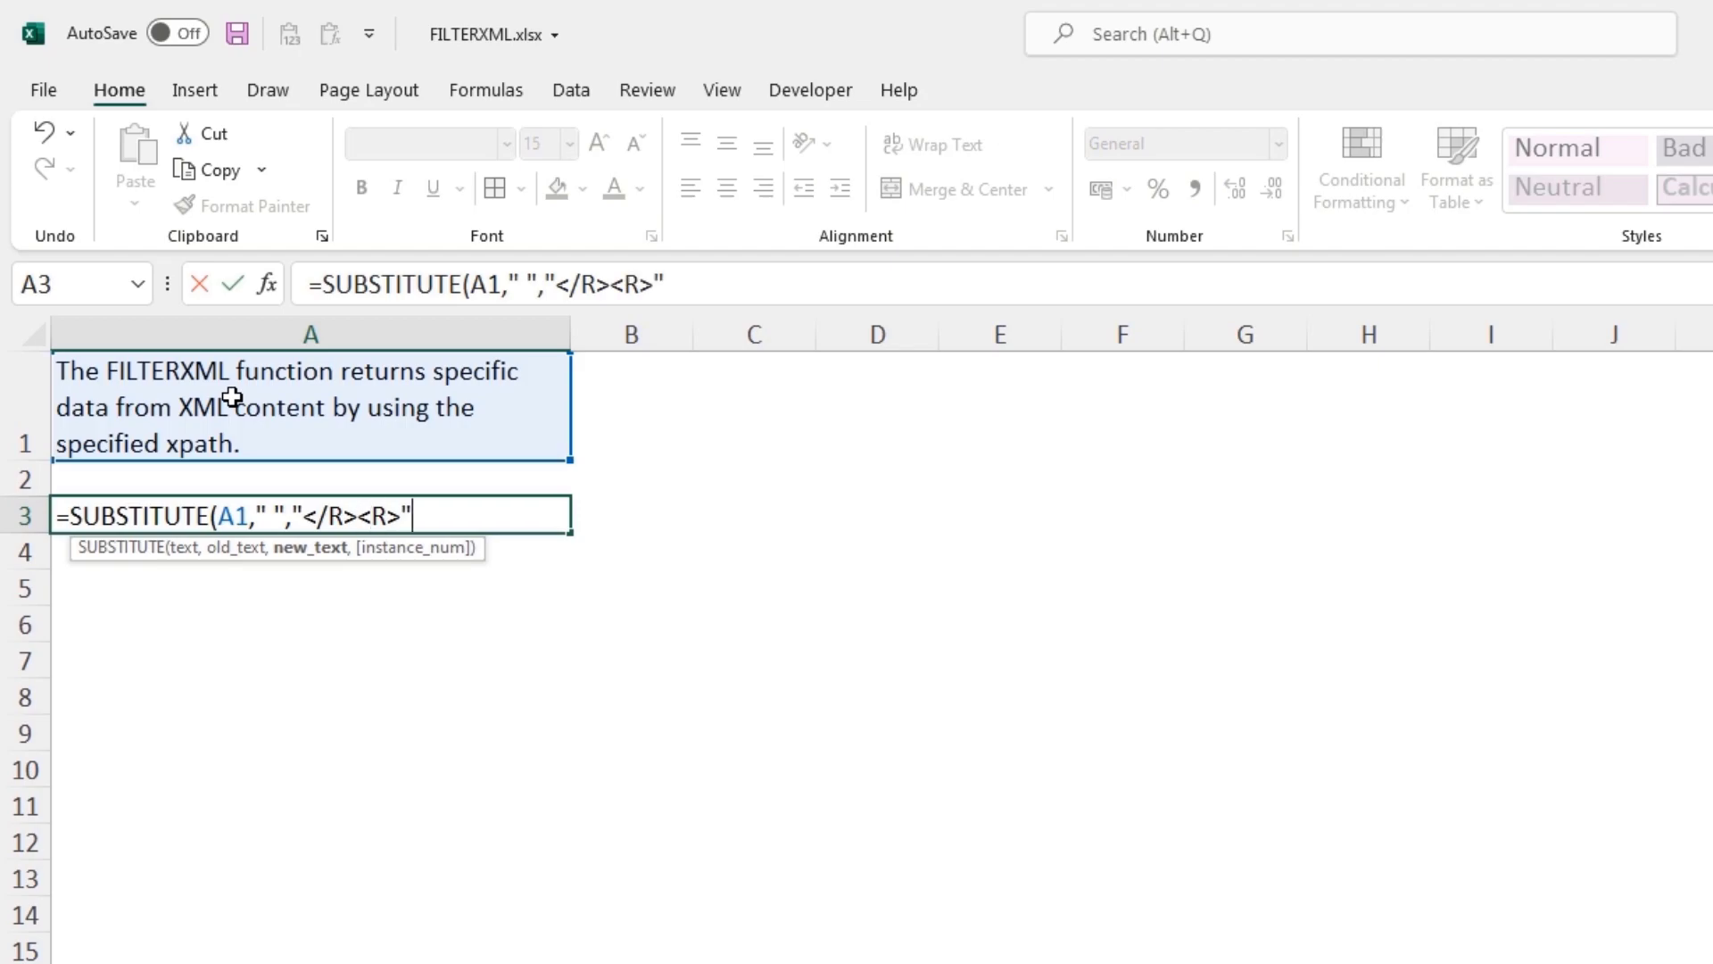
text())
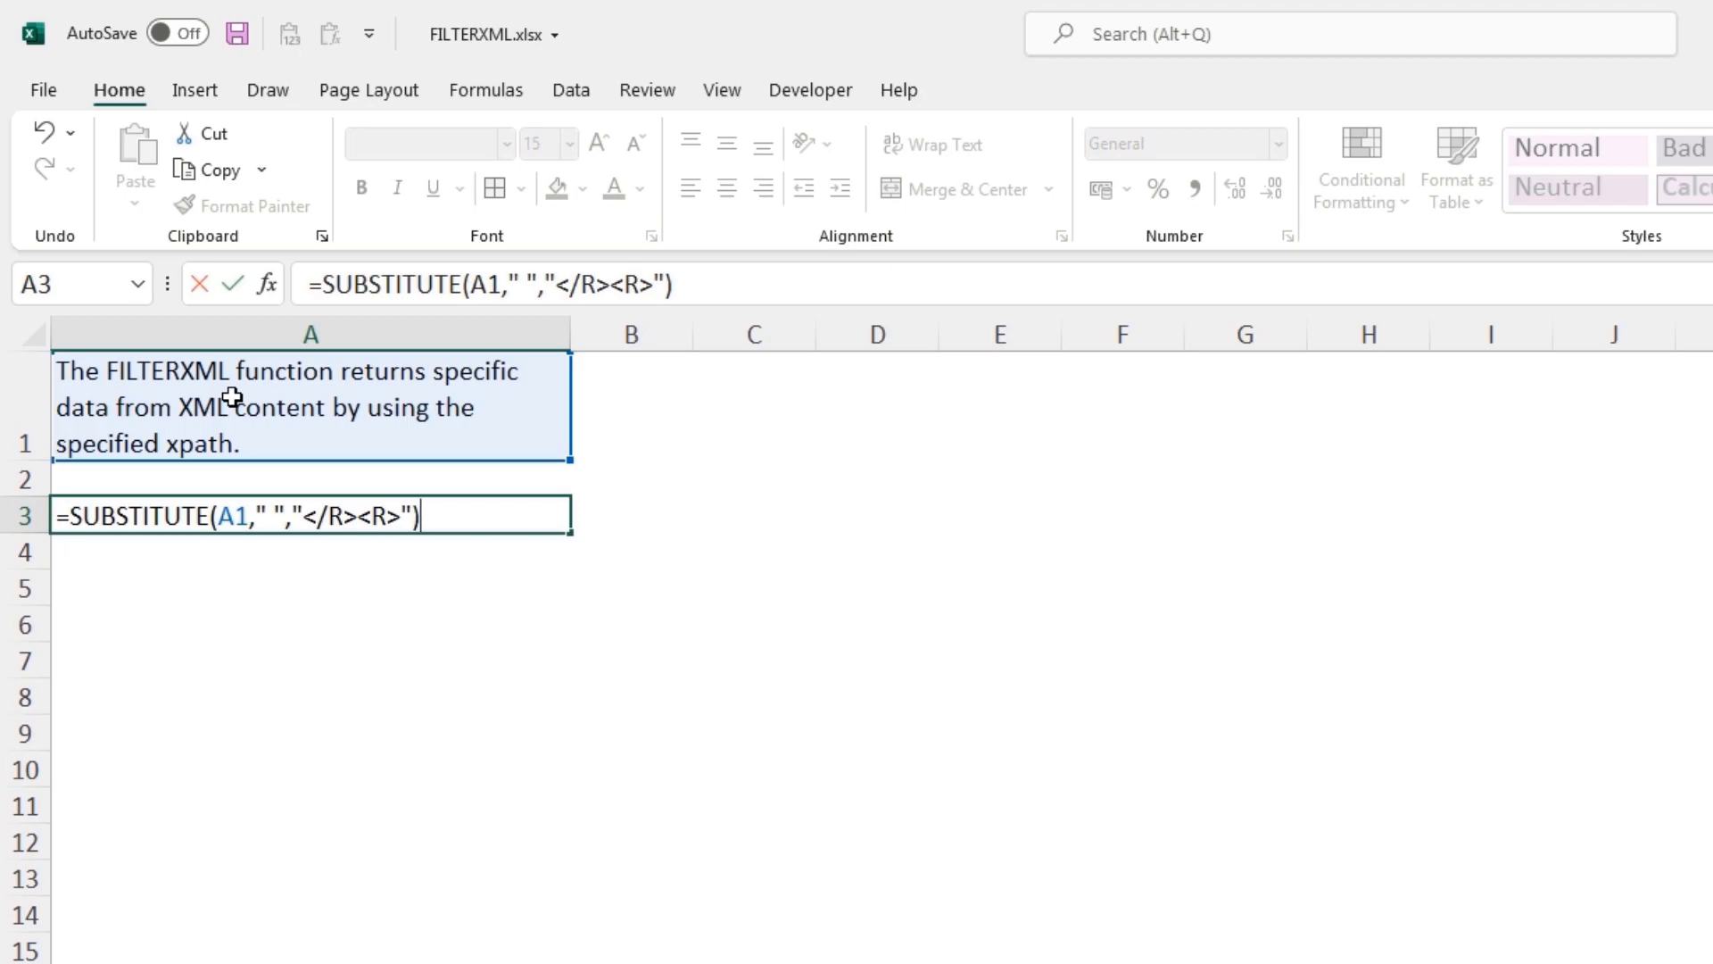
Step: Prefix the SUBSTITUTE function in A3 with the opening tags "<H><R>" joined by an ampersand
click(326, 284)
text(")
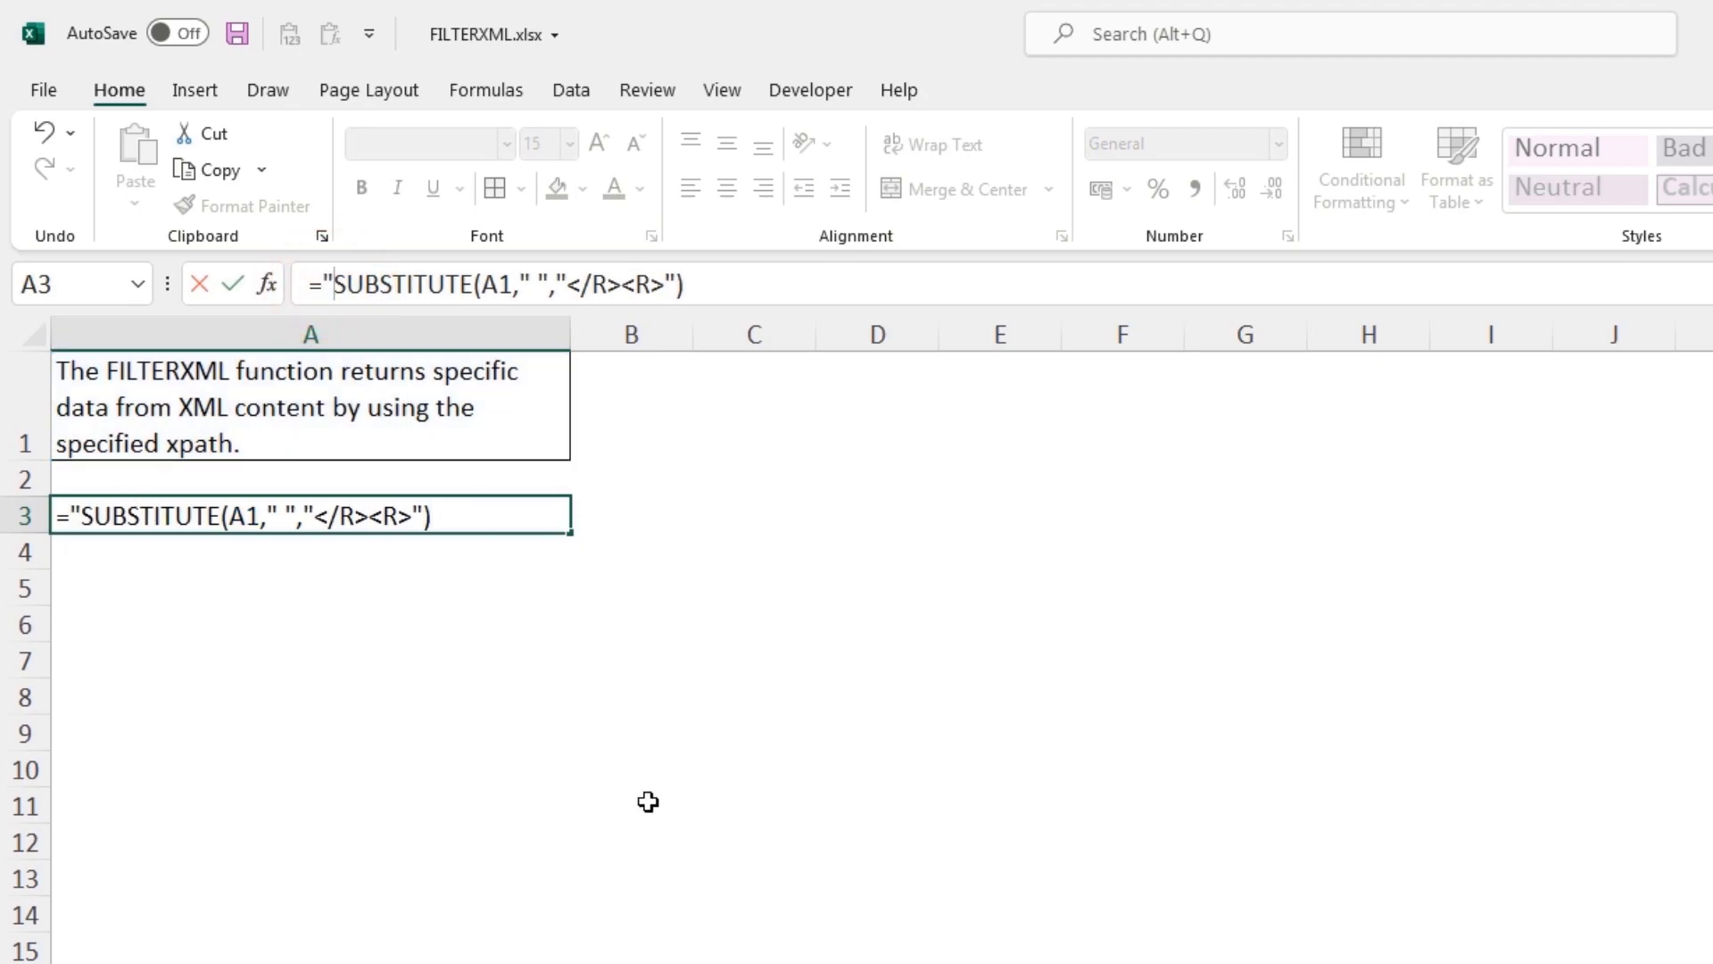
text(<H)
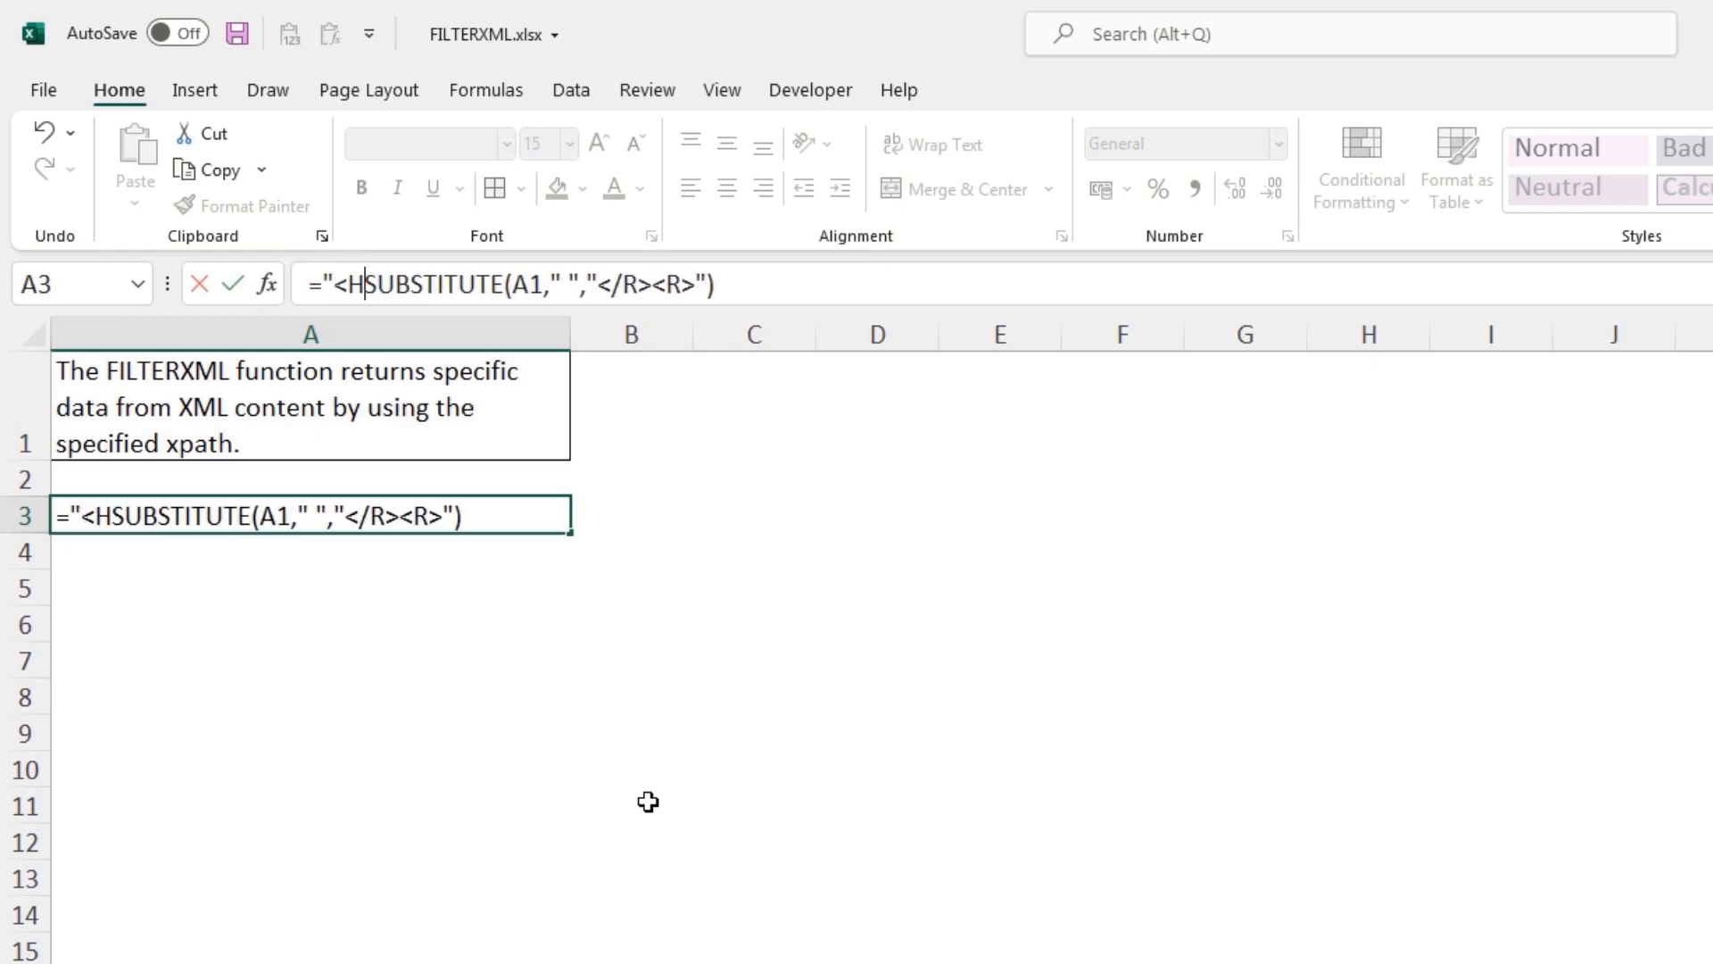
text(><)
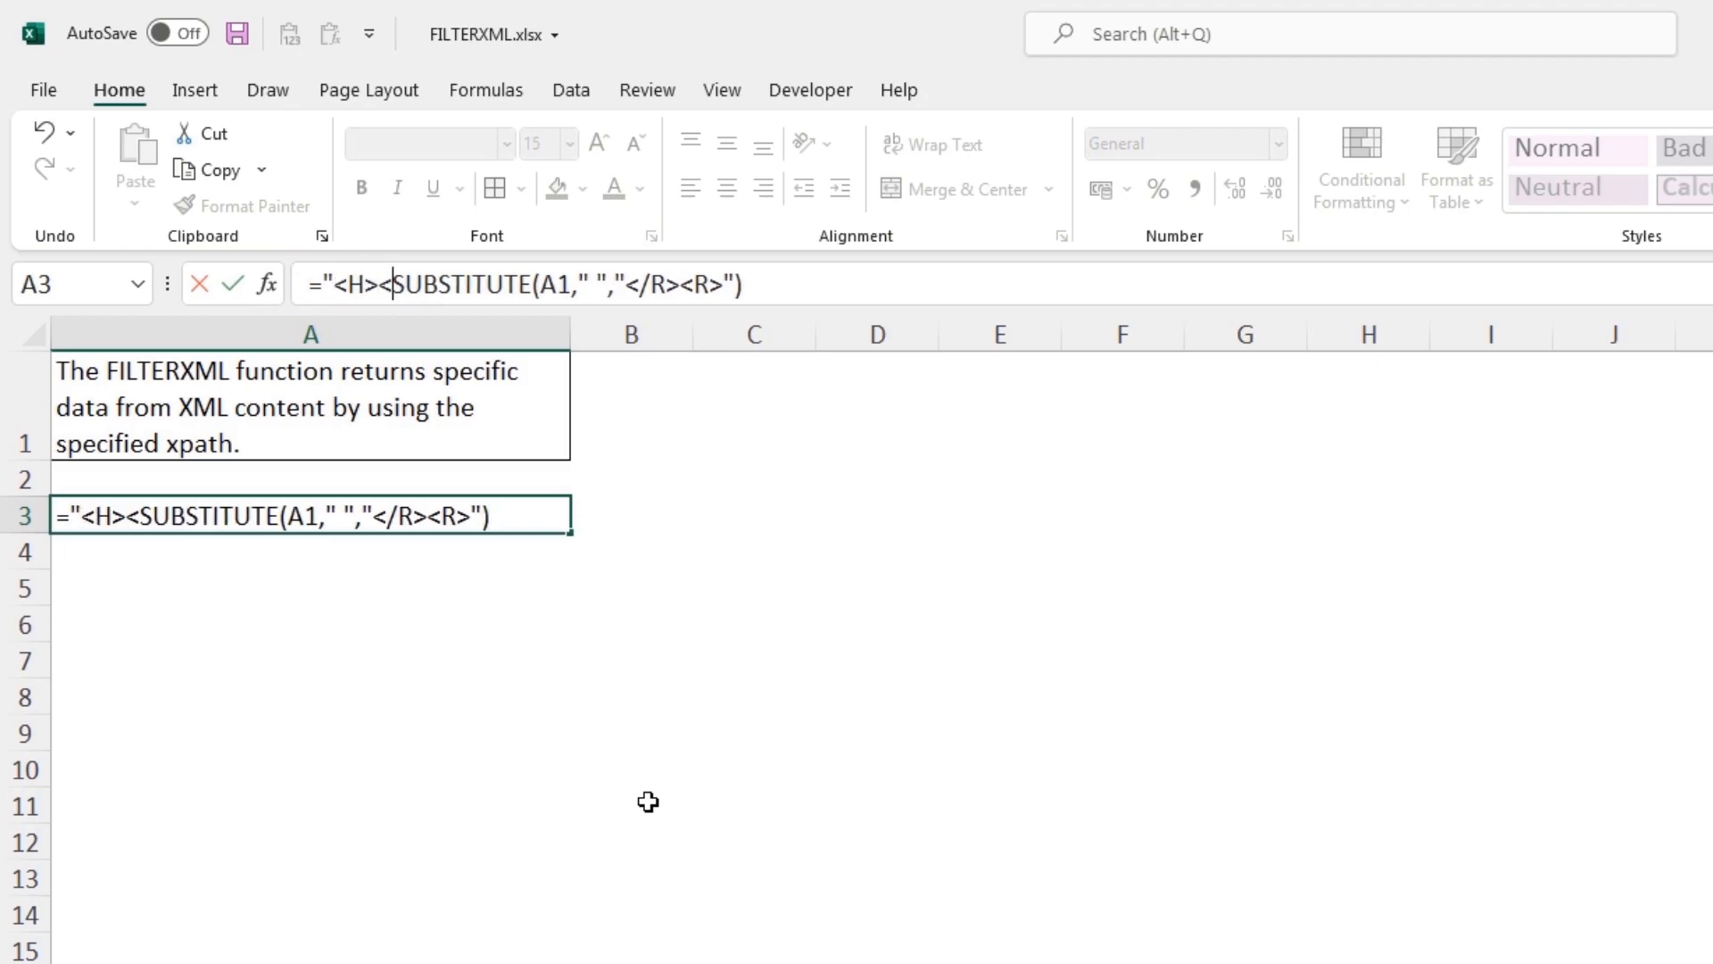
text(R>"&)
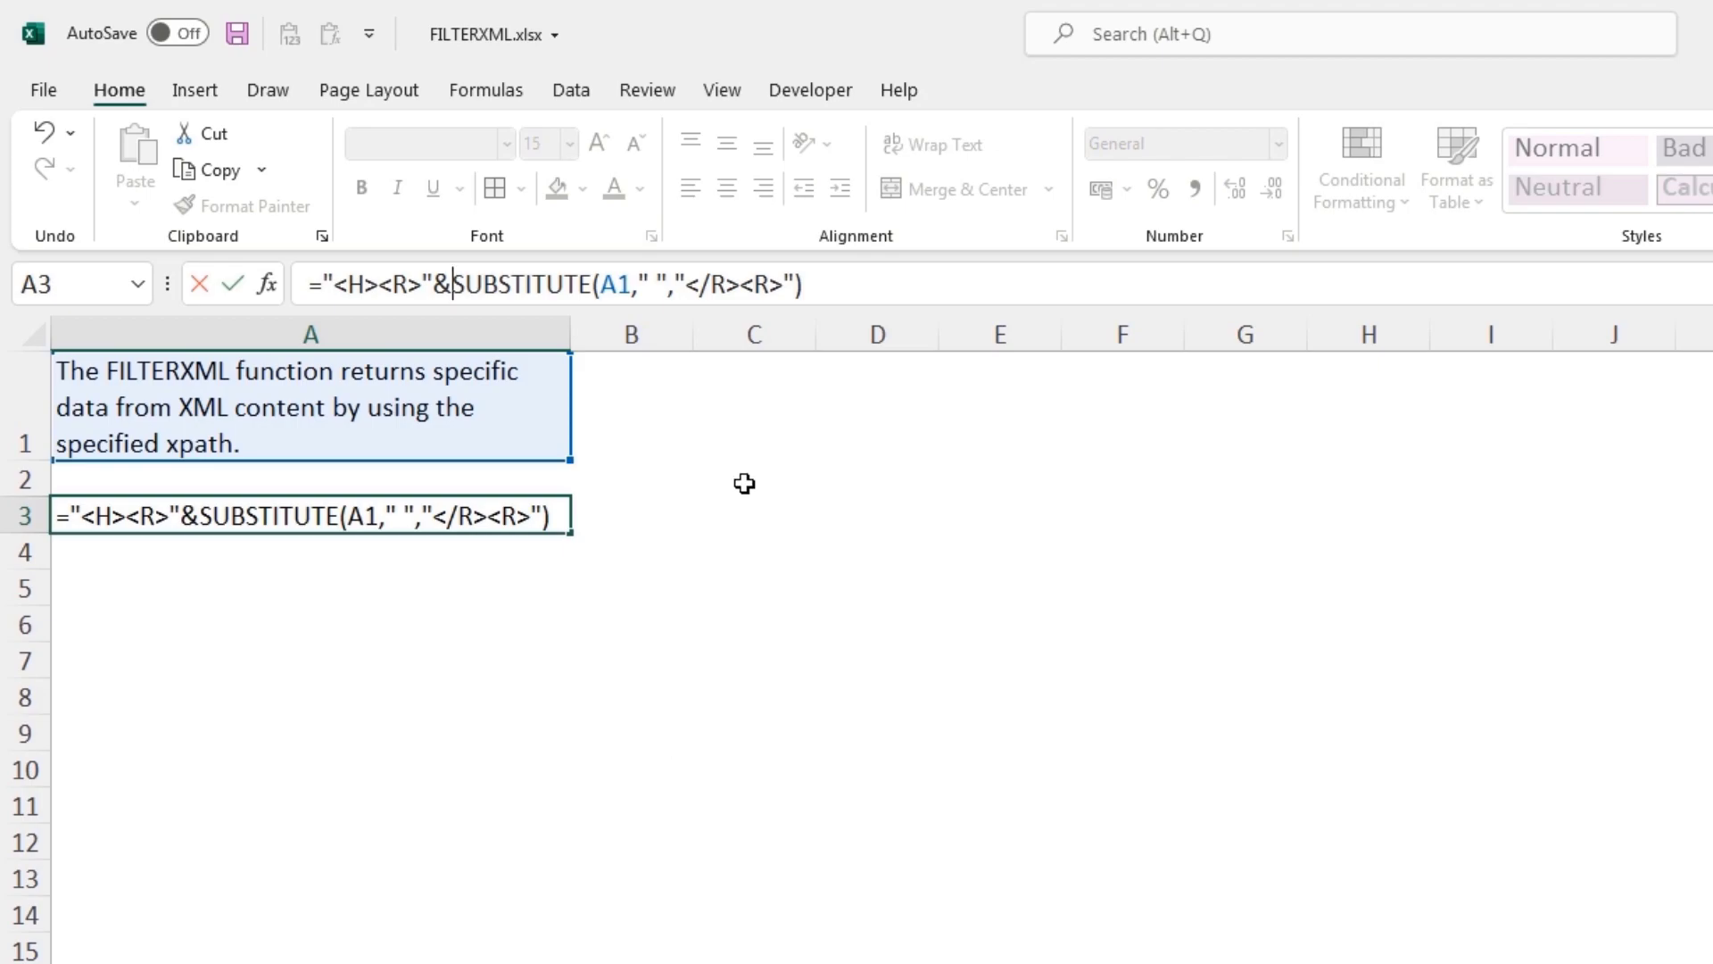
Step: Append &"</R></H>" to the end of A3's formula to close the XML tags, and commit it
click(851, 285)
text(&"<)
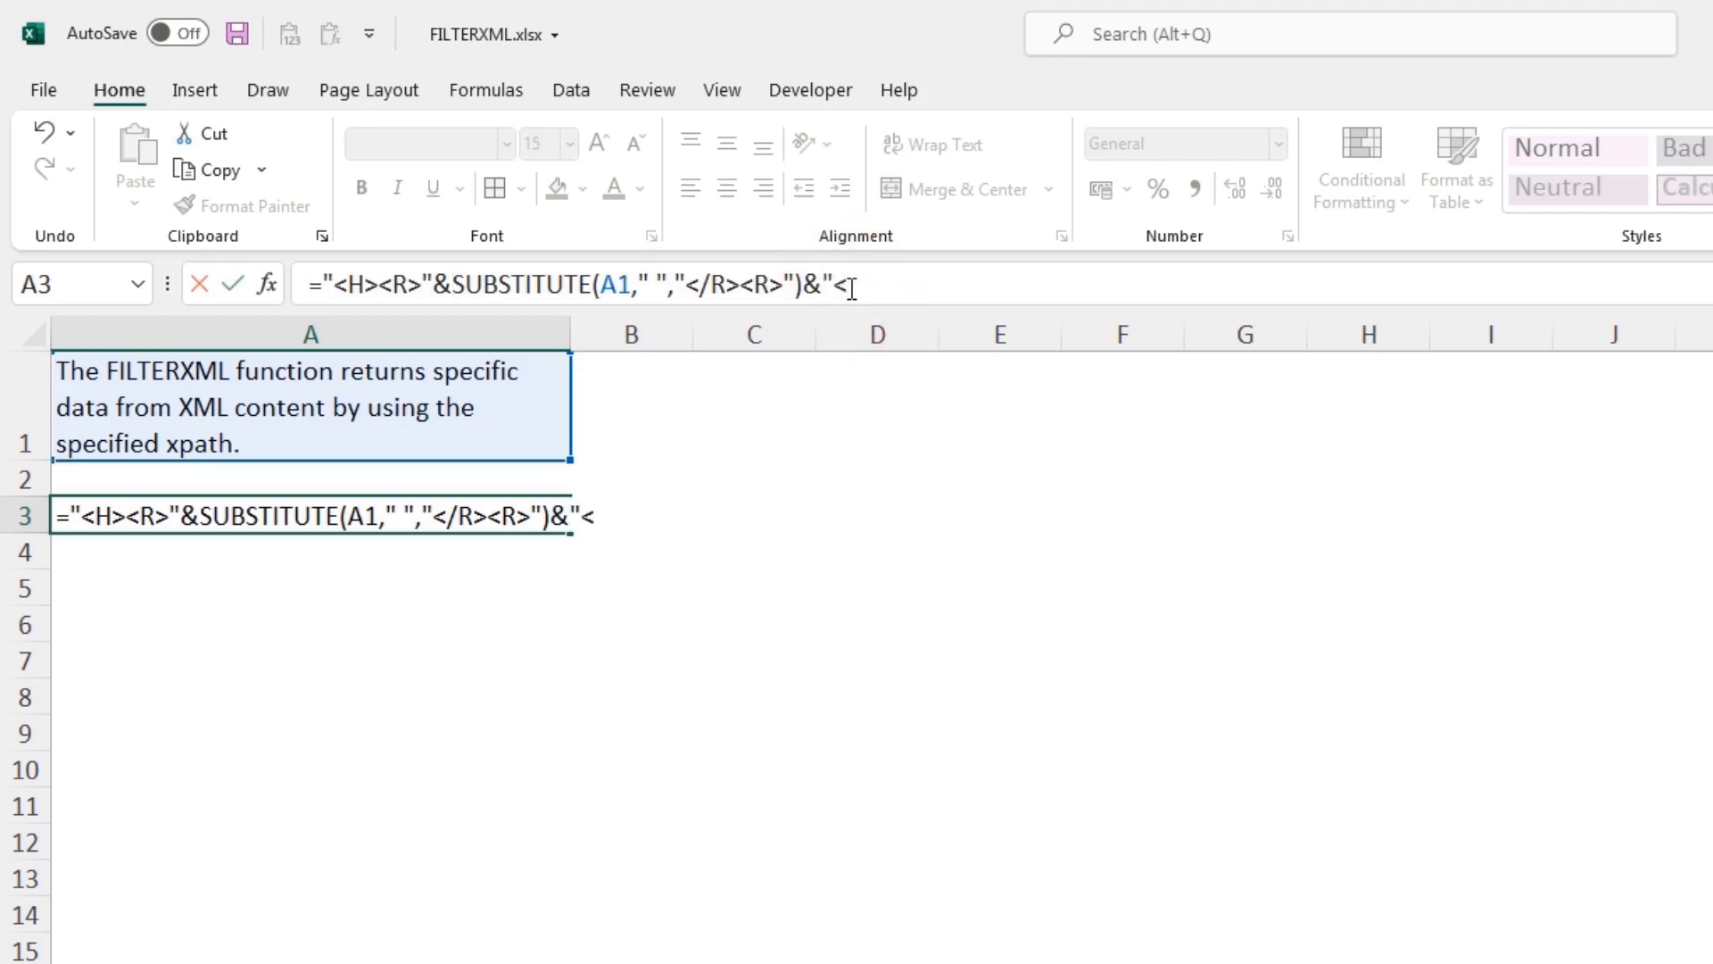
text(/R>)
text(</)
text(H)
text(>")
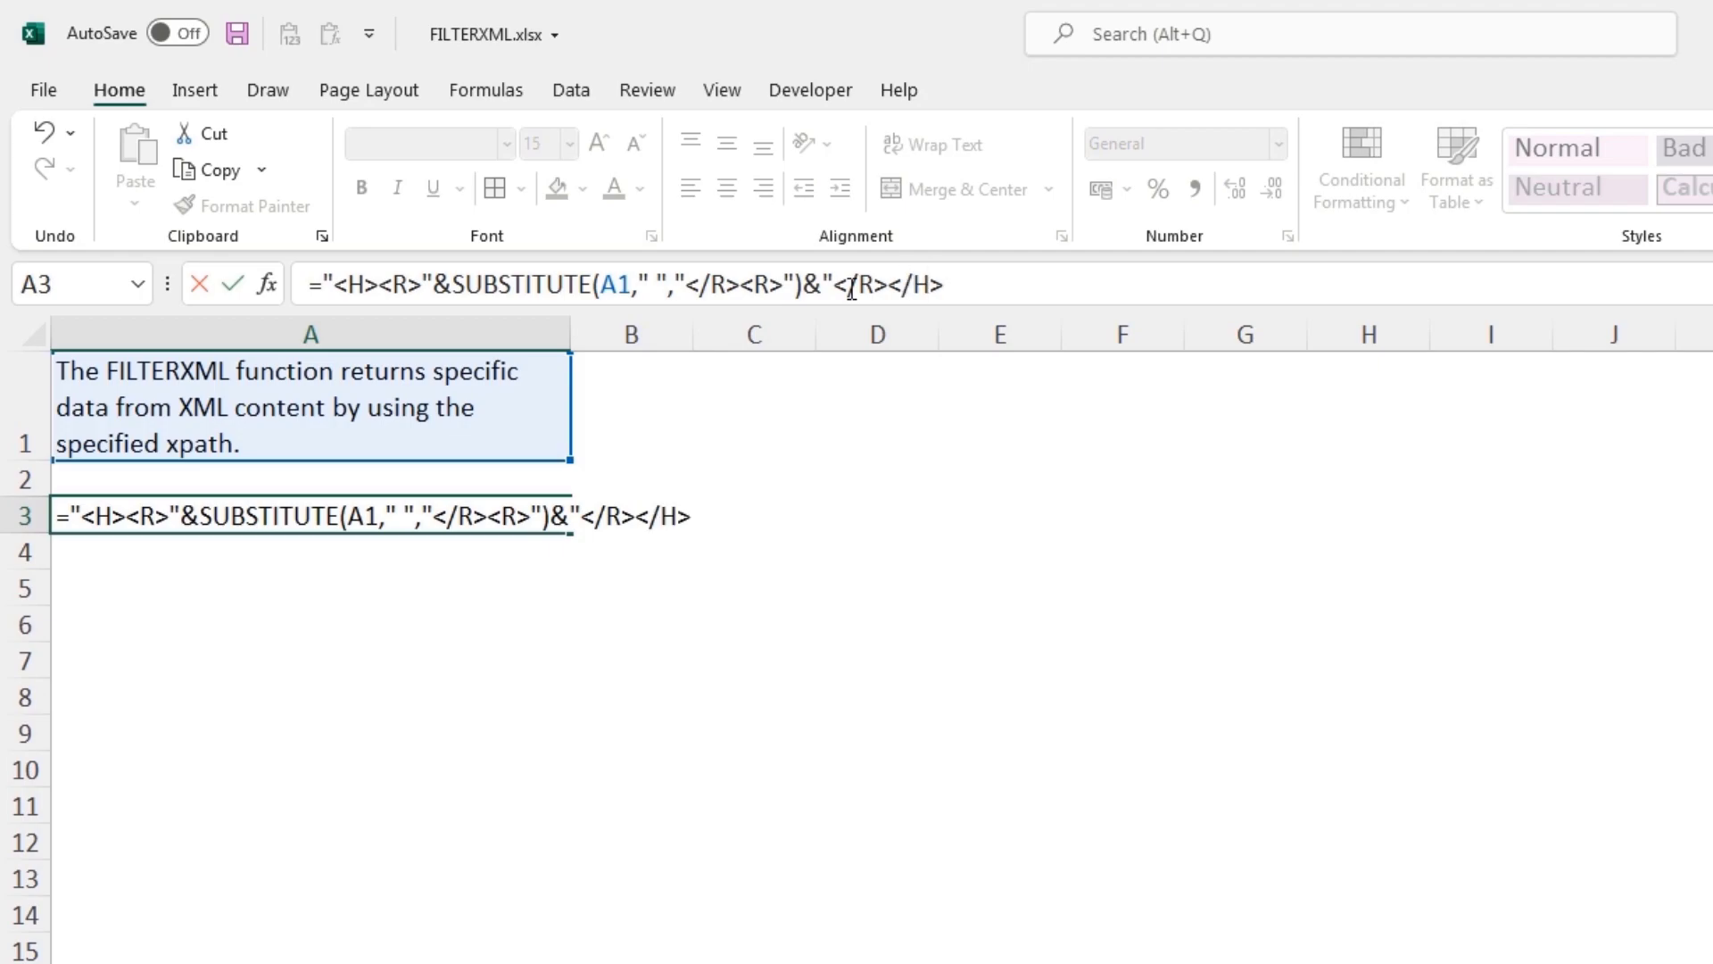
key(Return)
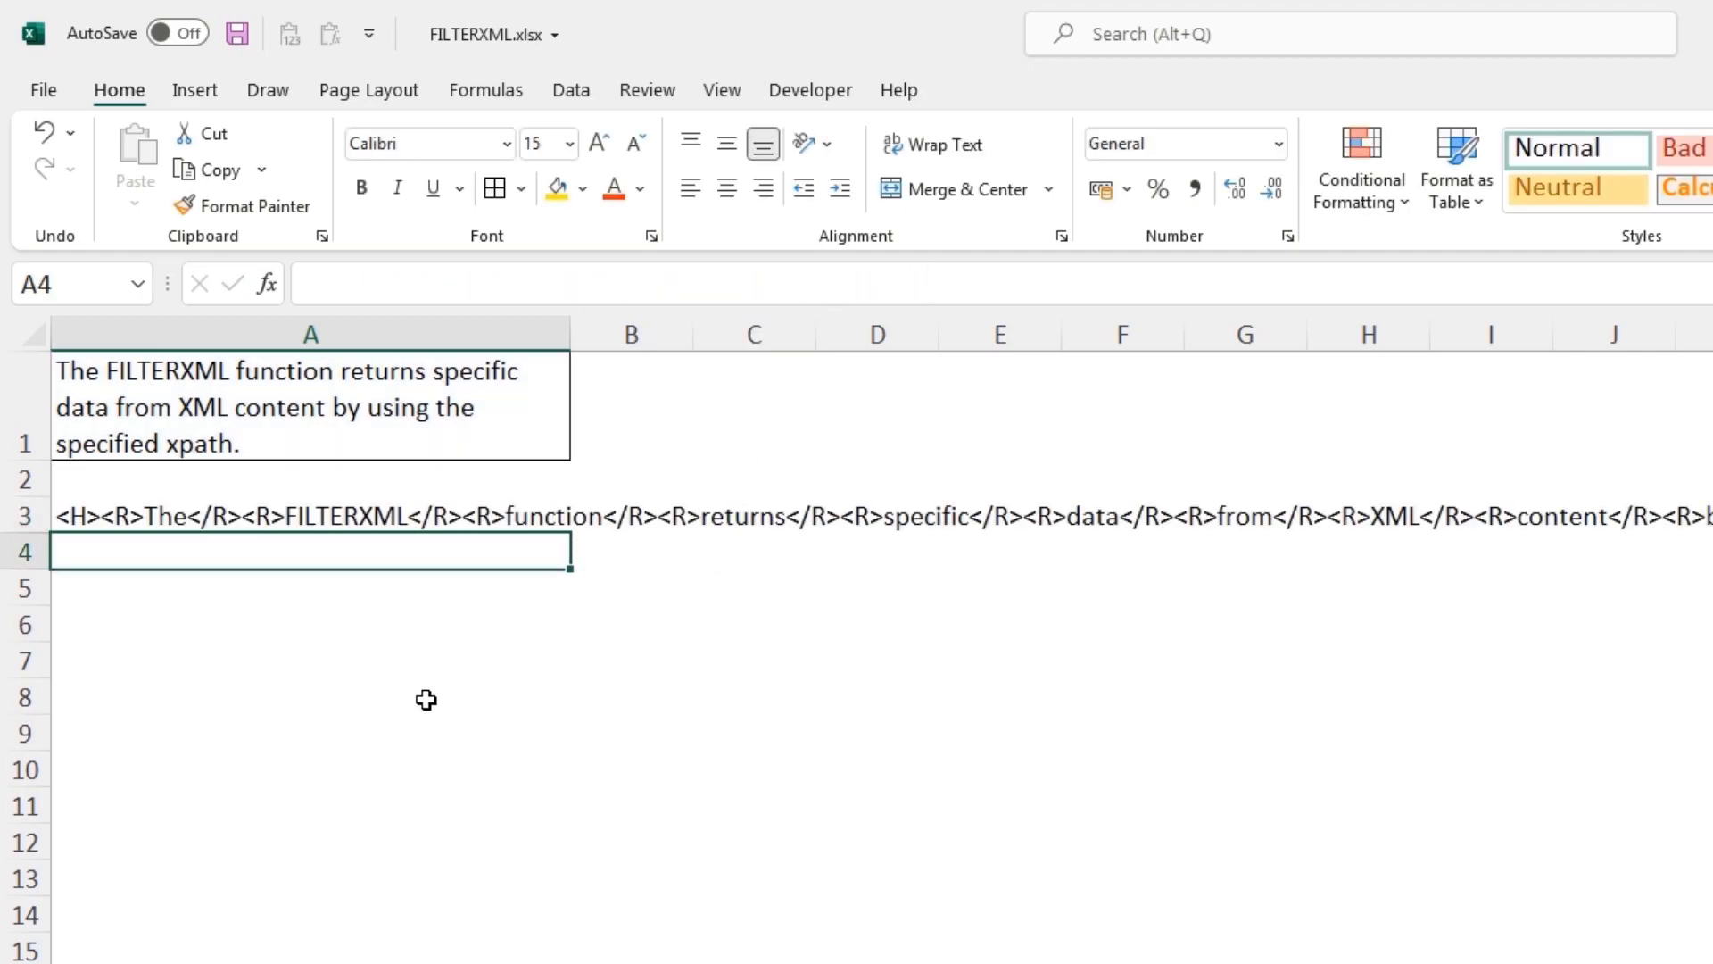
Step: Enter =FILTERXML(A3,"//R") in A5 to split the XML text into separate words
click(316, 602)
text(=filterxml()
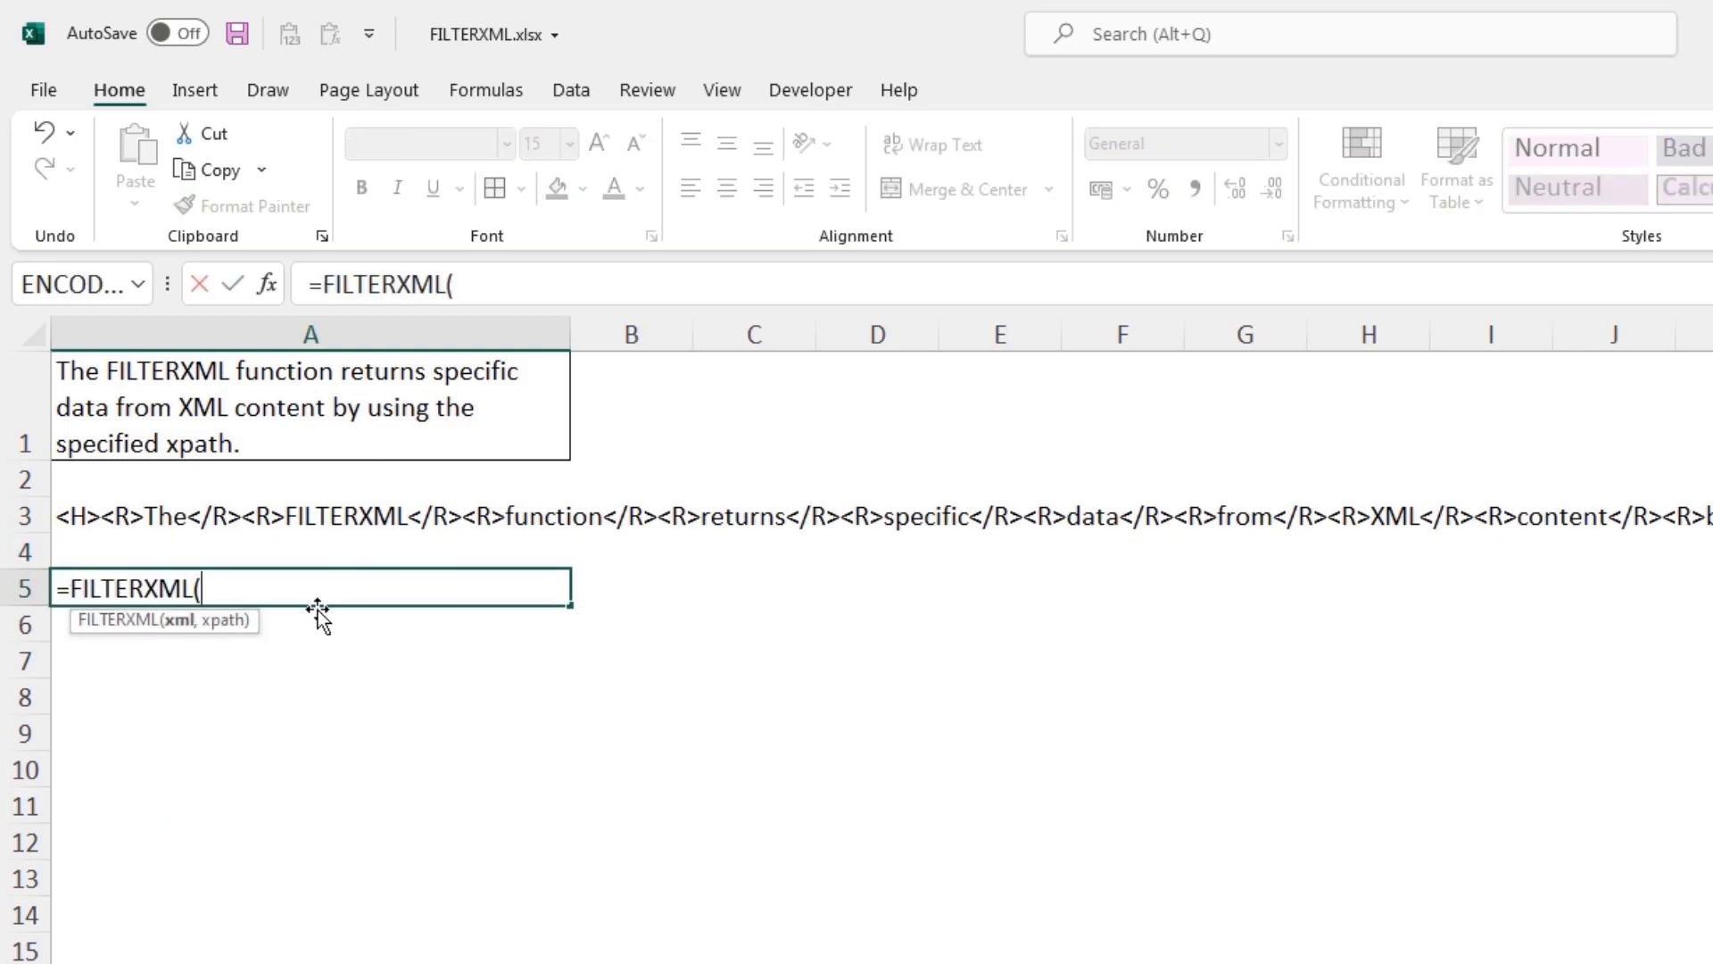
click(89, 510)
text(,)
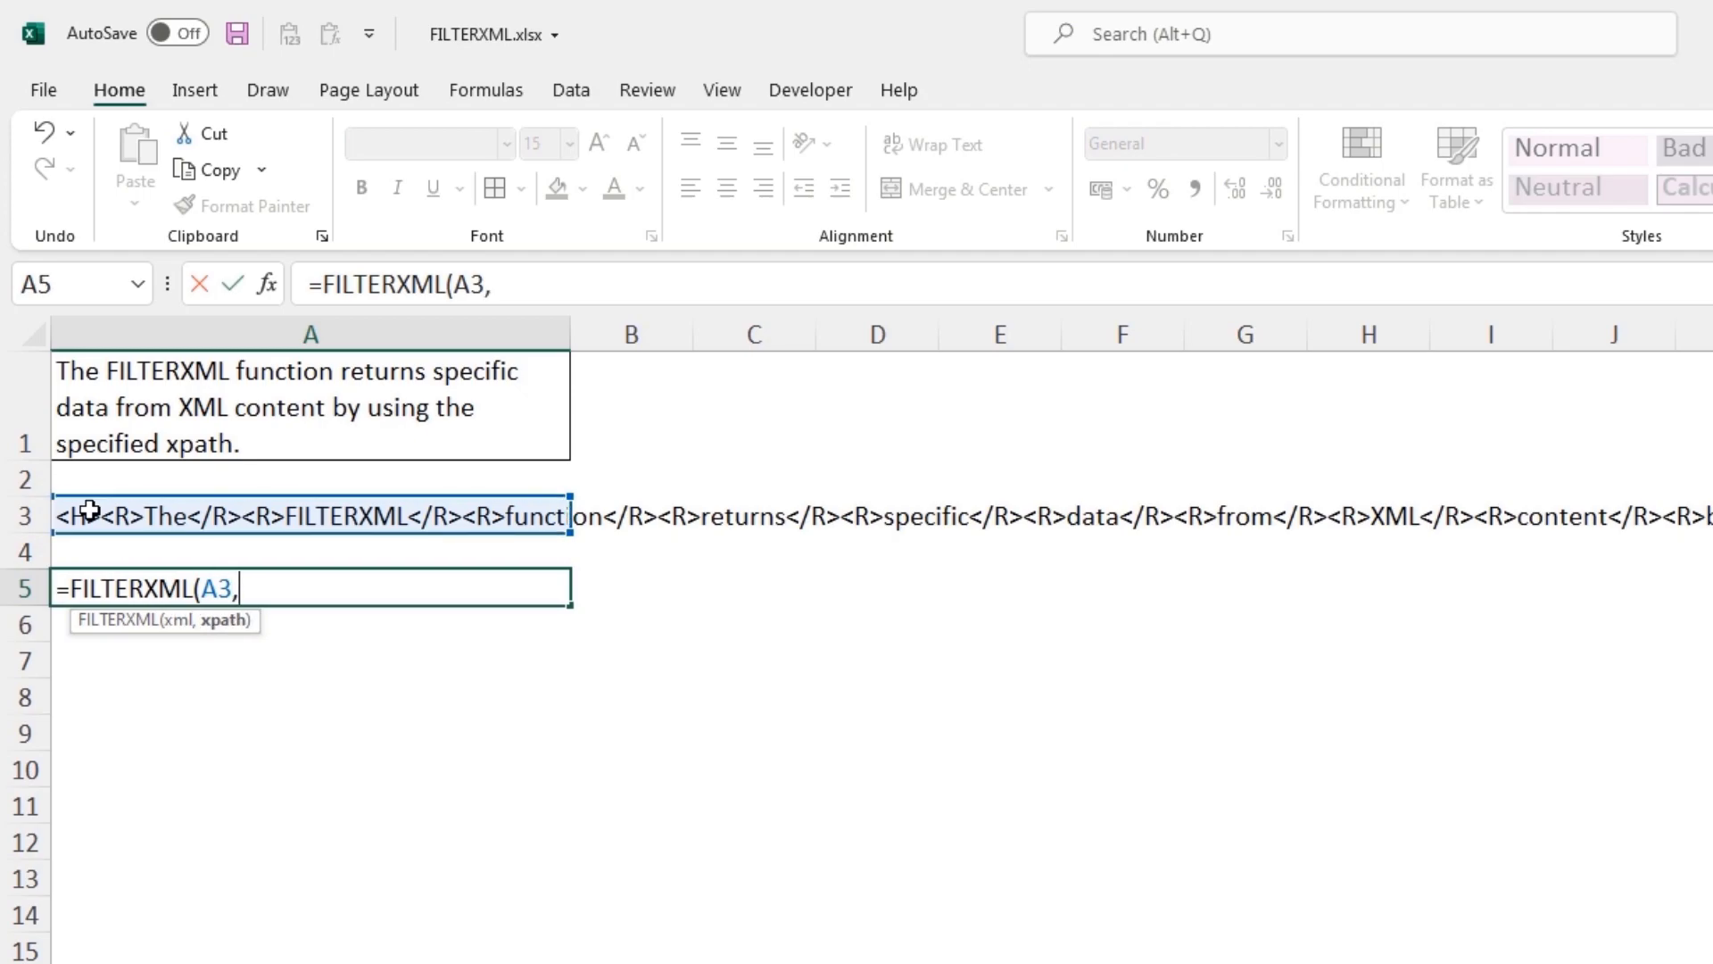
text("//R"))
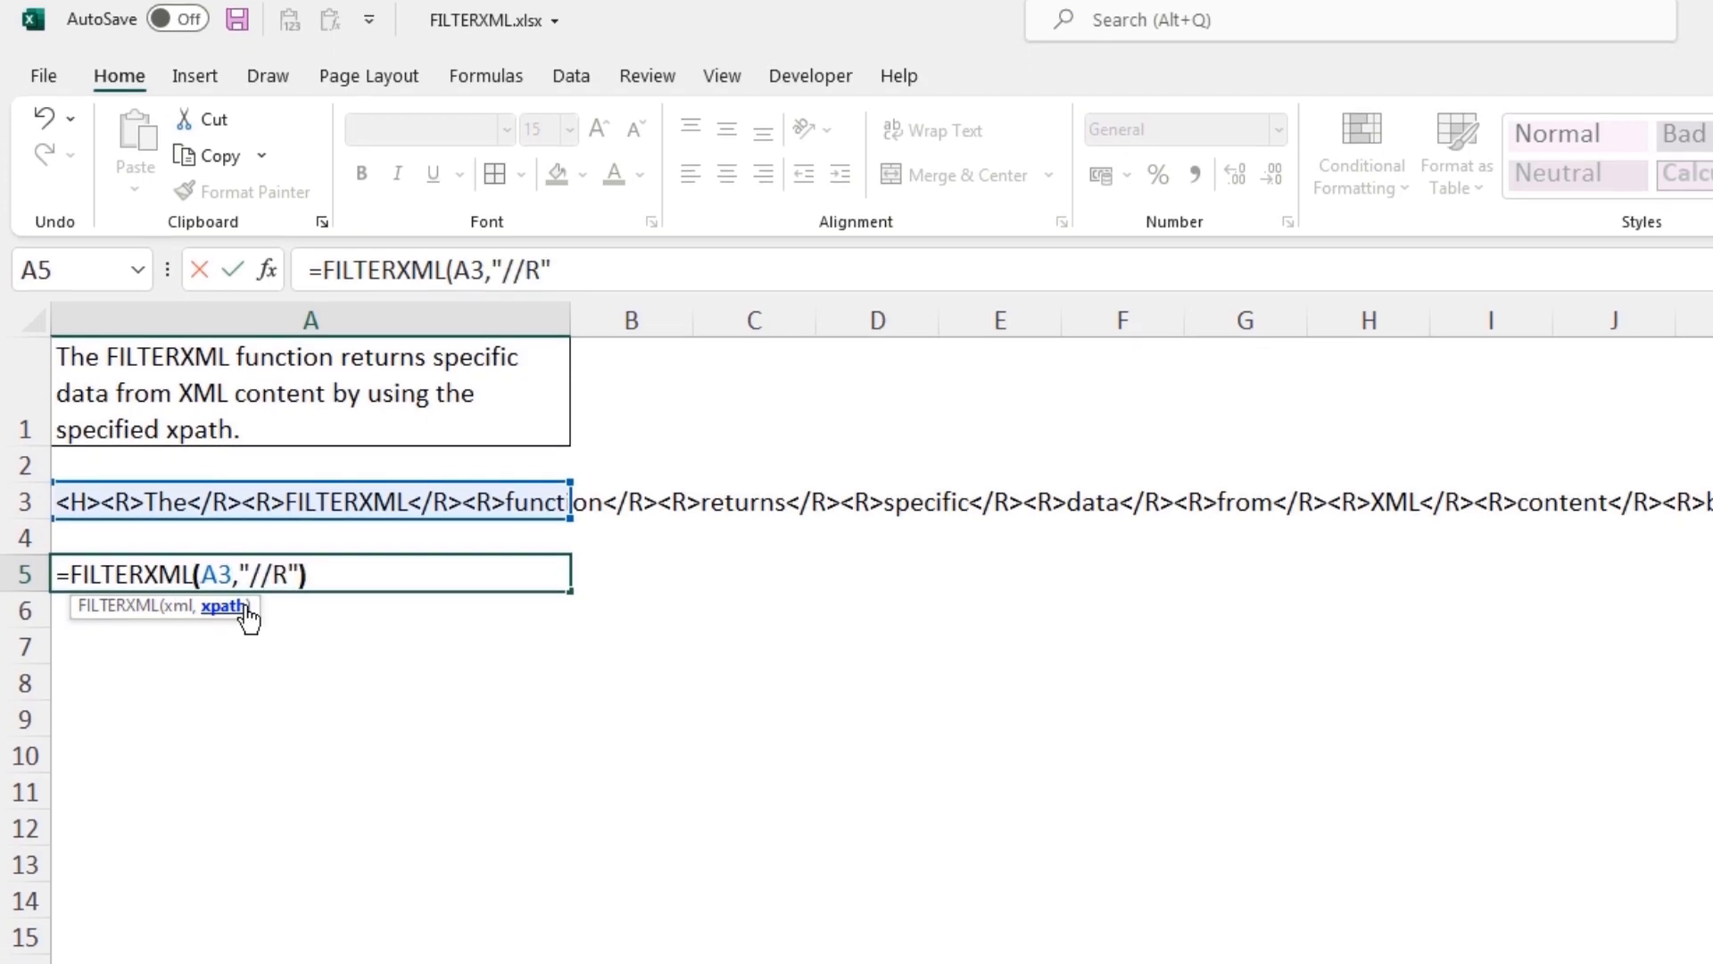
key(Return)
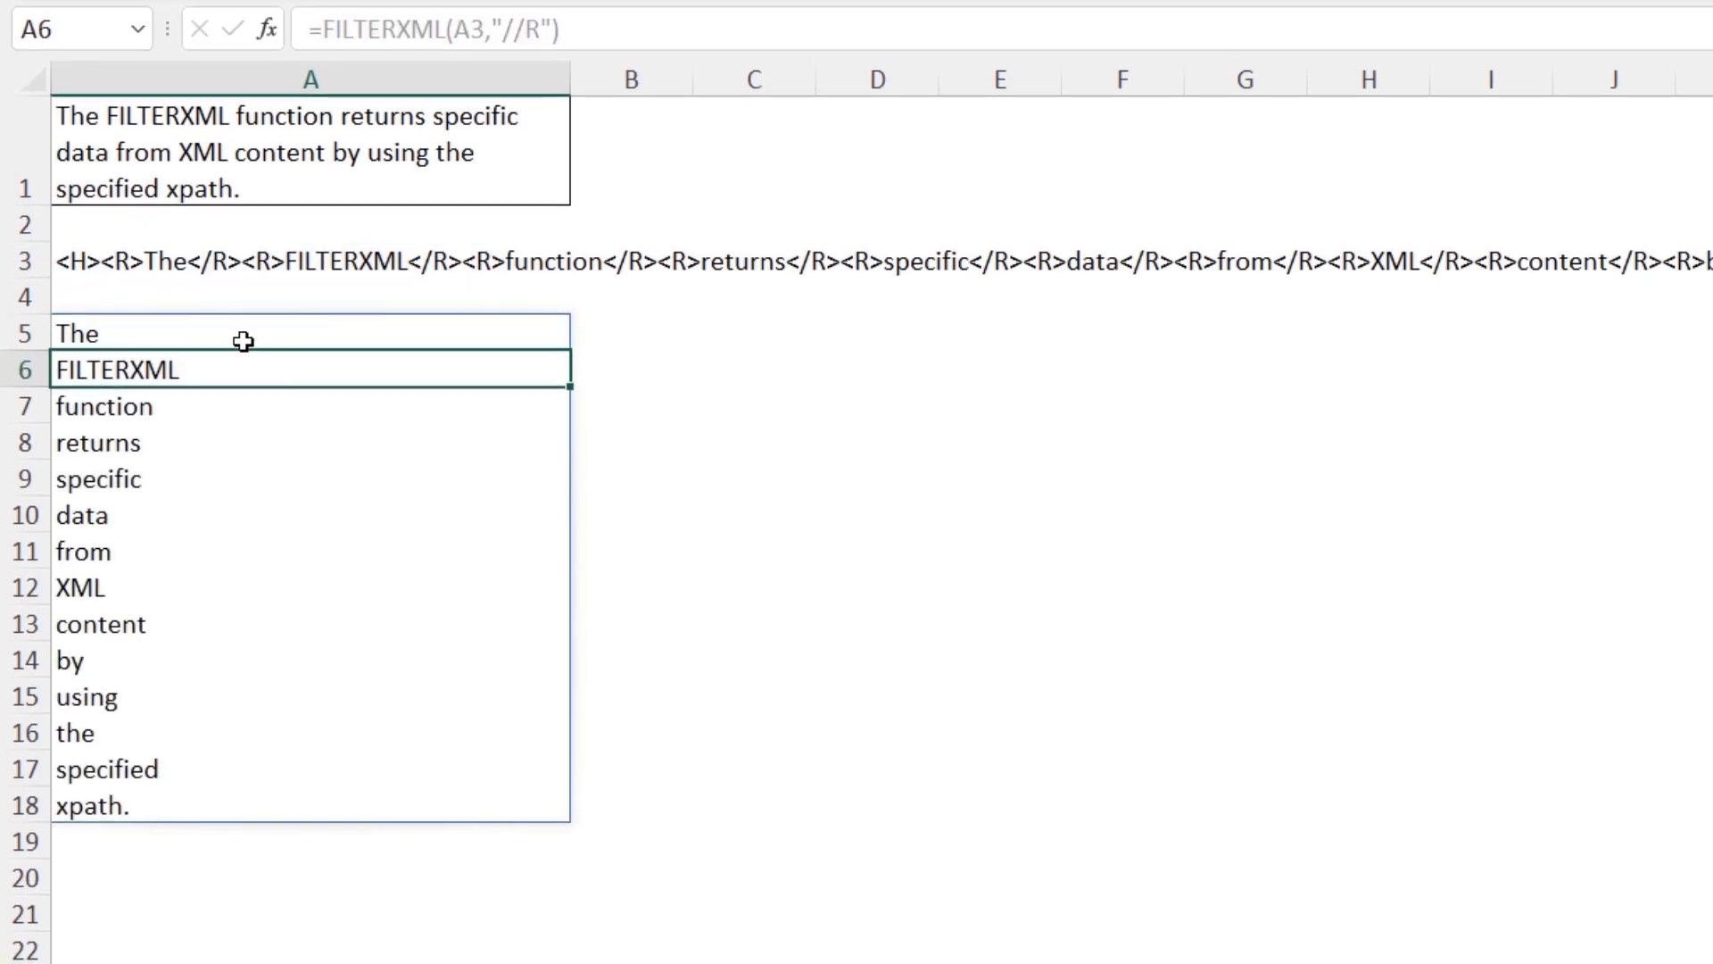
Step: Change the XPath in A5's FILTERXML formula to //R[5] to extract only the fifth word
click(255, 319)
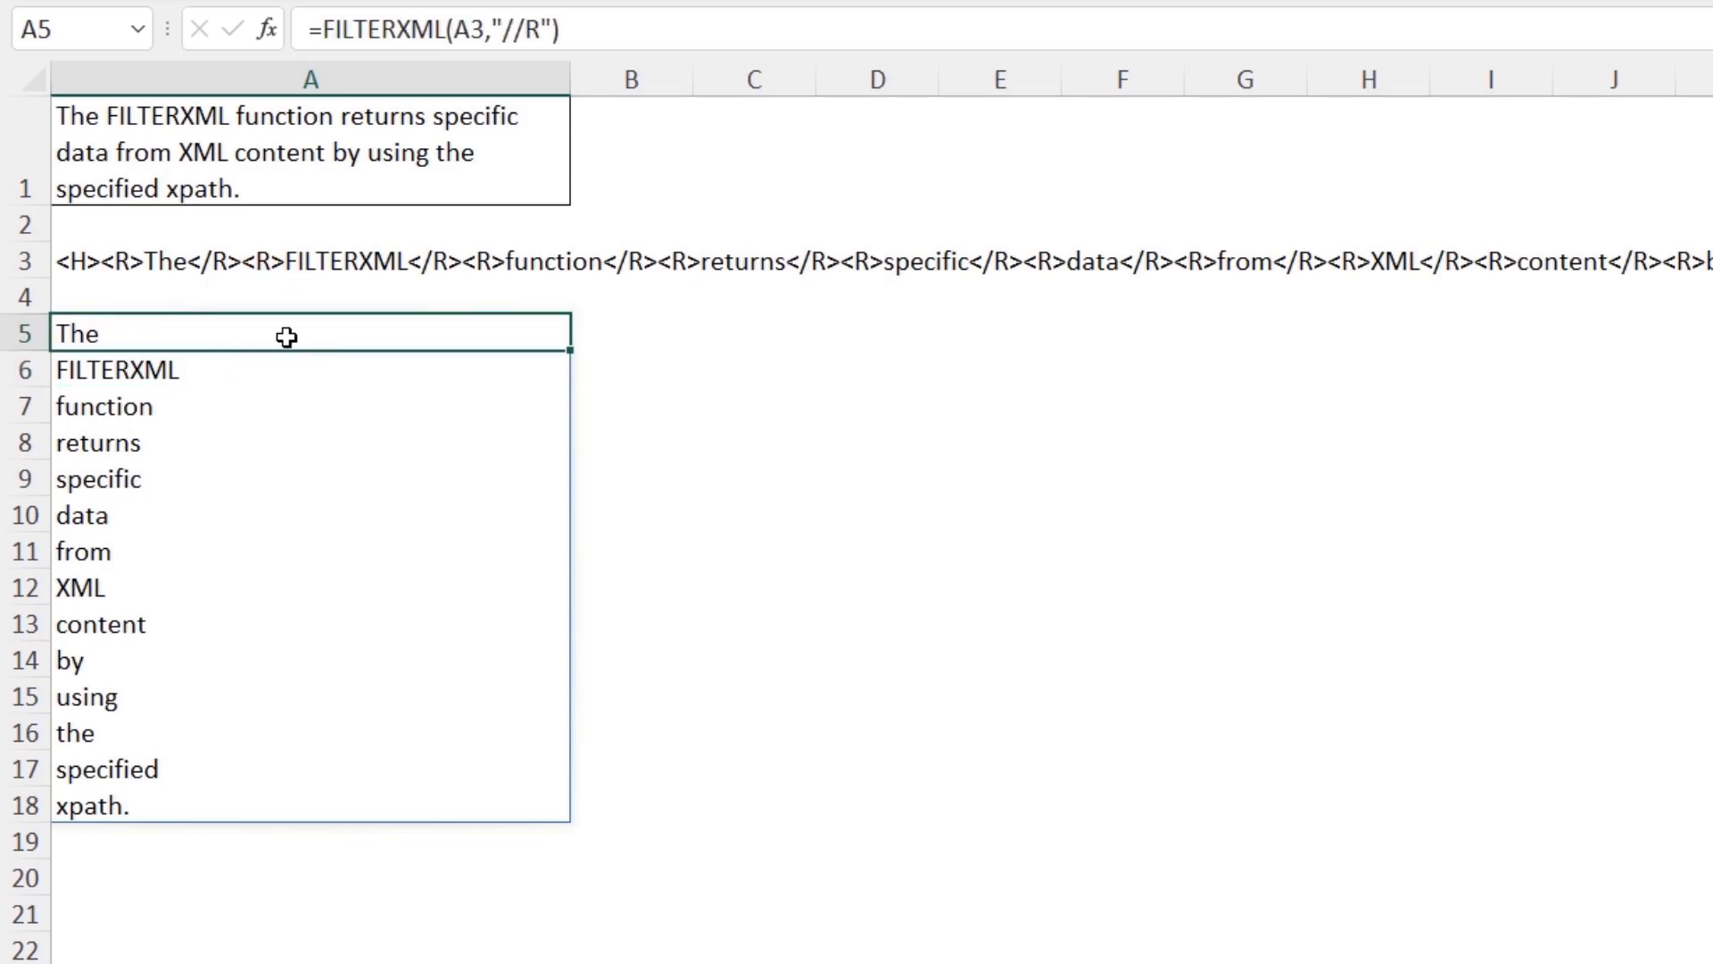
click(531, 29)
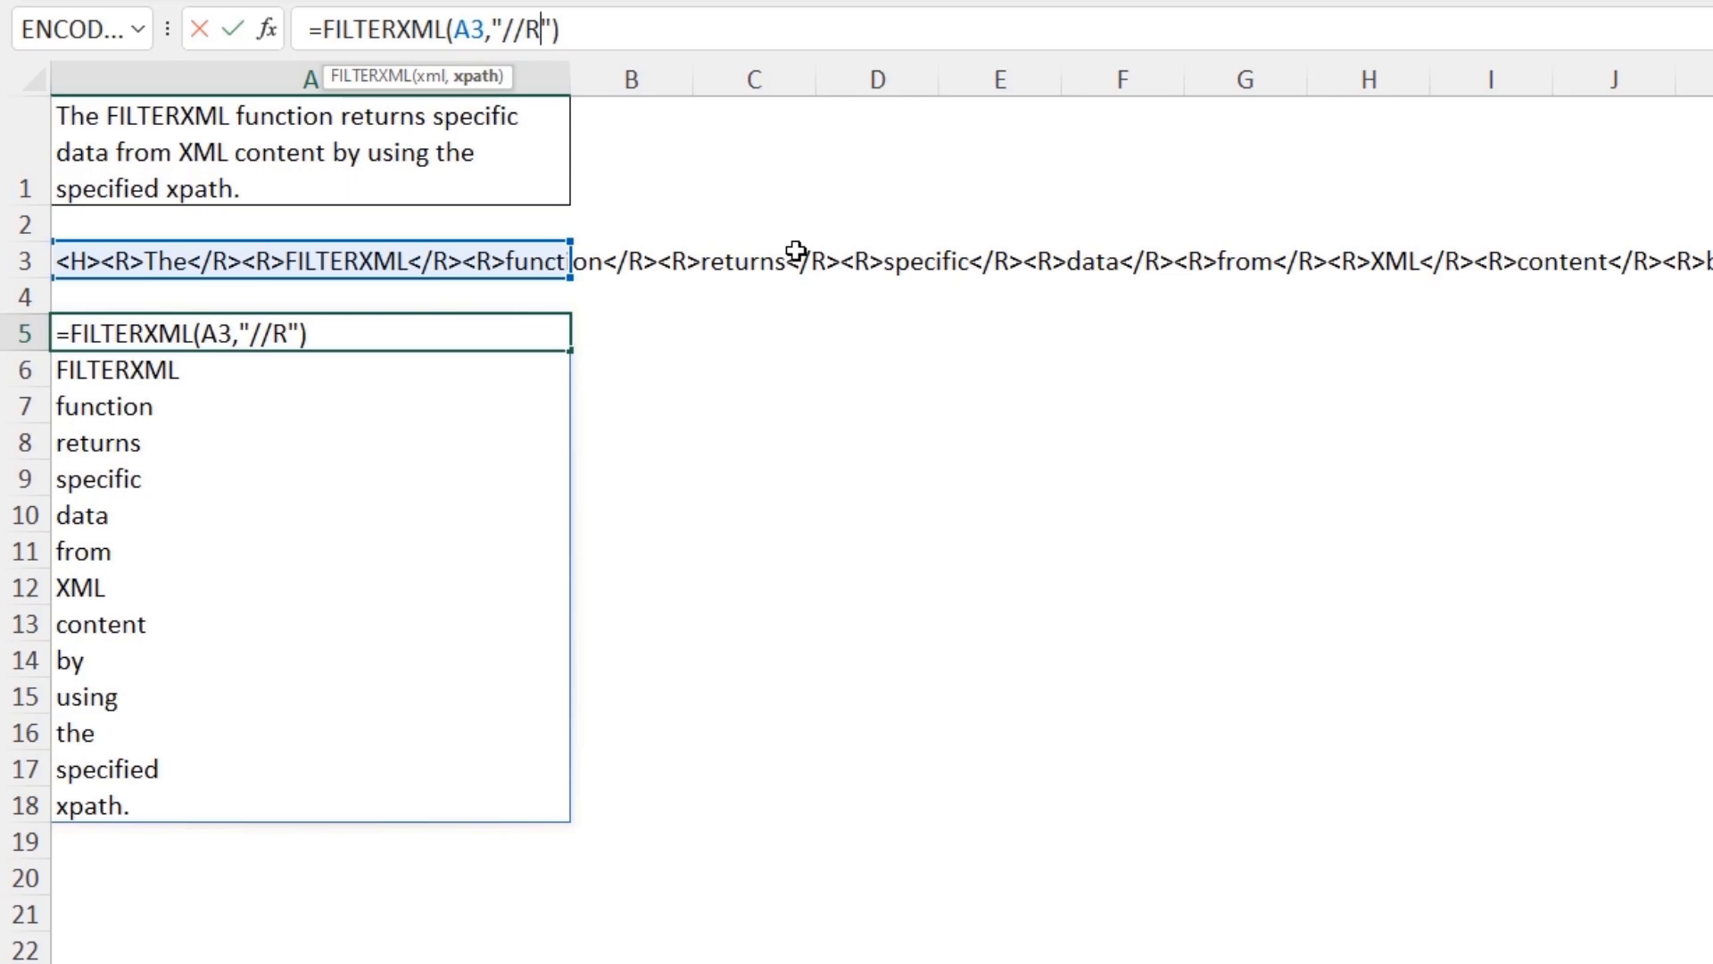
text([)
text(])
text(5)
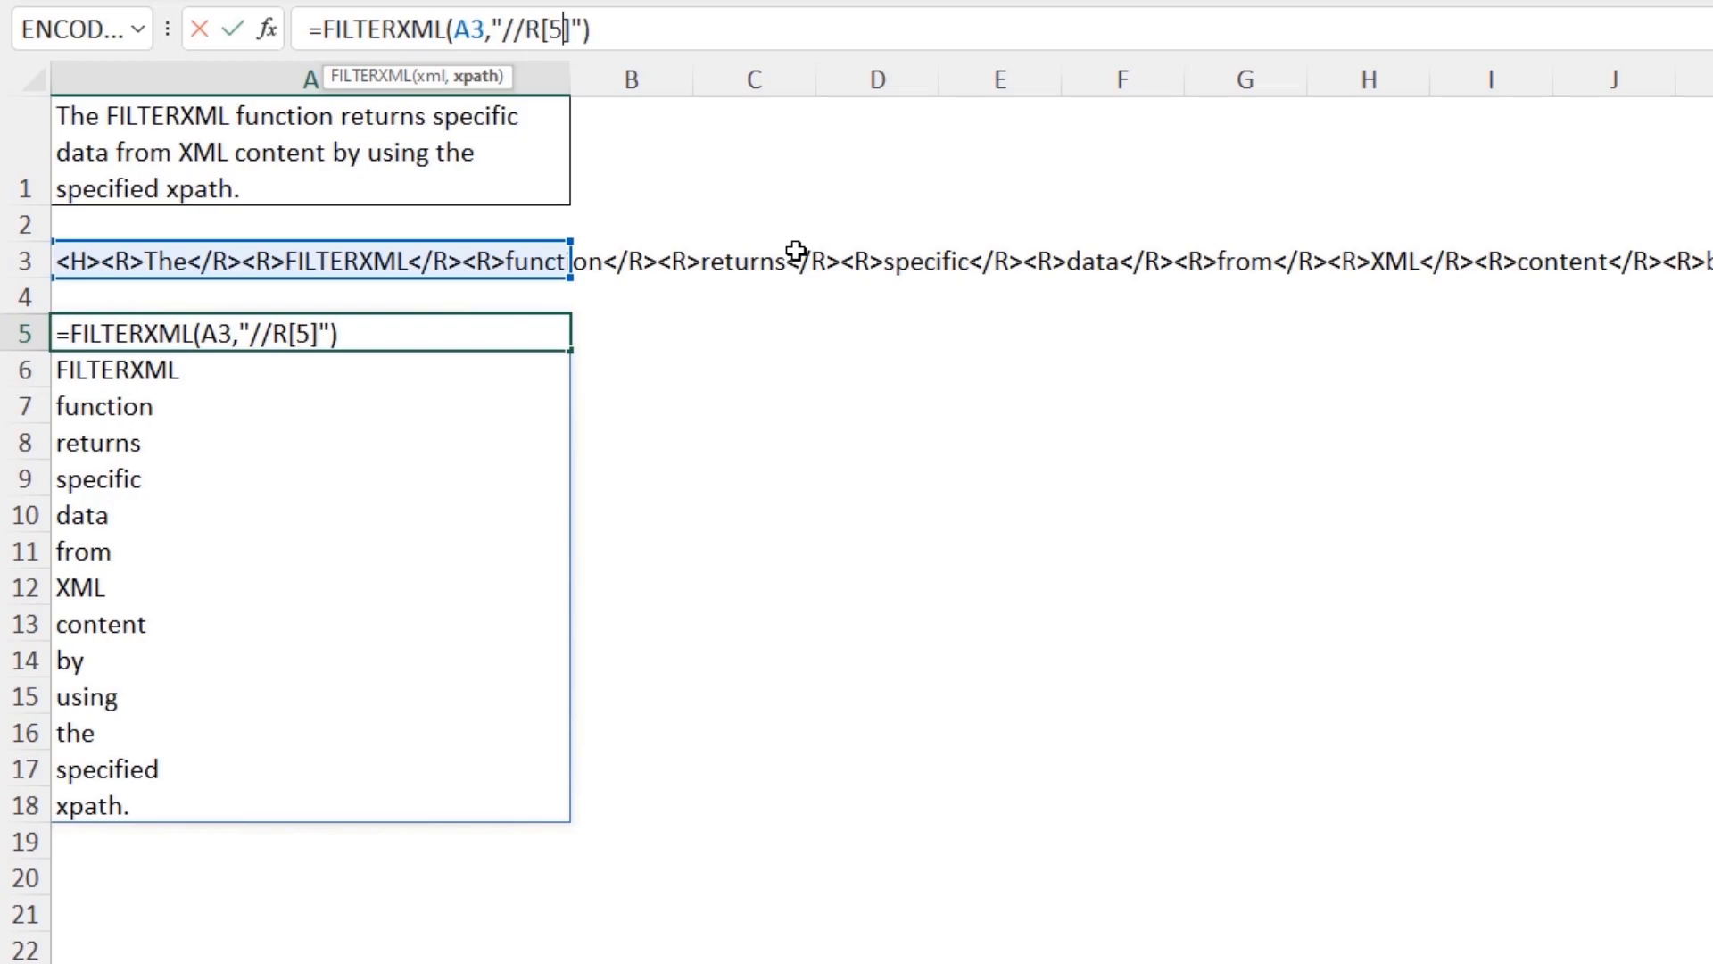
key(Return)
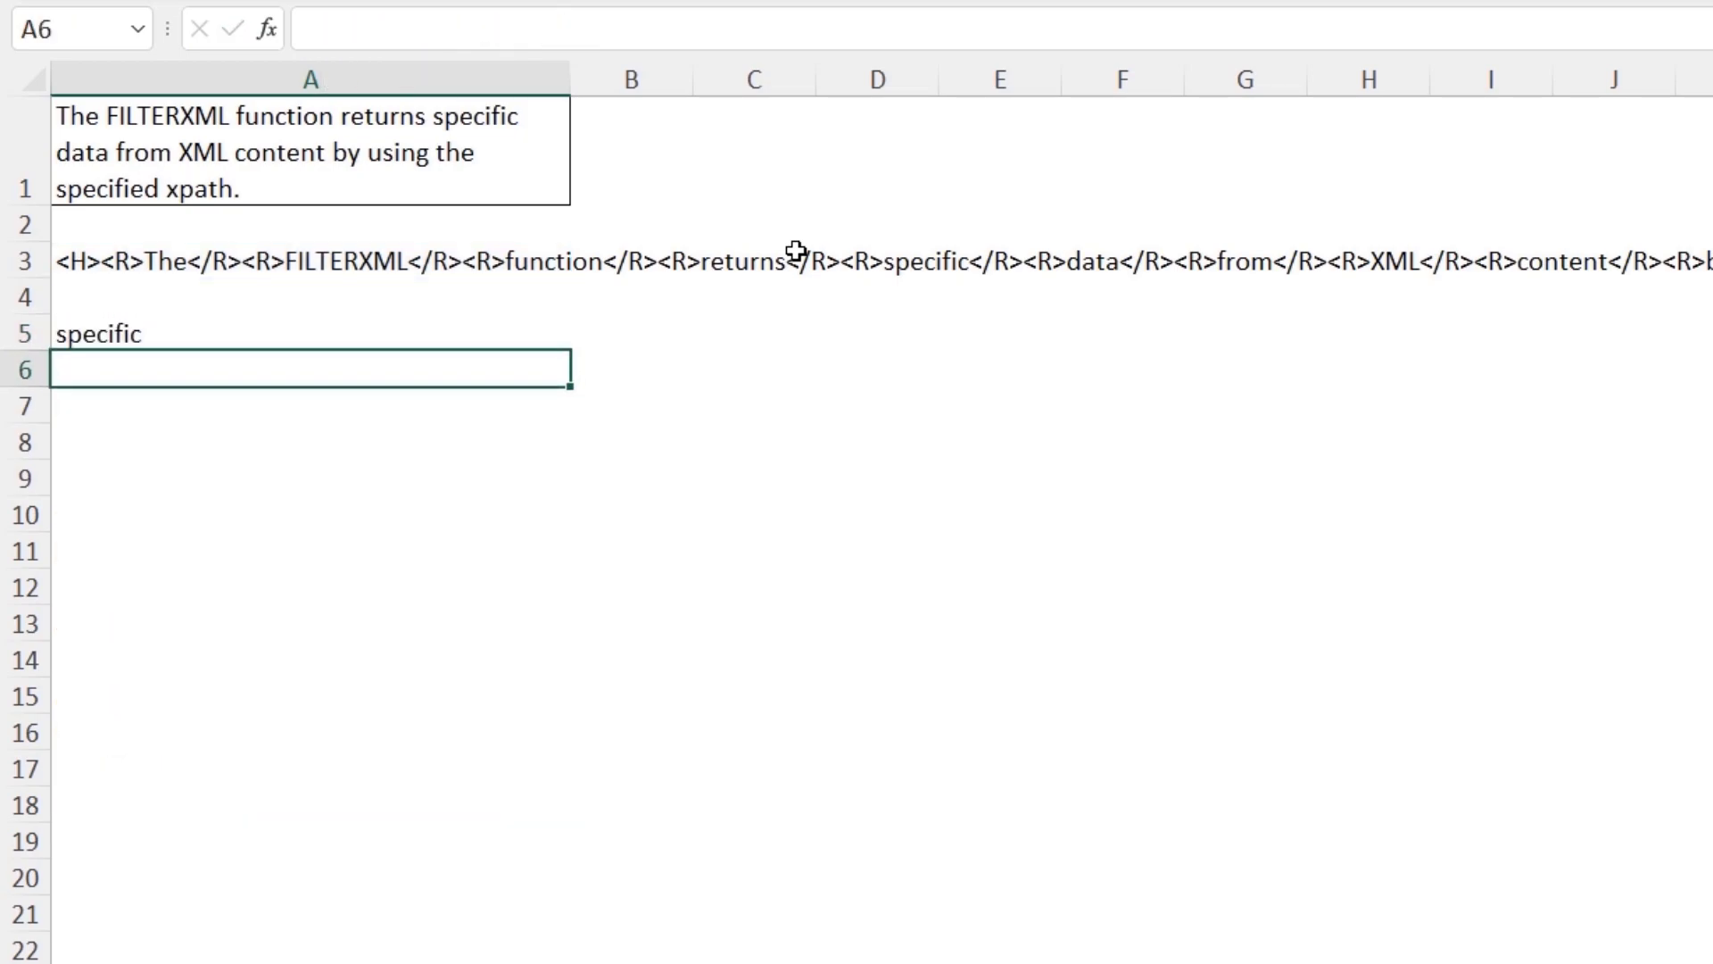
Step: Replace the index in A5's XPath with last(), making it //R[last()], to extract the final word
click(241, 332)
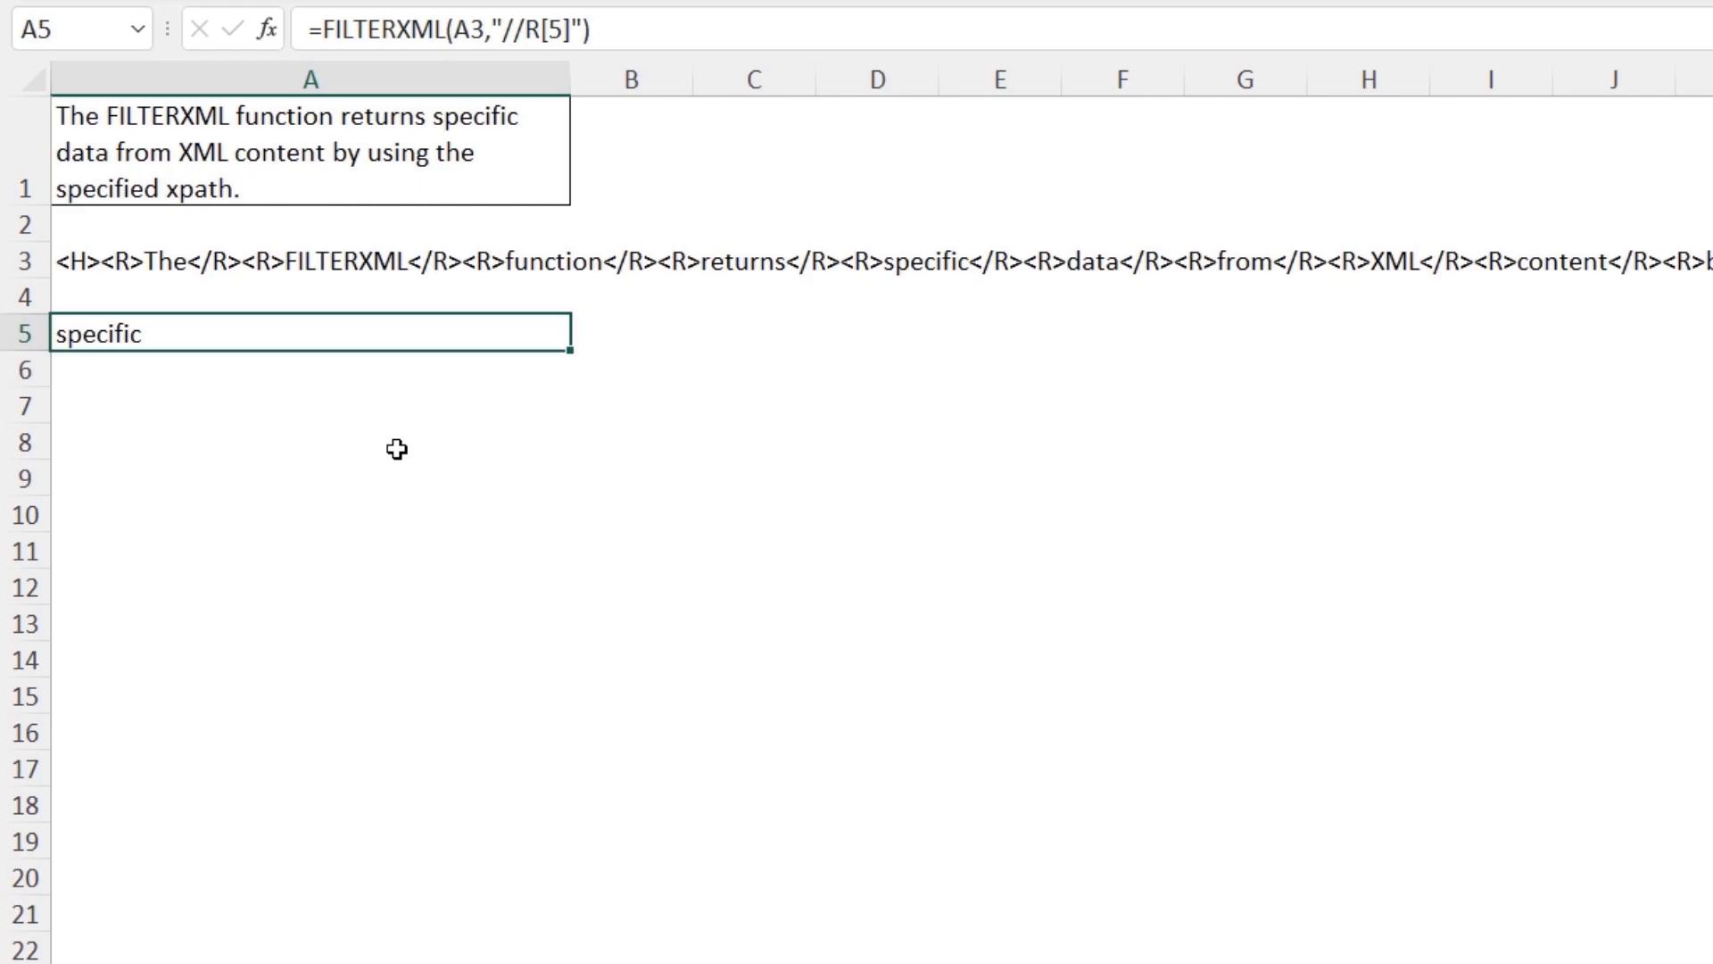
click(560, 33)
key(BackSpace)
text(last())
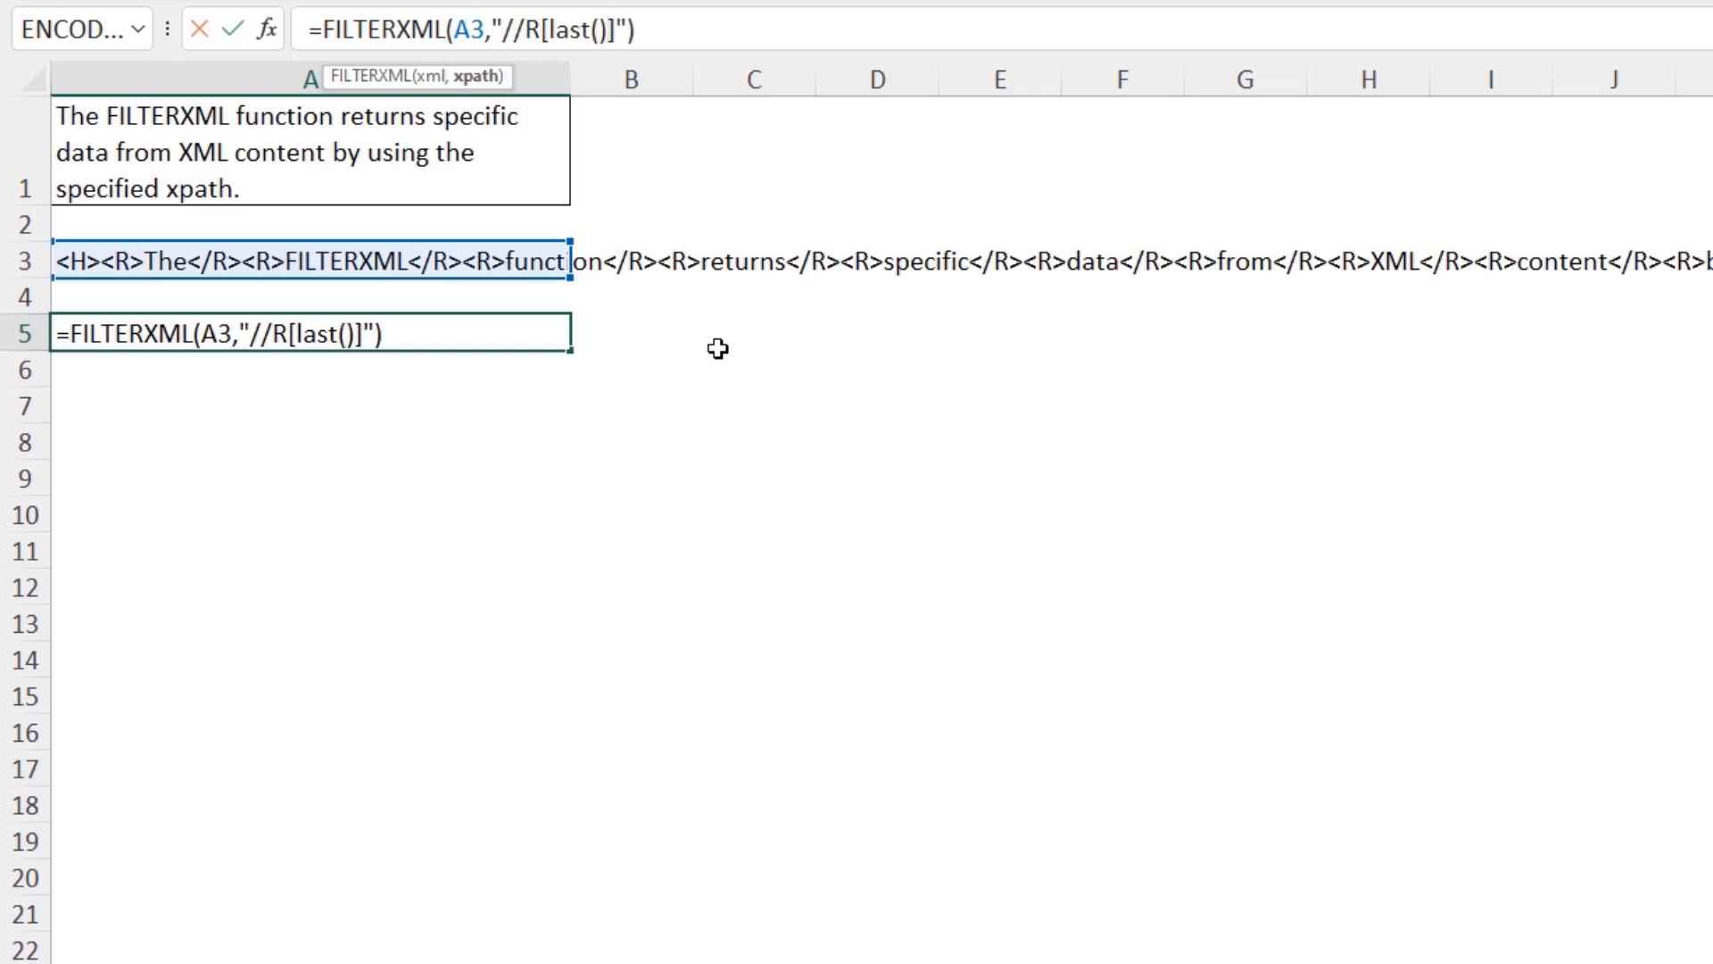
key(Return)
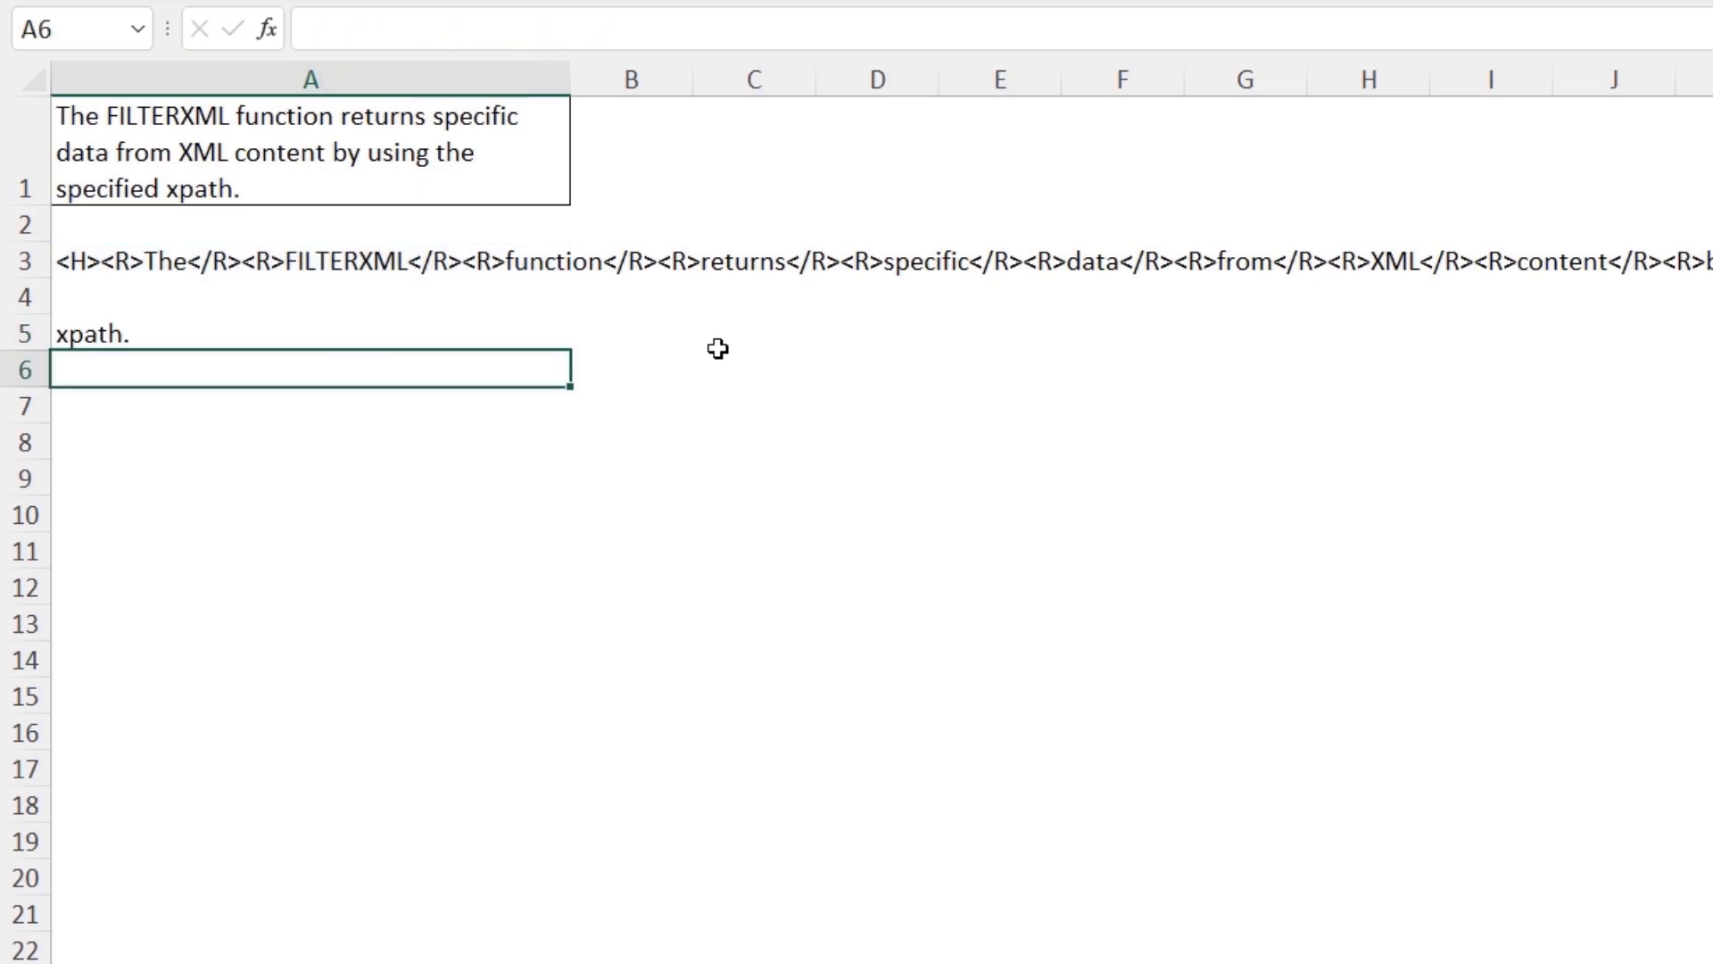
click(104, 337)
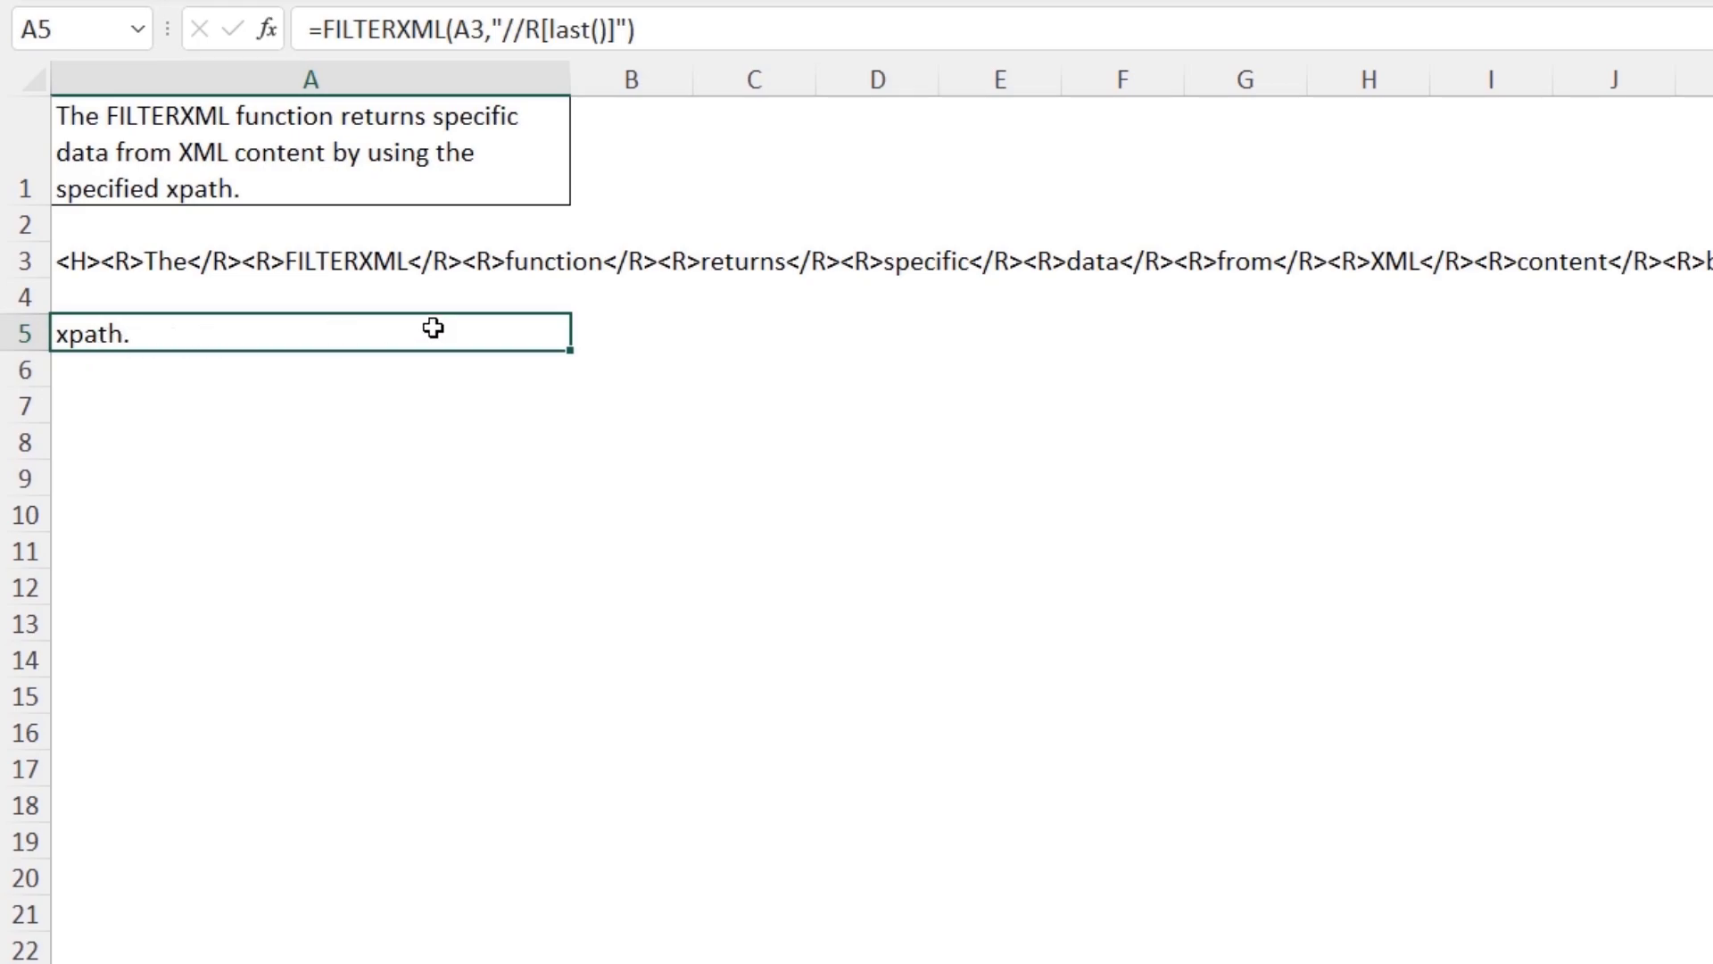
click(639, 327)
text(5)
key(Return)
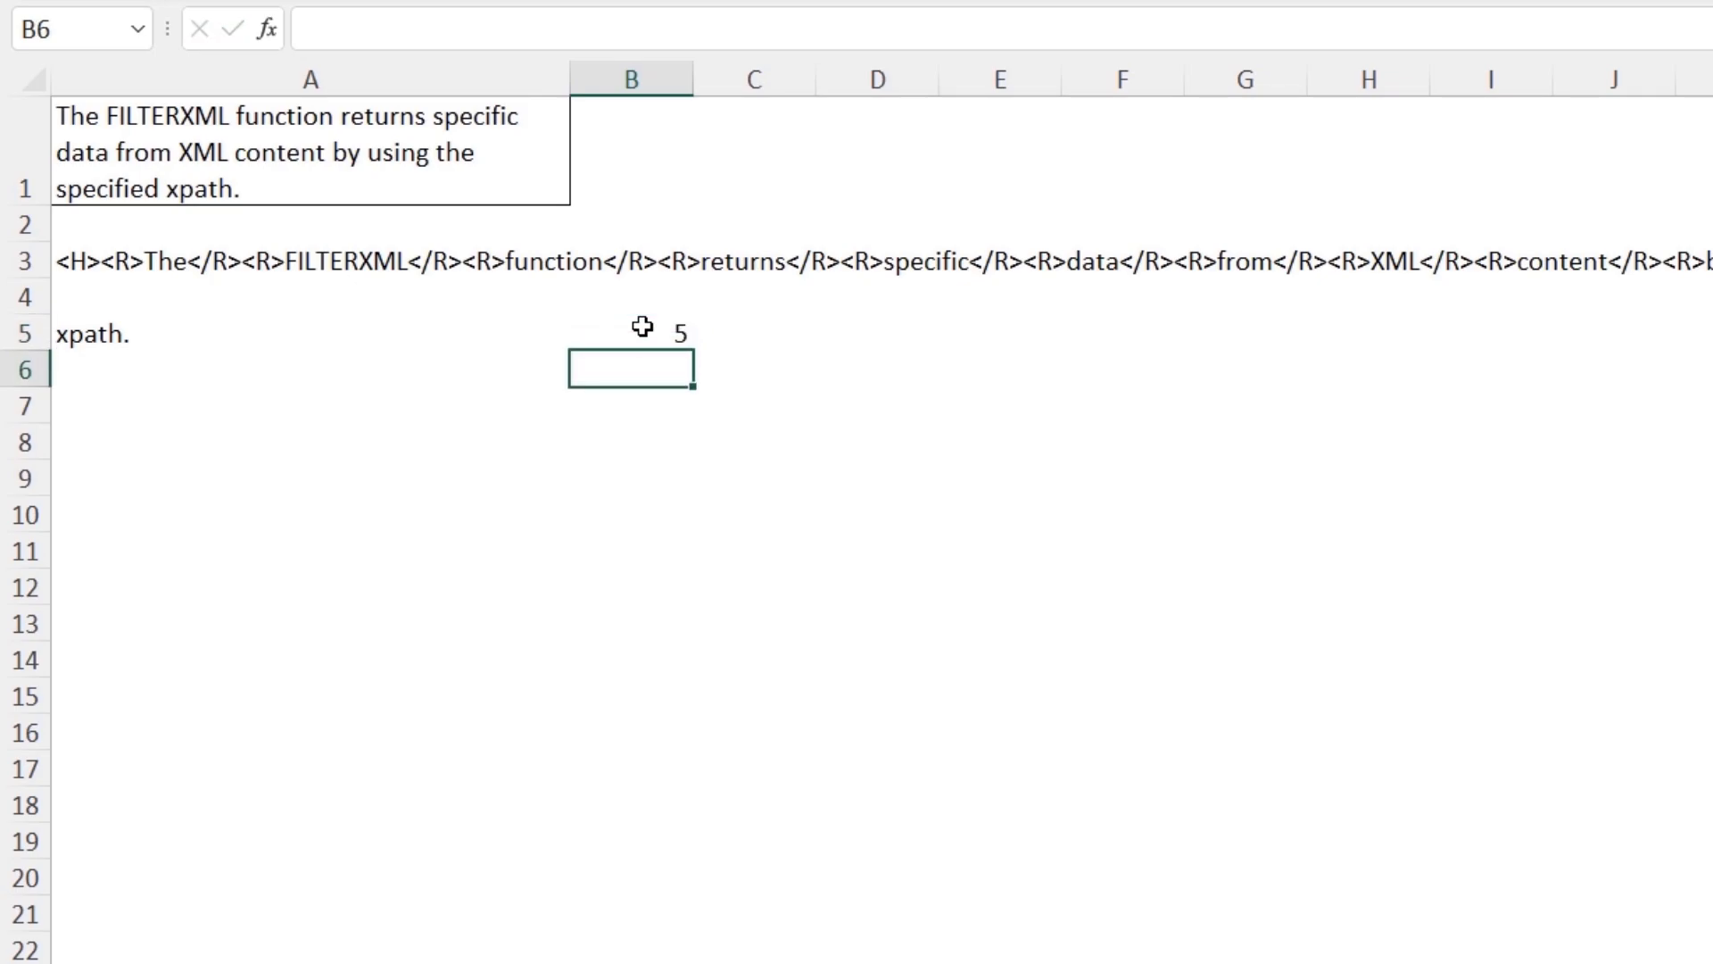
click(643, 327)
key(Delete)
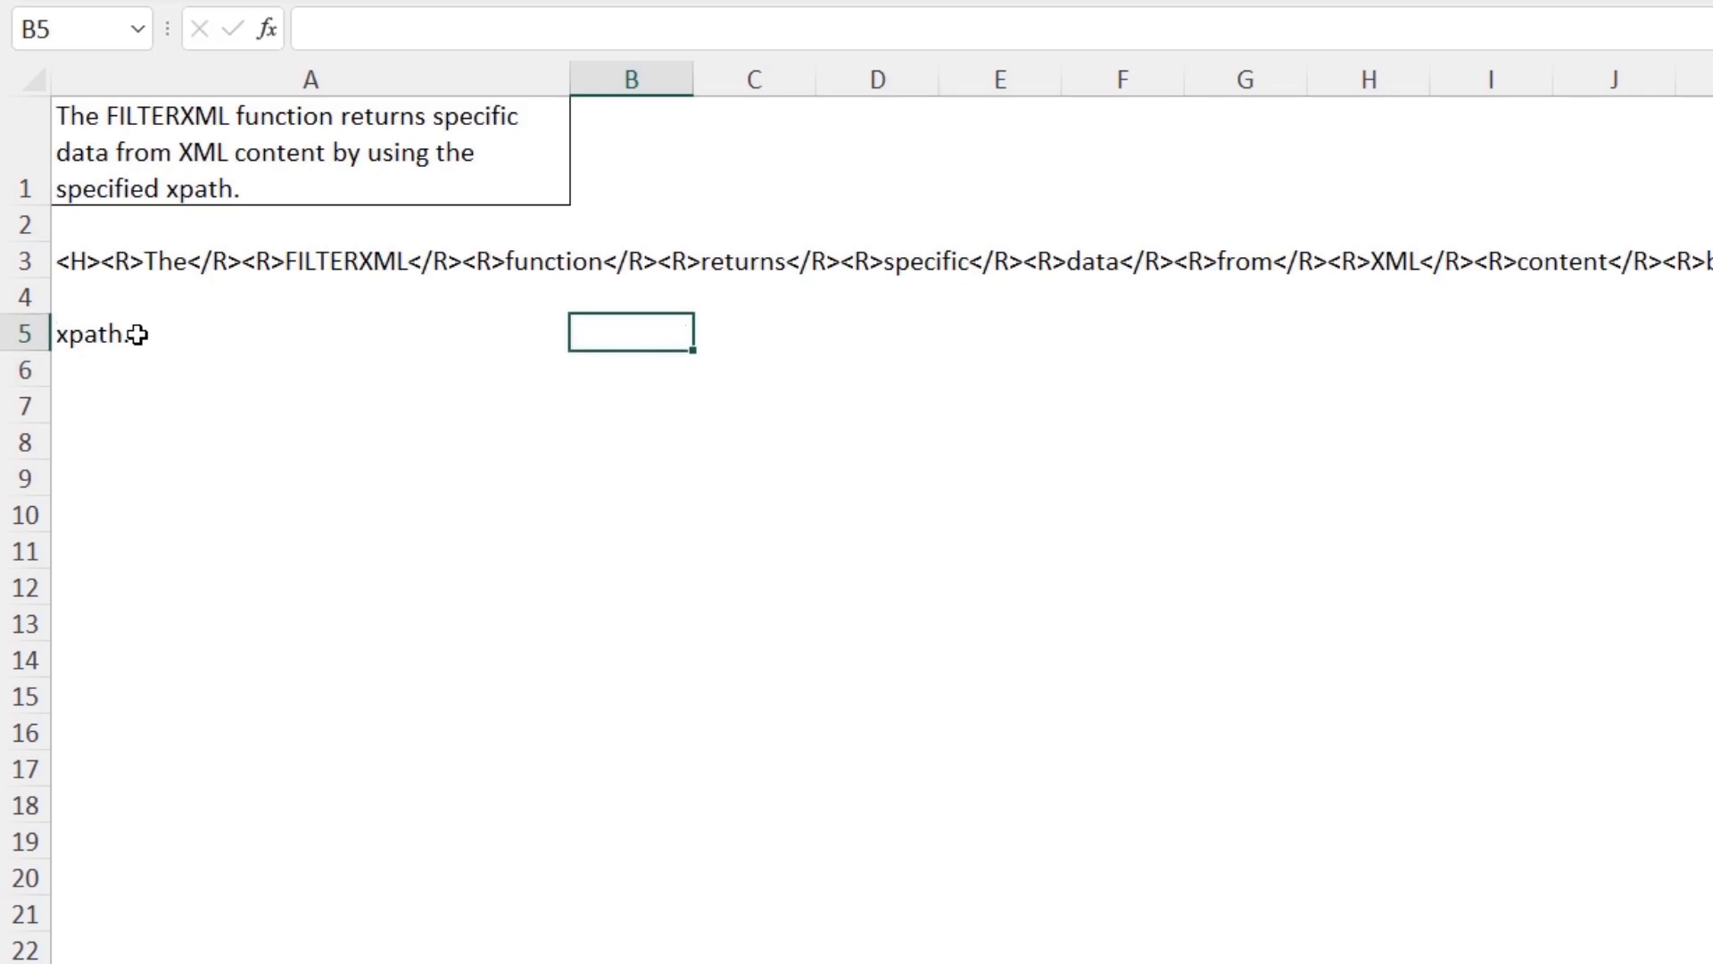
Step: Split the XPath text in A5's formula around last() with quotes and ampersands, making "//R["&last()&"]"
click(136, 333)
click(605, 29)
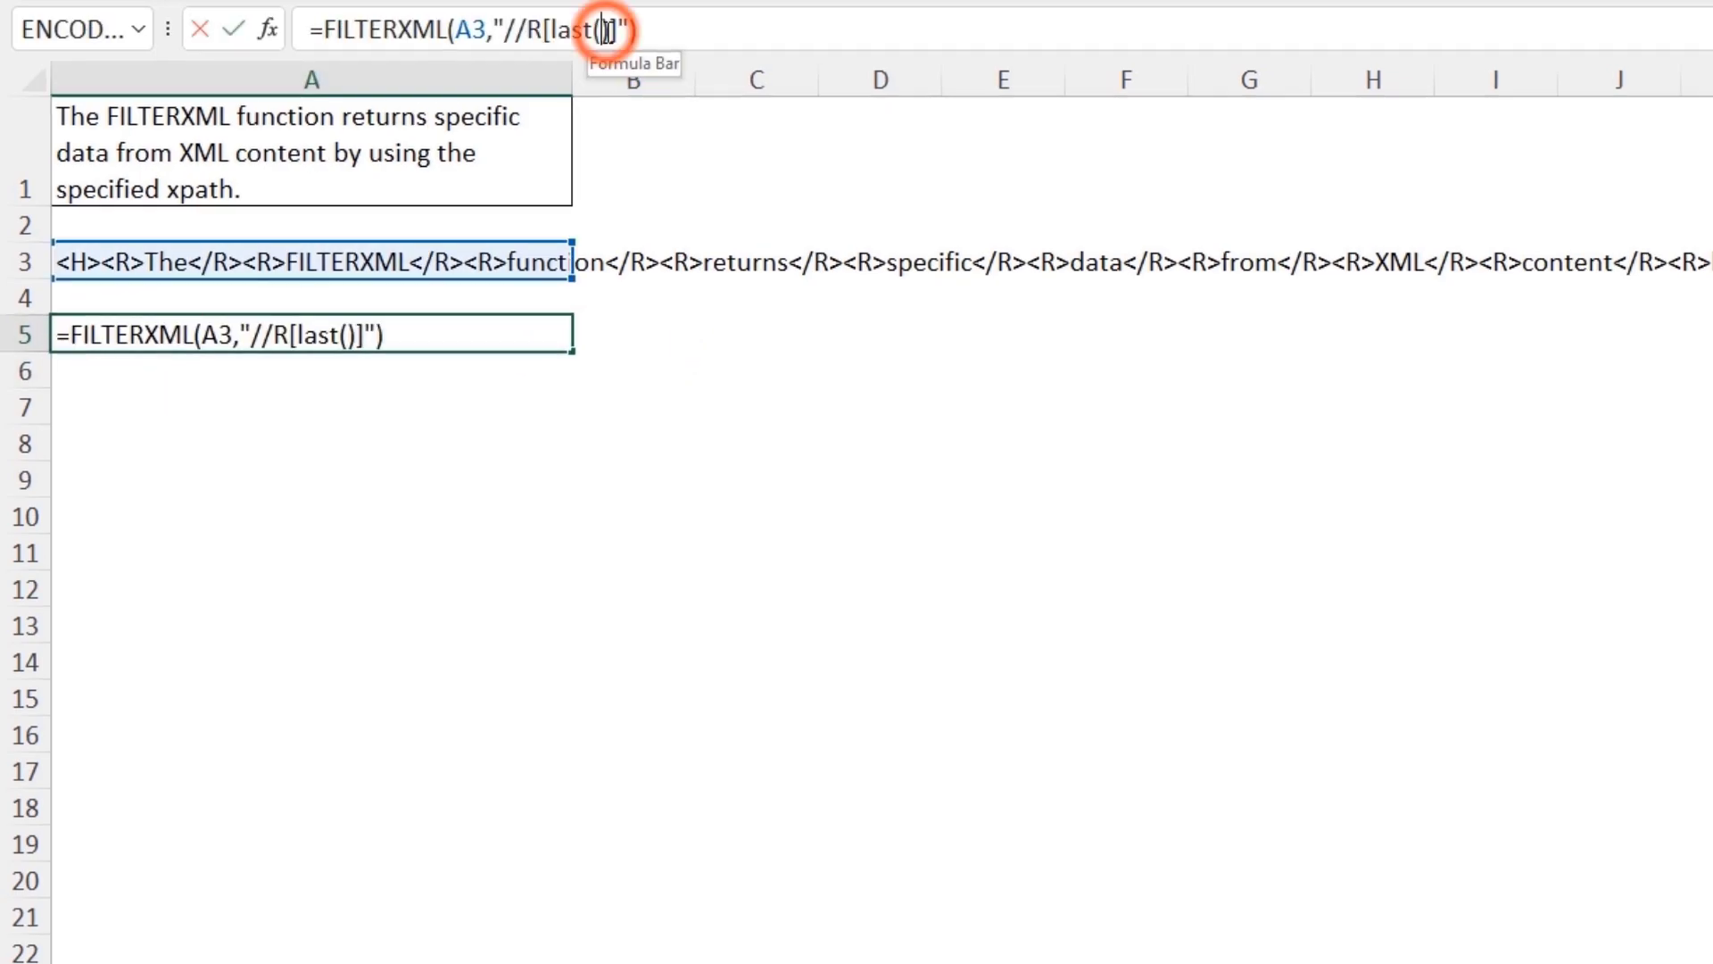
click(541, 29)
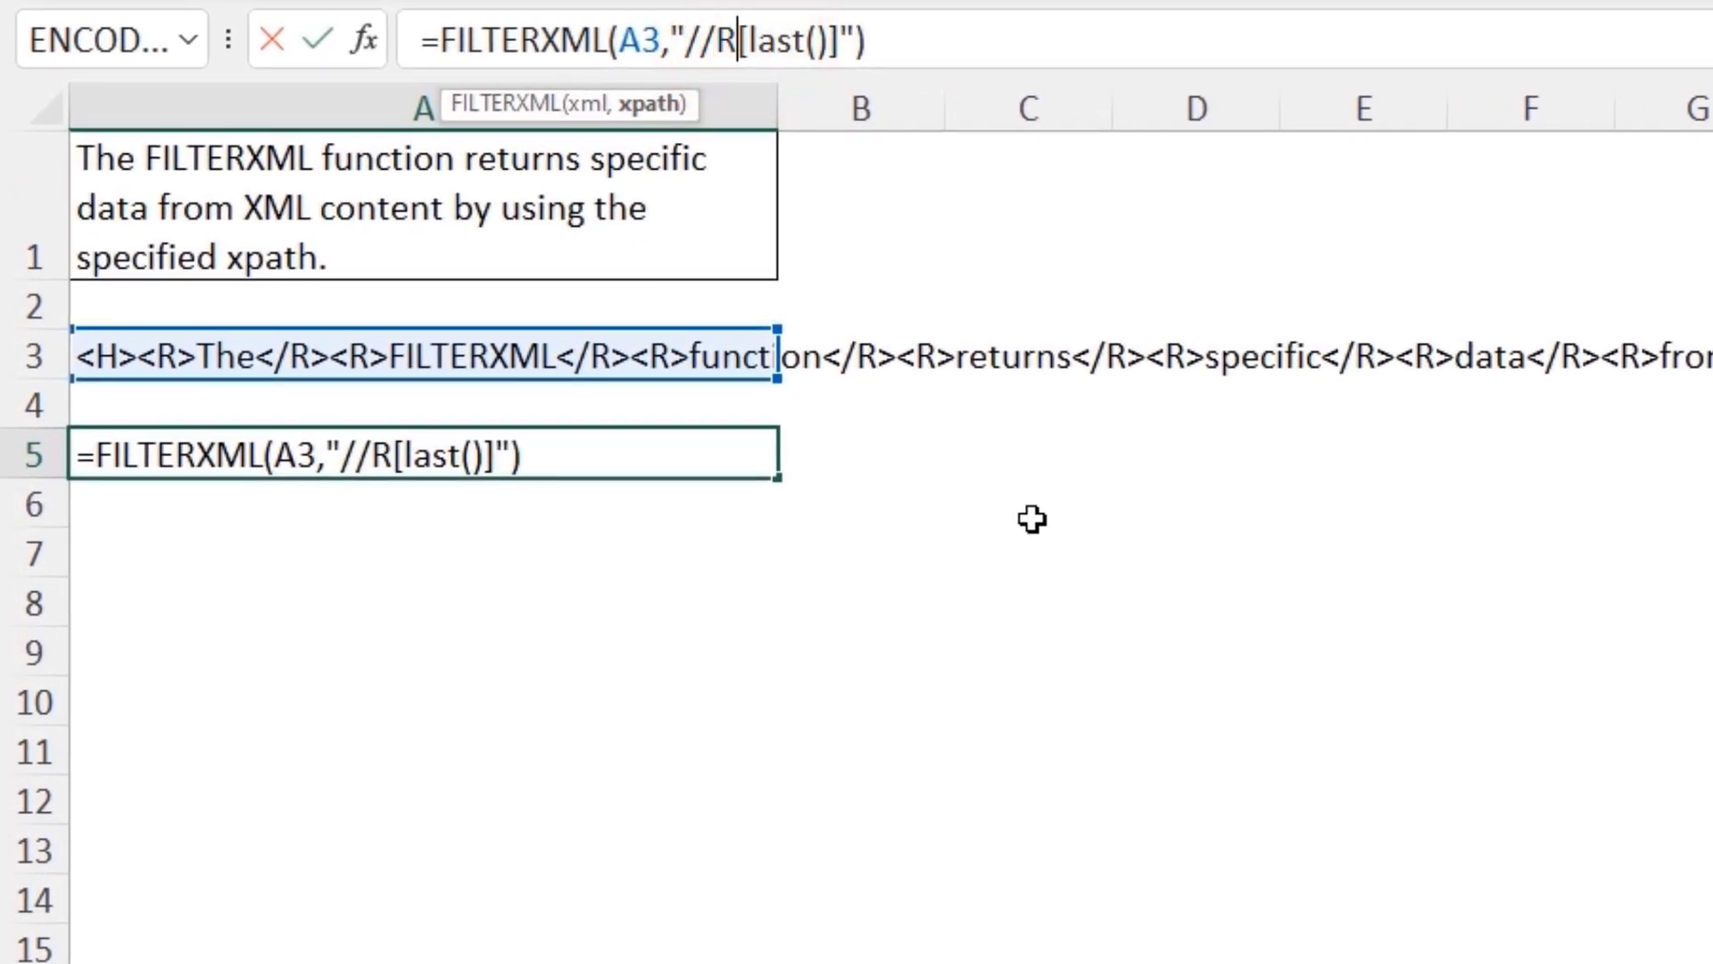
key(Right)
text(")
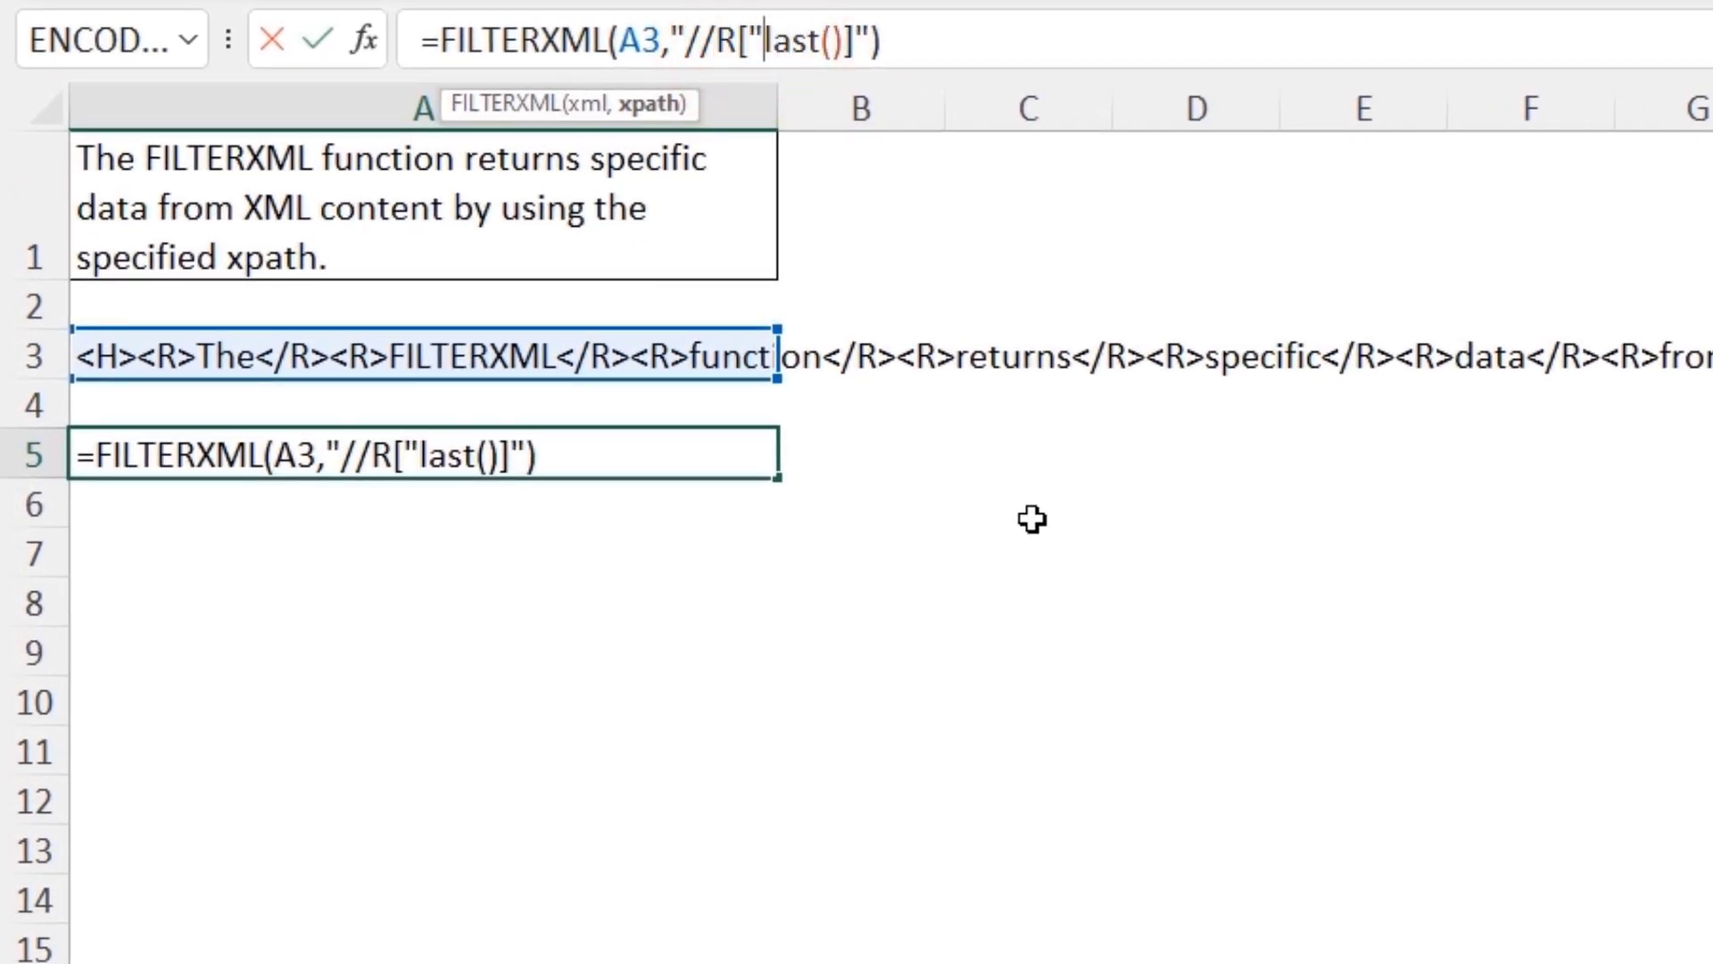
text(&)
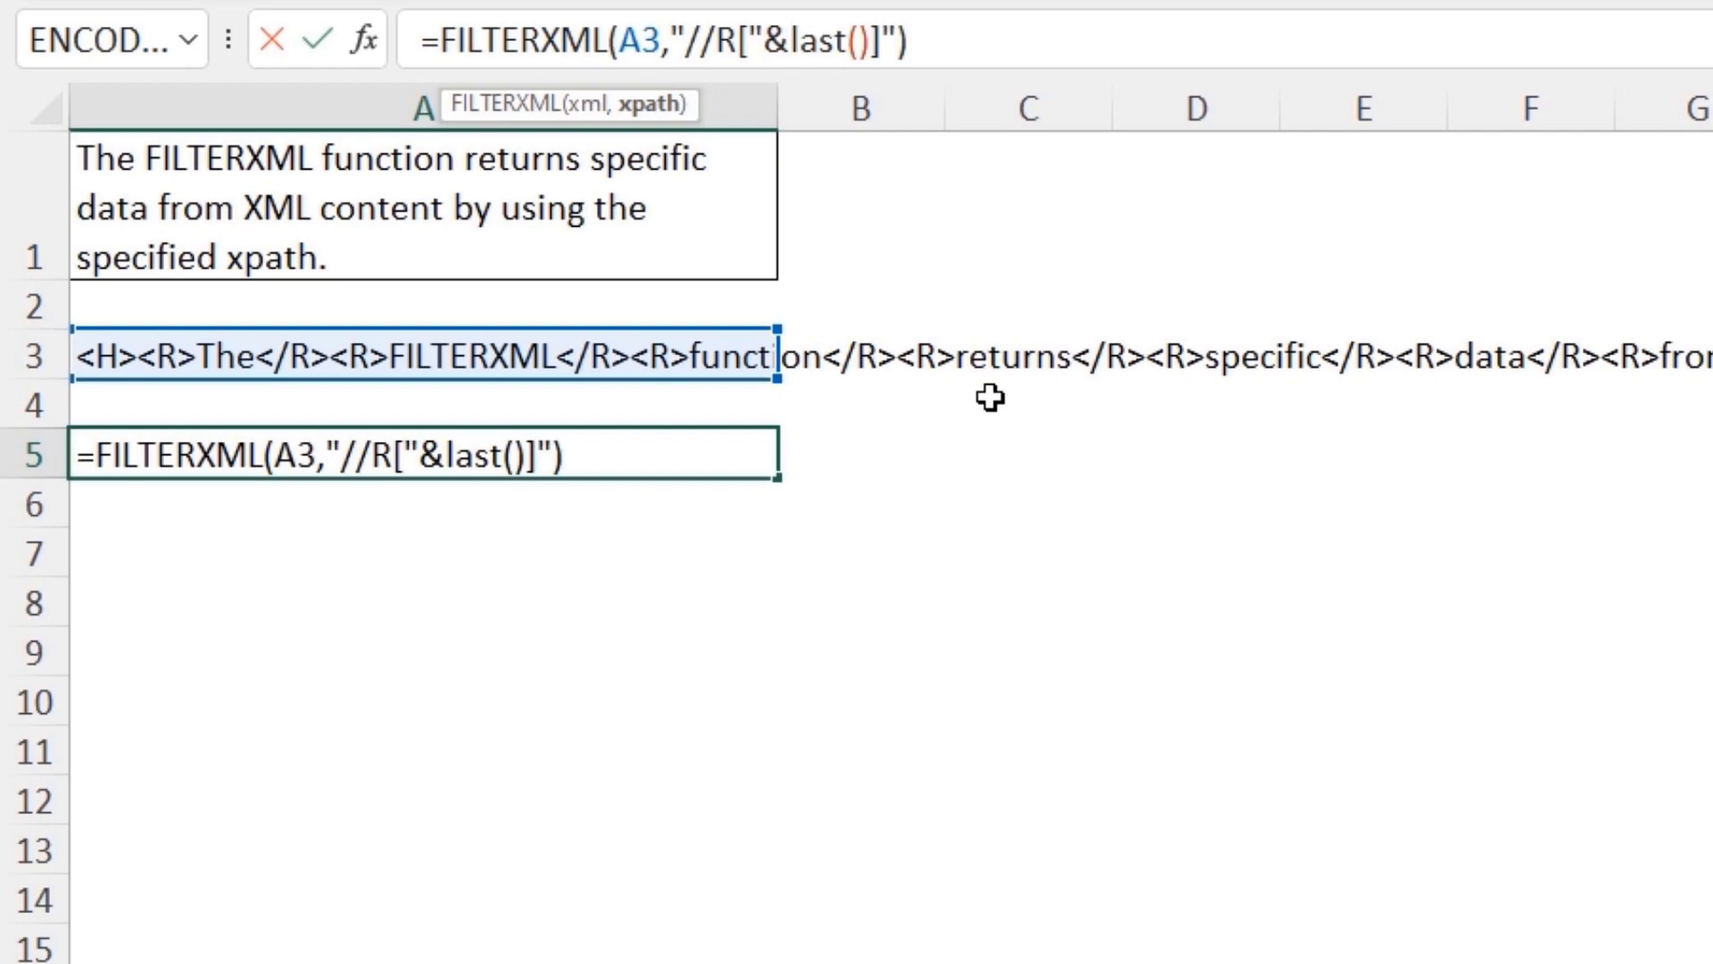
click(872, 40)
text(")
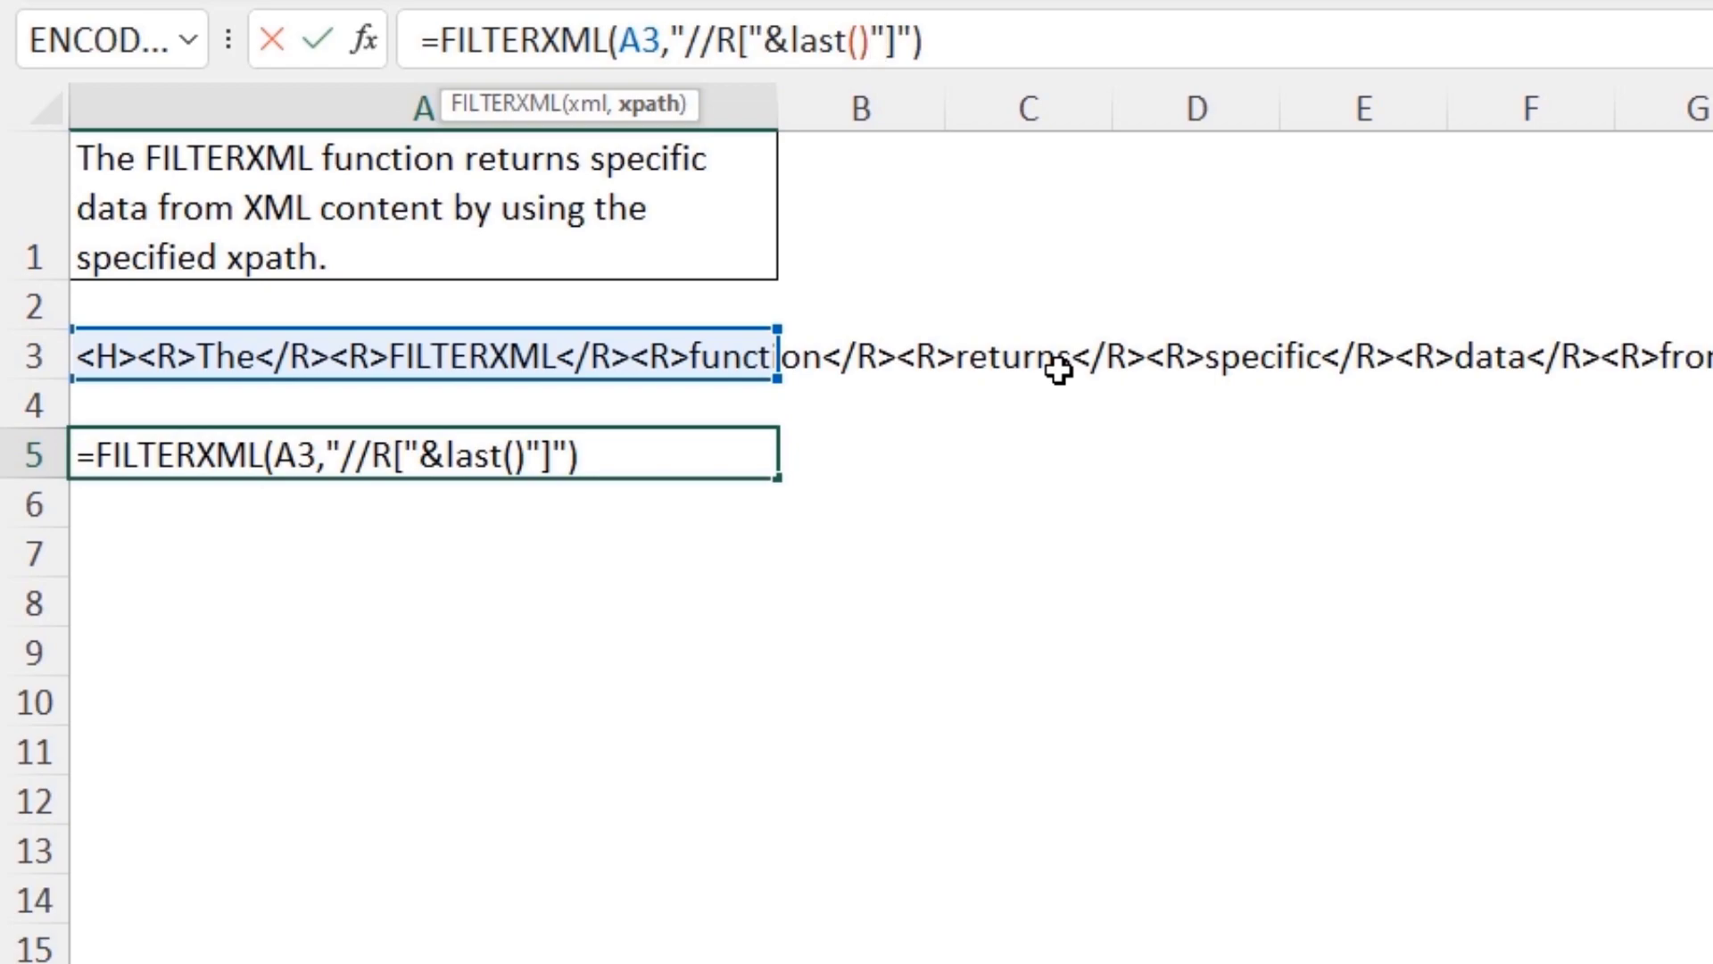
text(&)
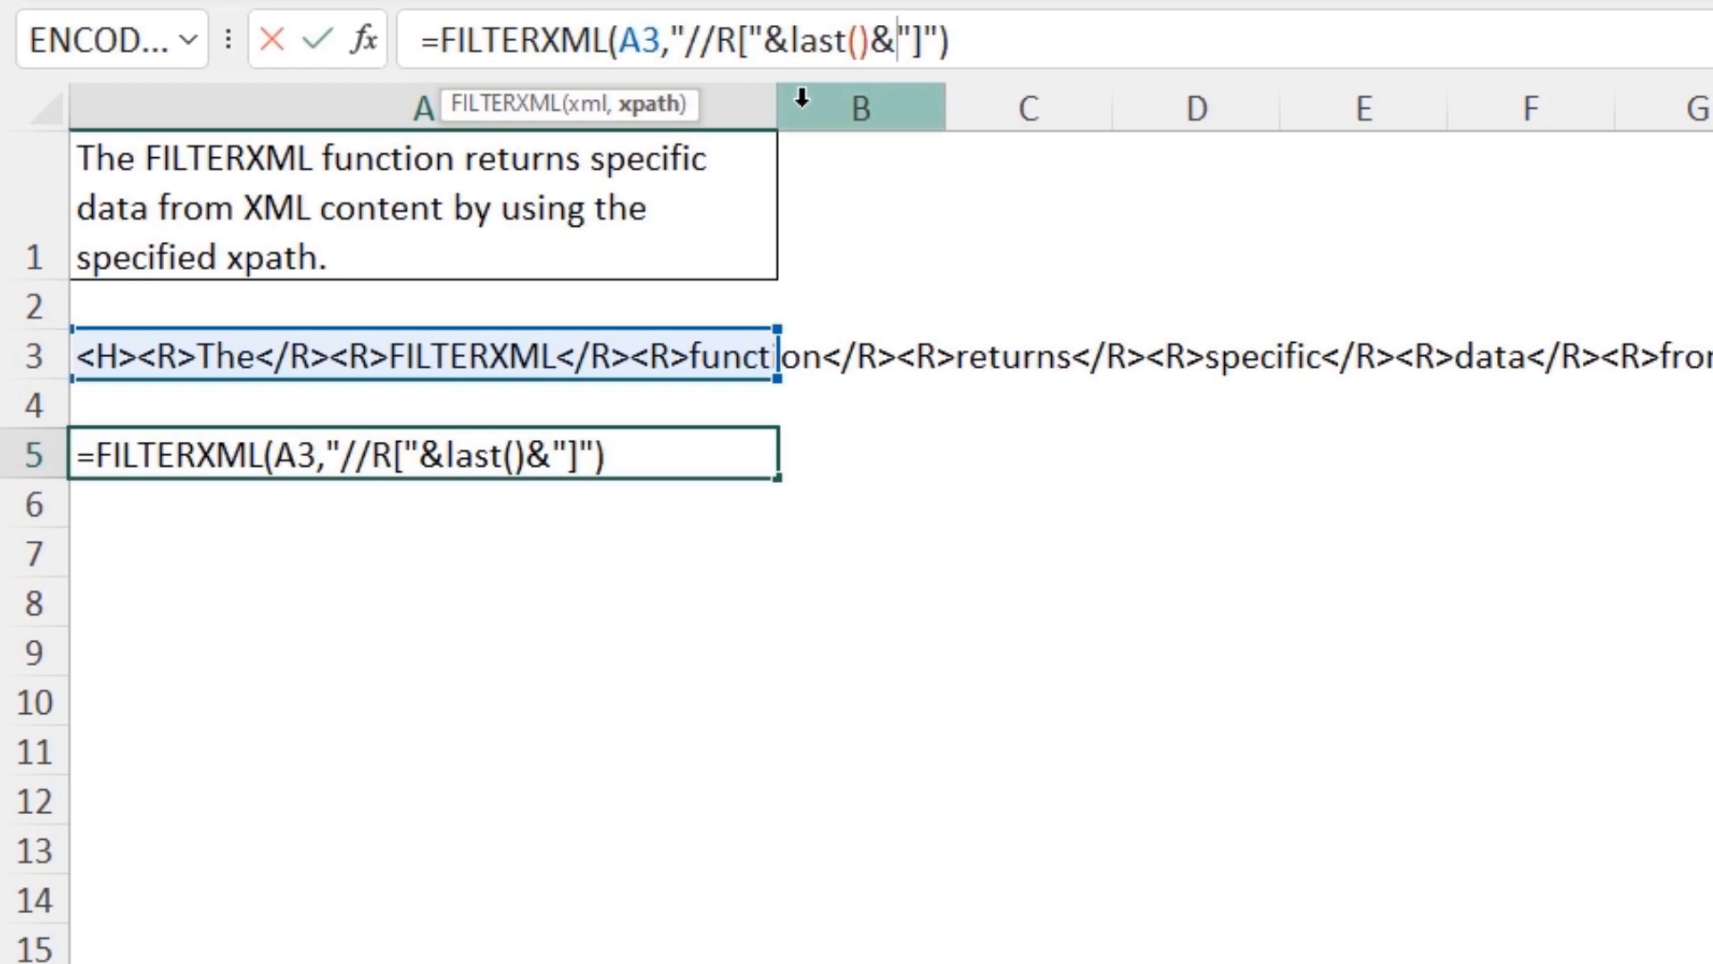
Step: Replace last() in A5's formula with a reference to B5, giving =FILTERXML(A3,"//R["&B5&"]")
click(803, 41)
drag(802, 41, 871, 41)
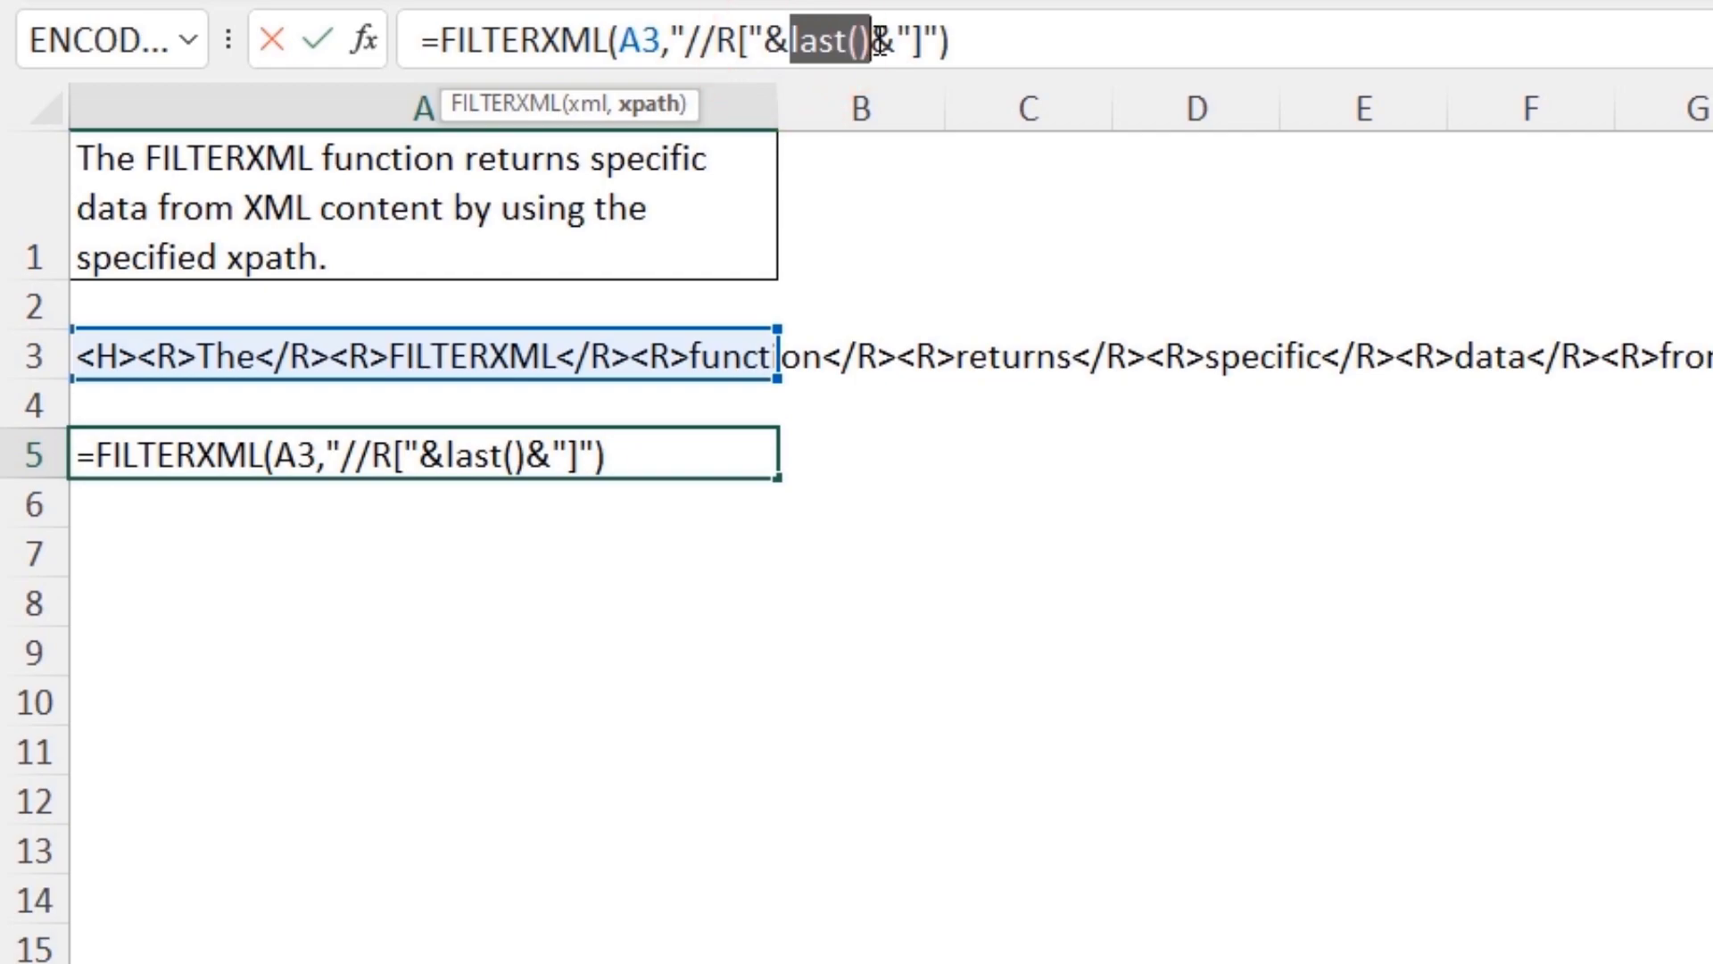
key(BackSpace)
click(896, 452)
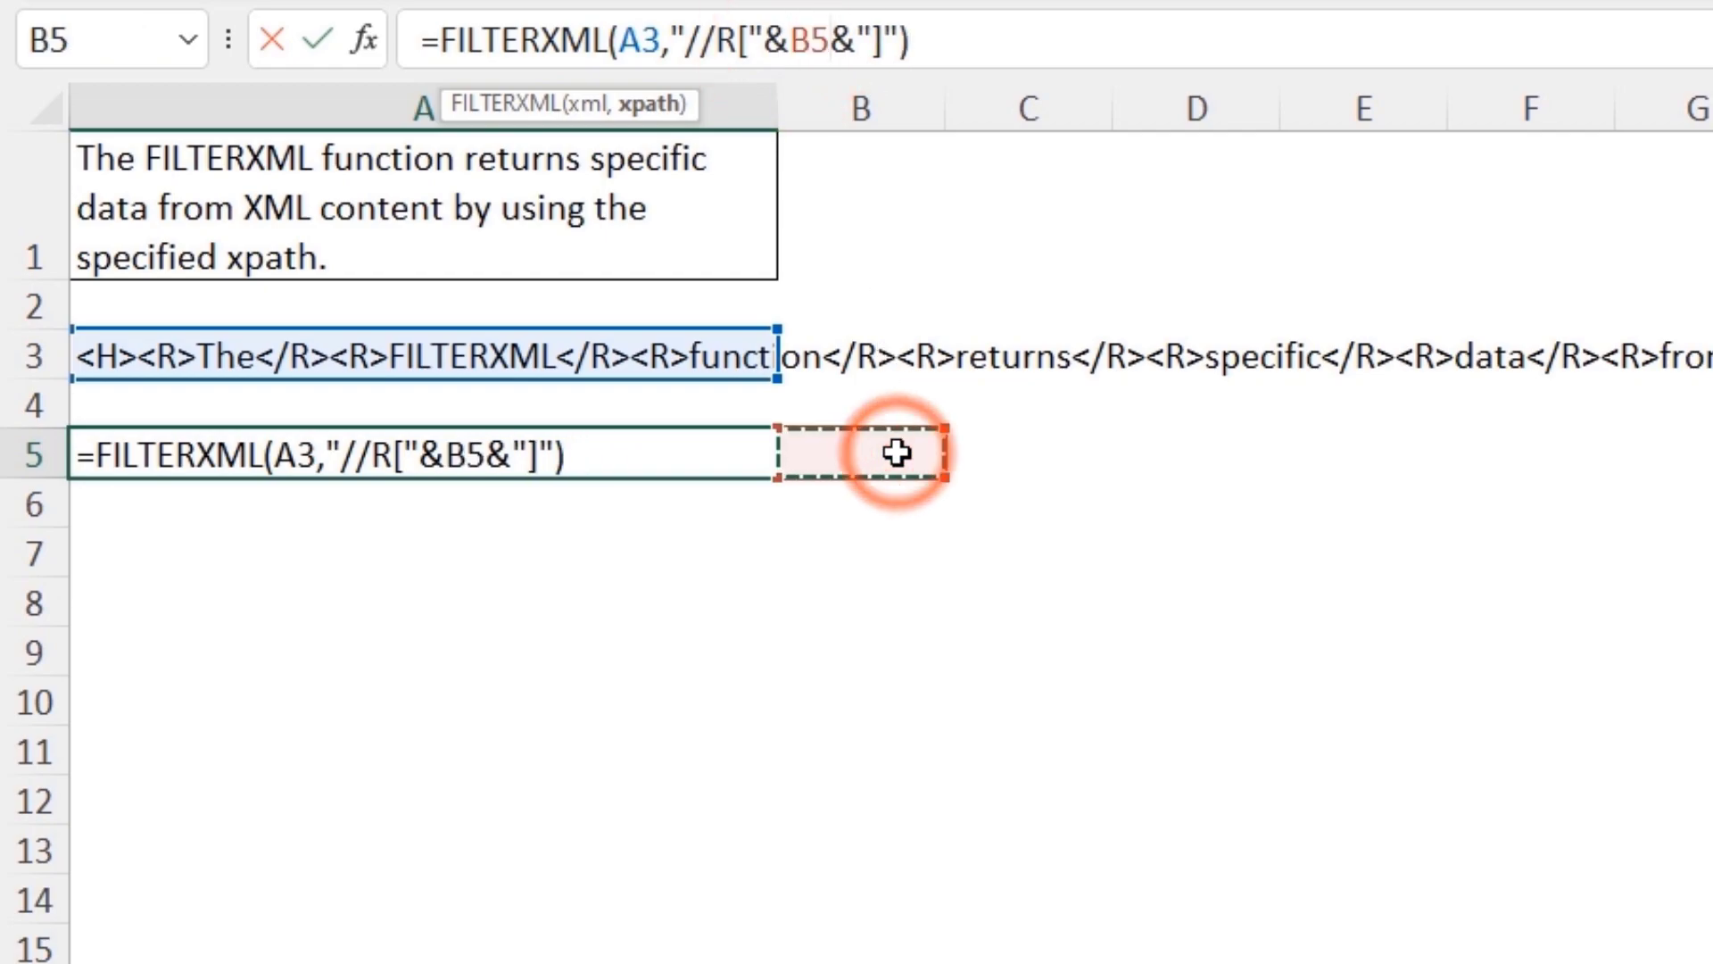
key(Return)
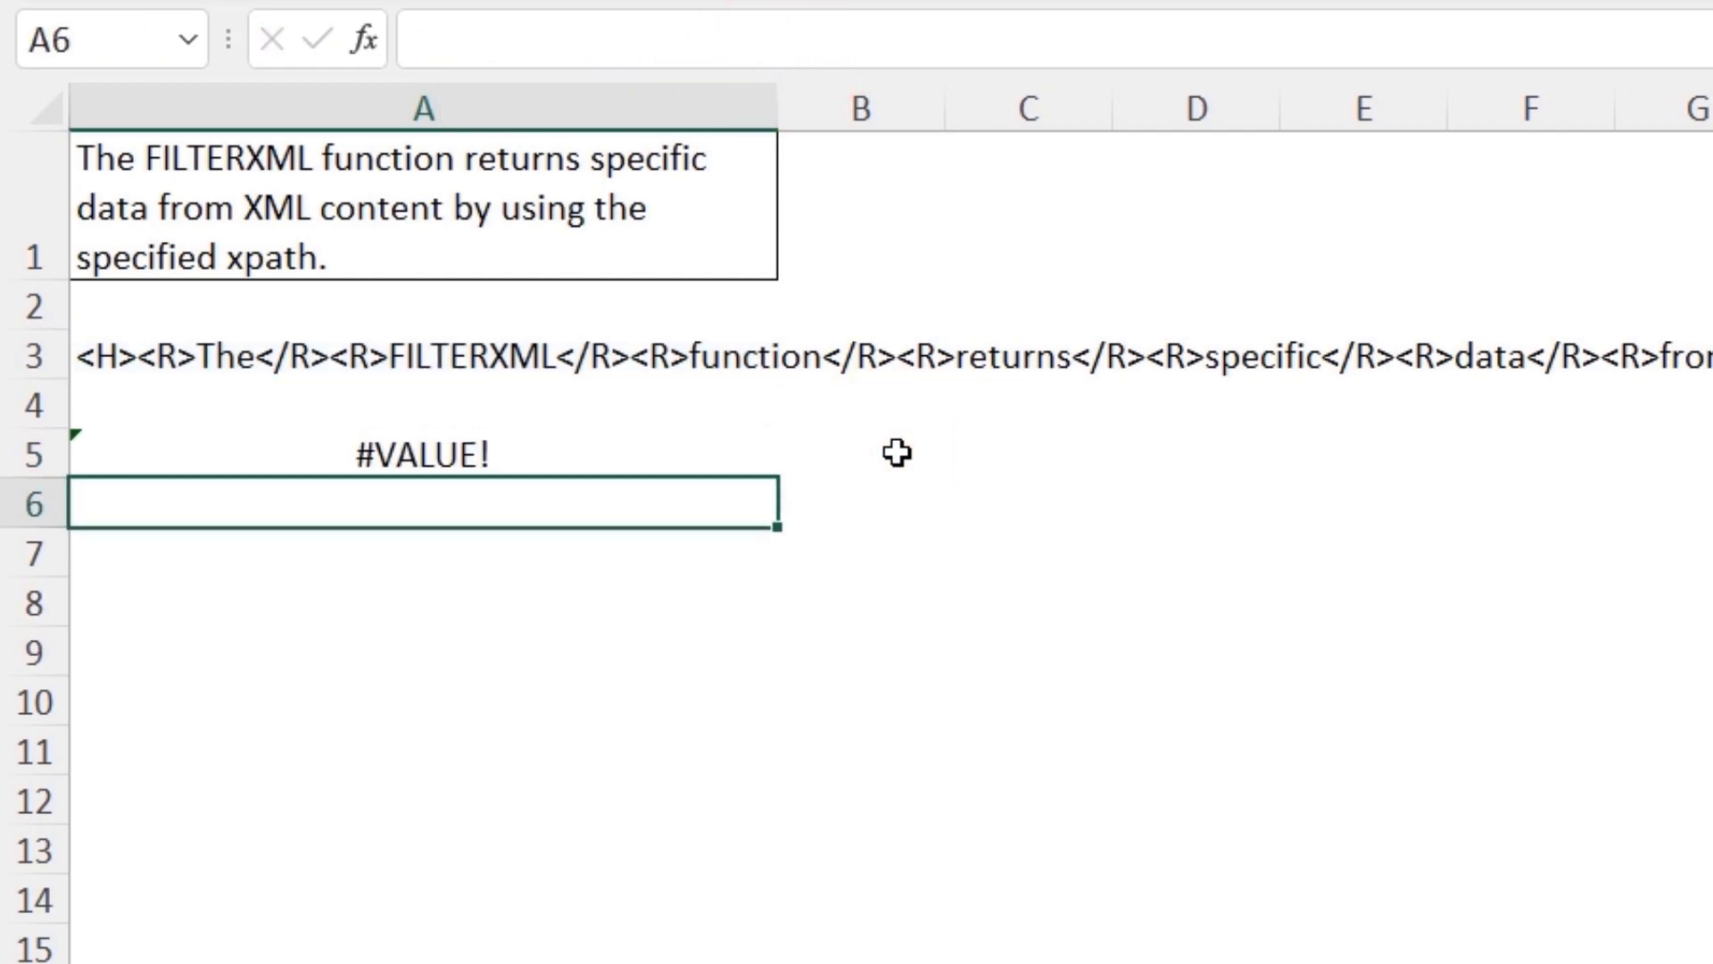
Step: Enter 5 as the word position in B5, and change it to 6 to extract a different word
click(895, 452)
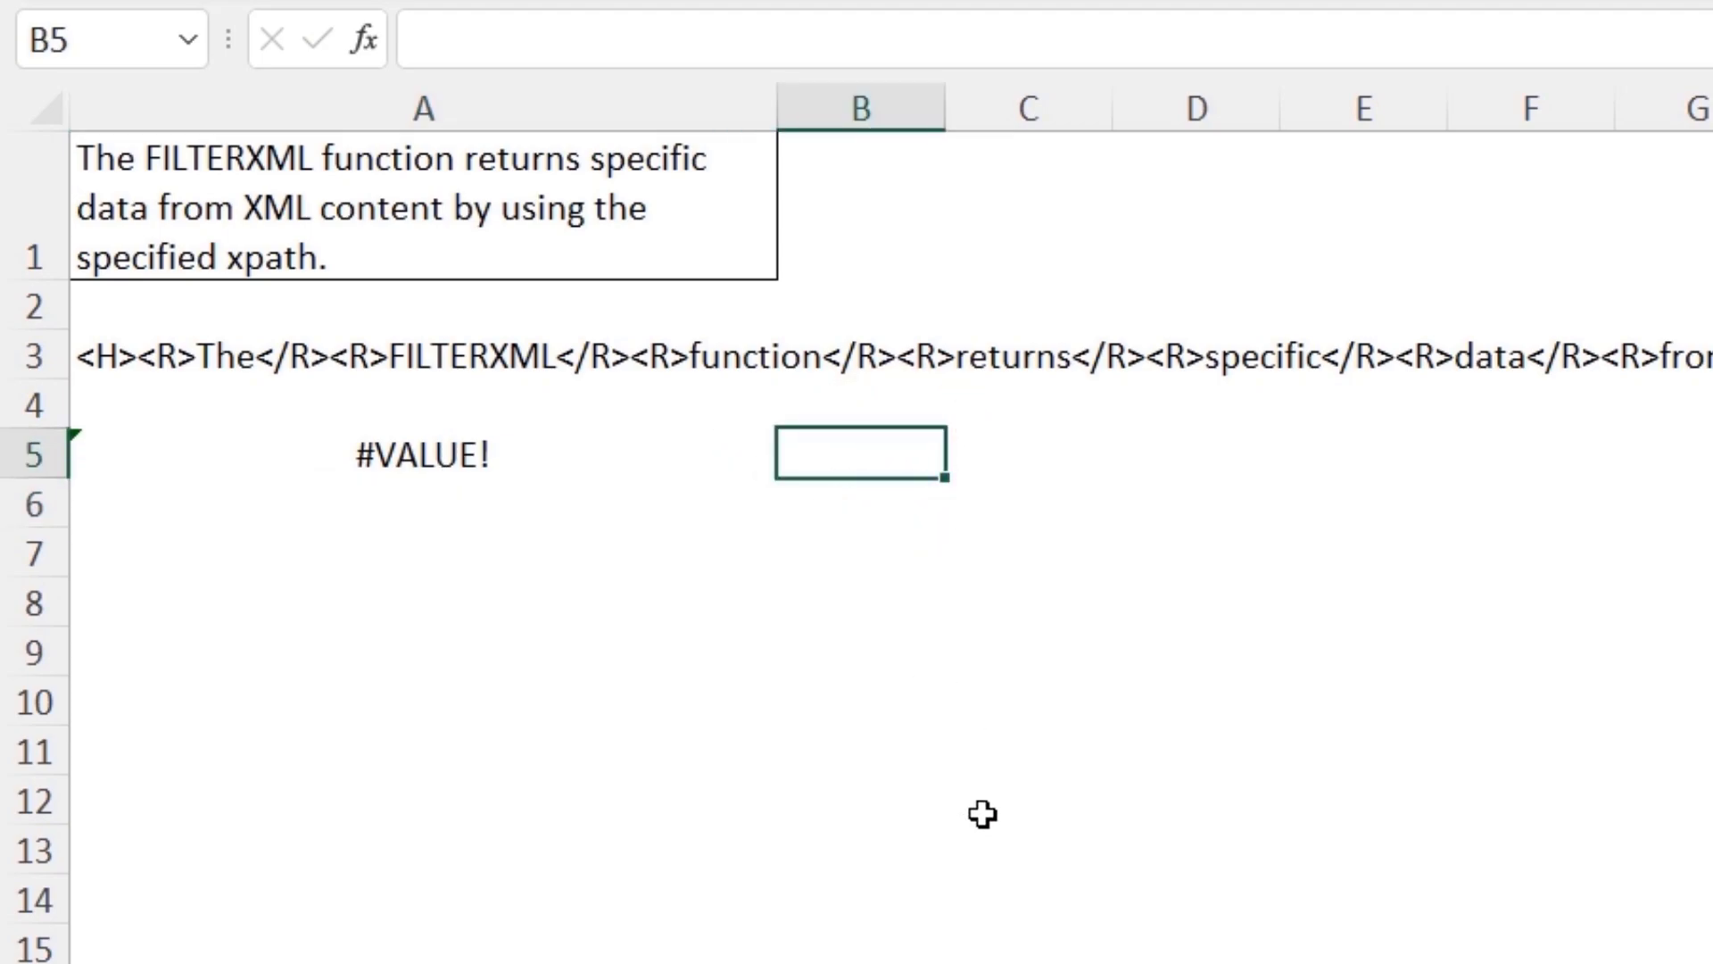
text(5)
key(Return)
key(Up)
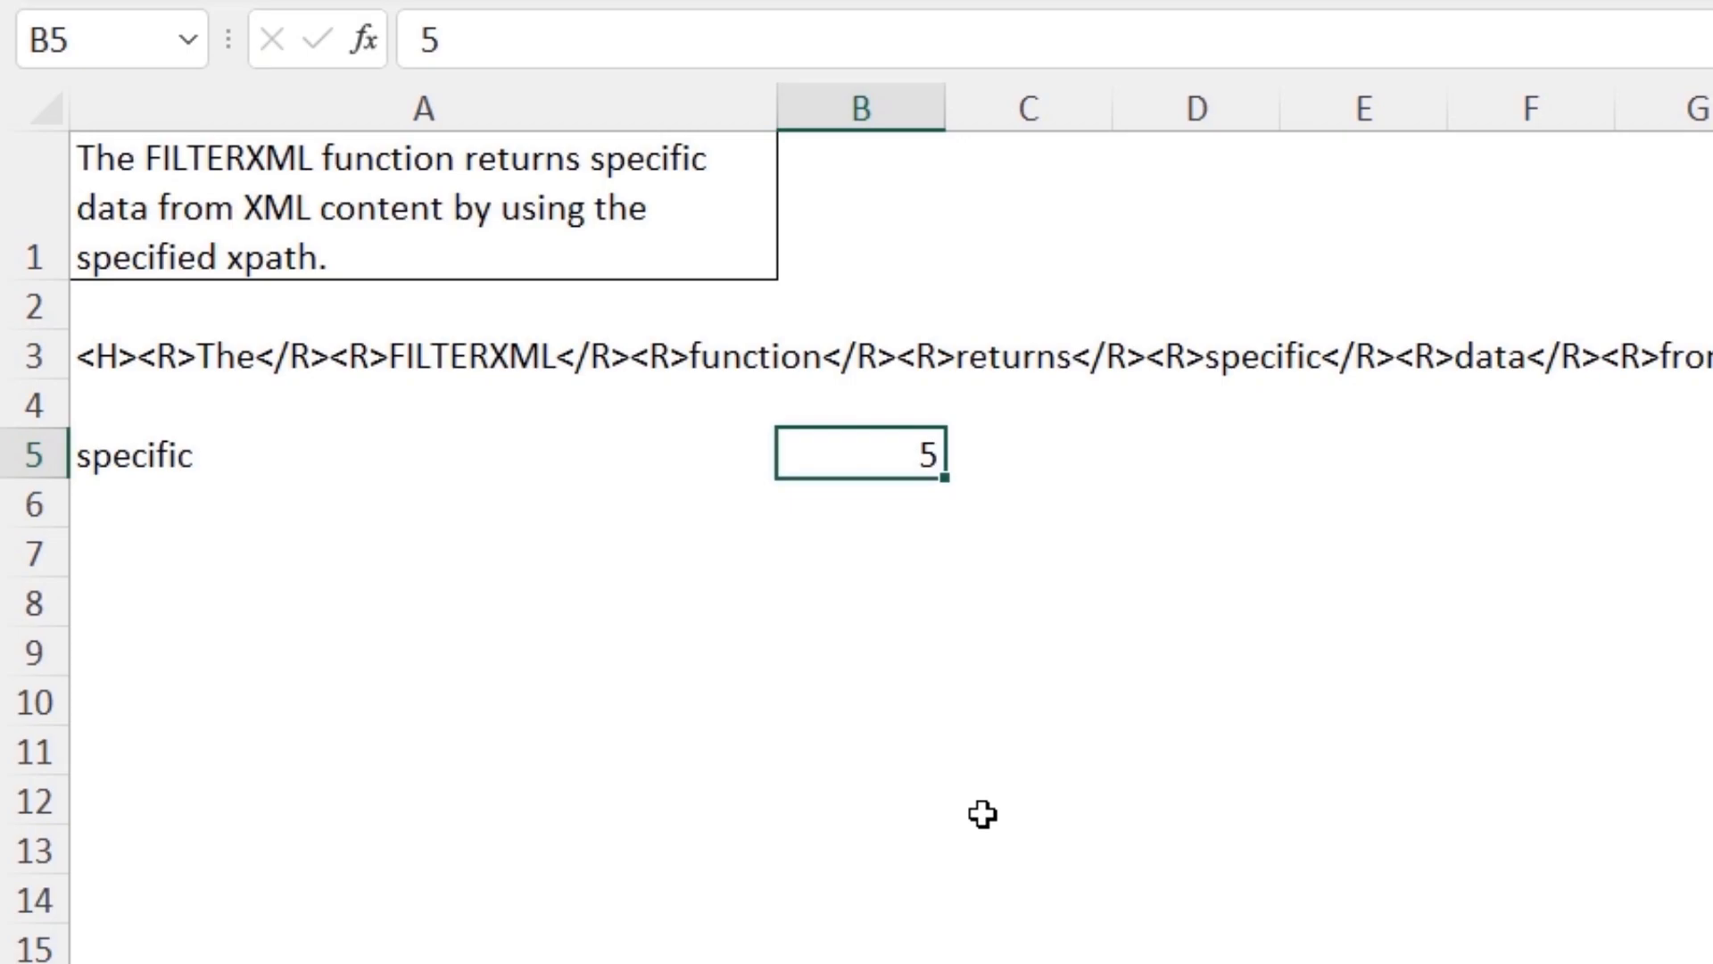
text(6)
key(Return)
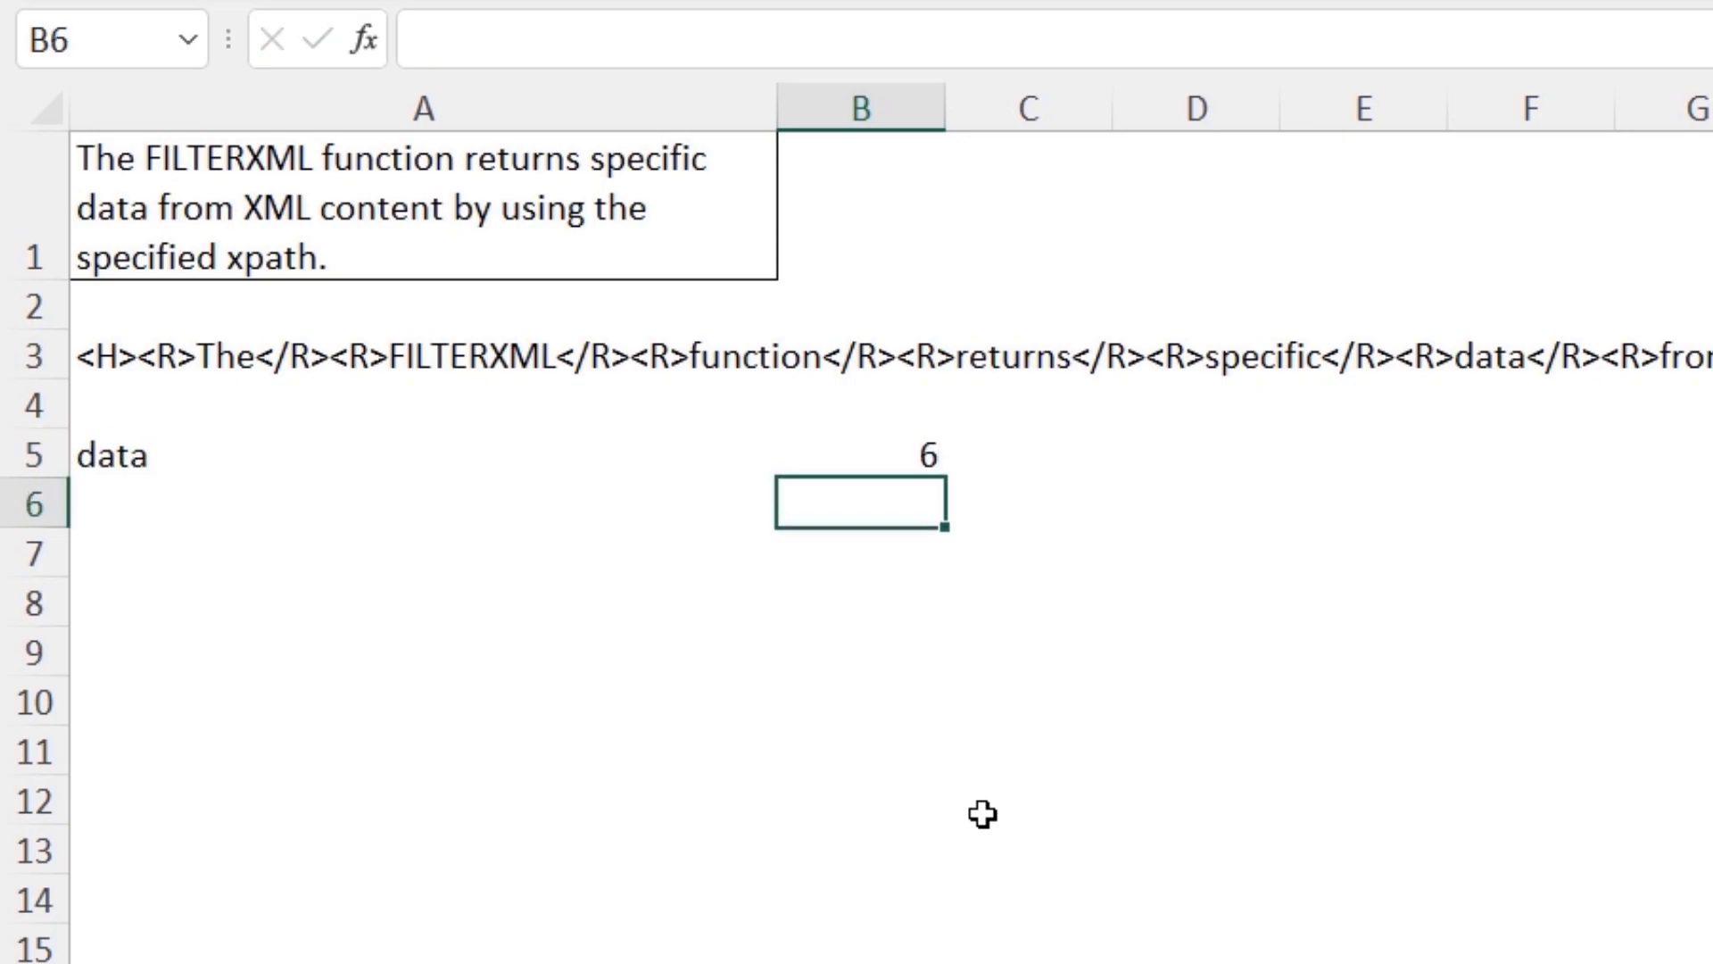
key(Up)
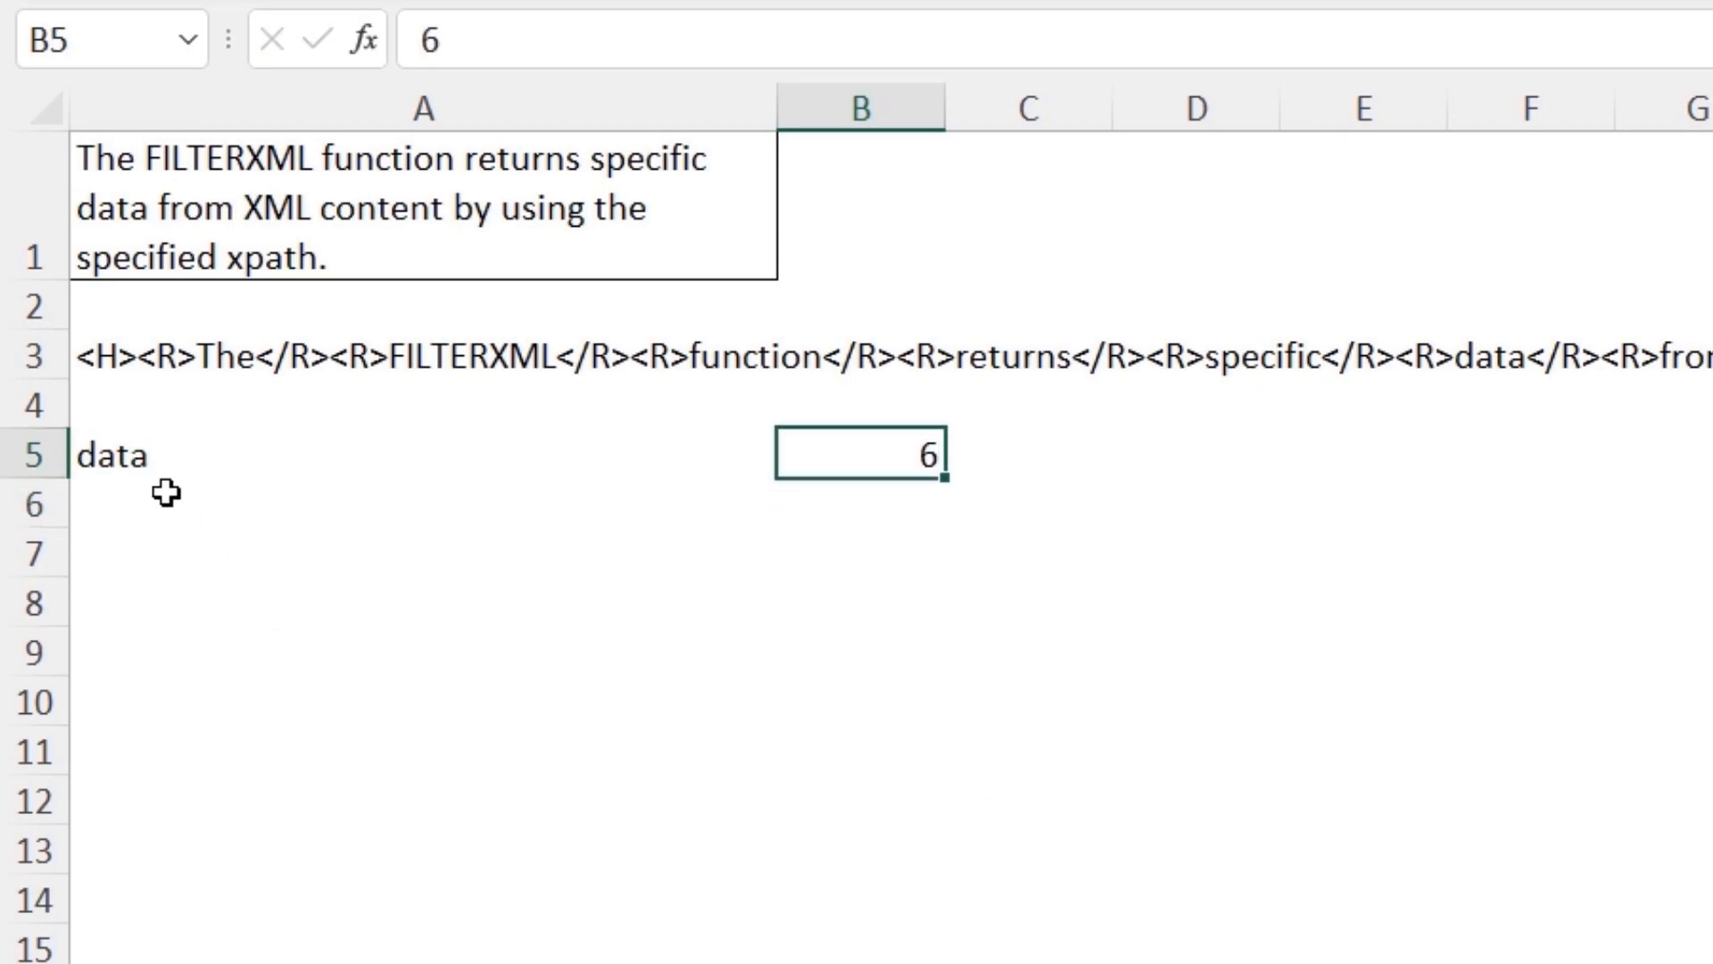
Step: Copy the whole SUBSTITUTE expression from A3's formula without its equals sign, and leave the cell unedited
click(141, 456)
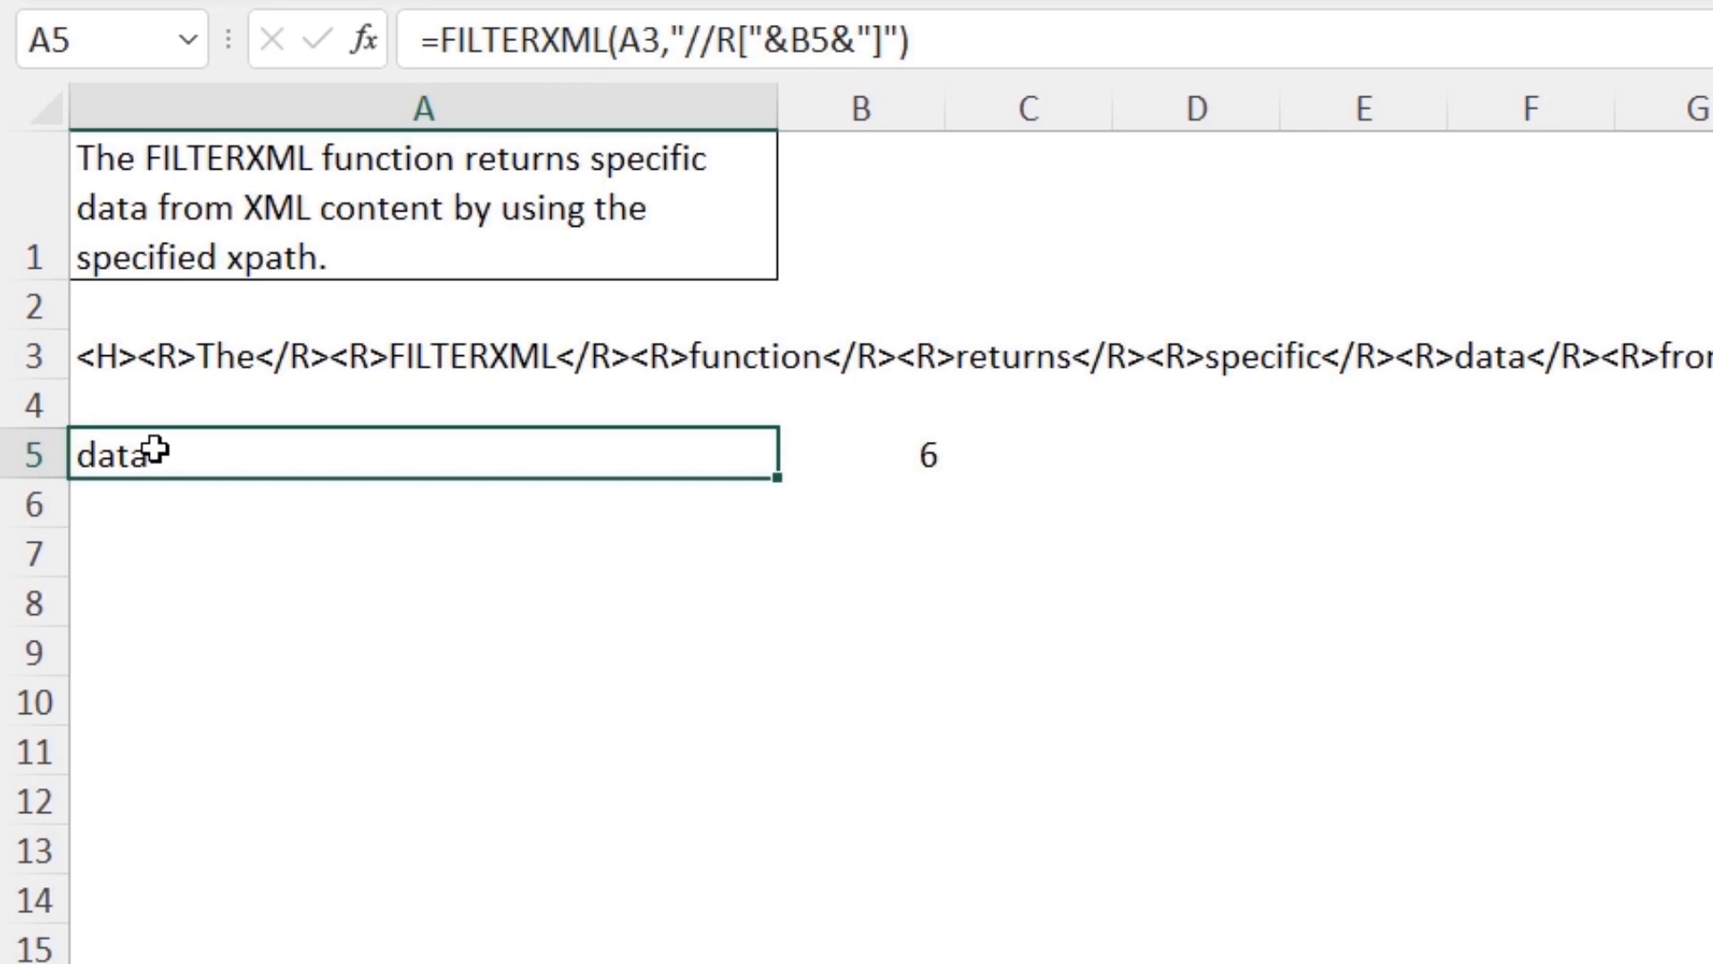
click(134, 353)
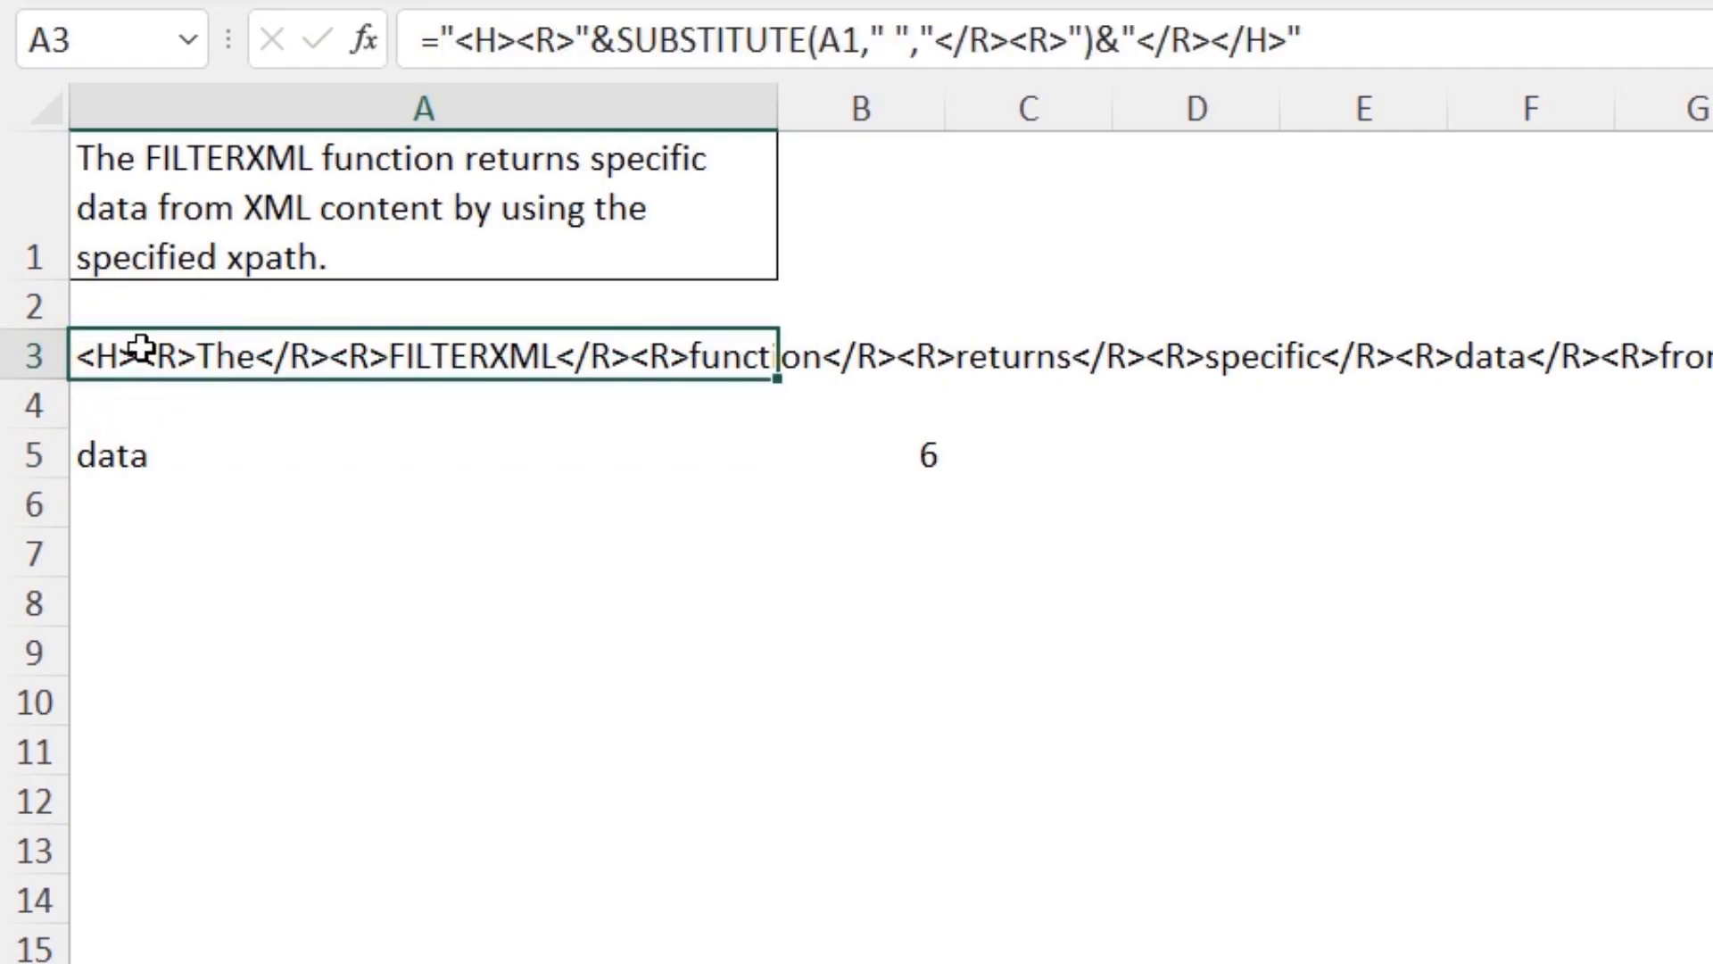
drag(1365, 40, 439, 38)
right_click(535, 39)
click(655, 124)
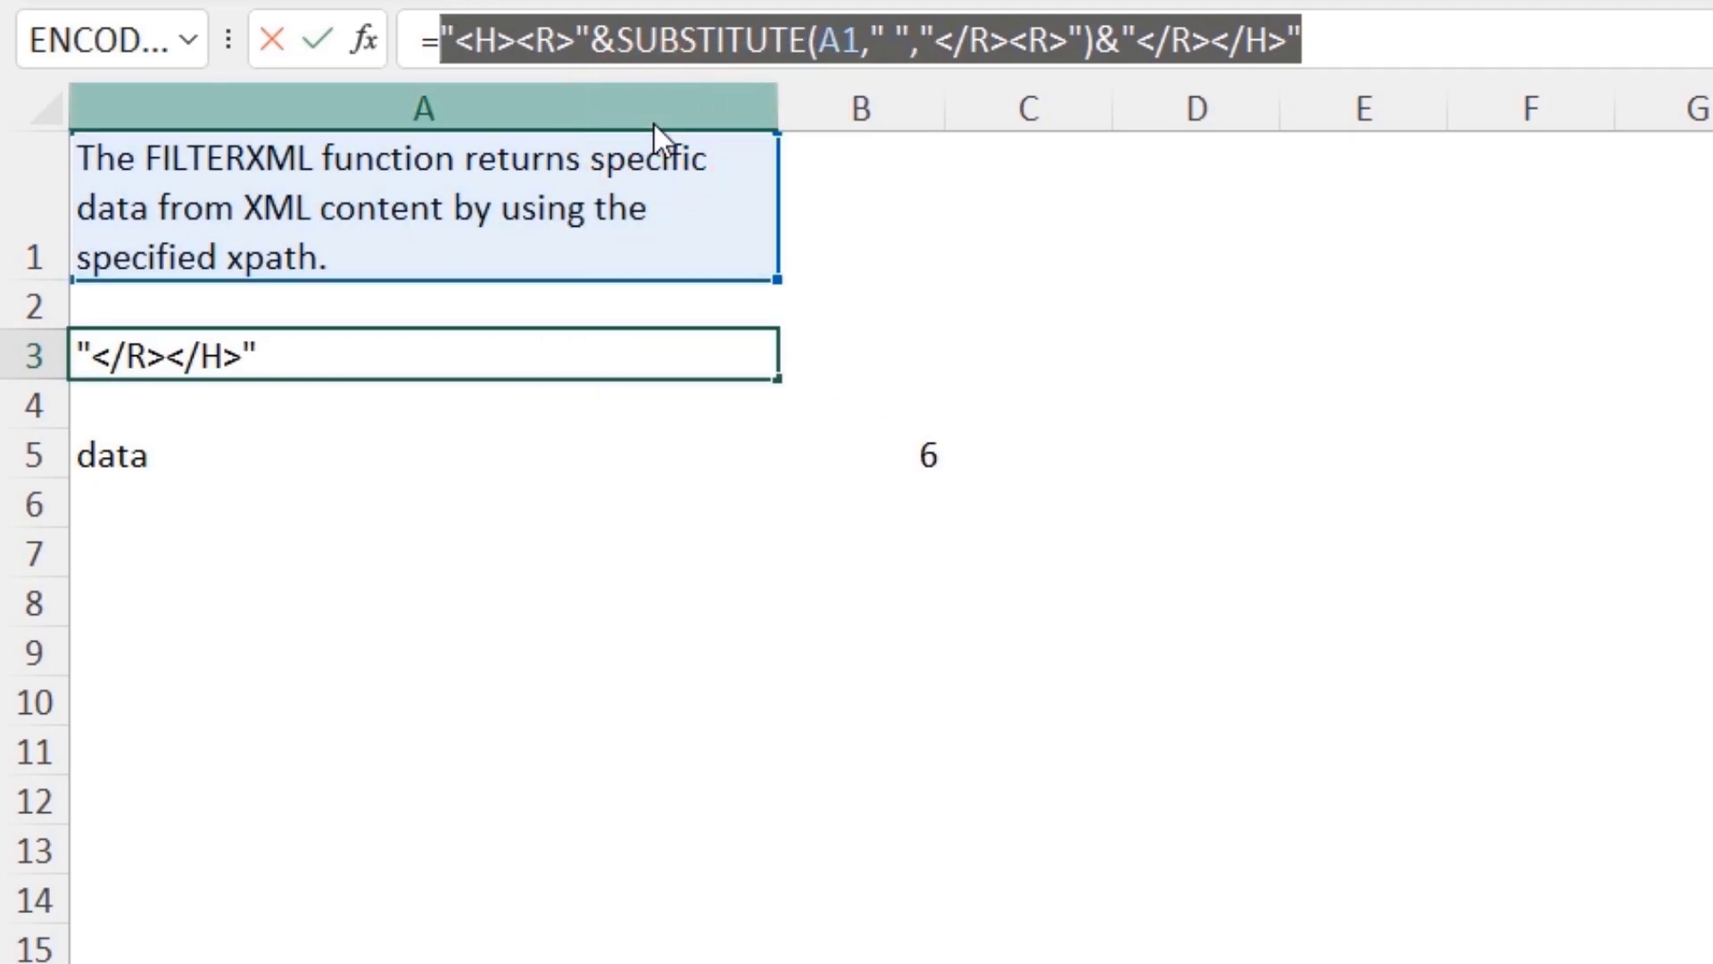
key(Escape)
Step: Replace the A3 reference in A5's FILTERXML formula with the copied SUBSTITUTE expression, and commit the combined formula
click(121, 463)
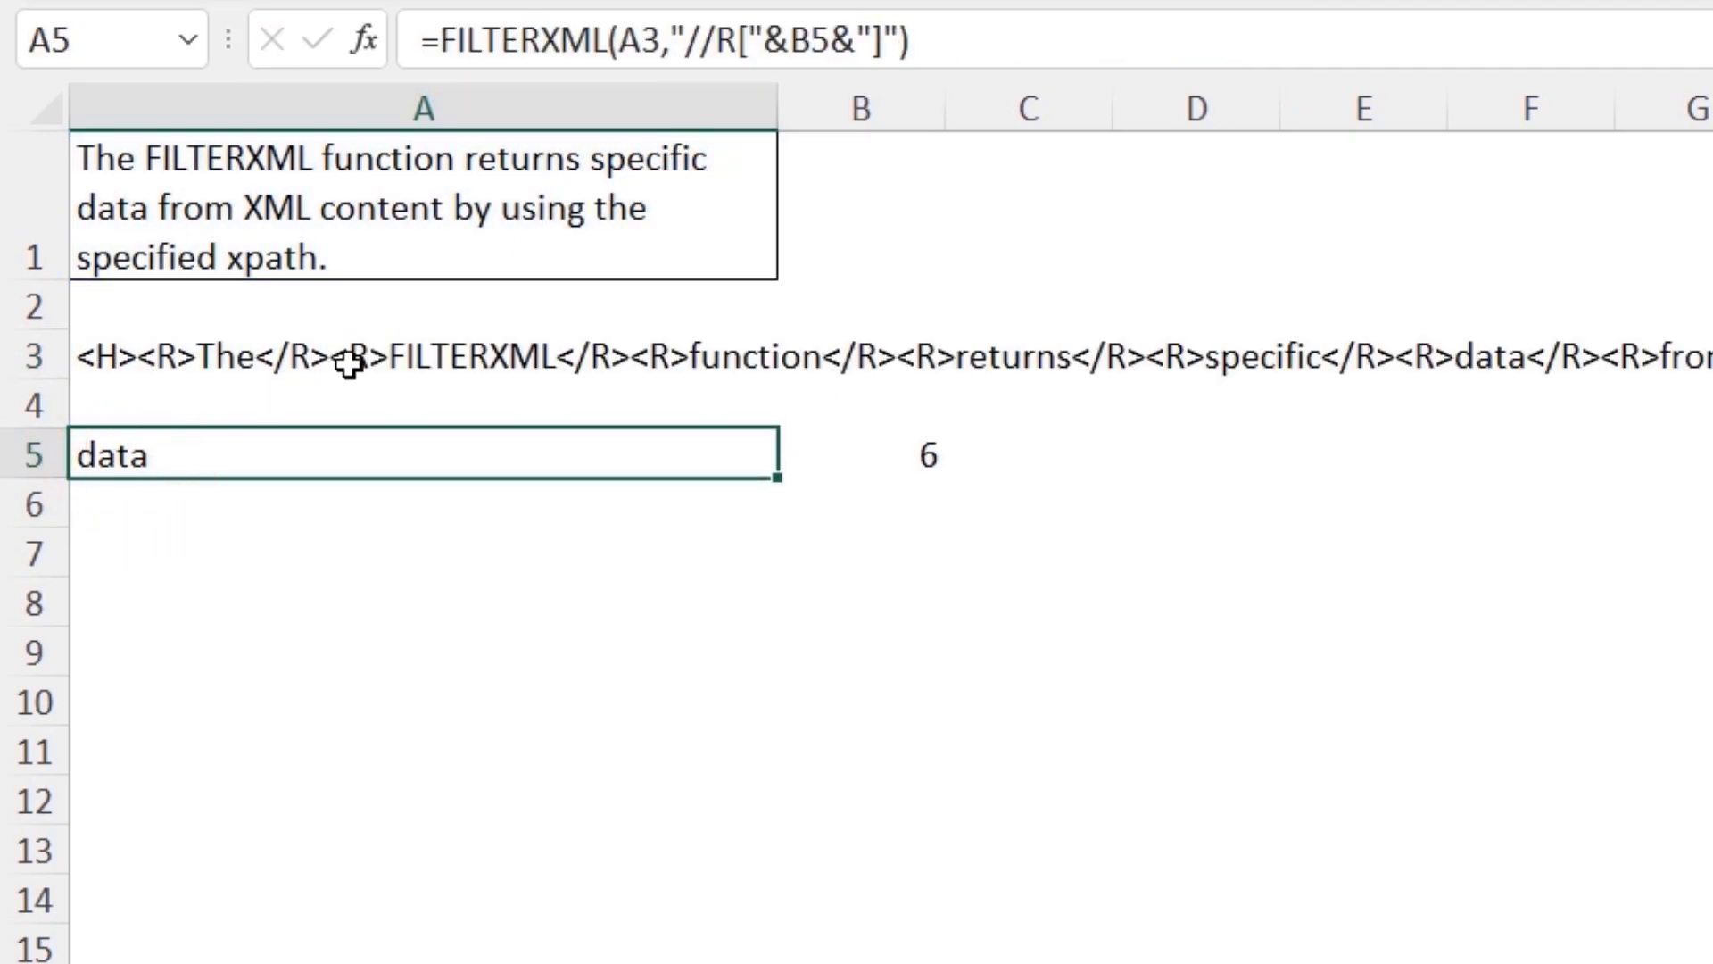
click(630, 38)
click(624, 43)
double_click(630, 41)
right_click(630, 41)
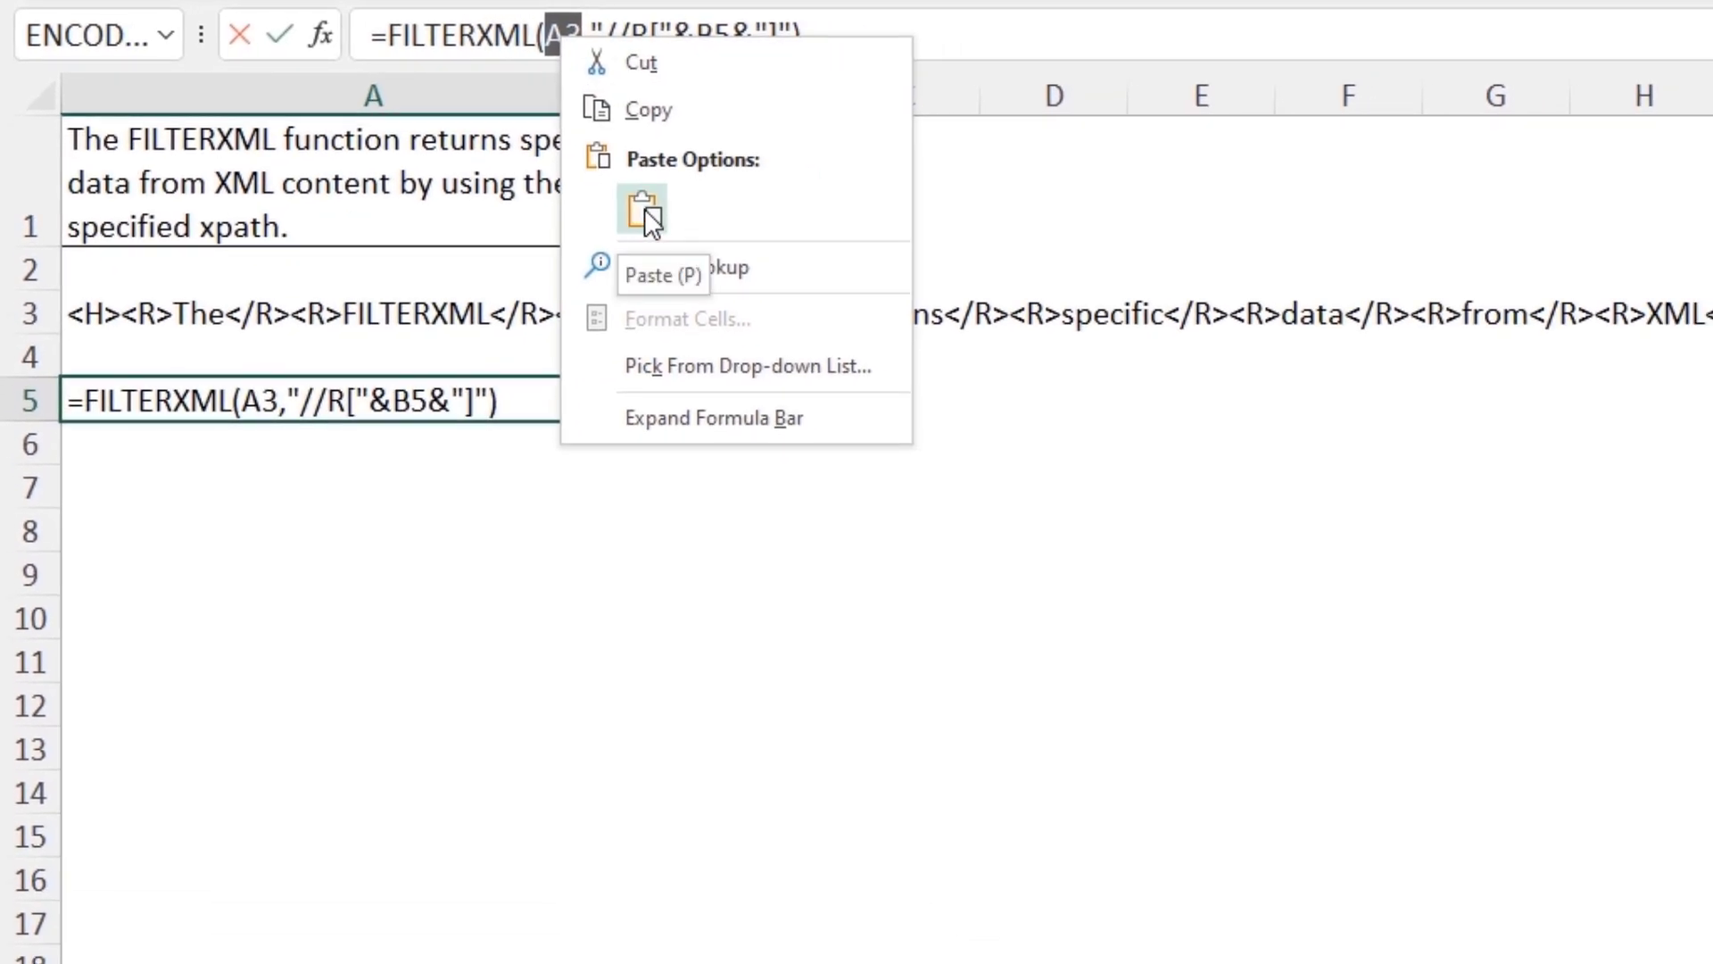
click(643, 207)
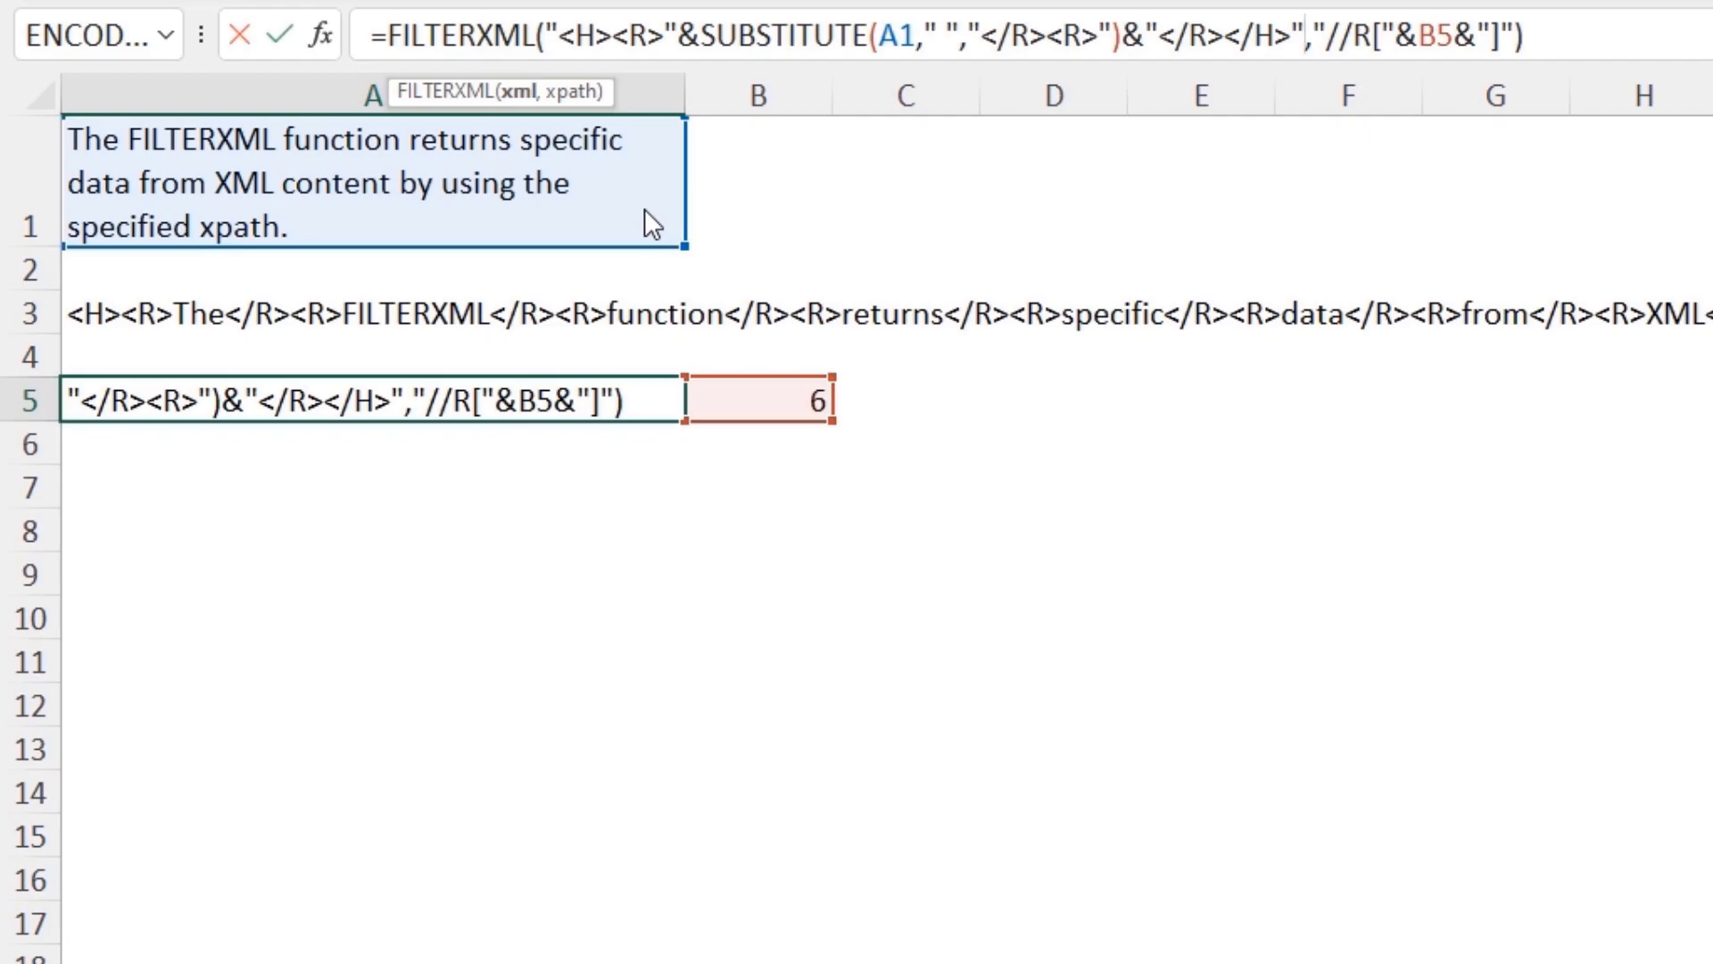
key(Return)
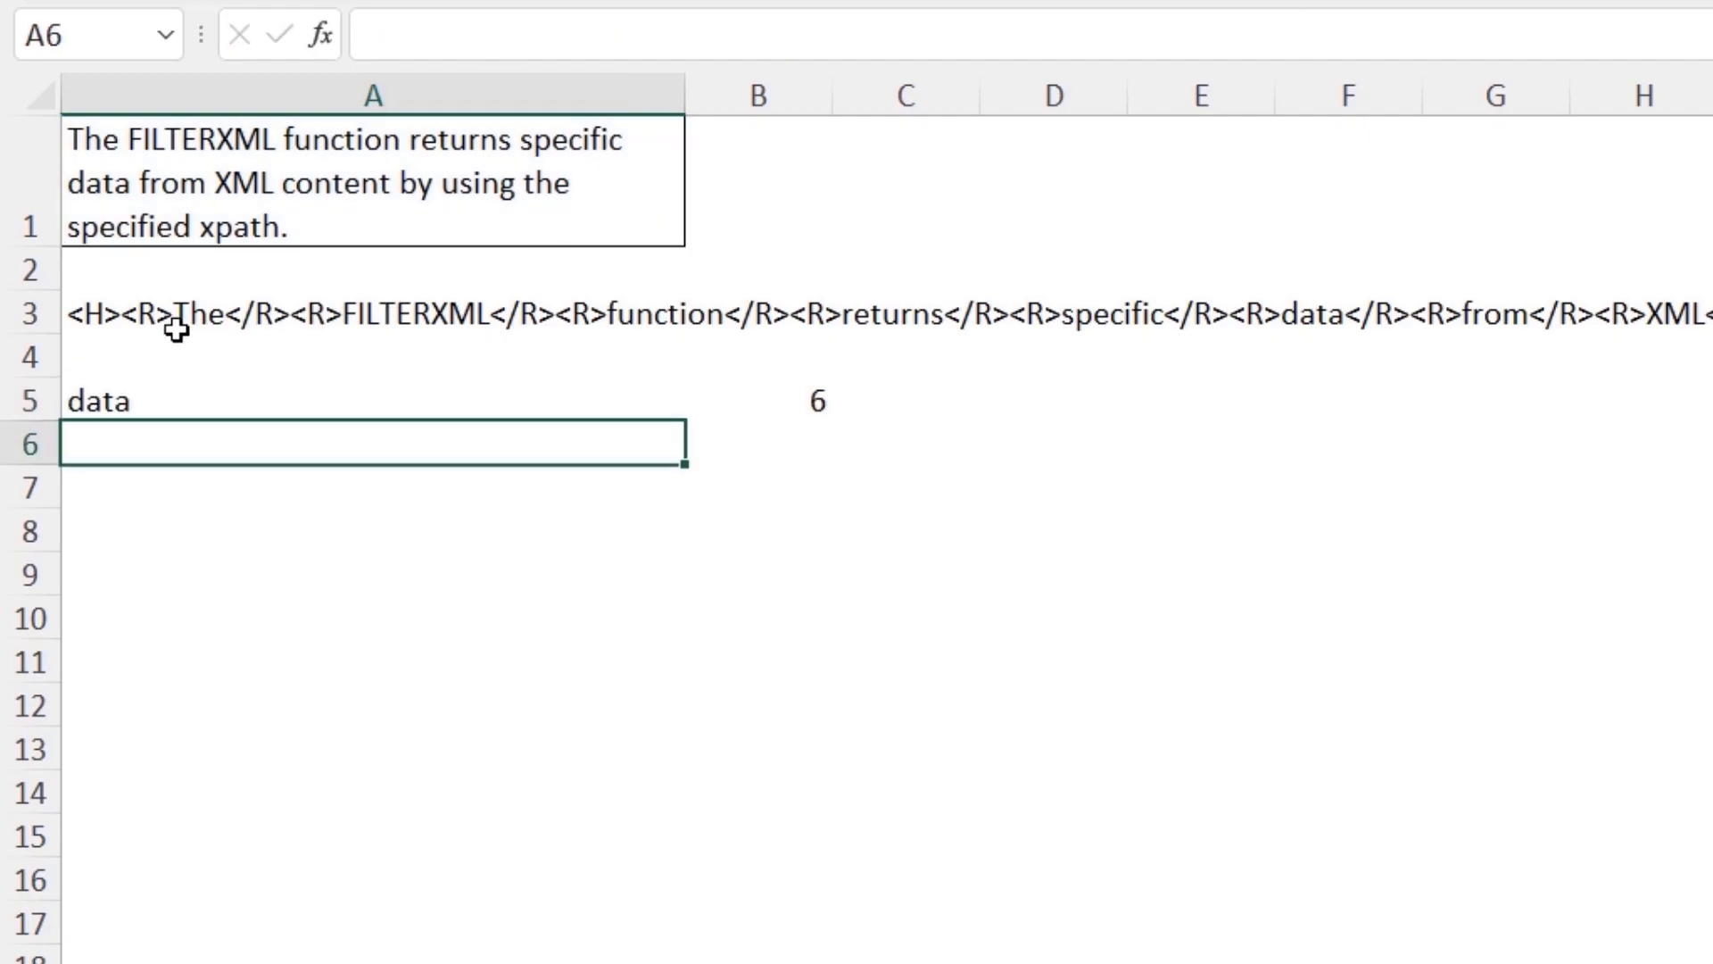
Step: Delete row 3, which holds the helper XML text
click(29, 314)
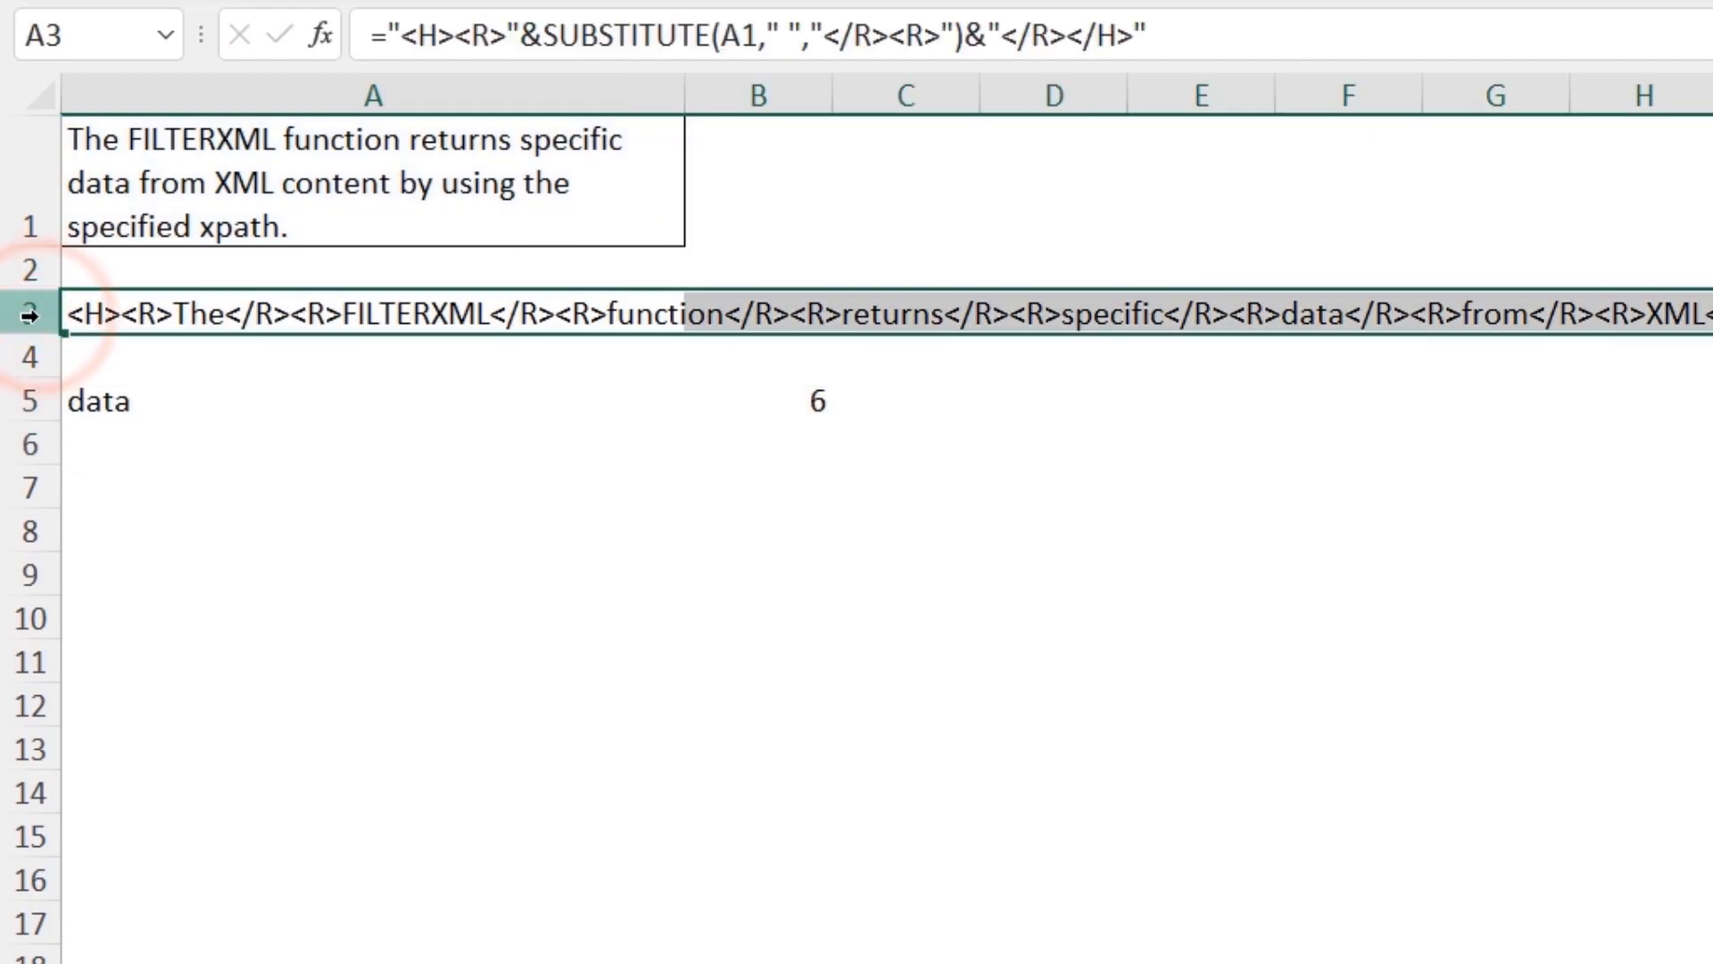
right_click(29, 314)
click(143, 700)
Step: Set the word position in B4 to 7, and replace it with last() to extract the final word
click(803, 357)
text(7)
key(Return)
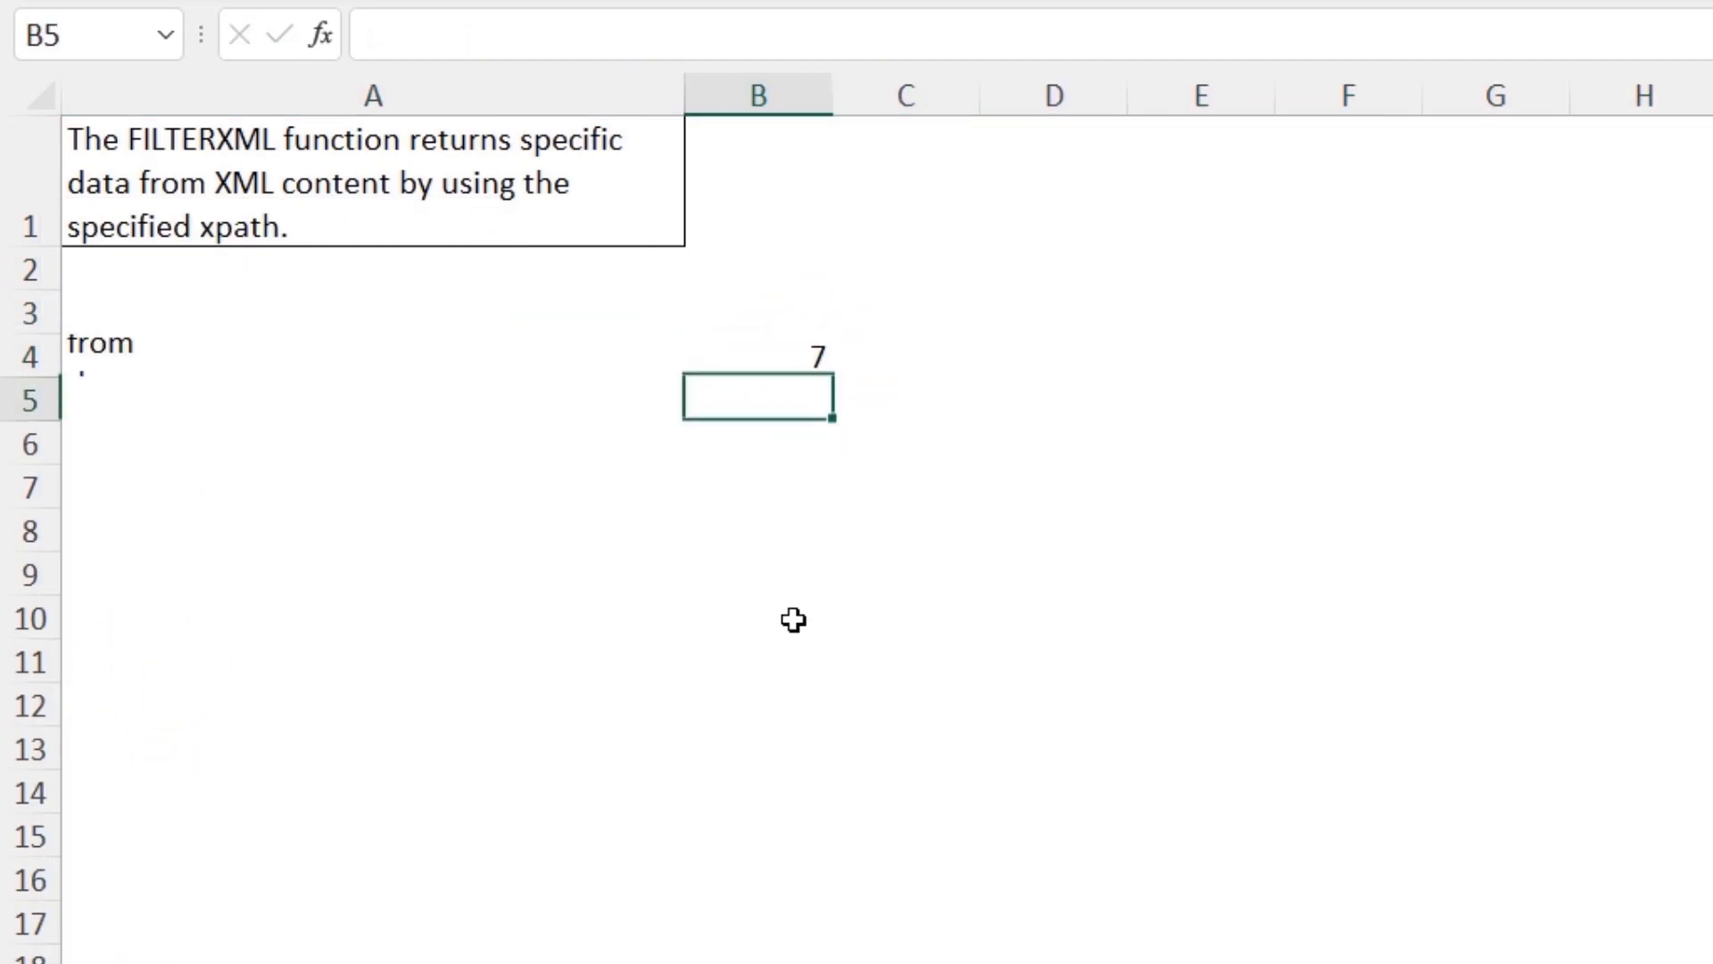
key(Up)
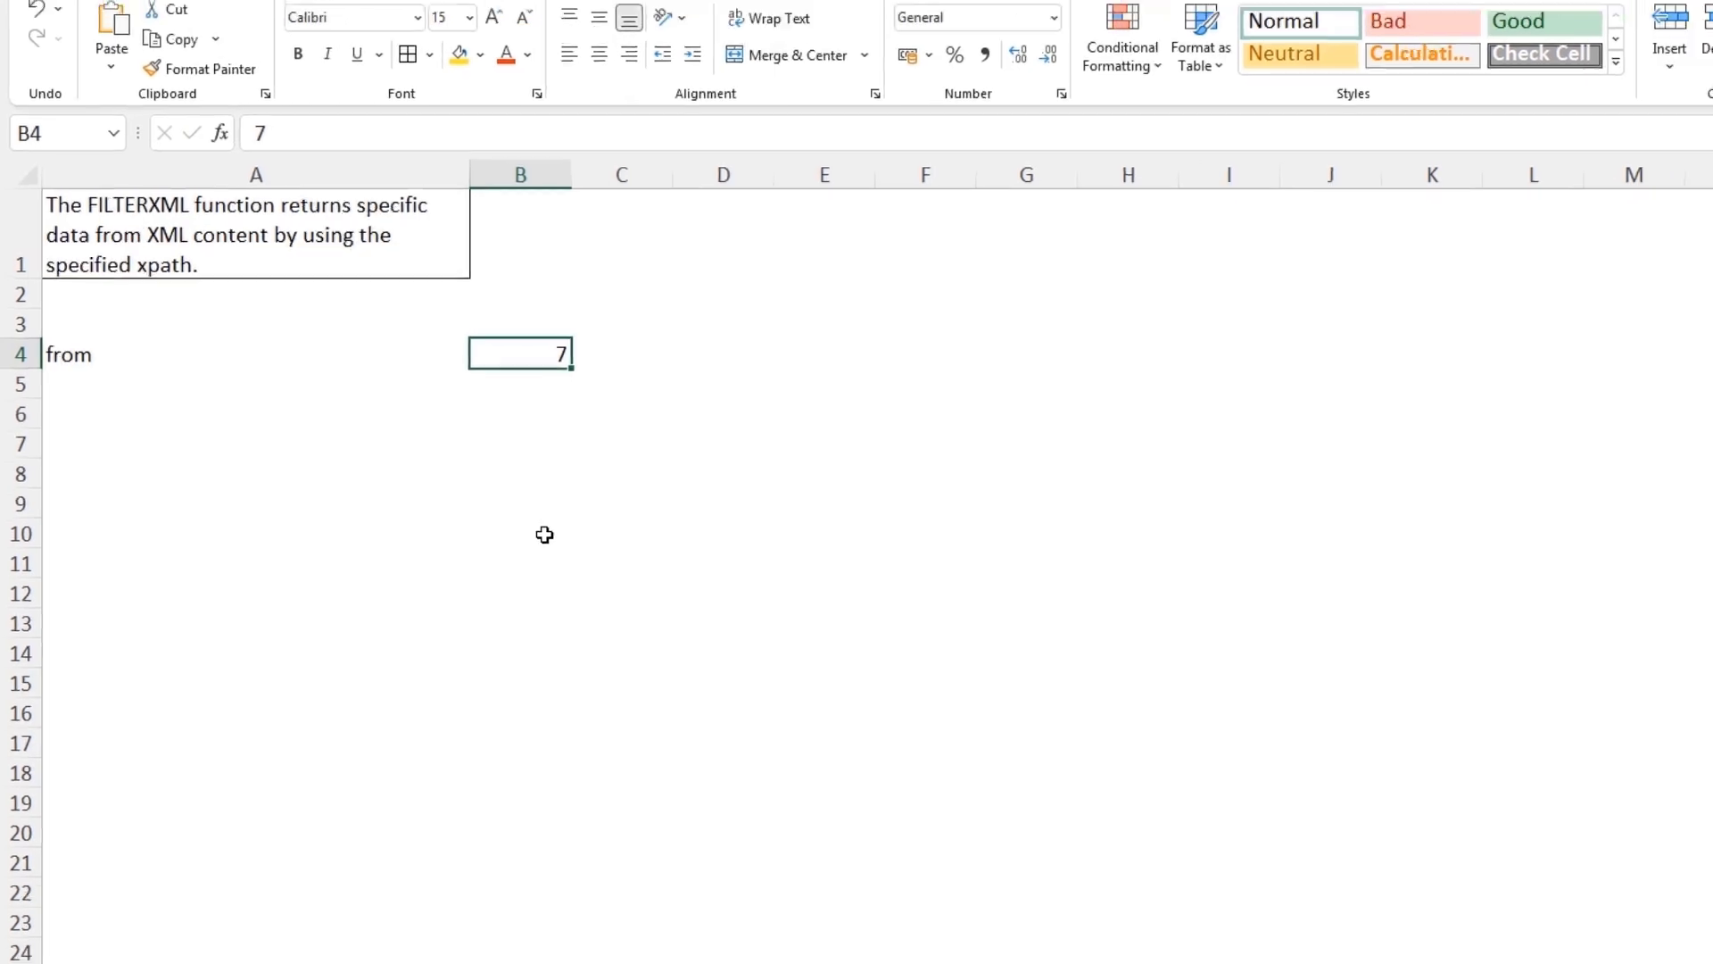
text(last())
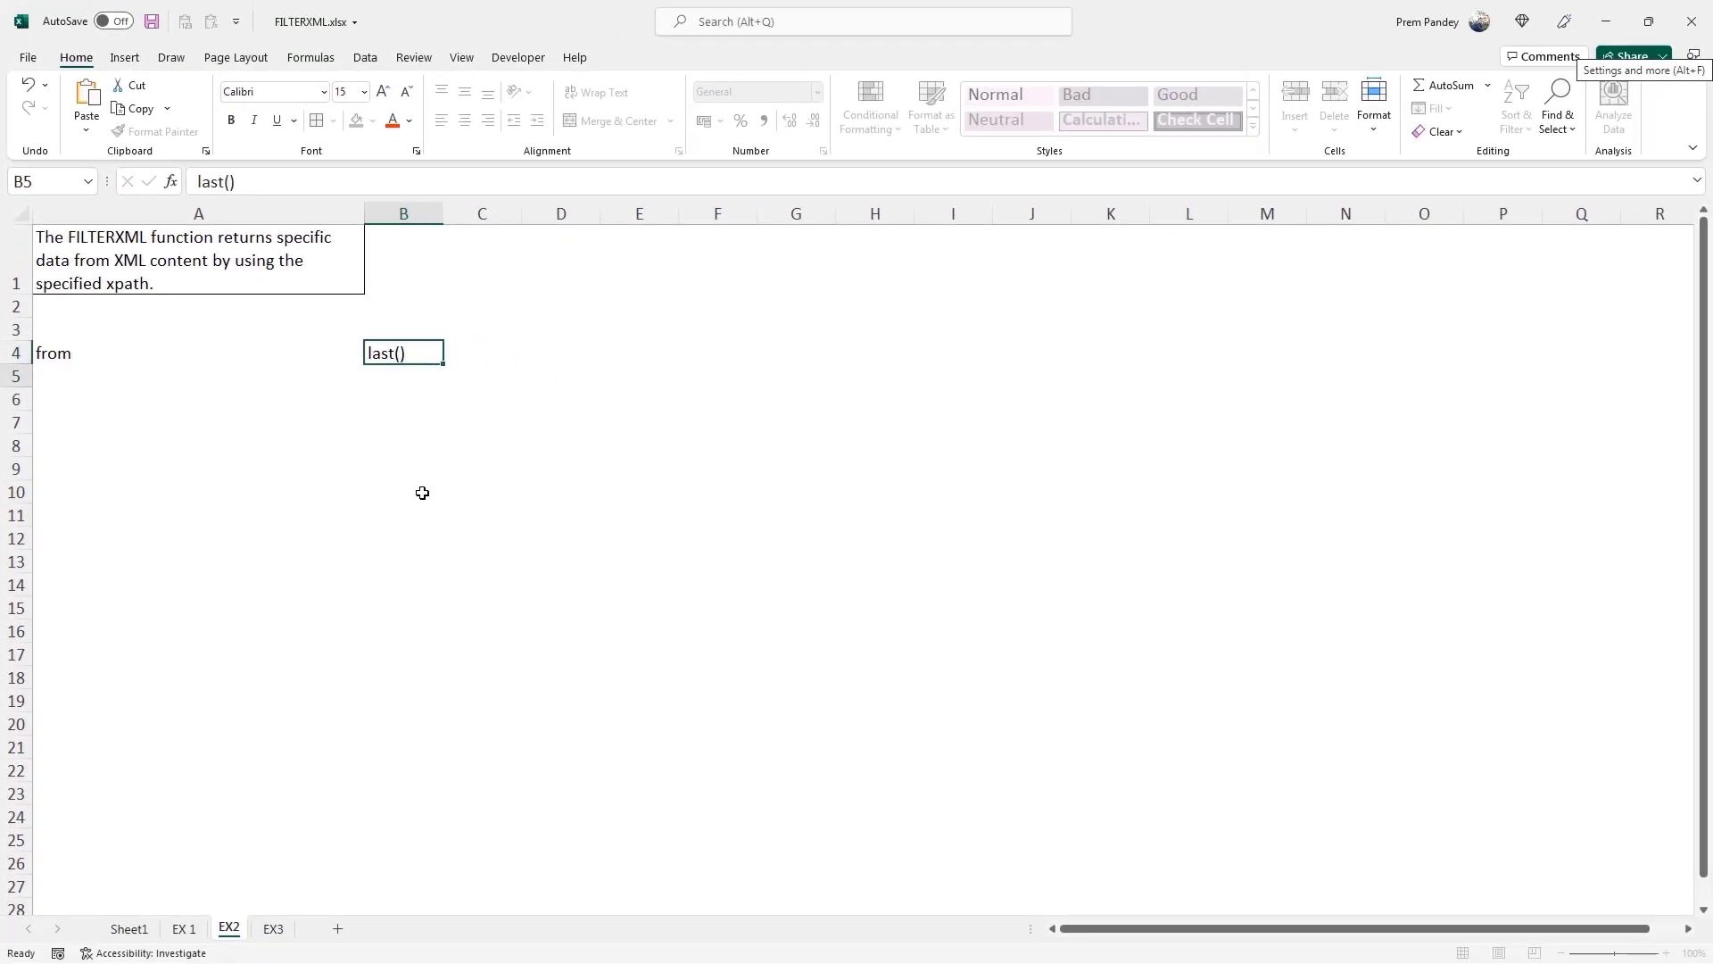
key(Return)
key(Up)
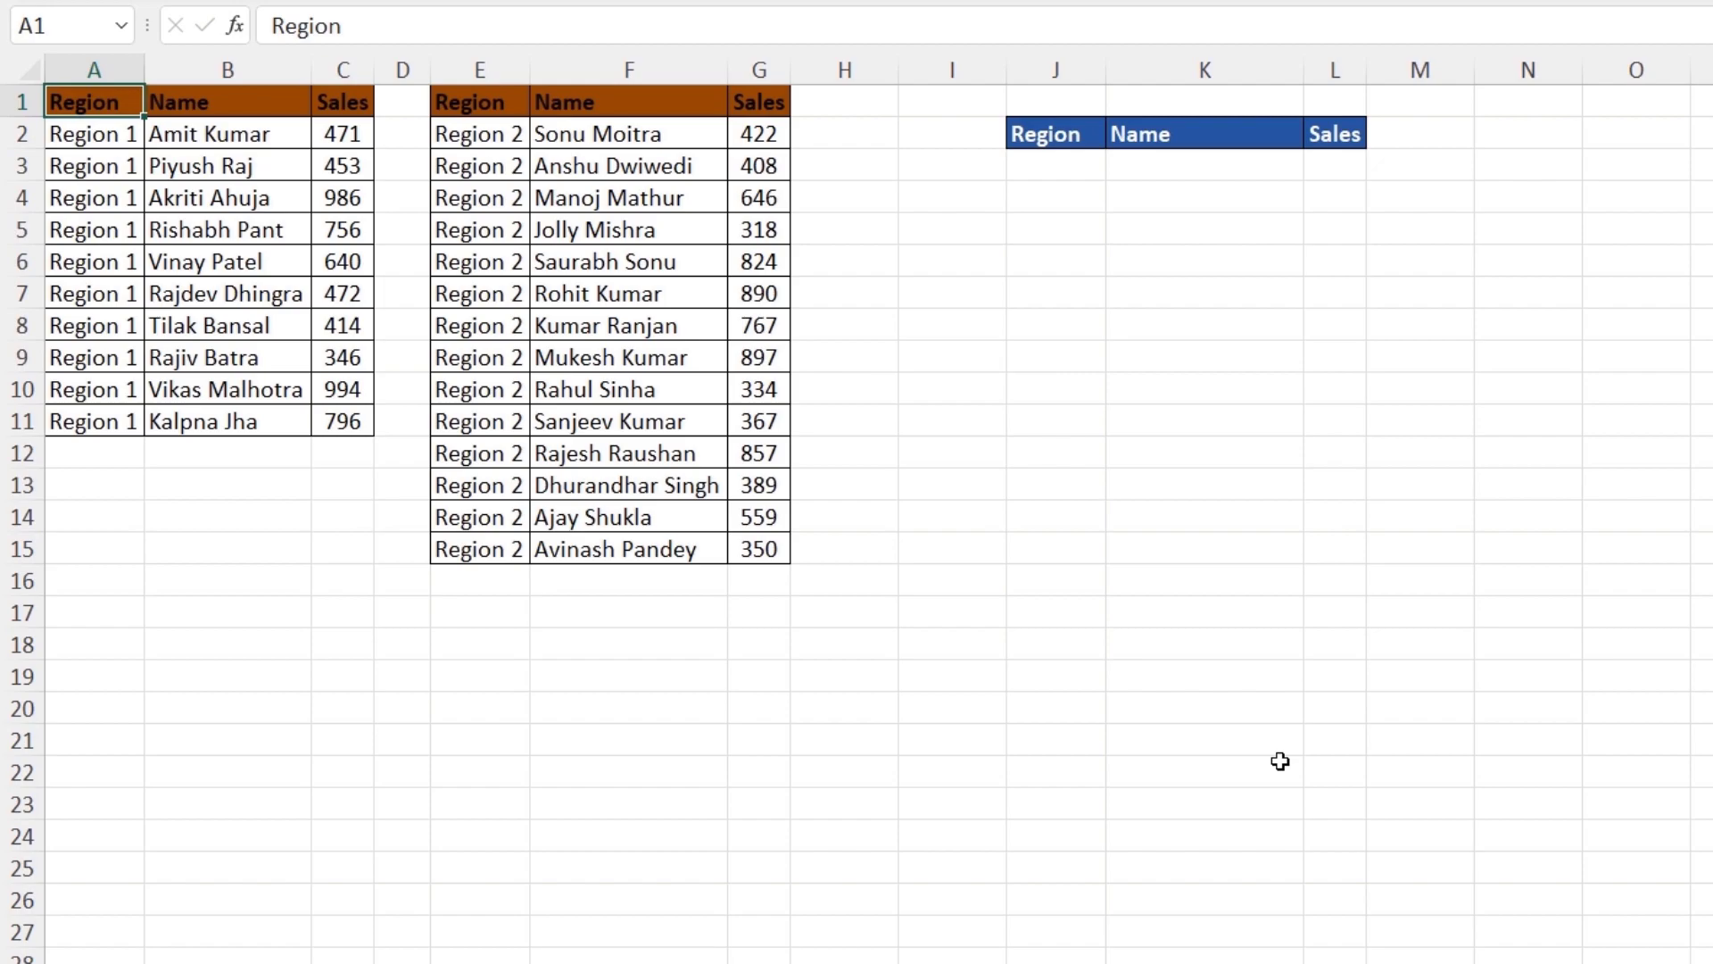
Step: Copy the Region 1 rows A2:C11, paste them below the Region 2 list at E16, and undo the paste
drag(116, 132, 342, 420)
key(ctrl+c)
click(451, 576)
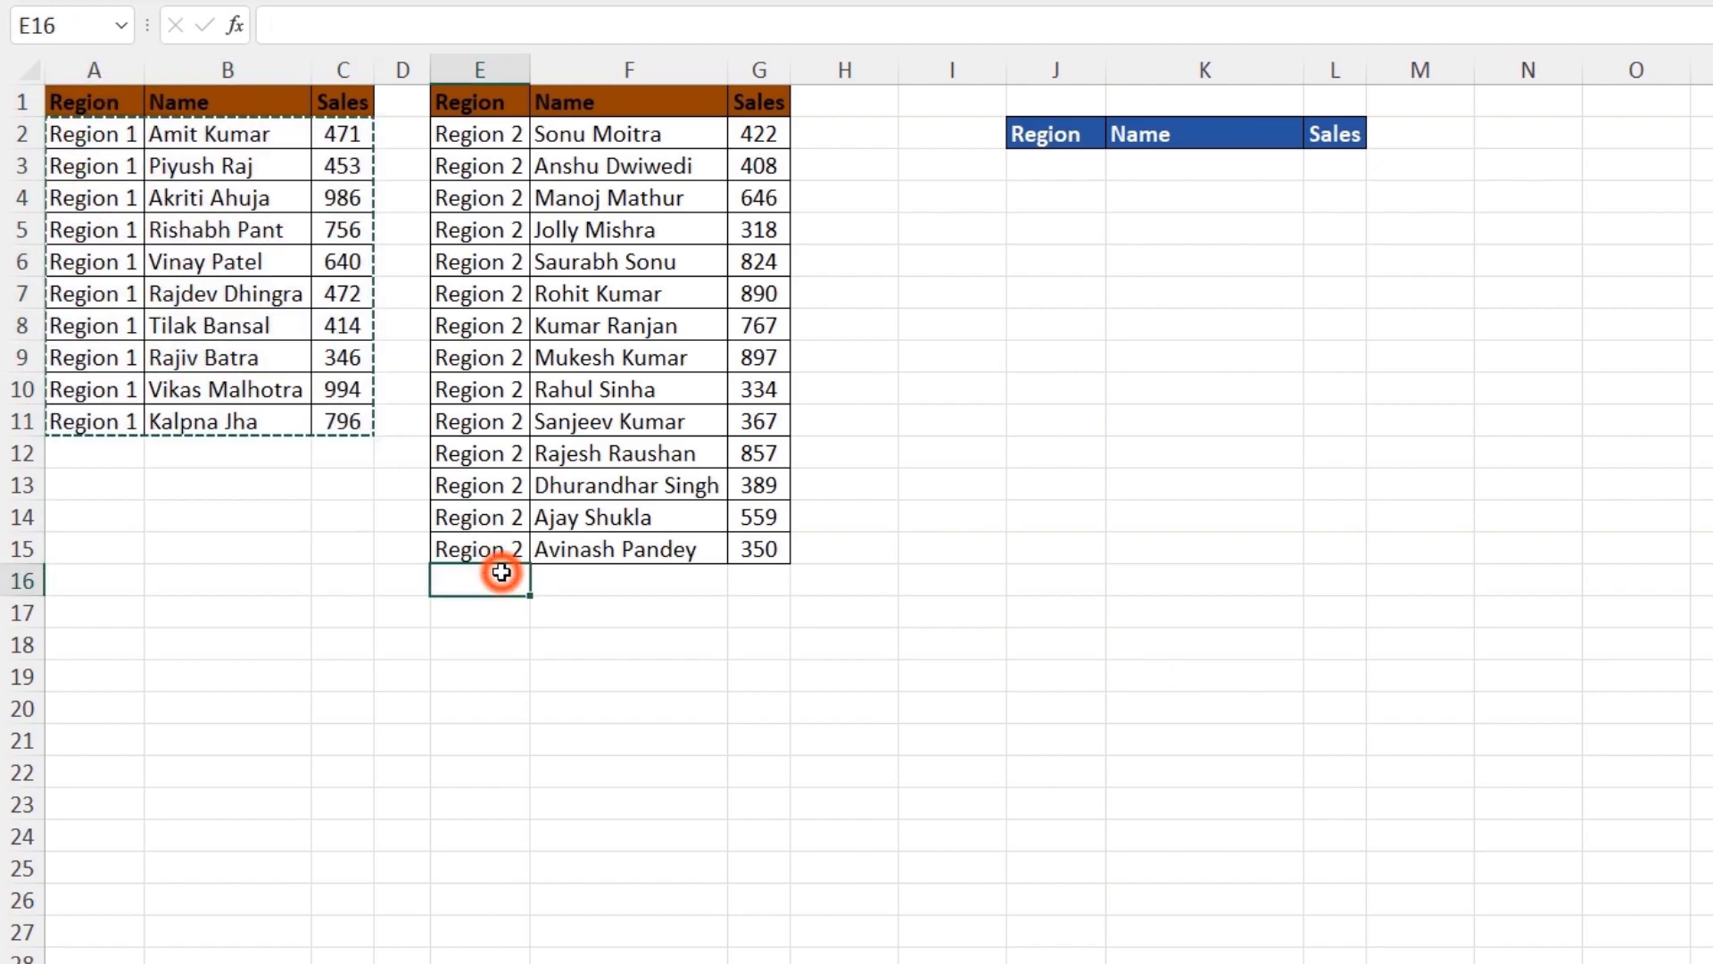
key(ctrl+v)
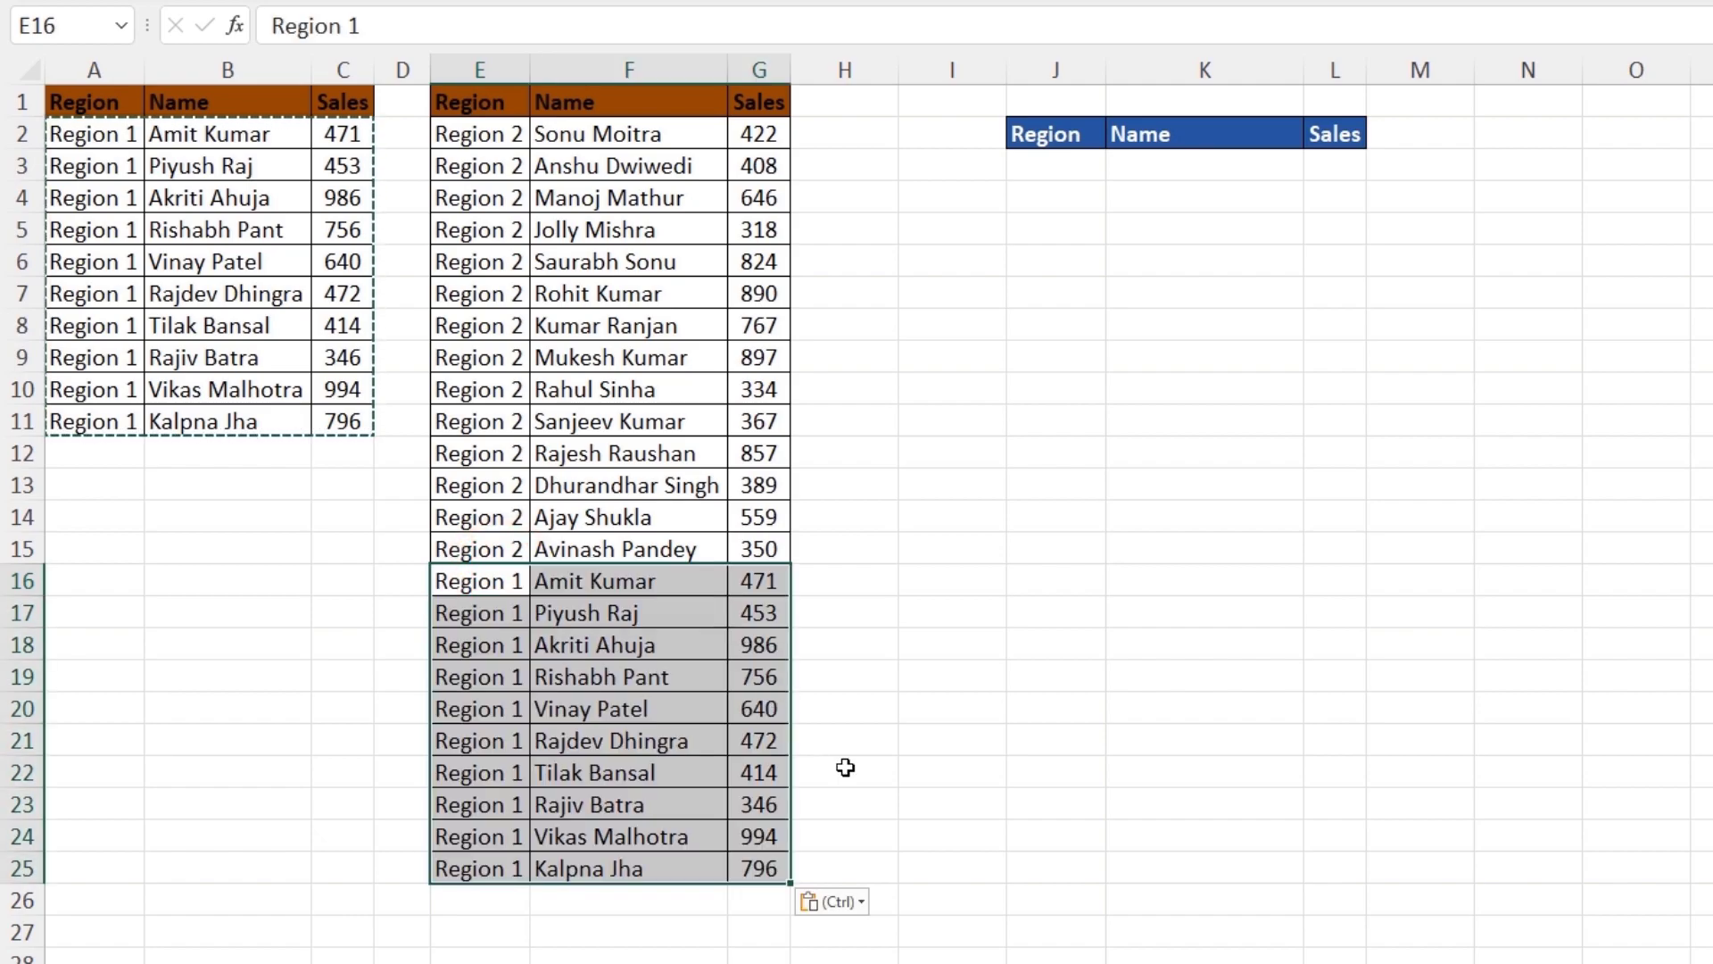
key(ctrl+z)
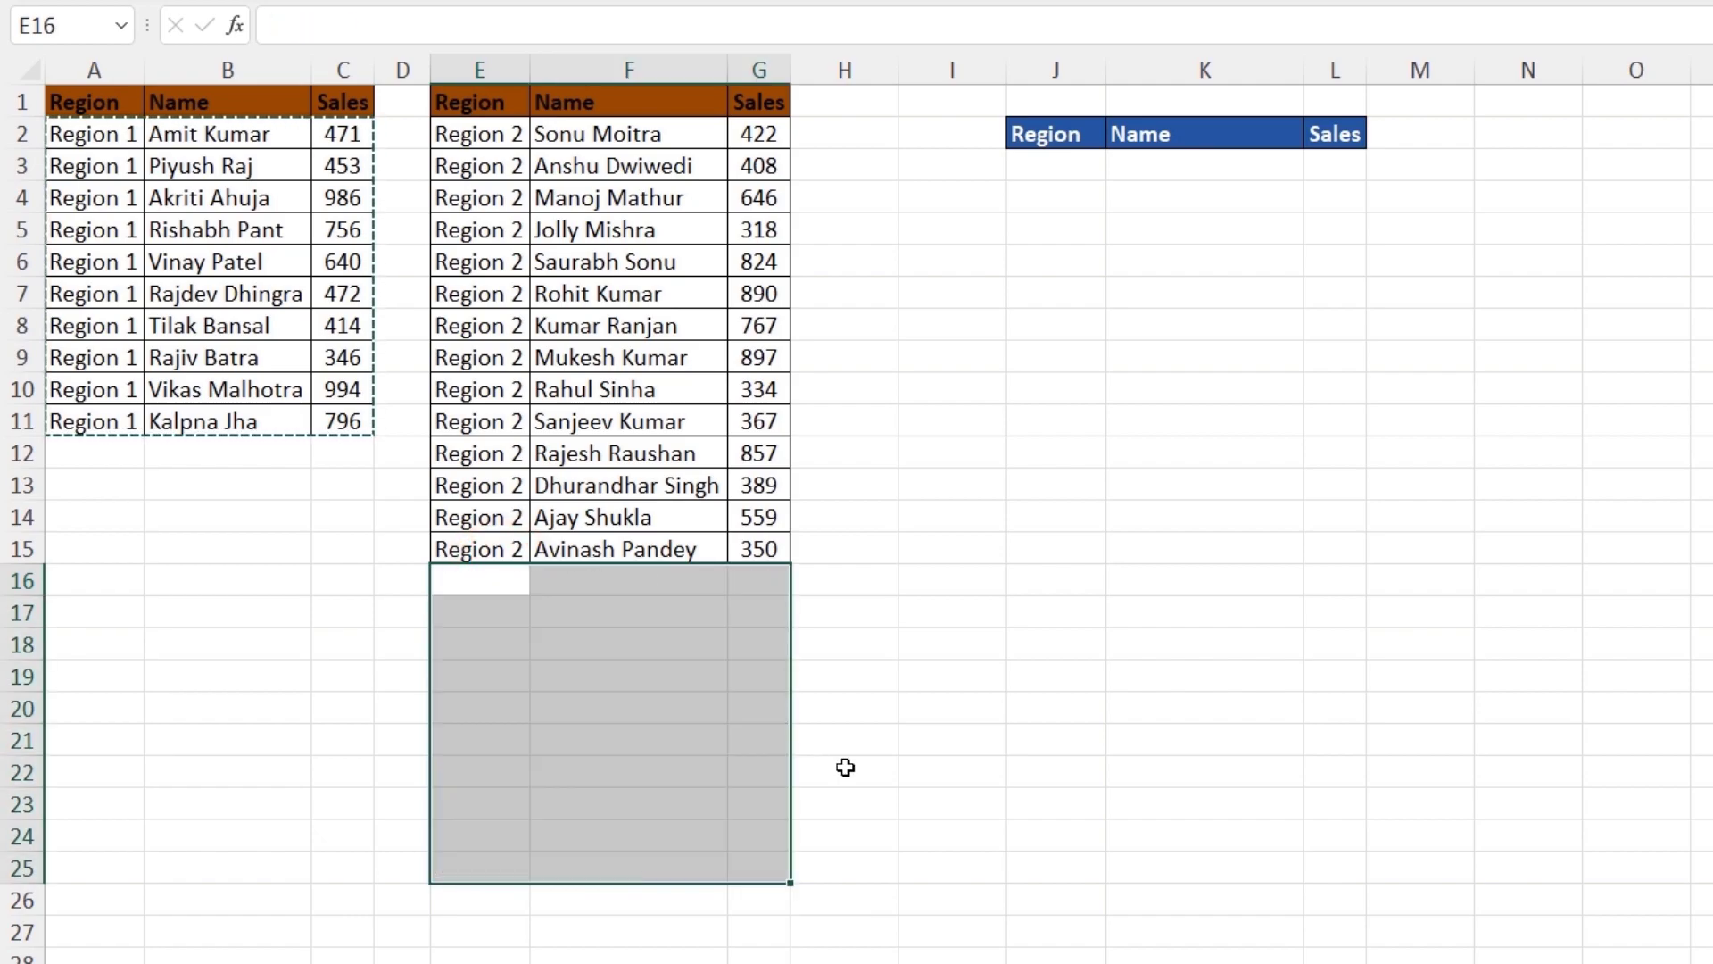
click(97, 133)
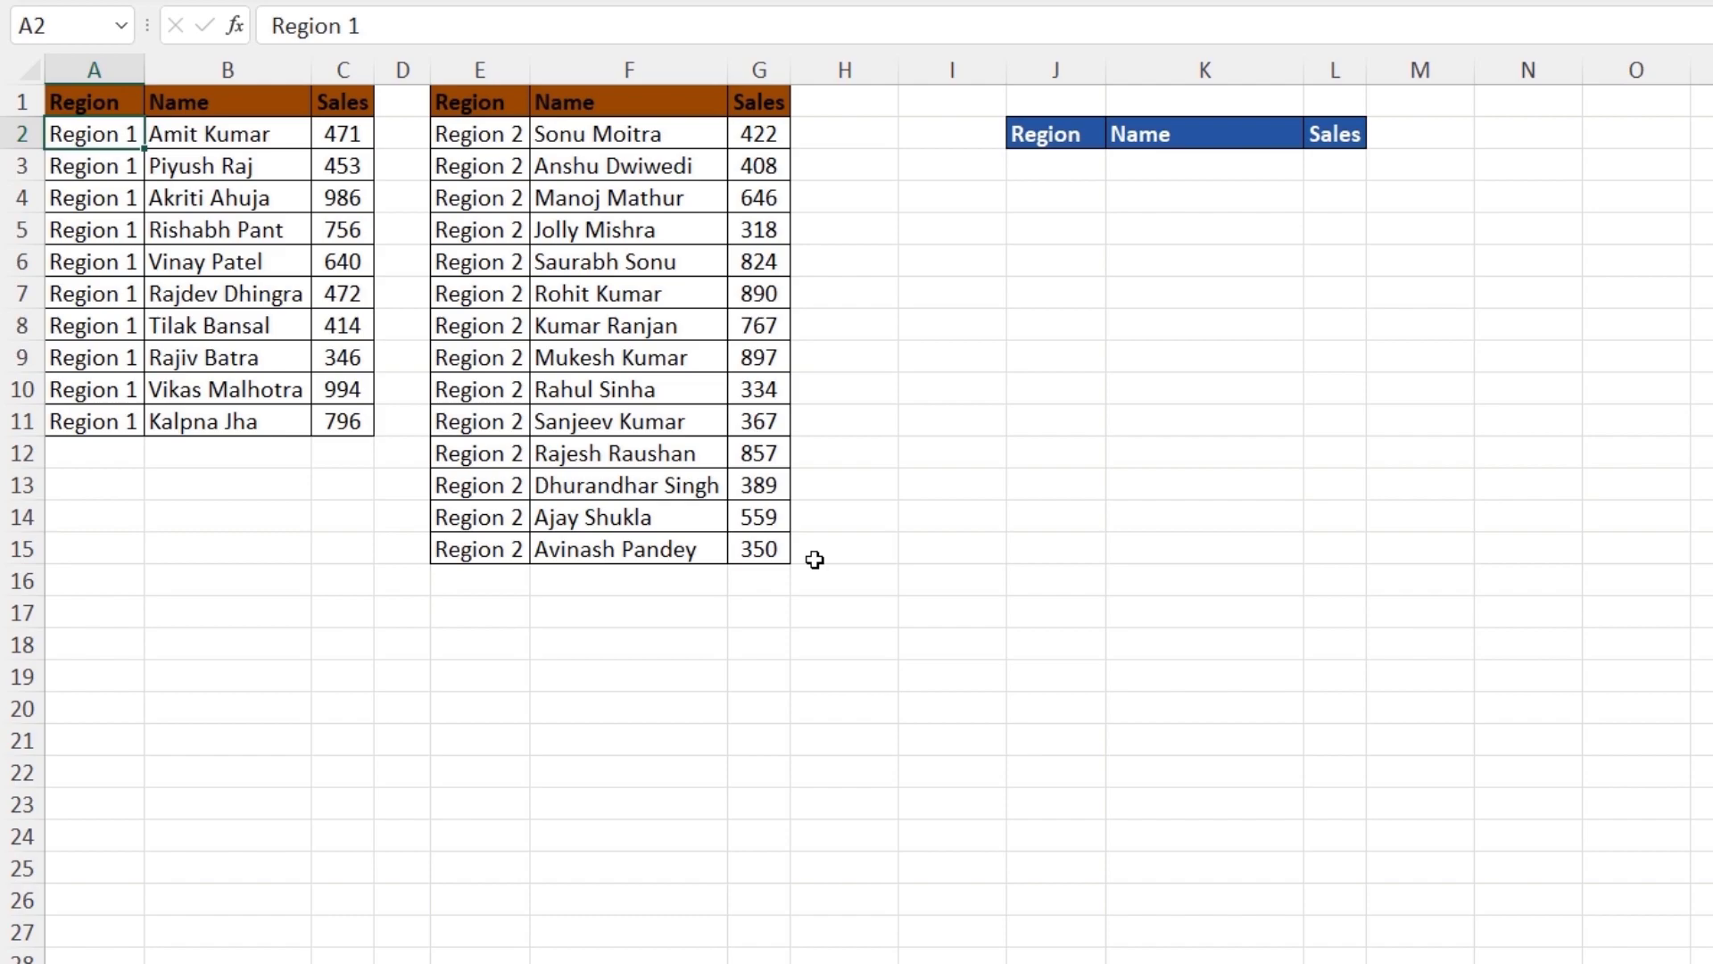
Step: Convert the Region 1 range A1:C11 into a table with headers
click(228, 196)
key(ctrl+t)
click(241, 616)
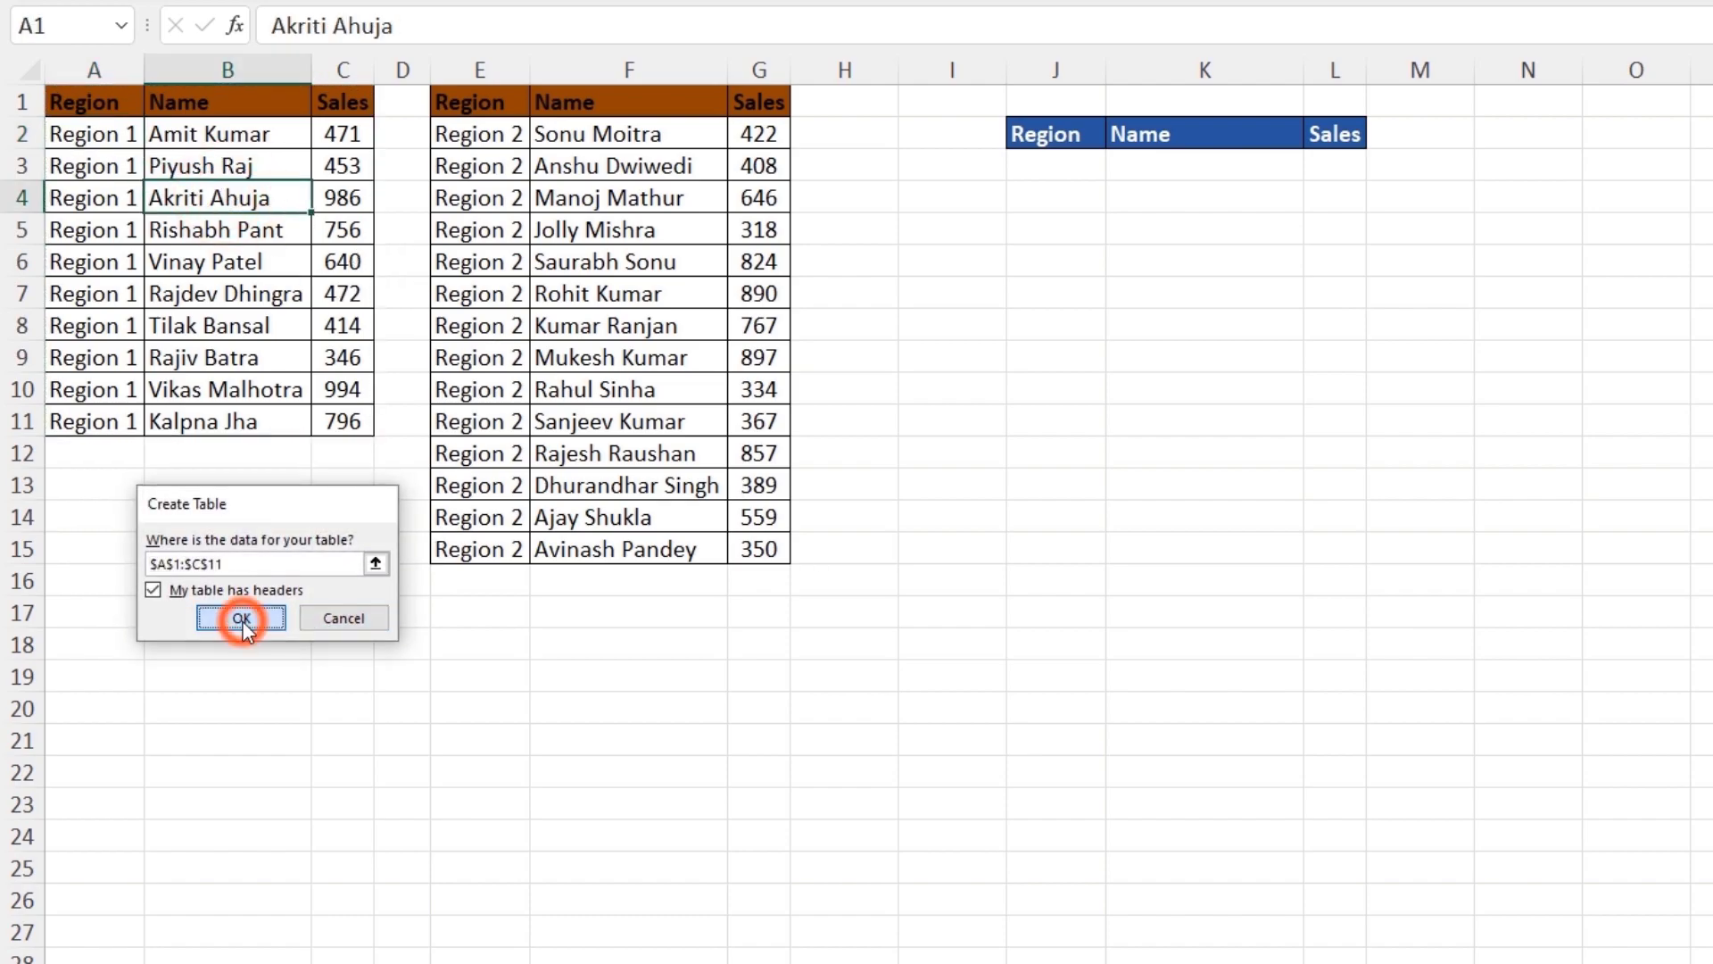
Step: Convert the Region 2 range E1:G15 into a table with headers
click(592, 293)
key(ctrl+t)
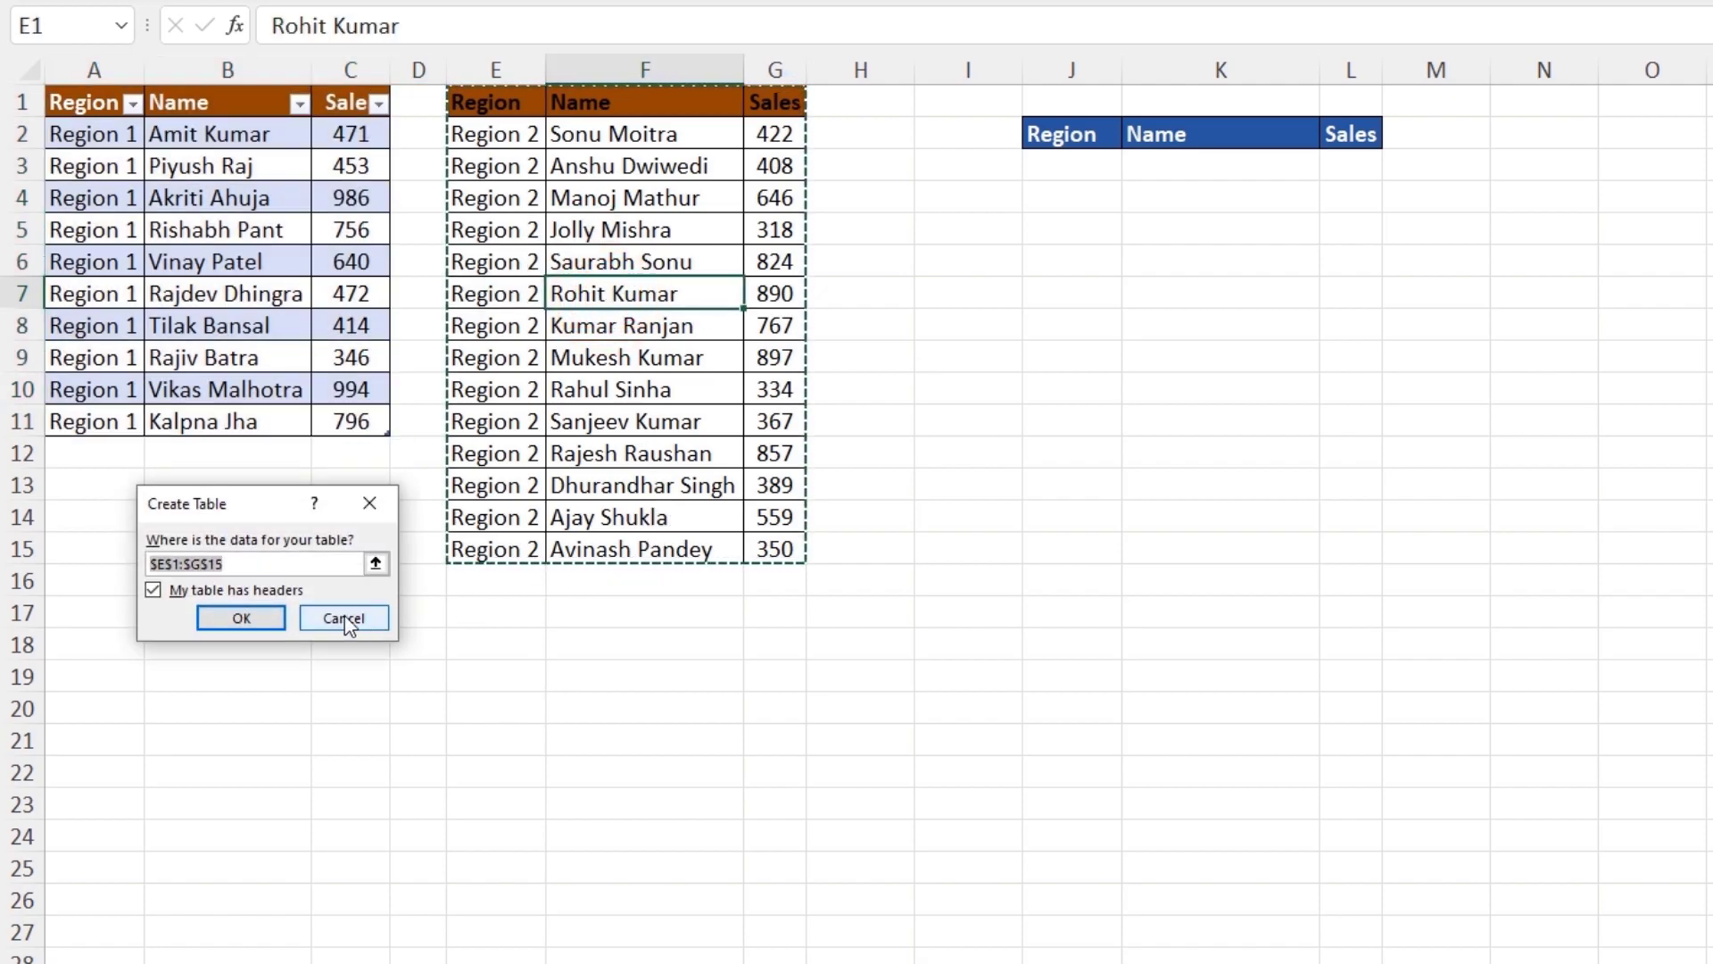
click(259, 615)
Step: Start a TEXTJOIN formula in I5 with the delimiter "</R><R>" and ignore_empty set to FALSE
click(979, 236)
text(=text)
key(Down)
key(Tab)
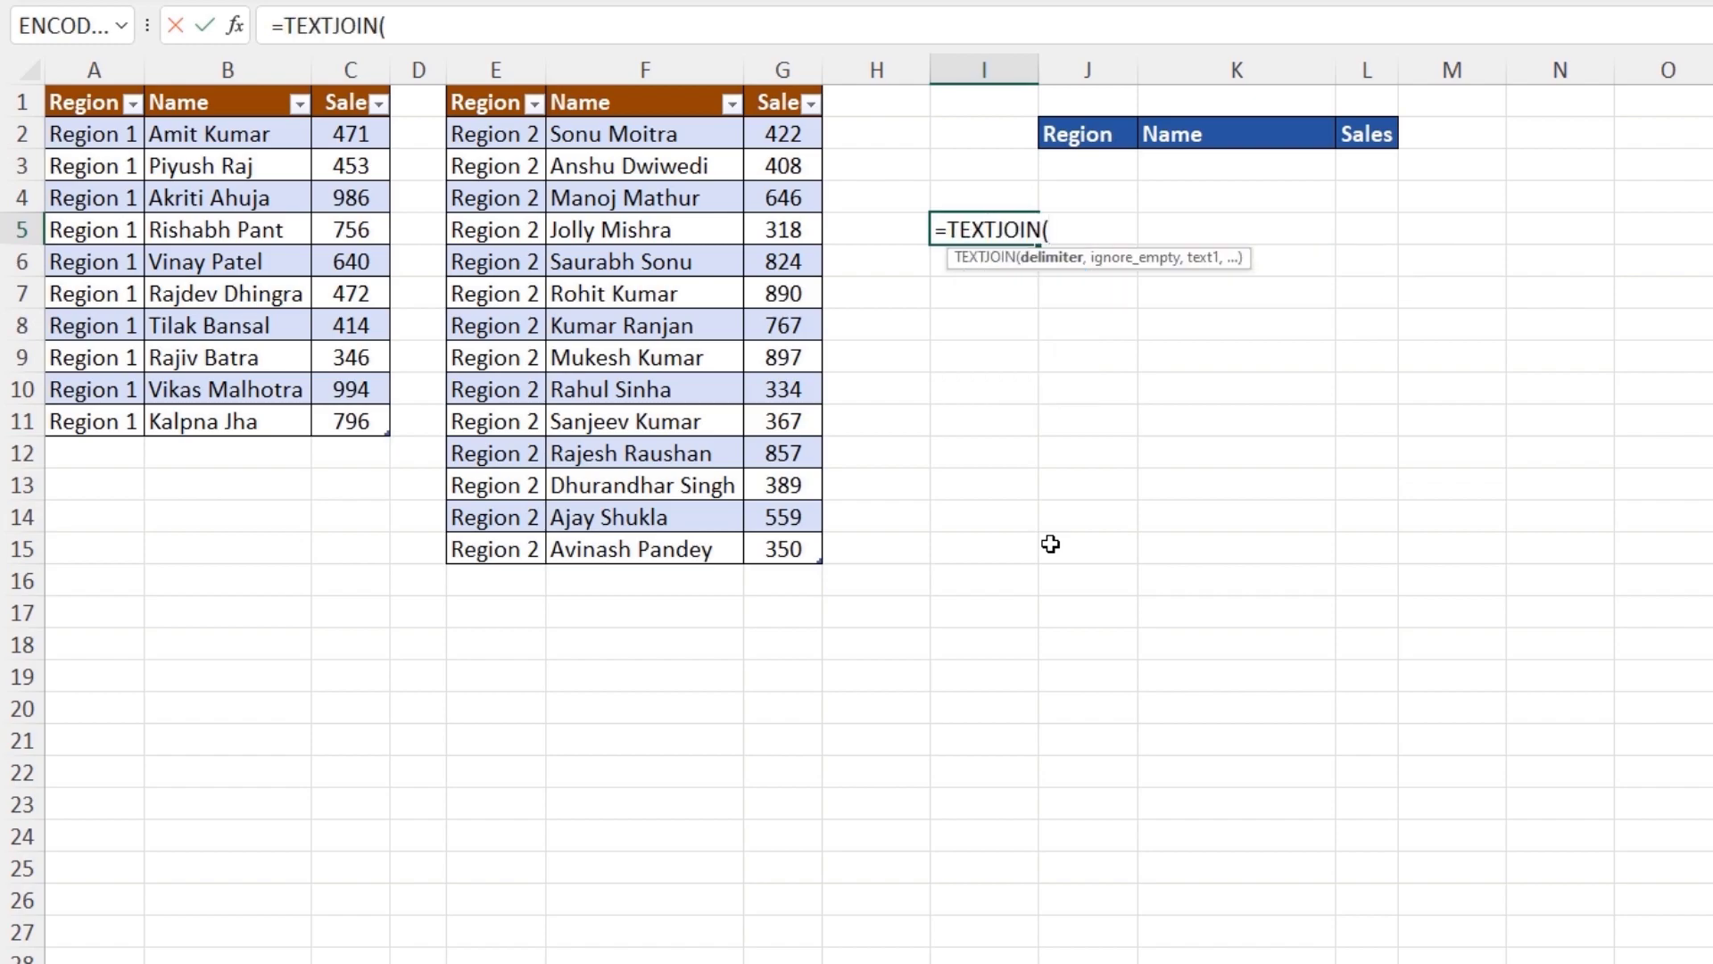
text("</R><R>")
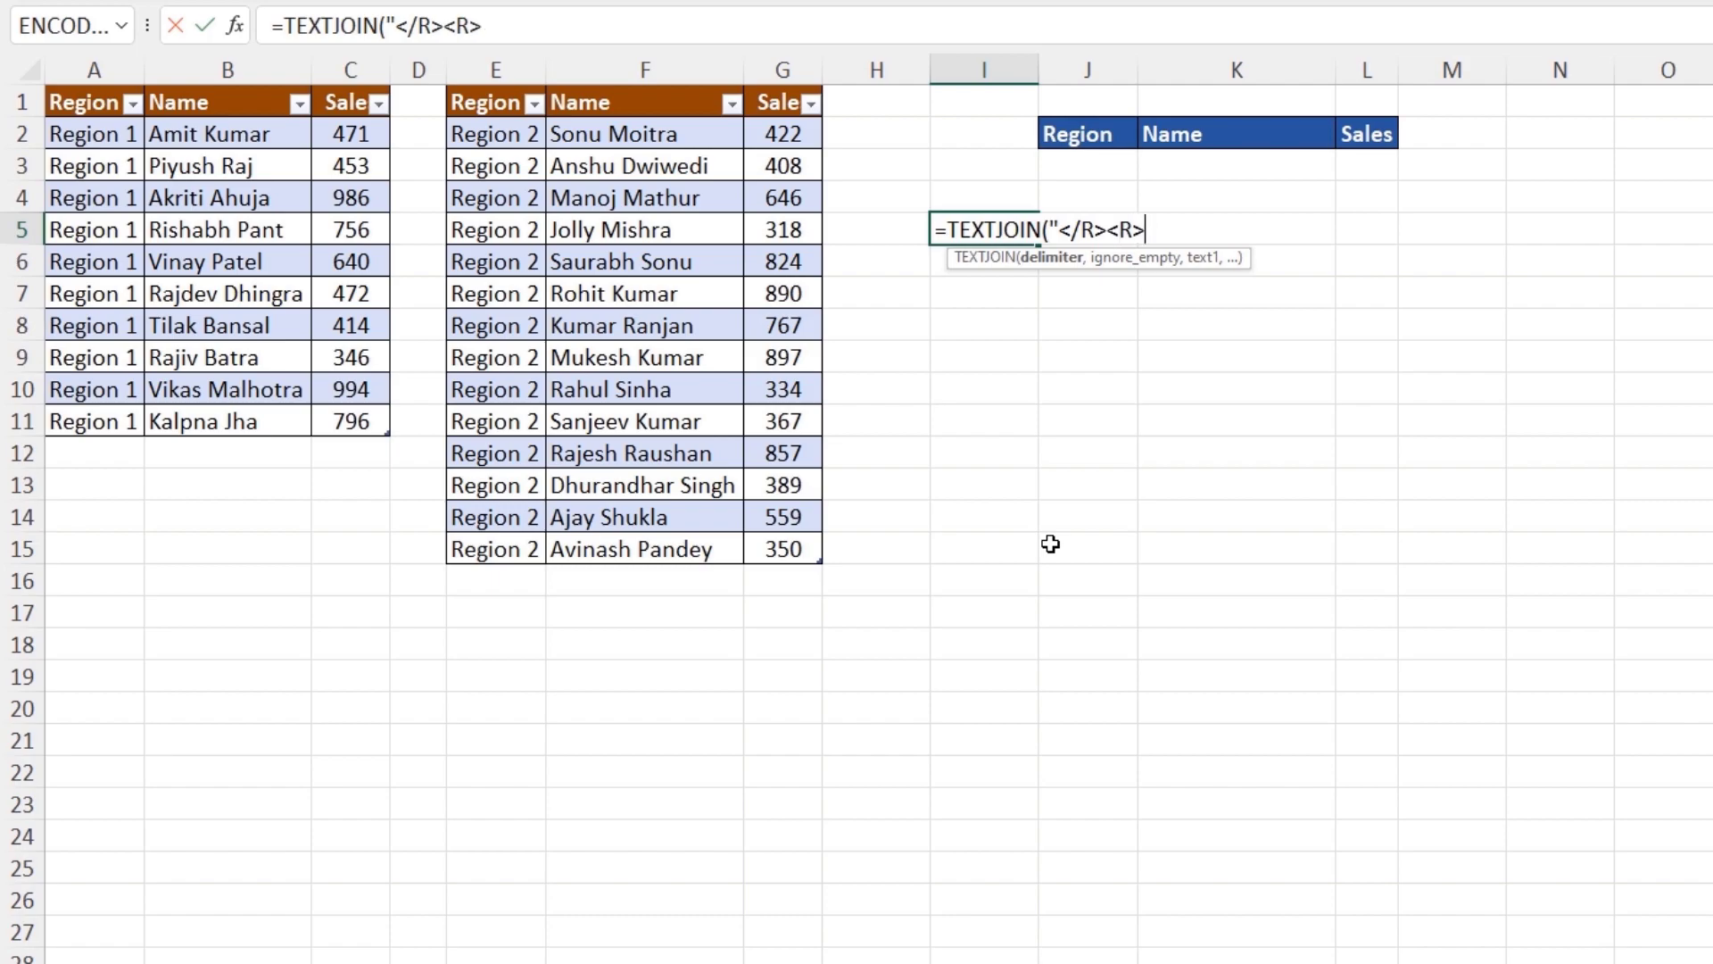
text(,)
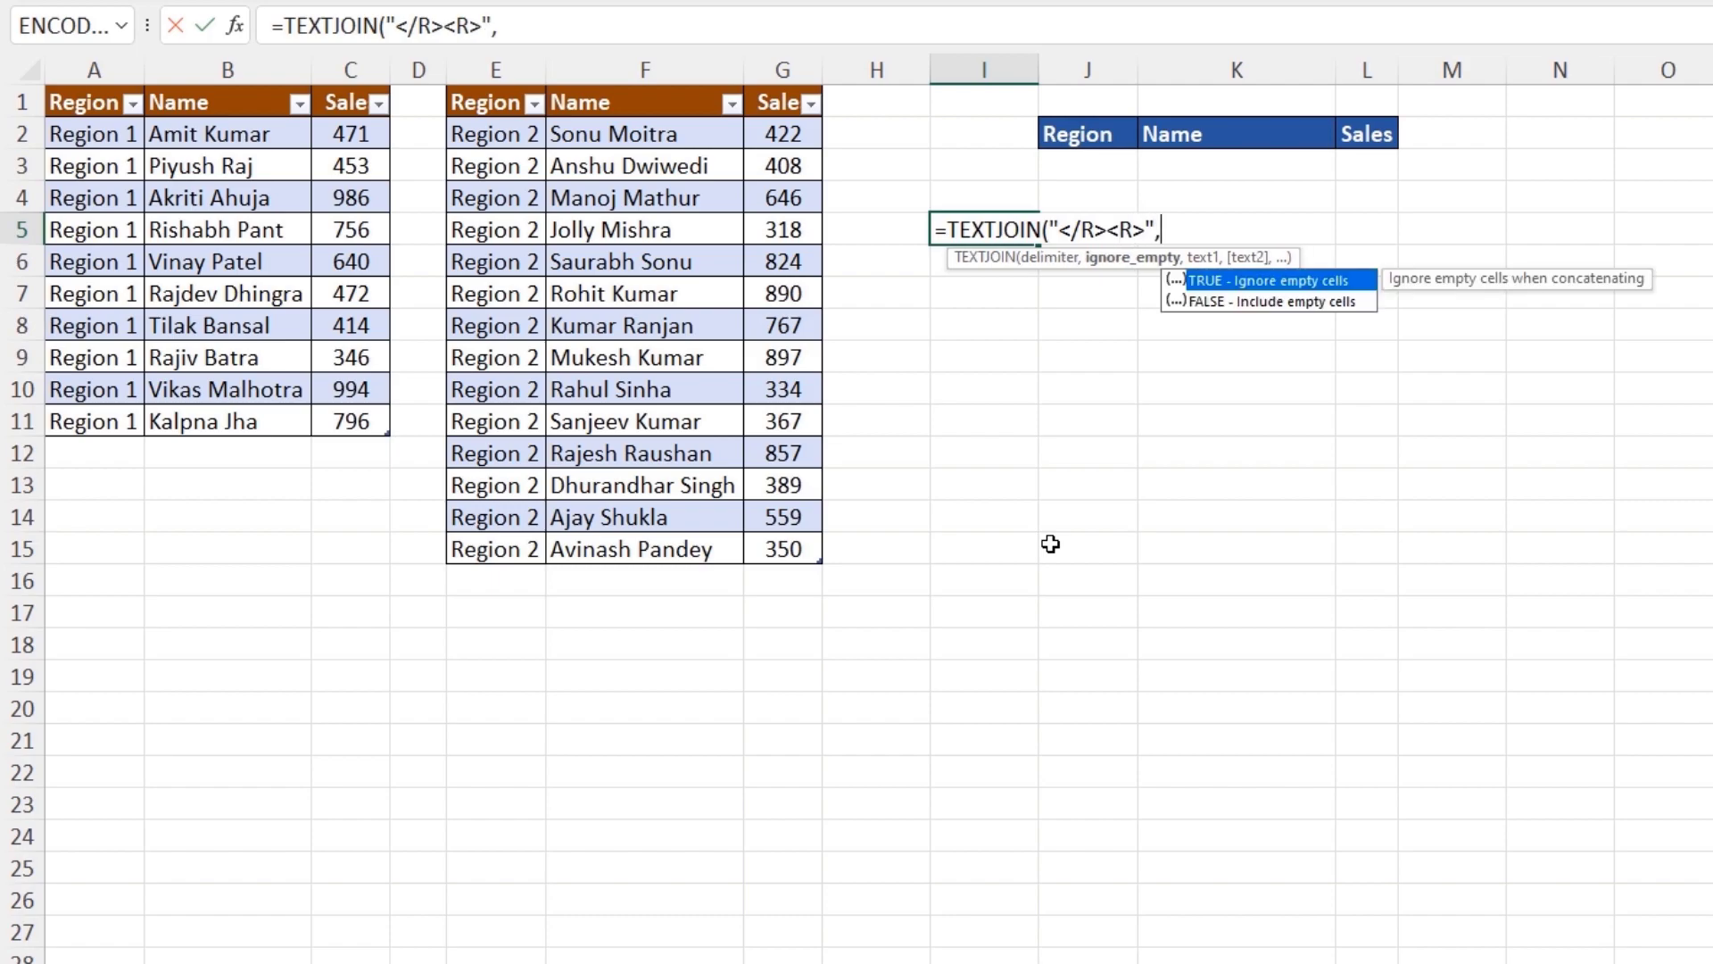
key(Down)
key(Tab)
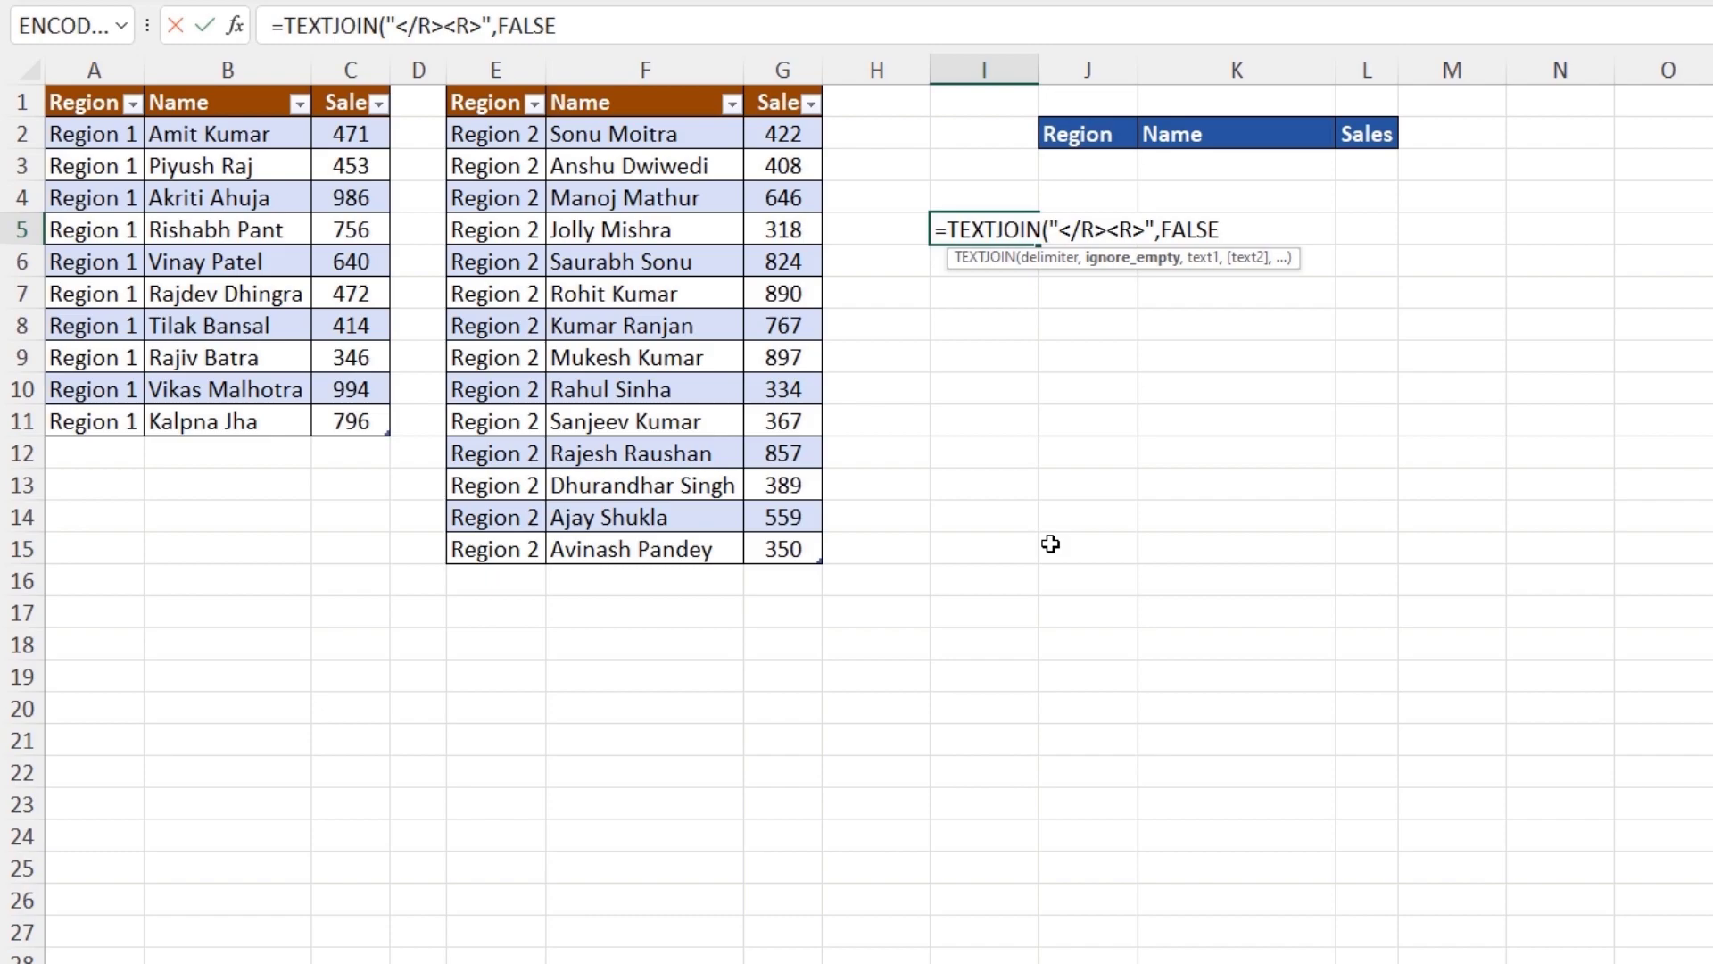
Step: Add the Region 1 data A2:C11 and the Region 2 data E2:G15 as the TEXTJOIN text arguments and close the function
text(,)
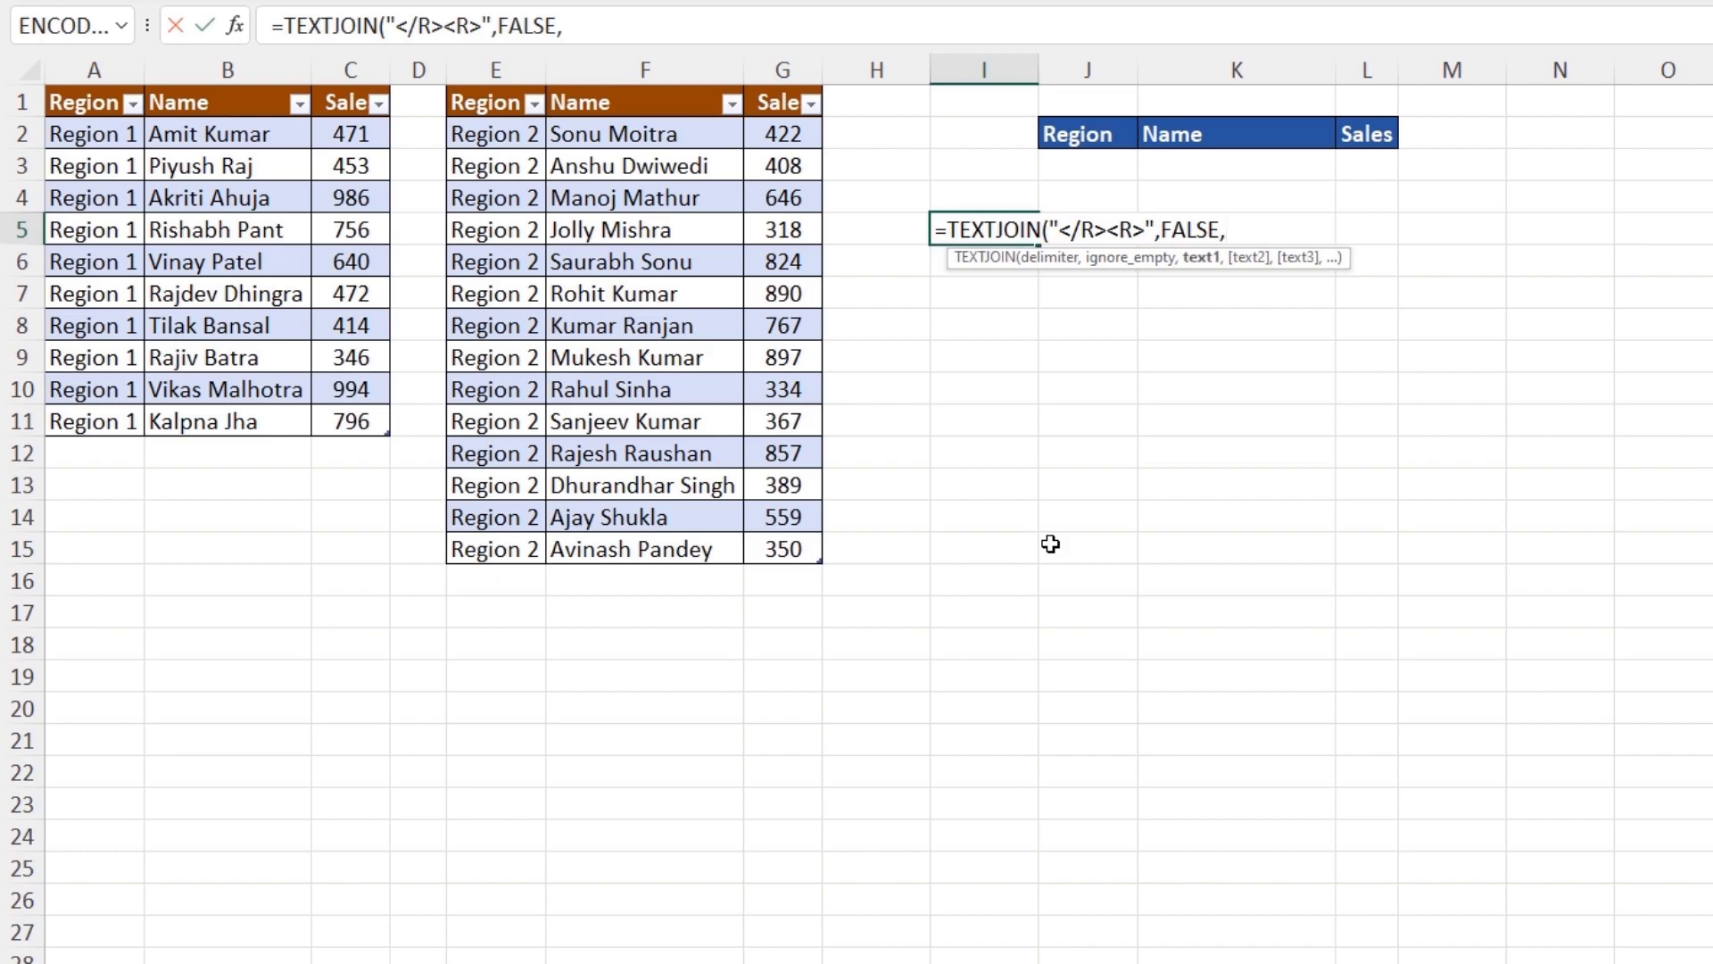
drag(59, 134, 366, 427)
text(,)
drag(491, 135, 782, 541)
text())
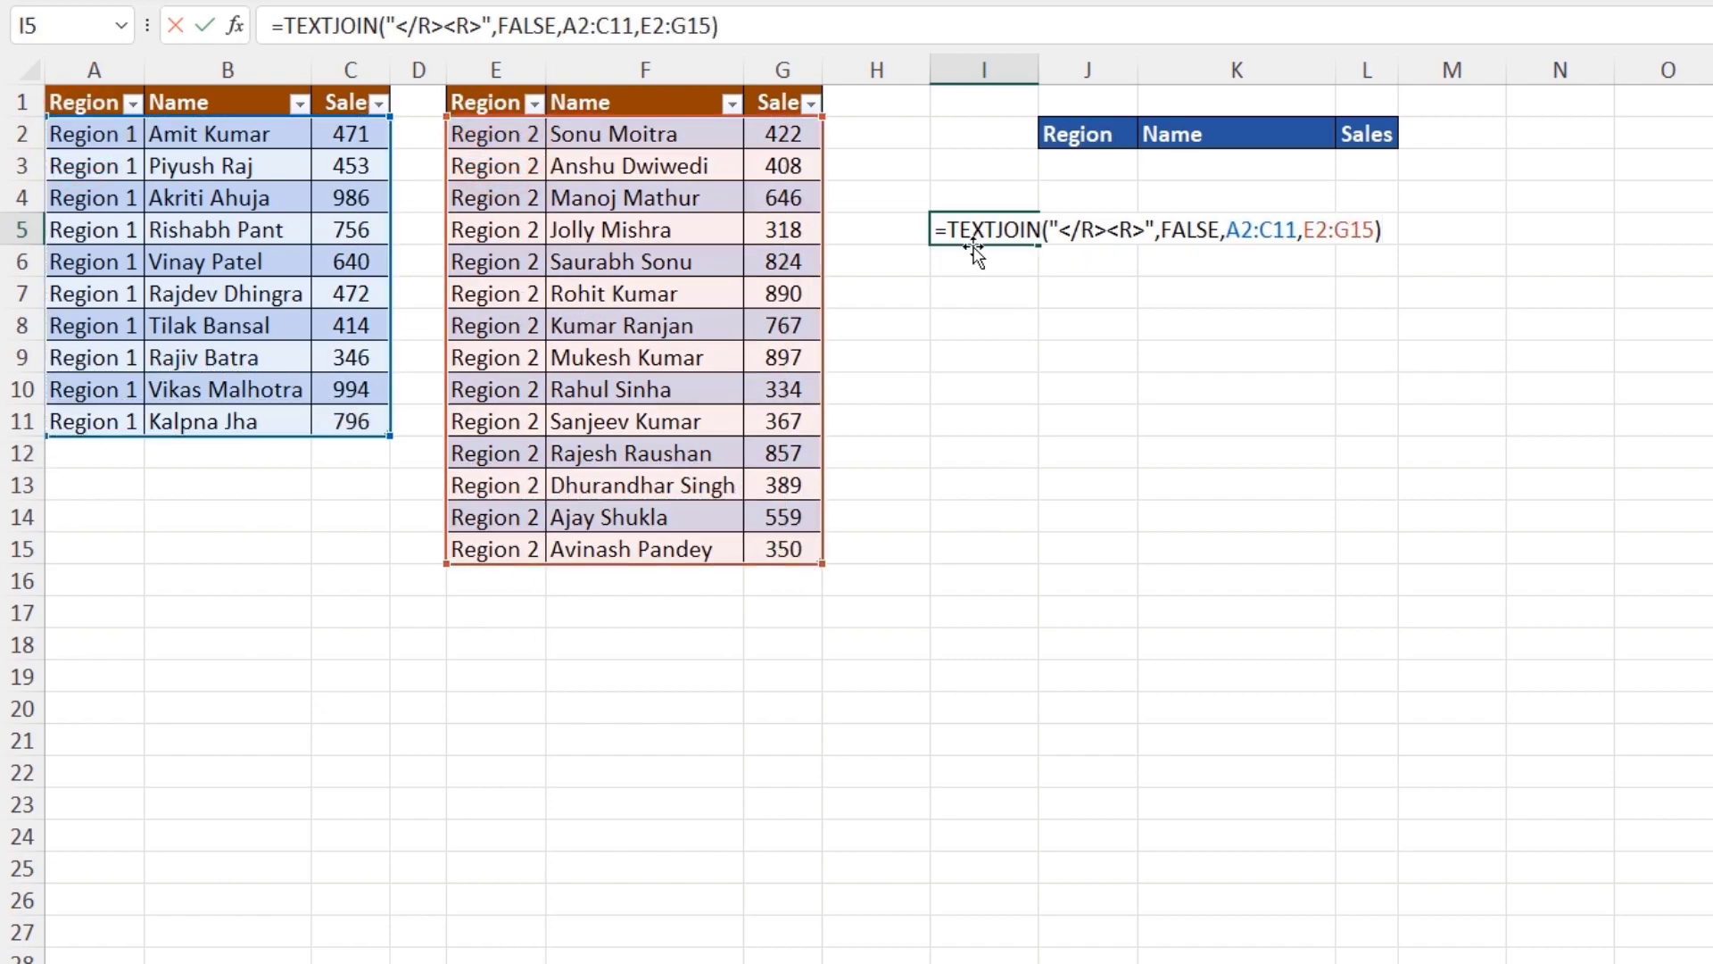
Step: Wrap the TEXTJOIN in I5 with "<H><R>"& before it and &"</R></H>" after it, and enter the formula
click(948, 230)
text("<)
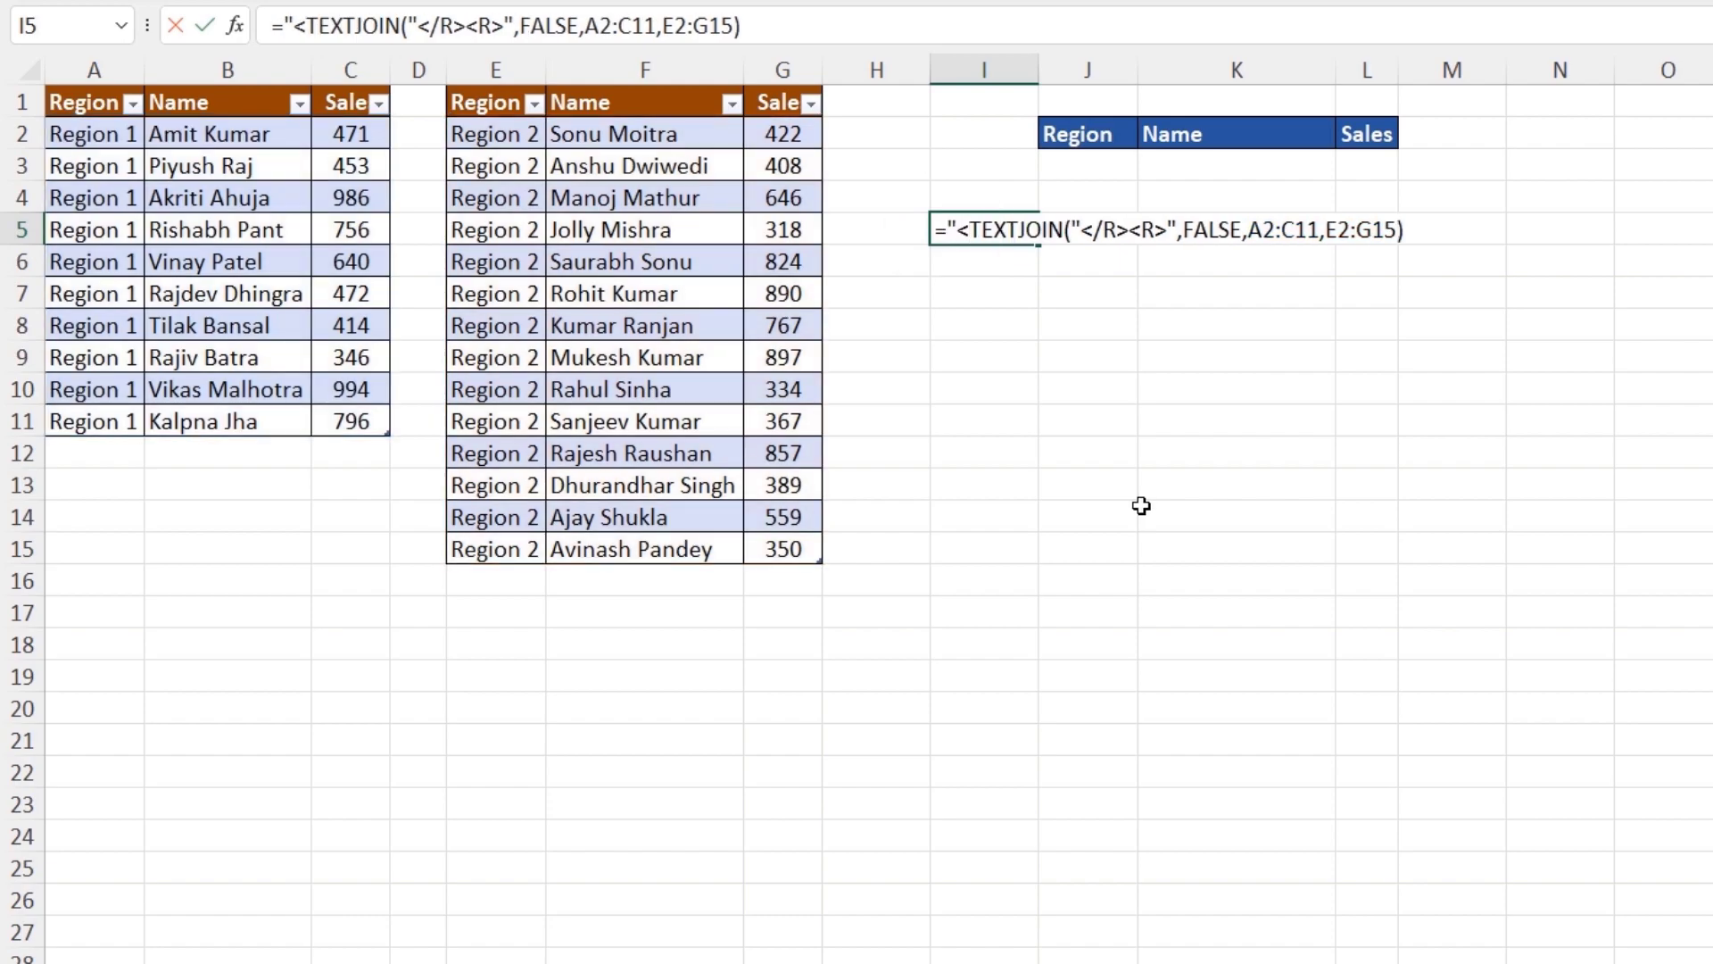
text(H><R)
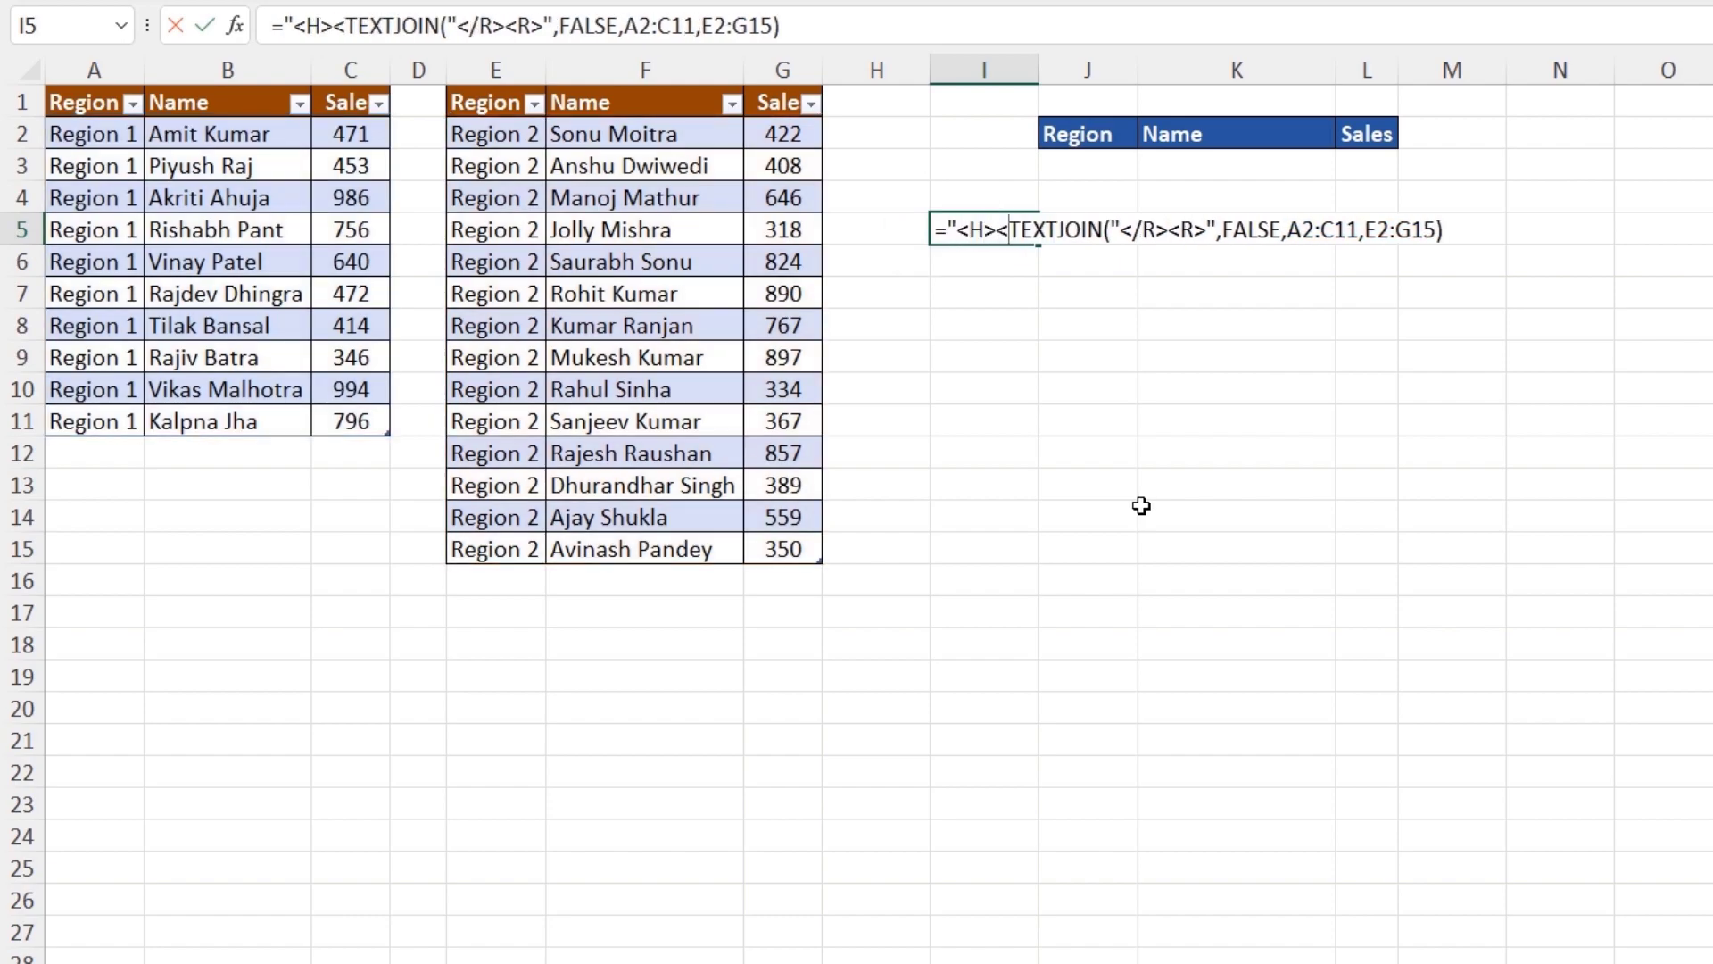
text(>"&)
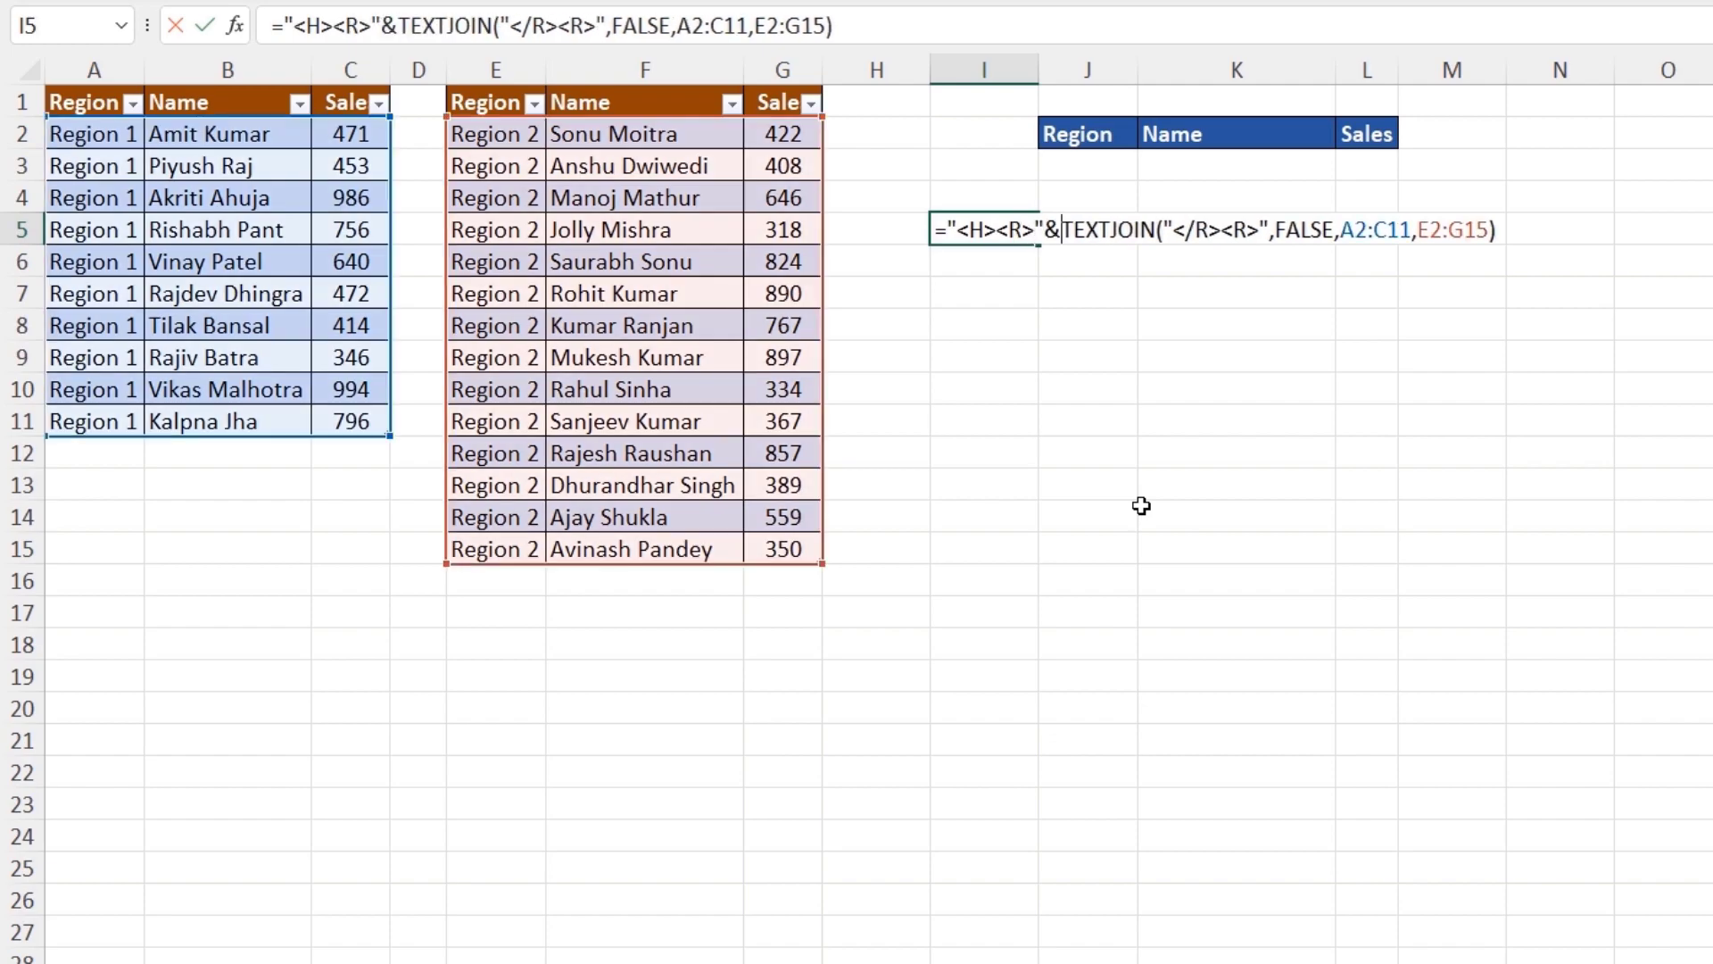
click(1494, 231)
text(&"</R></)
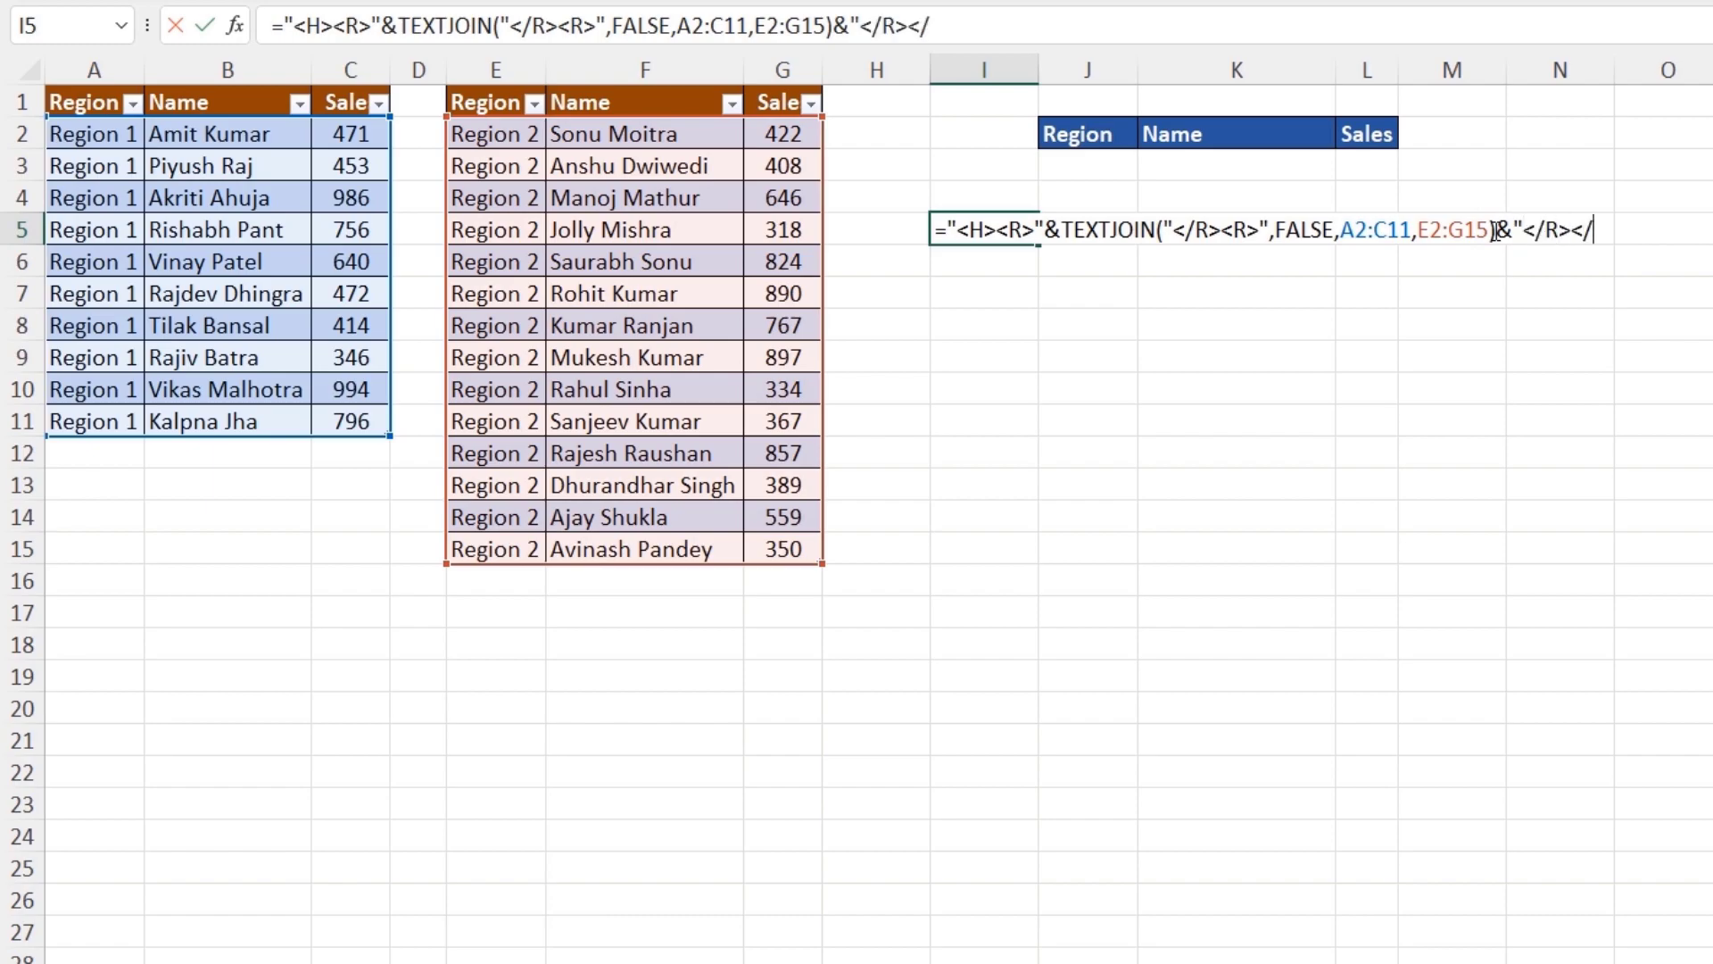
text(H>)
key(Return)
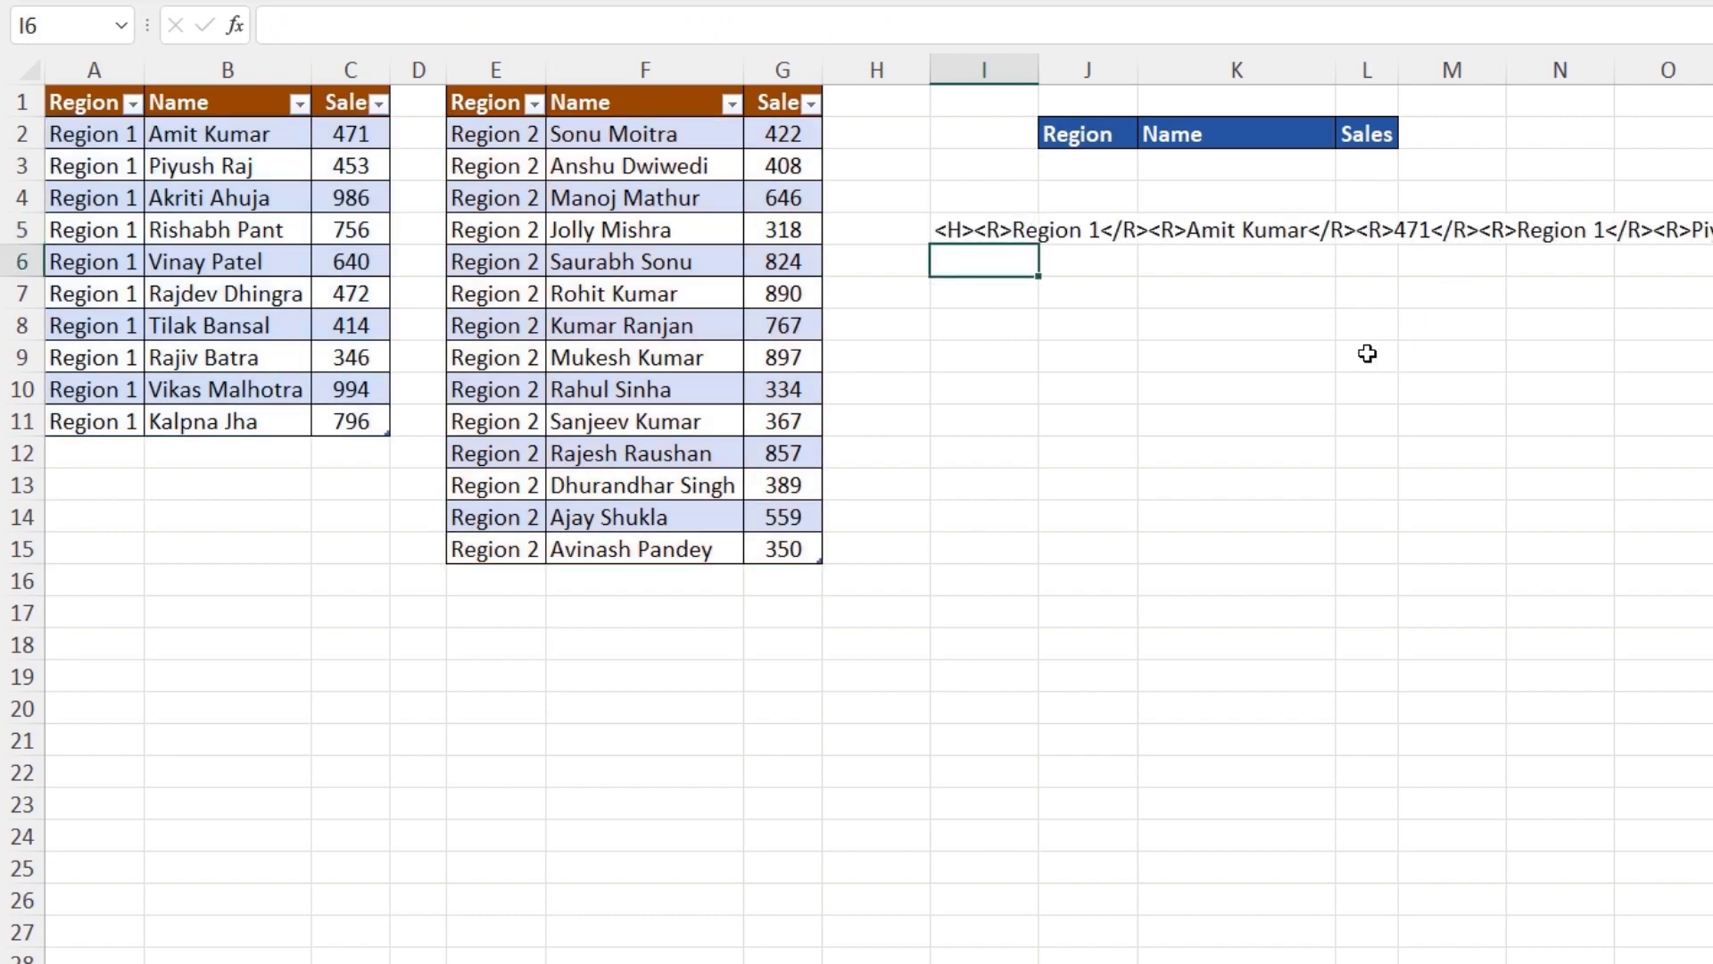
Step: Nest the I5 formula inside FILTERXML with the xpath "//R" so all table values are listed in one column
click(981, 229)
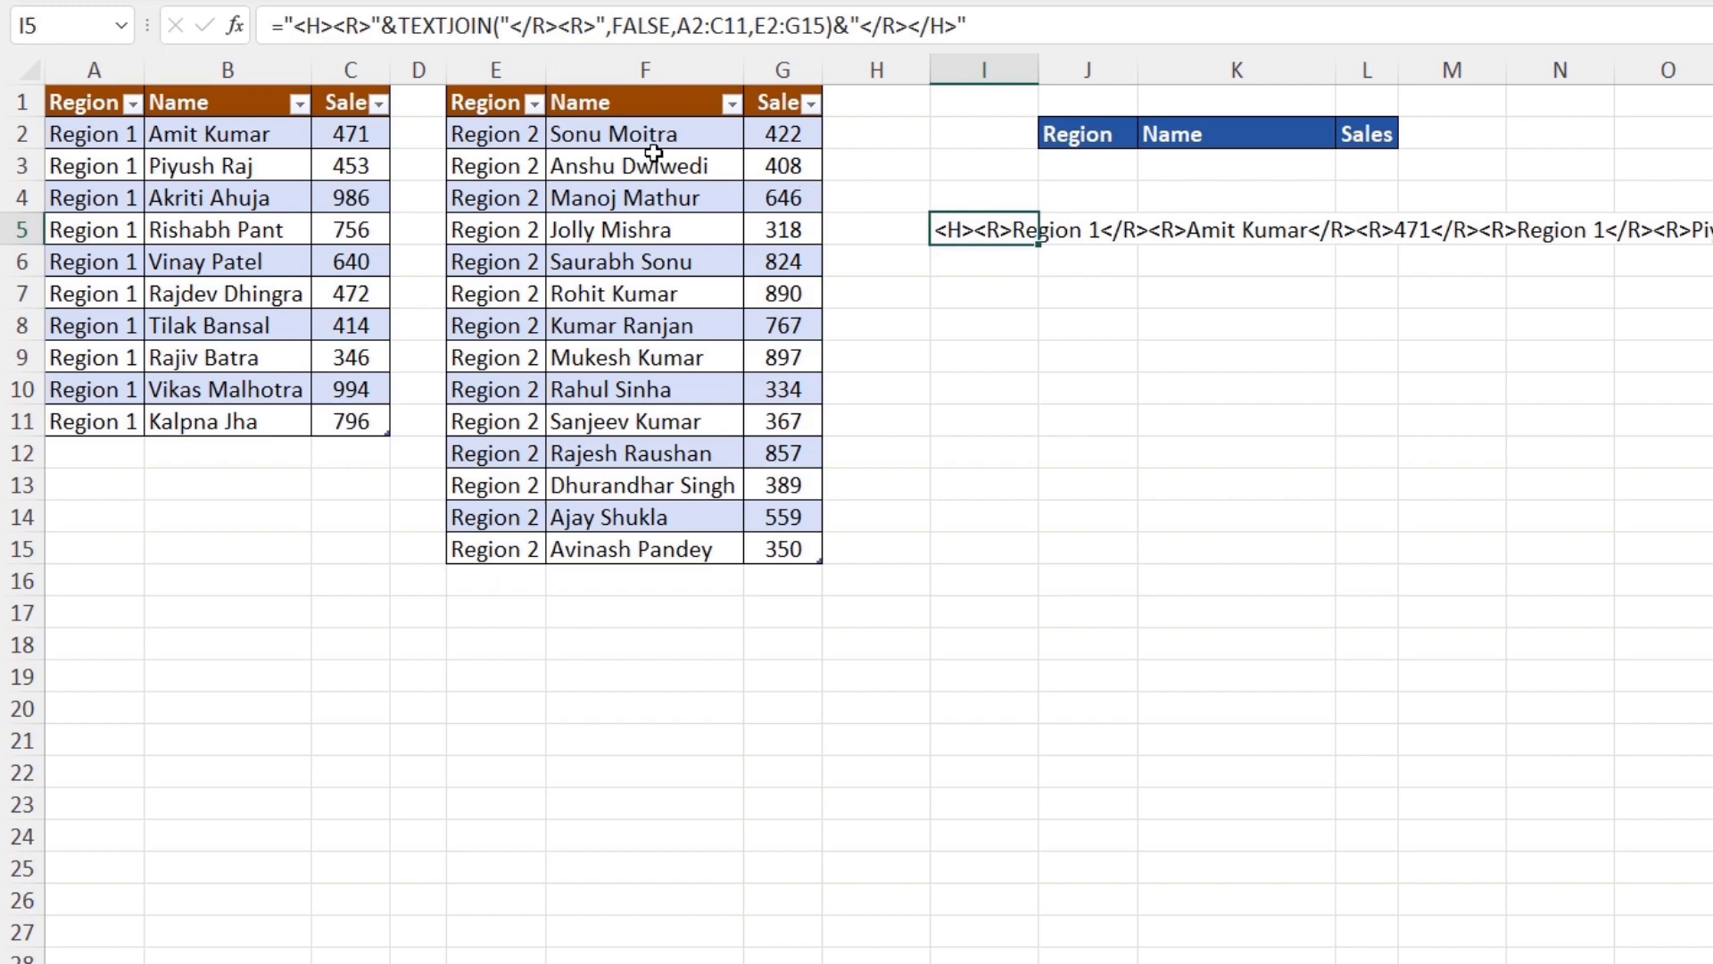
click(282, 26)
text(filter)
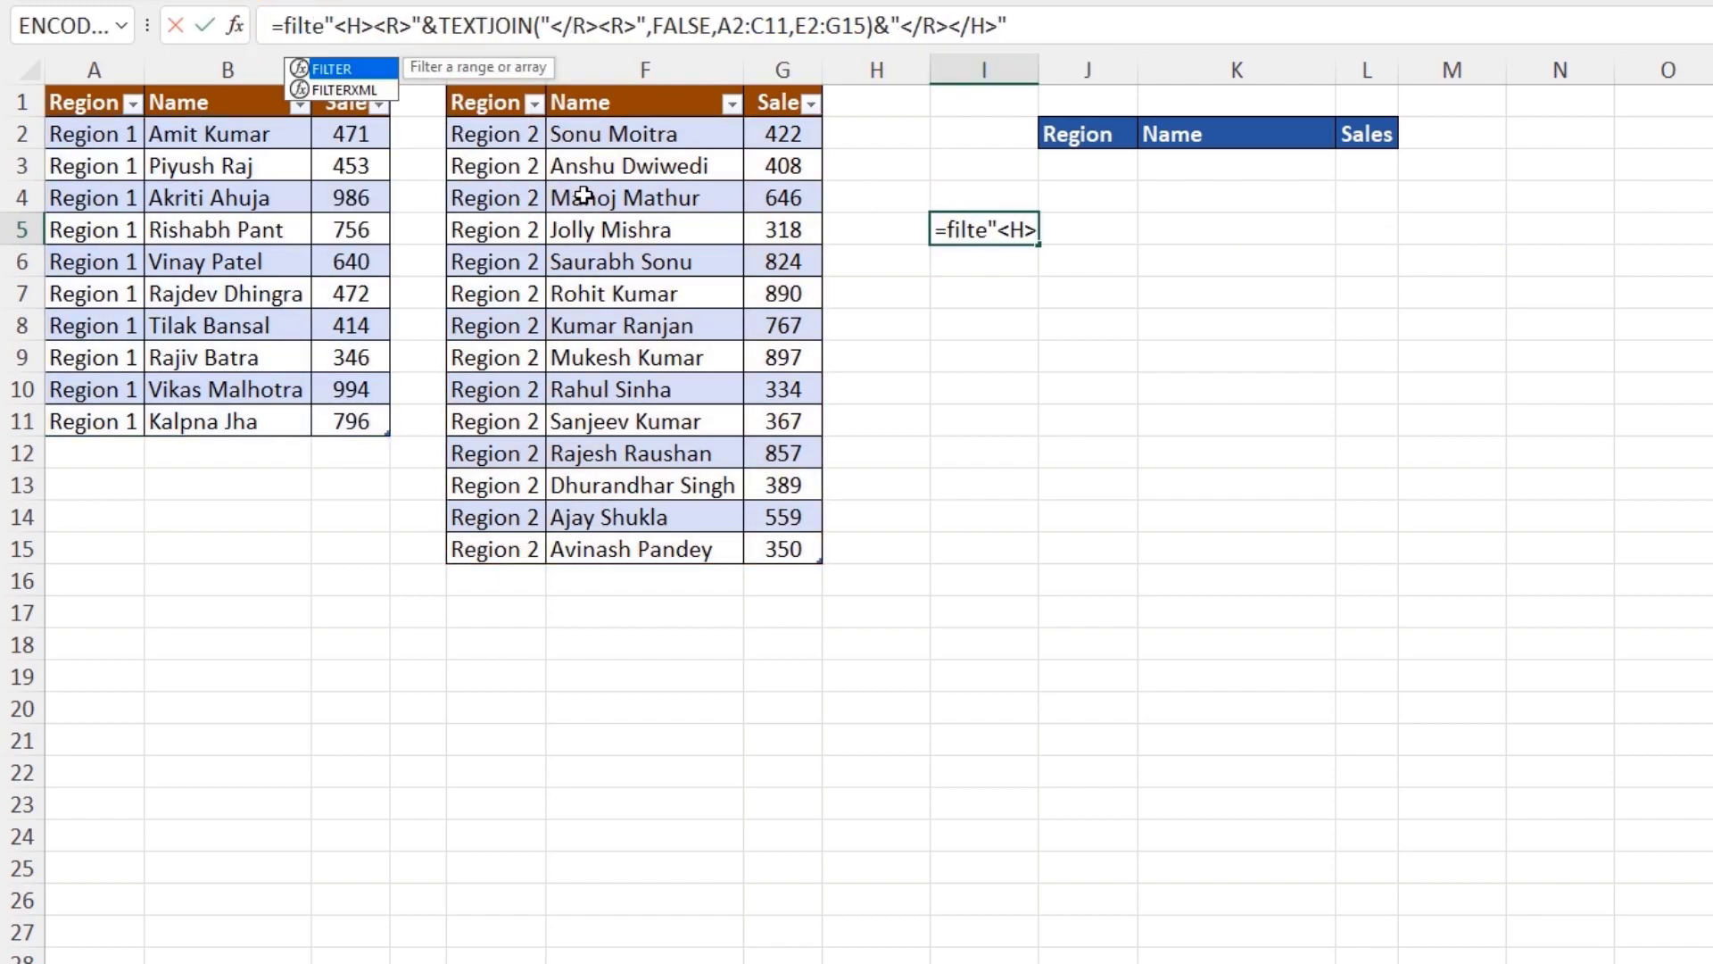
key(Tab)
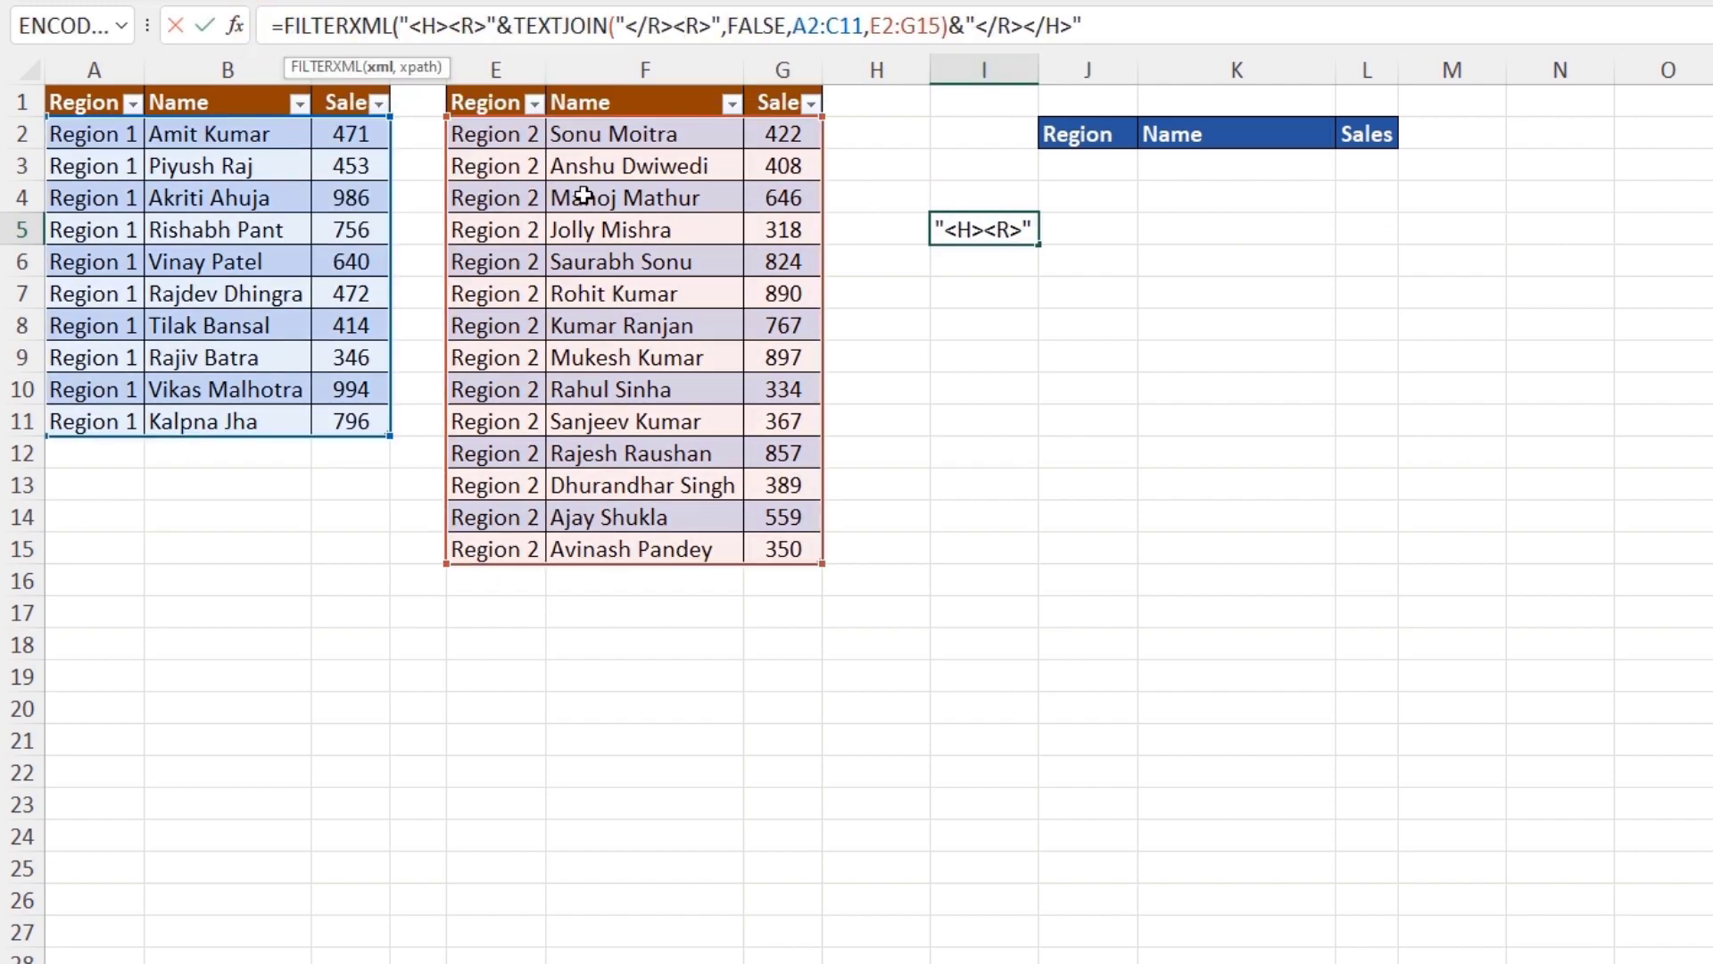
click(1146, 26)
text(,")
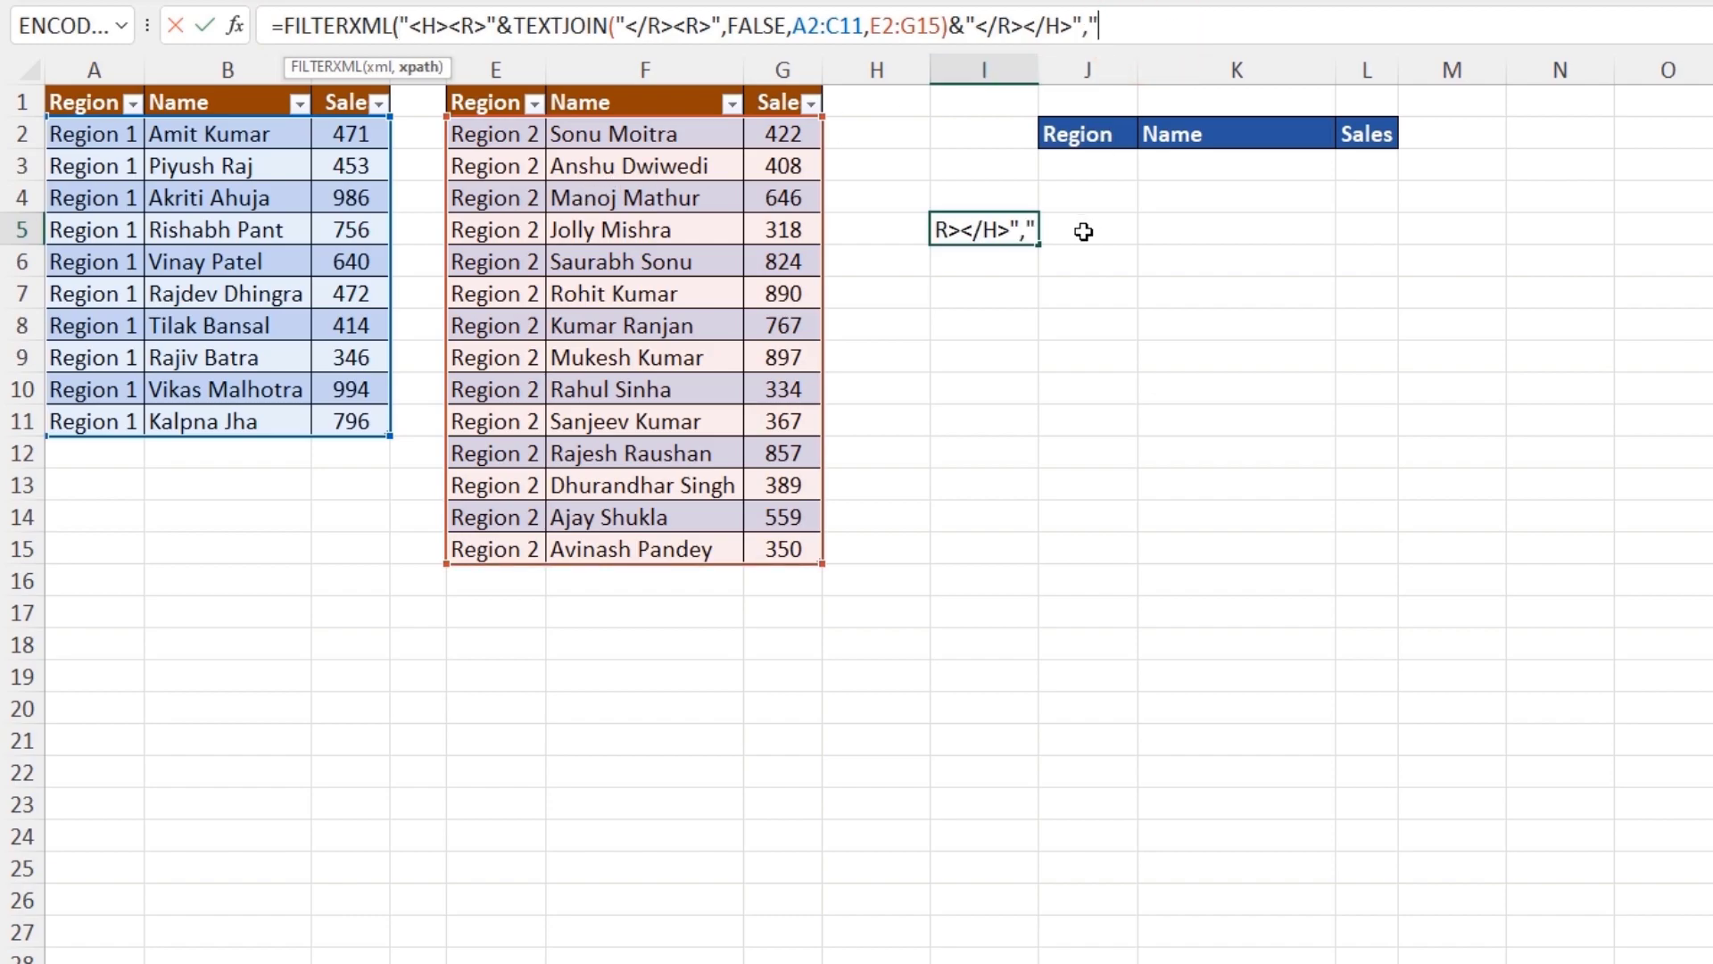
text(//R"))
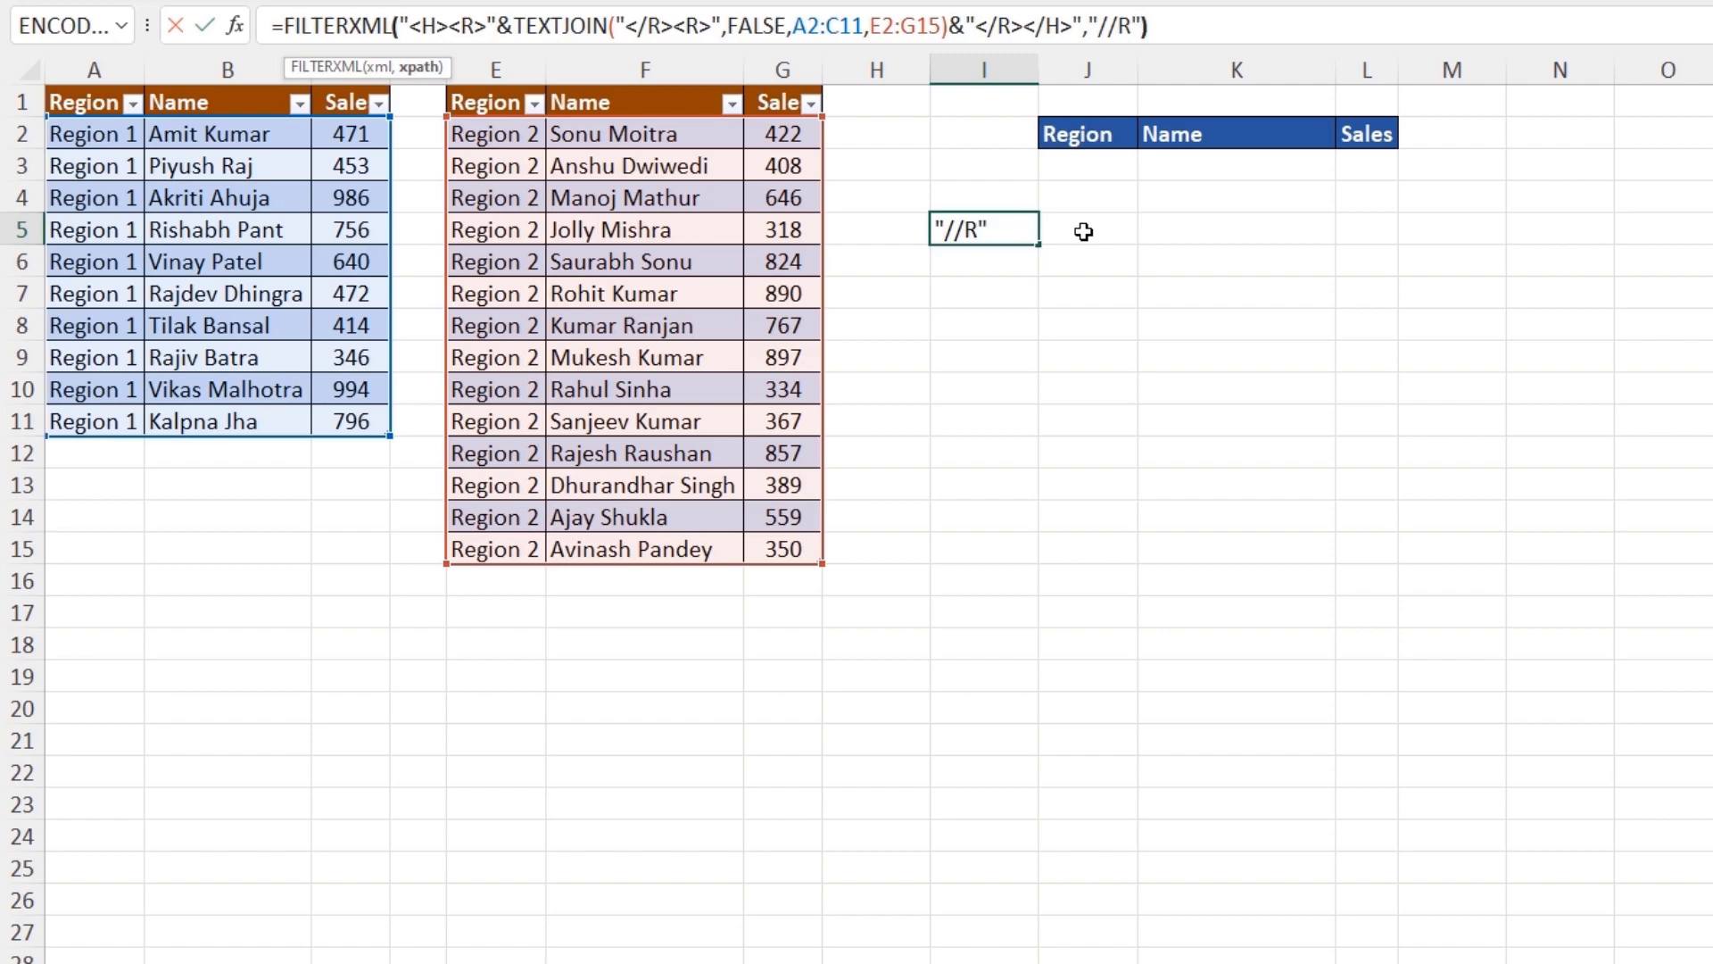
key(Return)
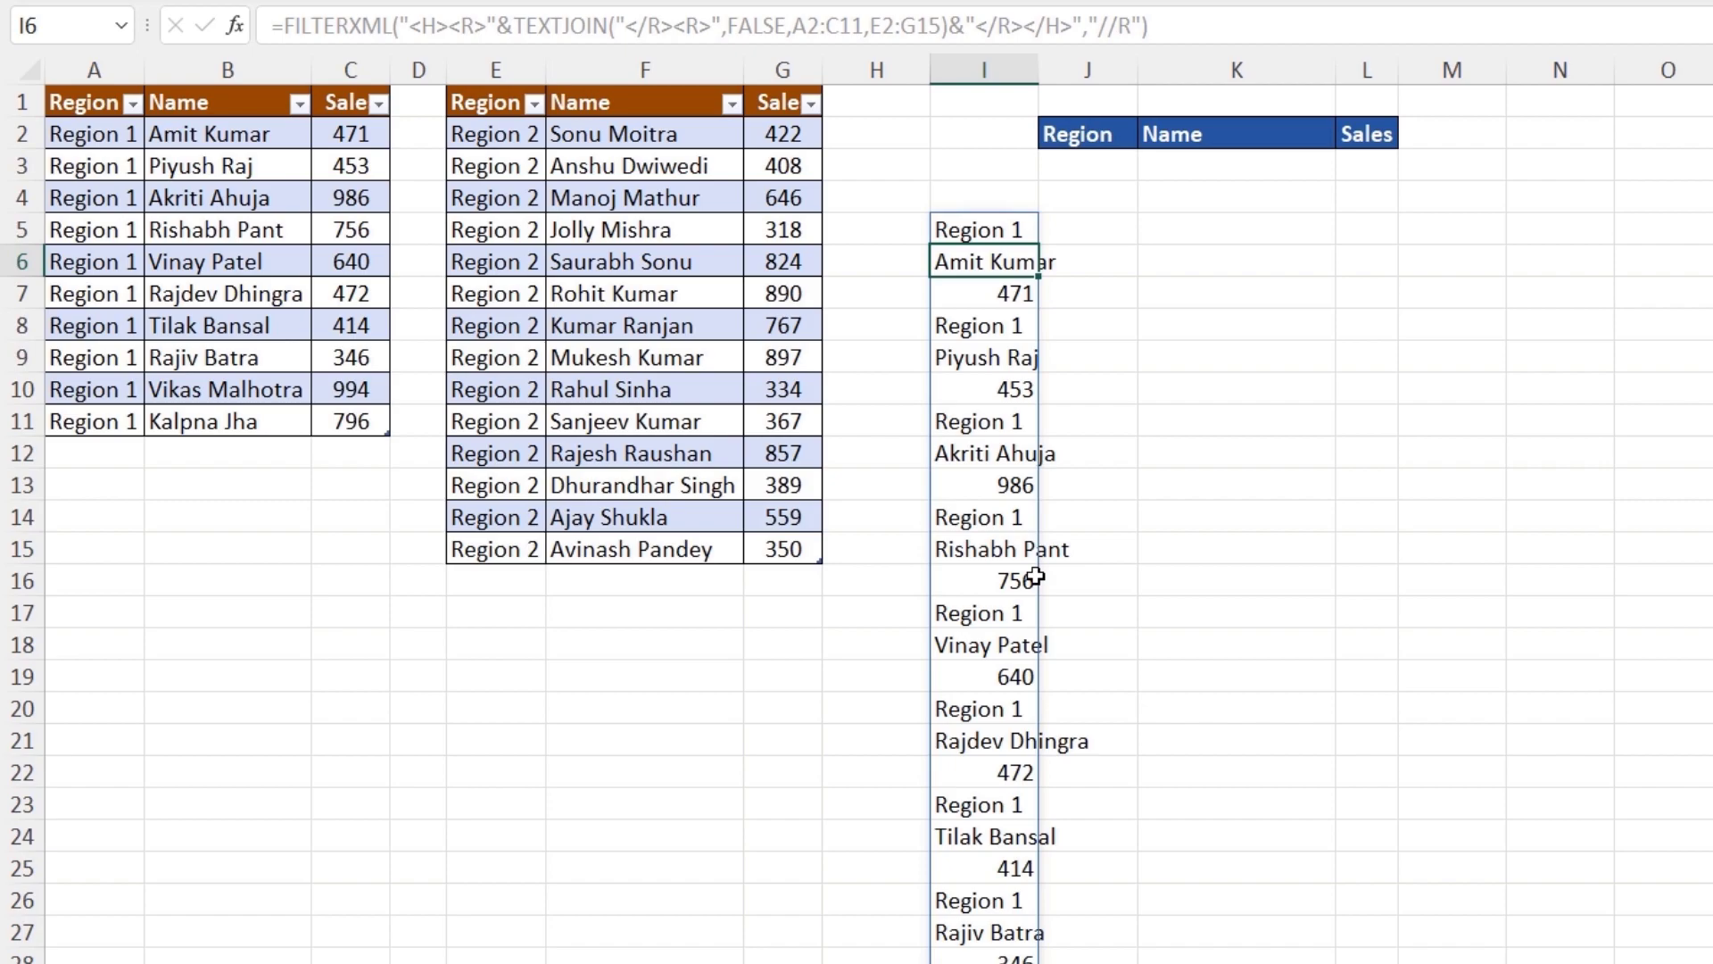
Step: Enter =INDEX(I5#,1) in J3 under the Region header
click(1111, 165)
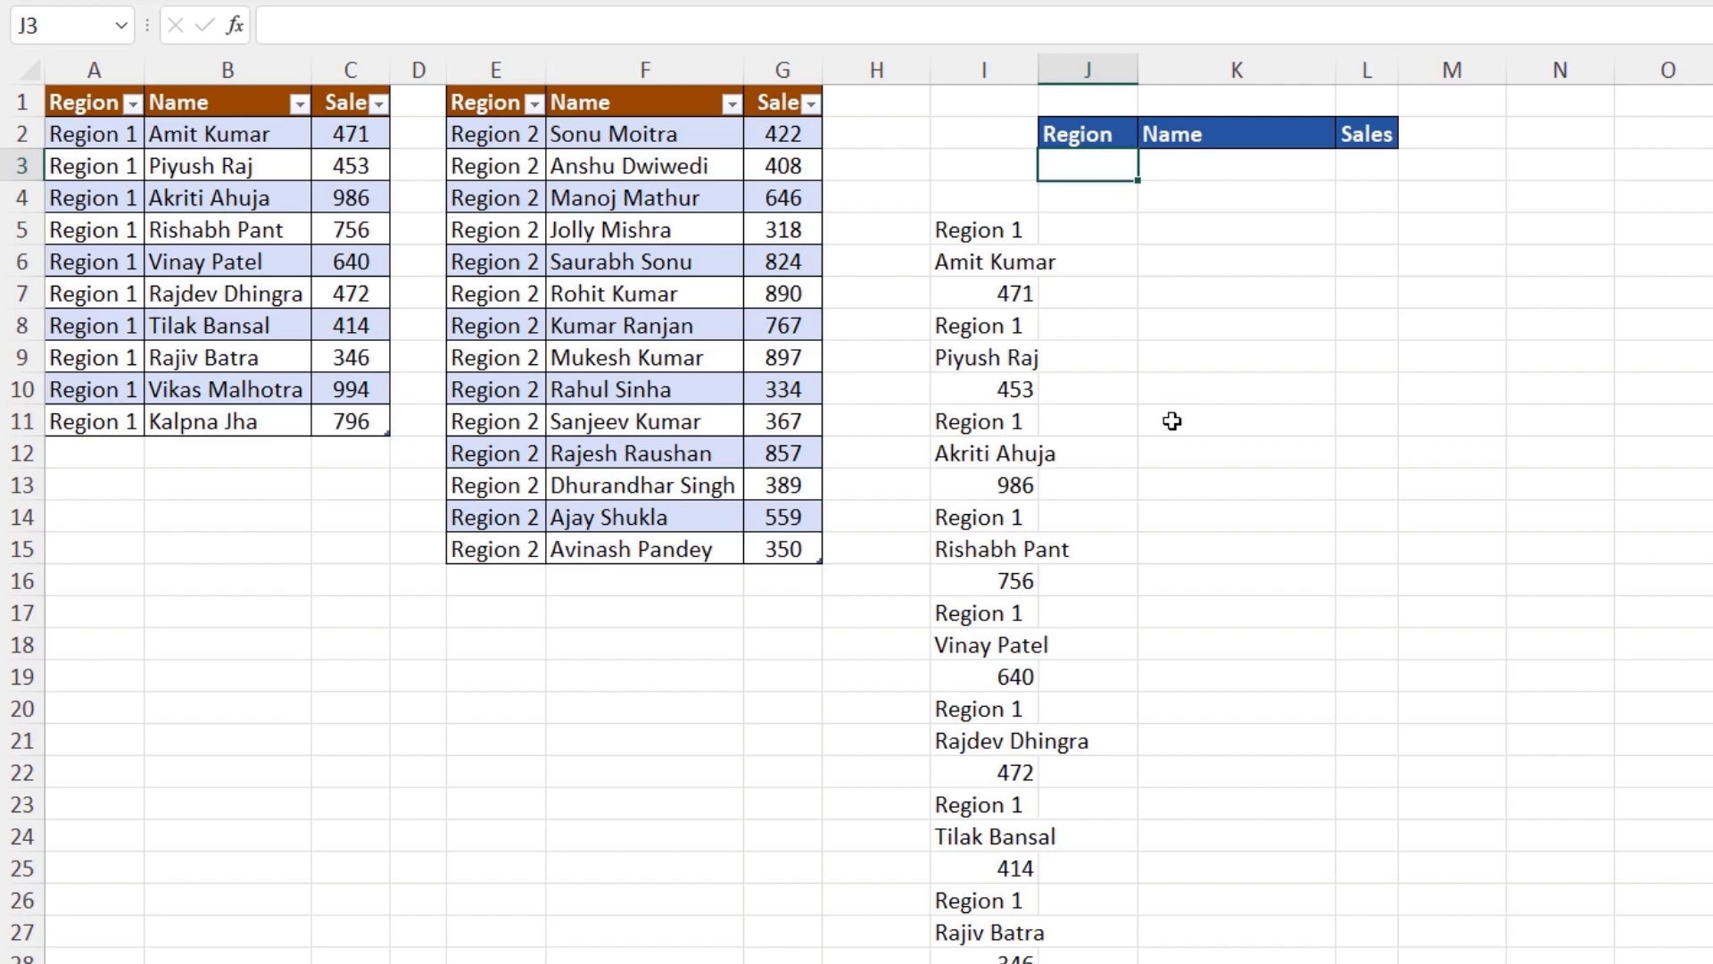
text(=index)
key(Tab)
click(945, 228)
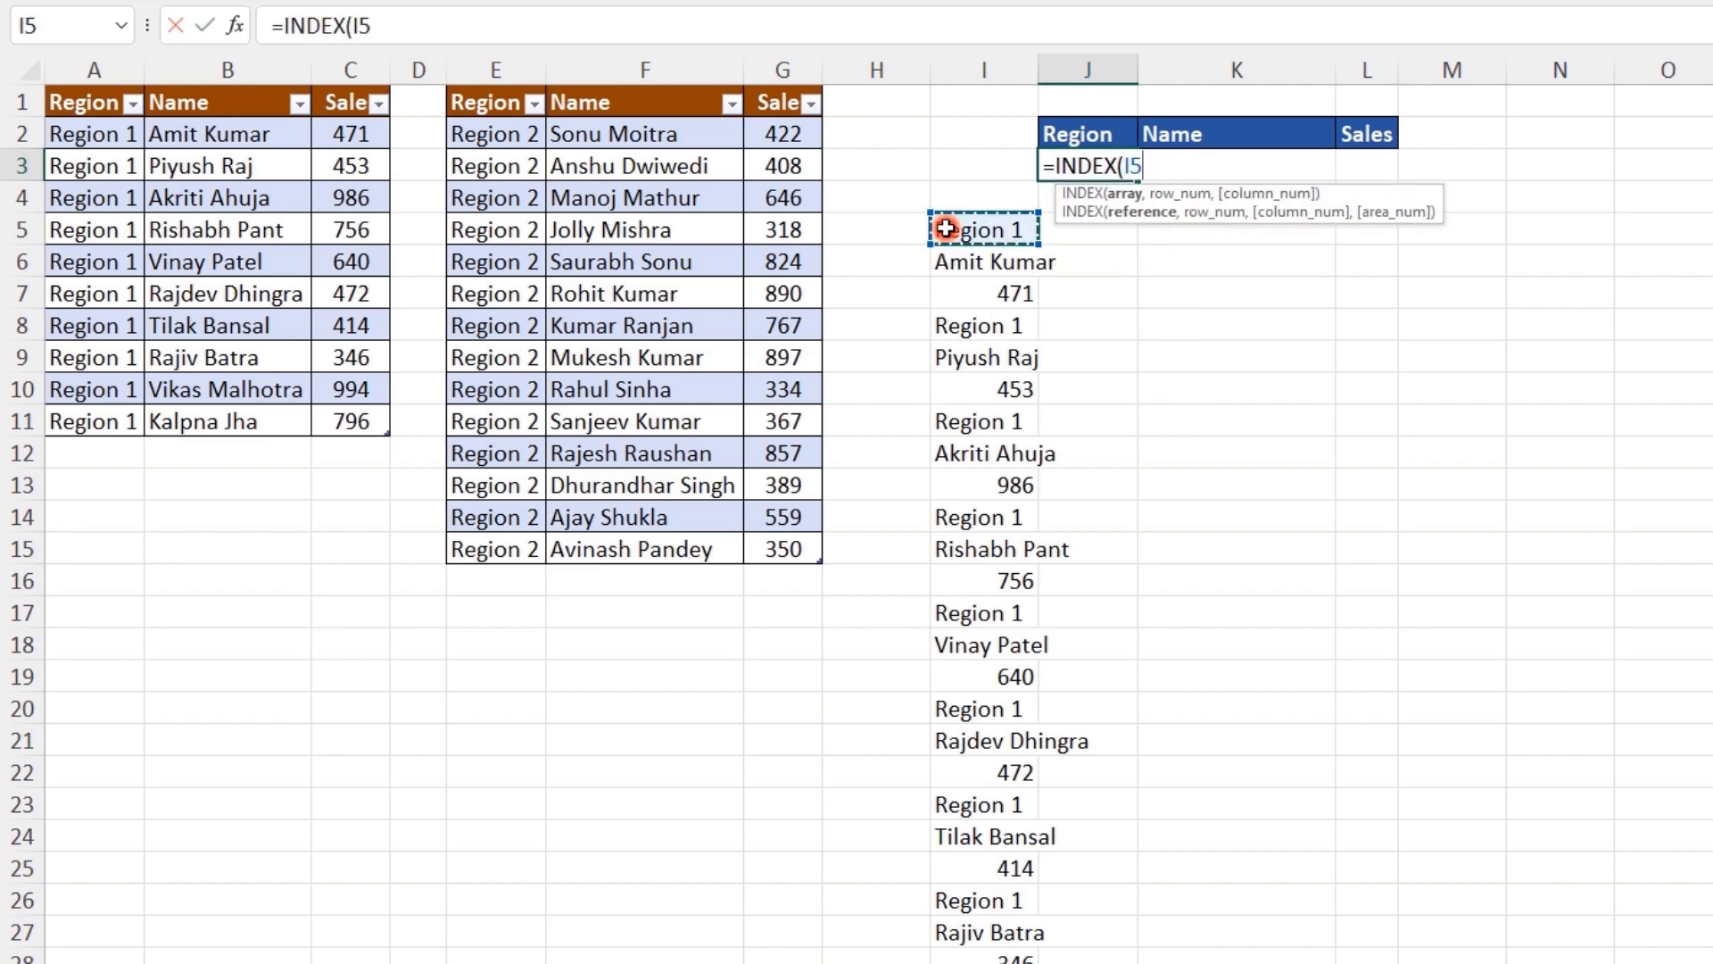
text(#,1))
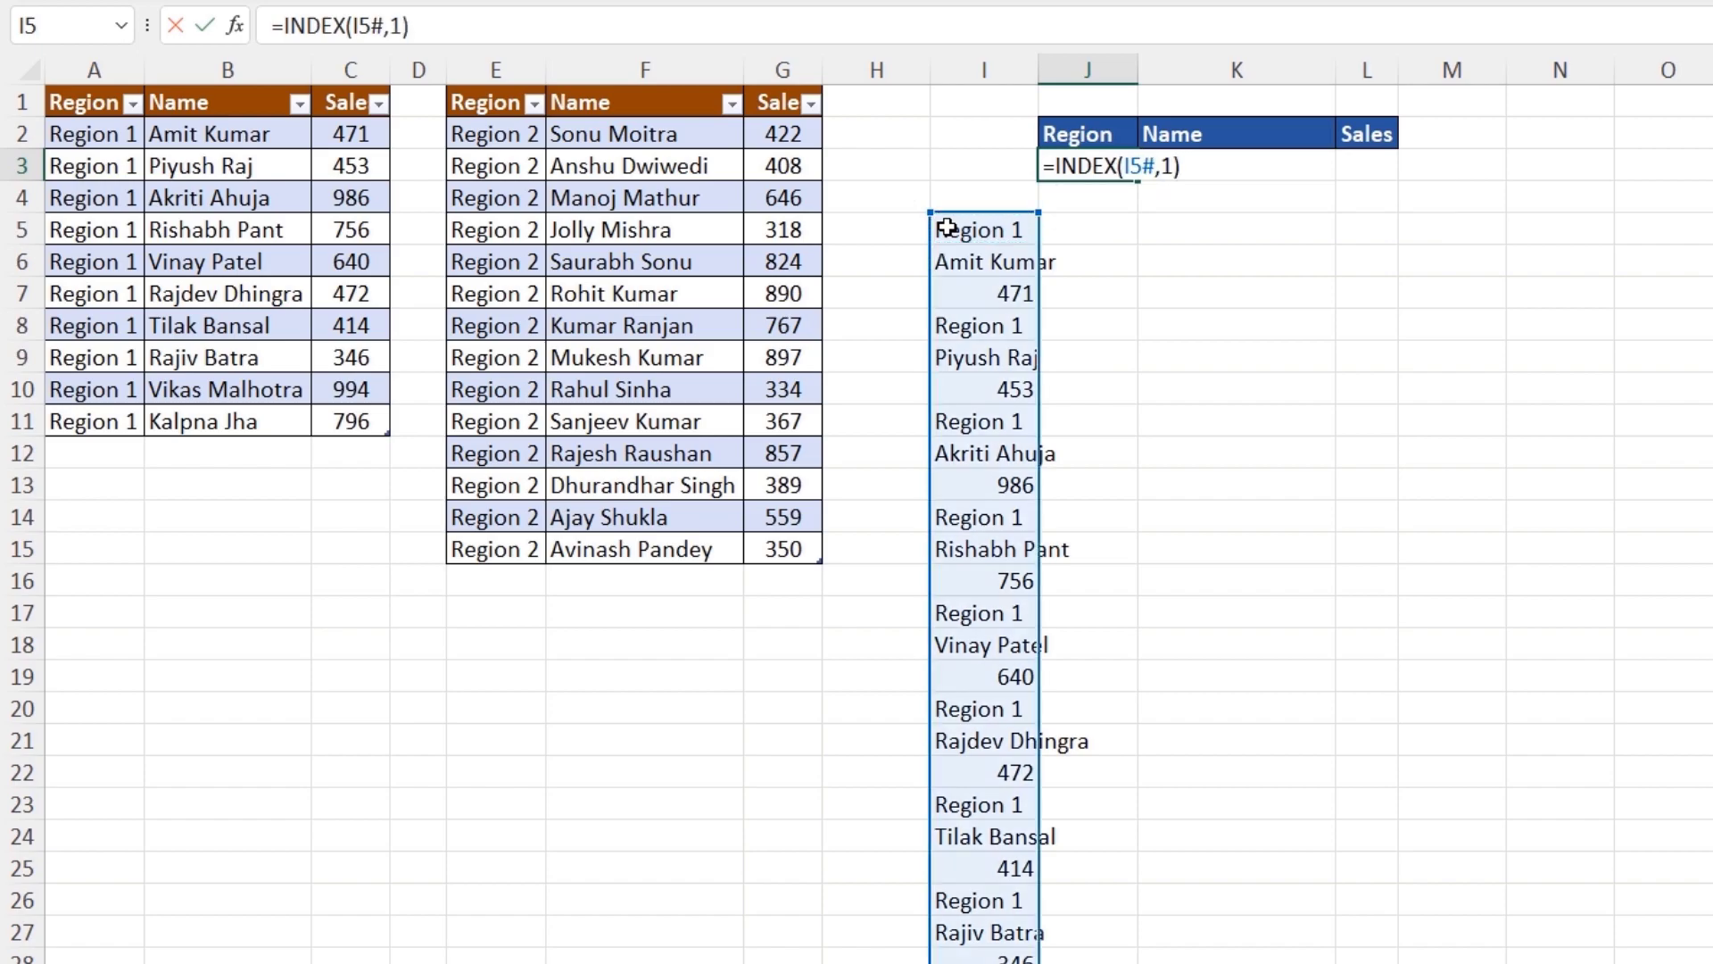
key(Return)
Step: Copy the J3 formula text into K3 and set its row number to 2, giving =INDEX(I5#,2)
click(1114, 166)
click(593, 30)
key(Escape)
double_click(1210, 165)
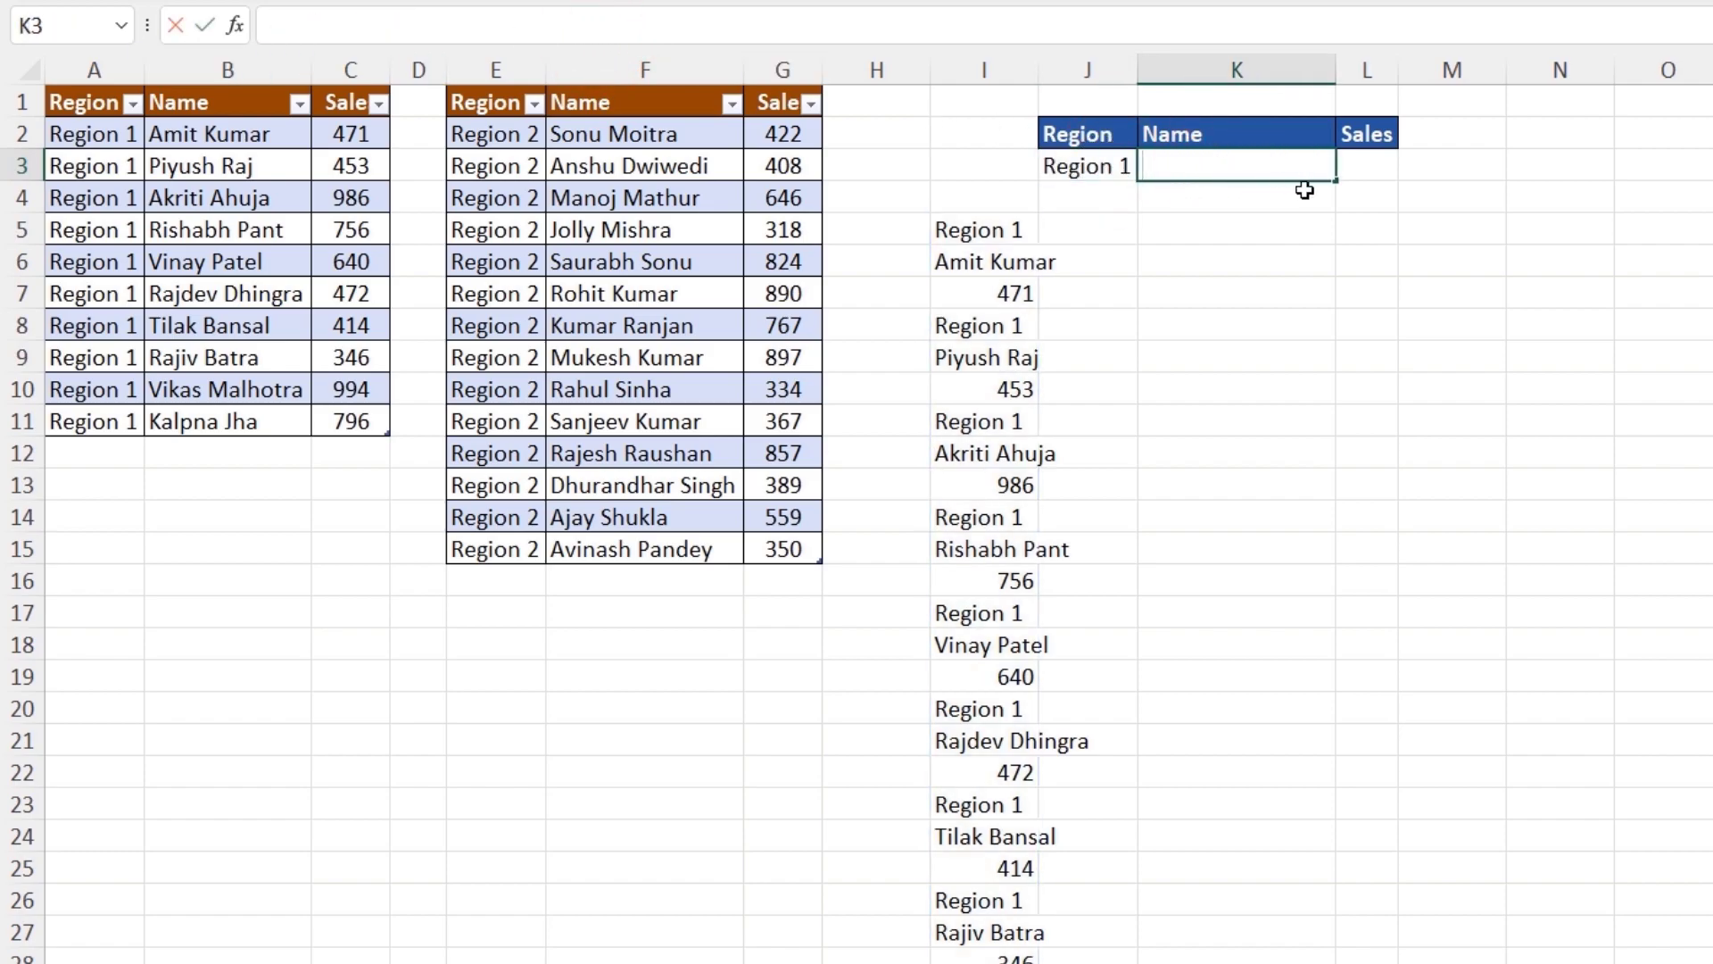
text(=INDEX(I5#,1))
key(Left)
key(shift+Left)
text(2)
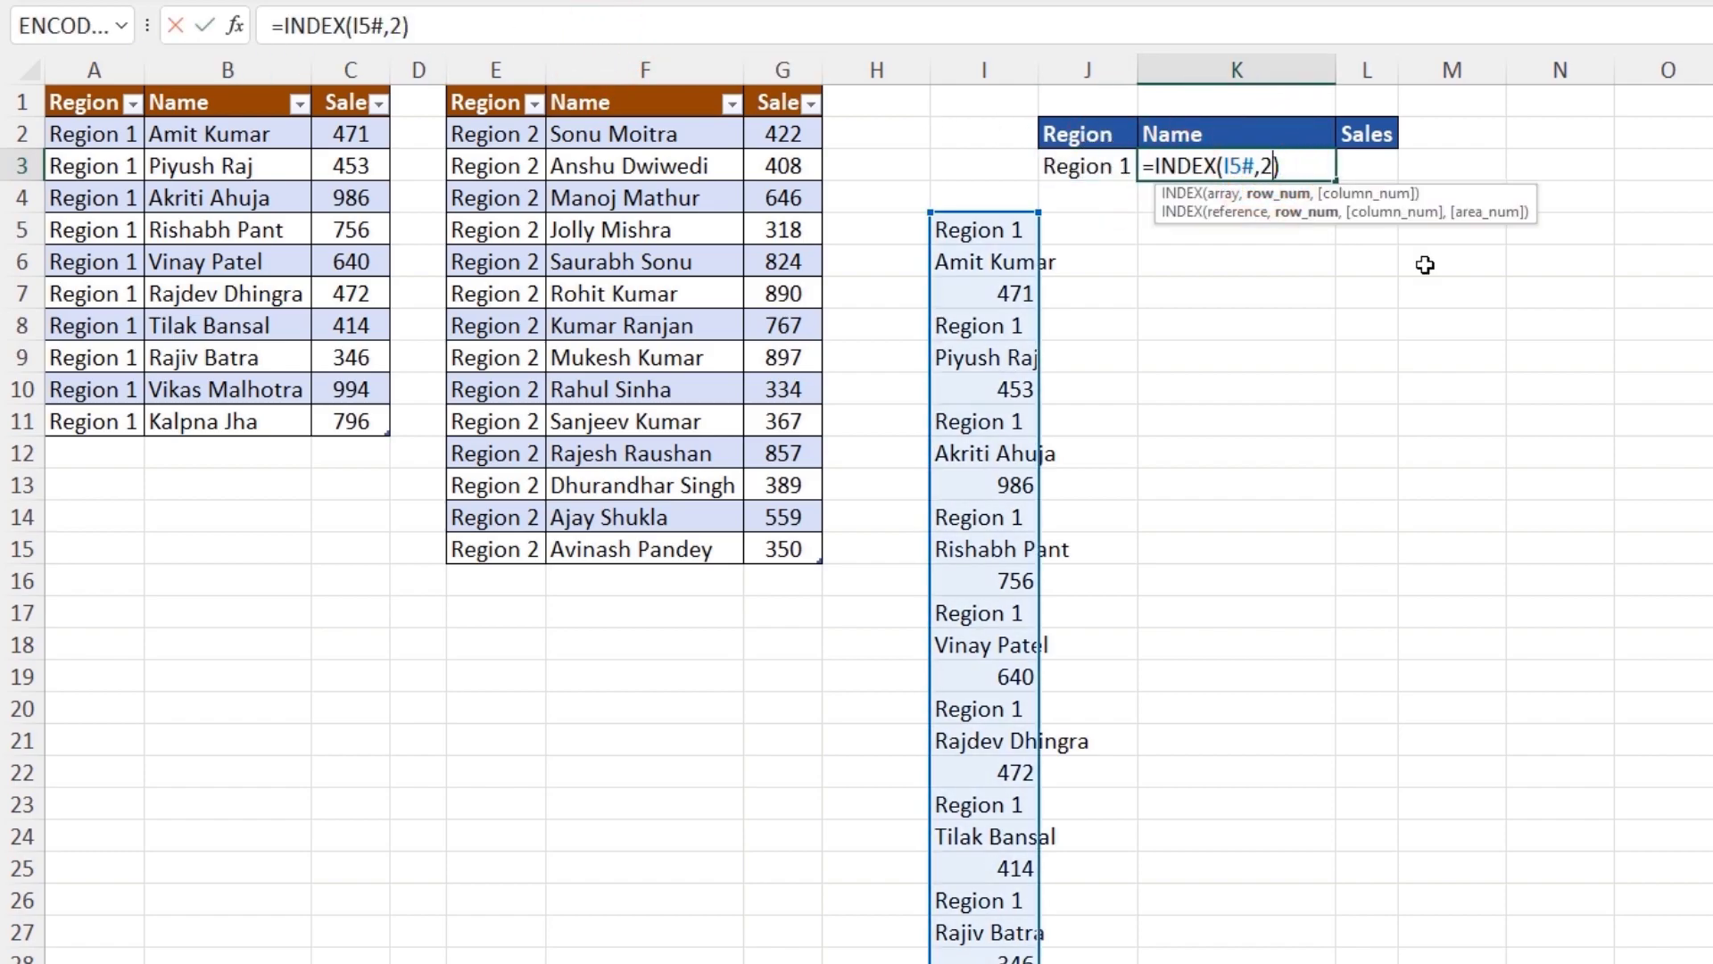
key(ctrl+Return)
Step: Put the same INDEX formula in L3 with its row number set to 3
key(Right)
text(=INDEX(I5#,1))
key(Left)
key(Left)
key(shift+Right)
text(3)
key(Return)
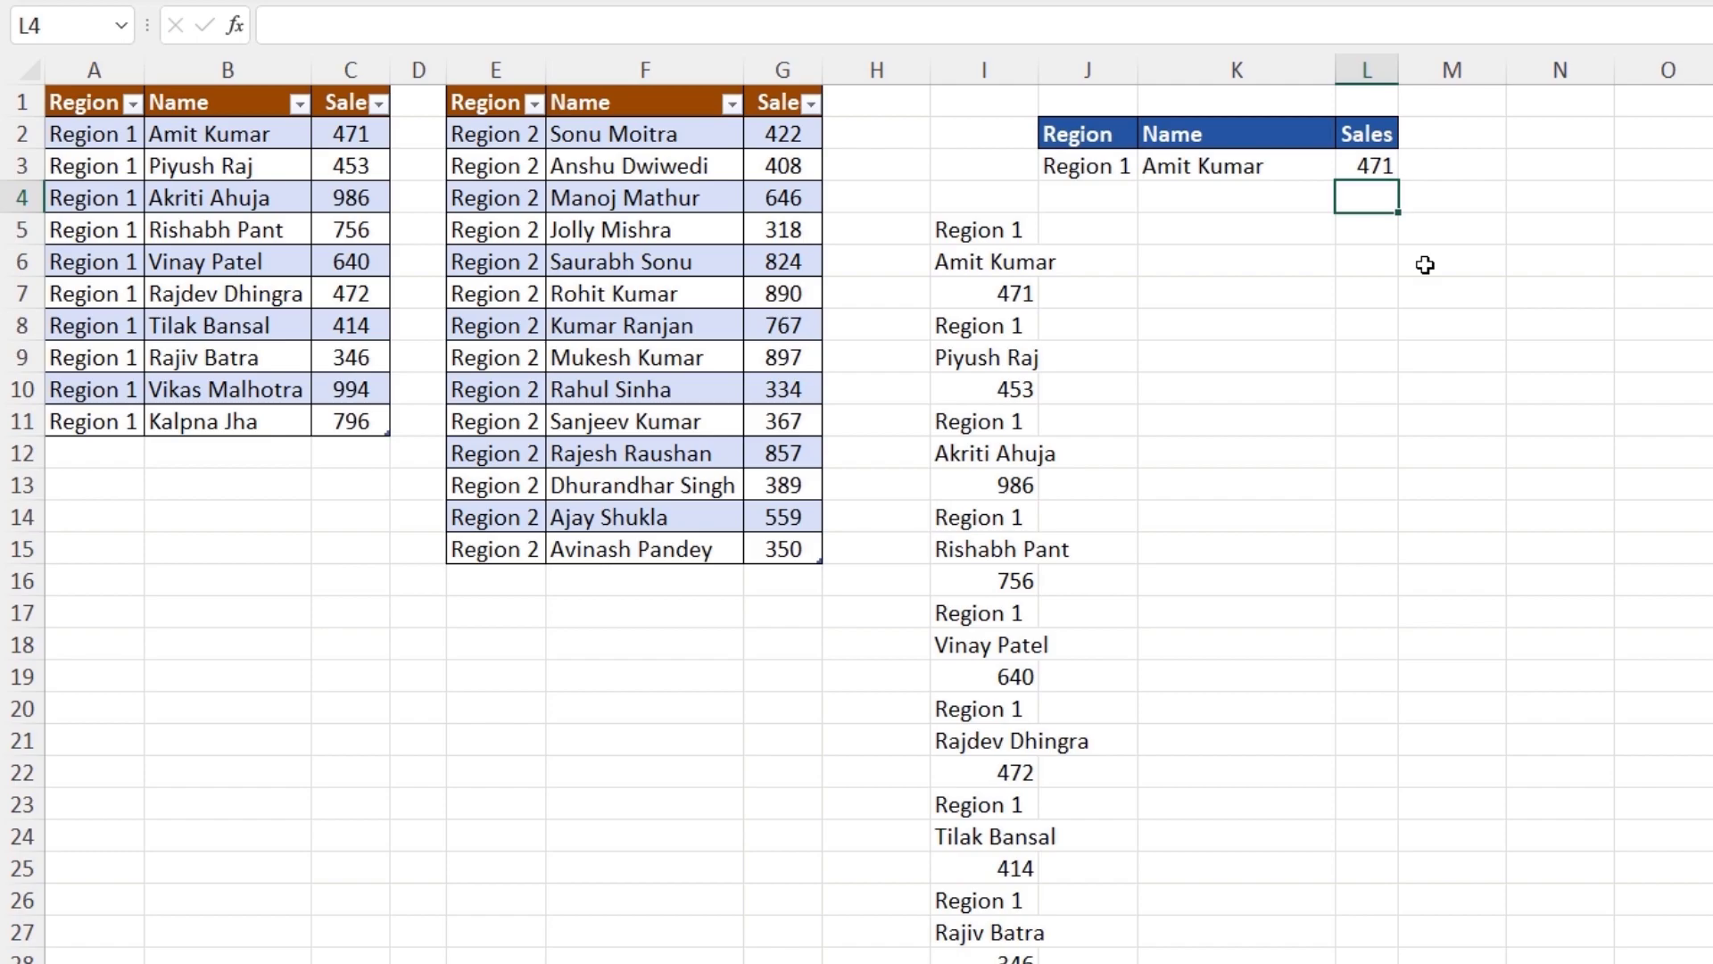
Step: Enter =SEQUENCE(COUNTA(A2:A11,E2:E15),3) in J4 to generate three columns of row numbers
key(Left)
key(Left)
text(=seq)
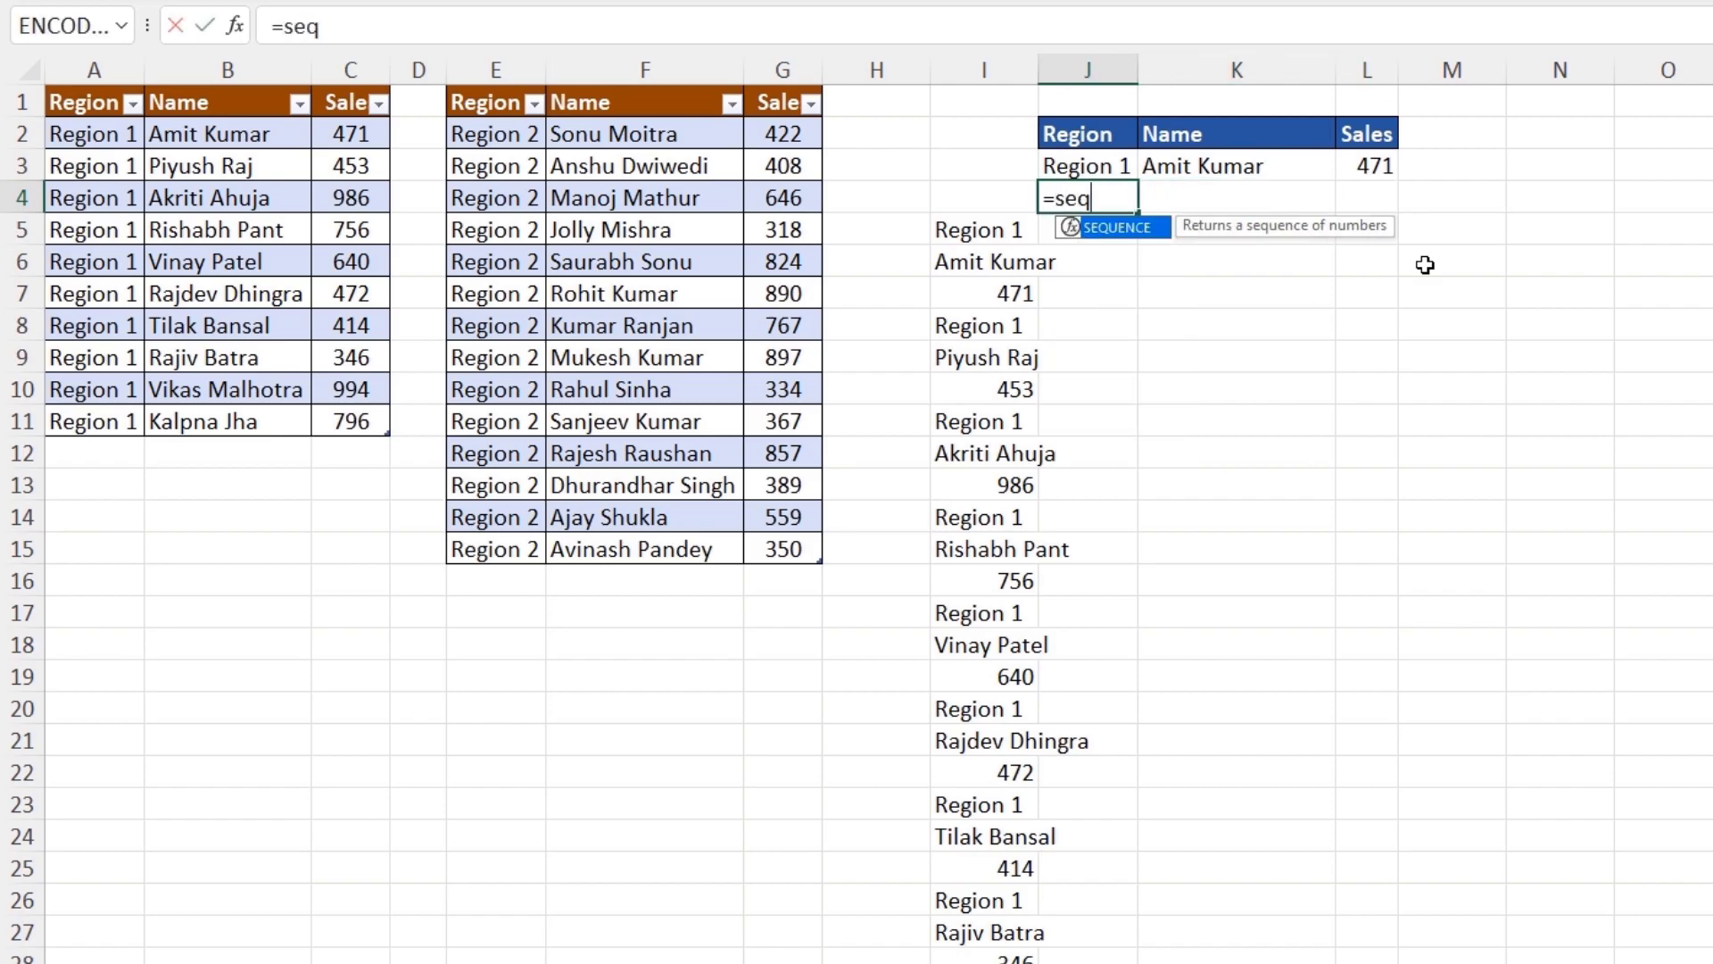
key(Tab)
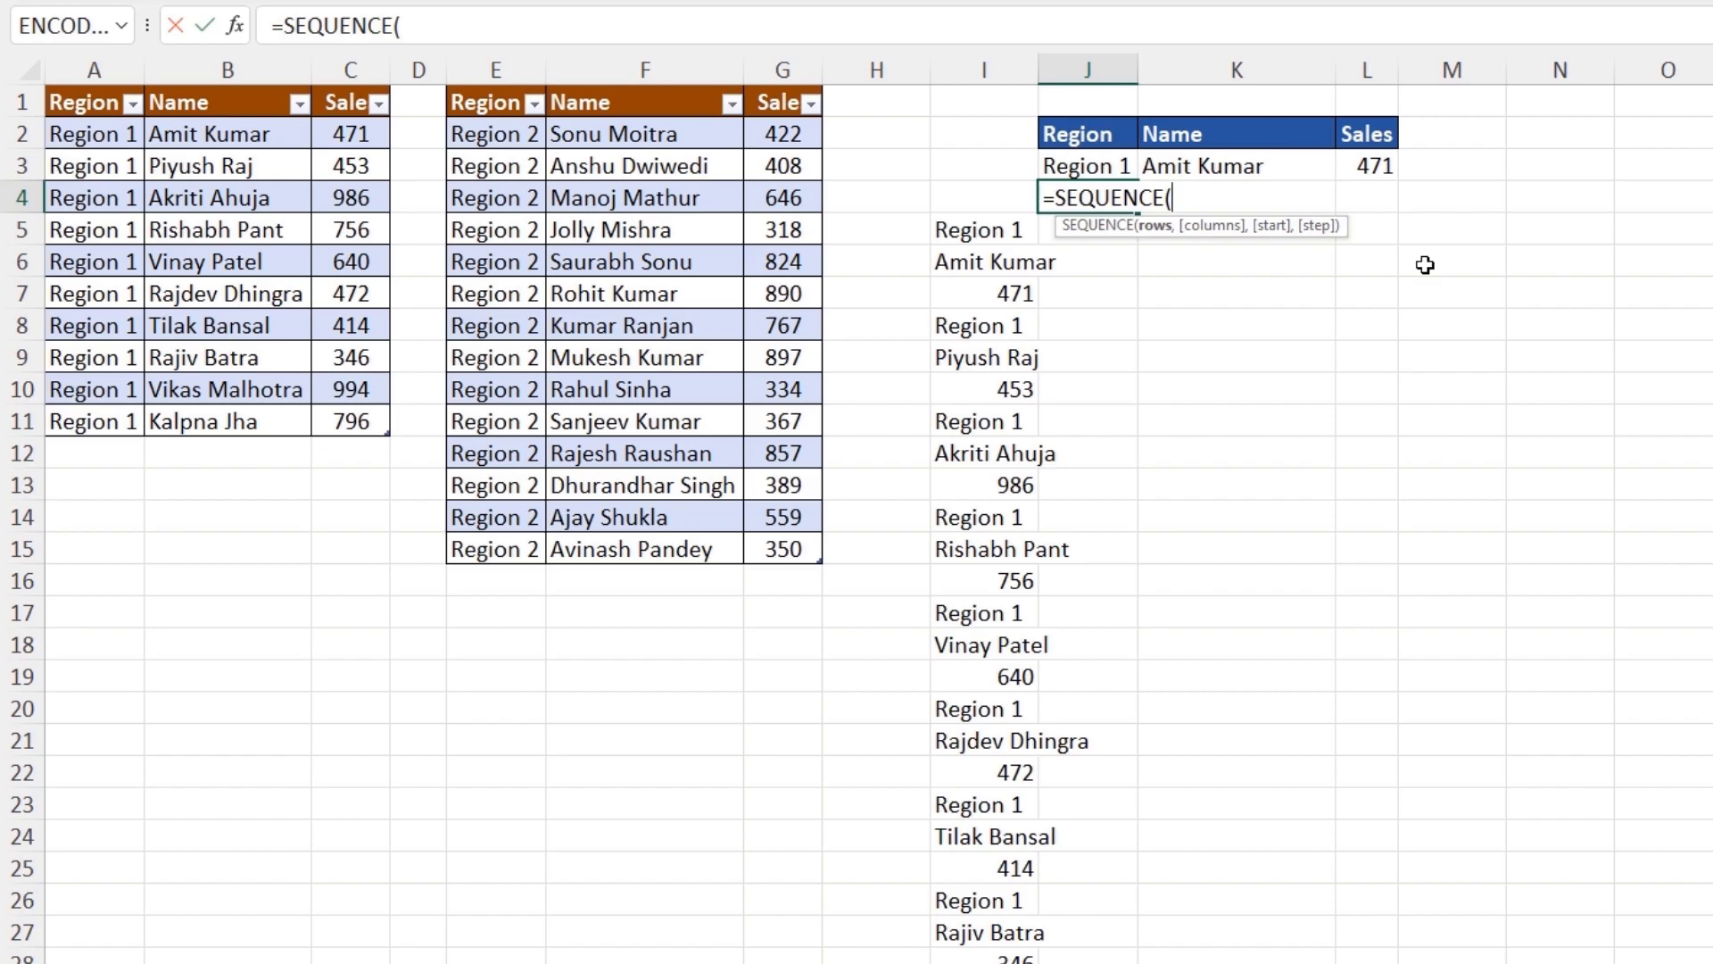
text(counta)
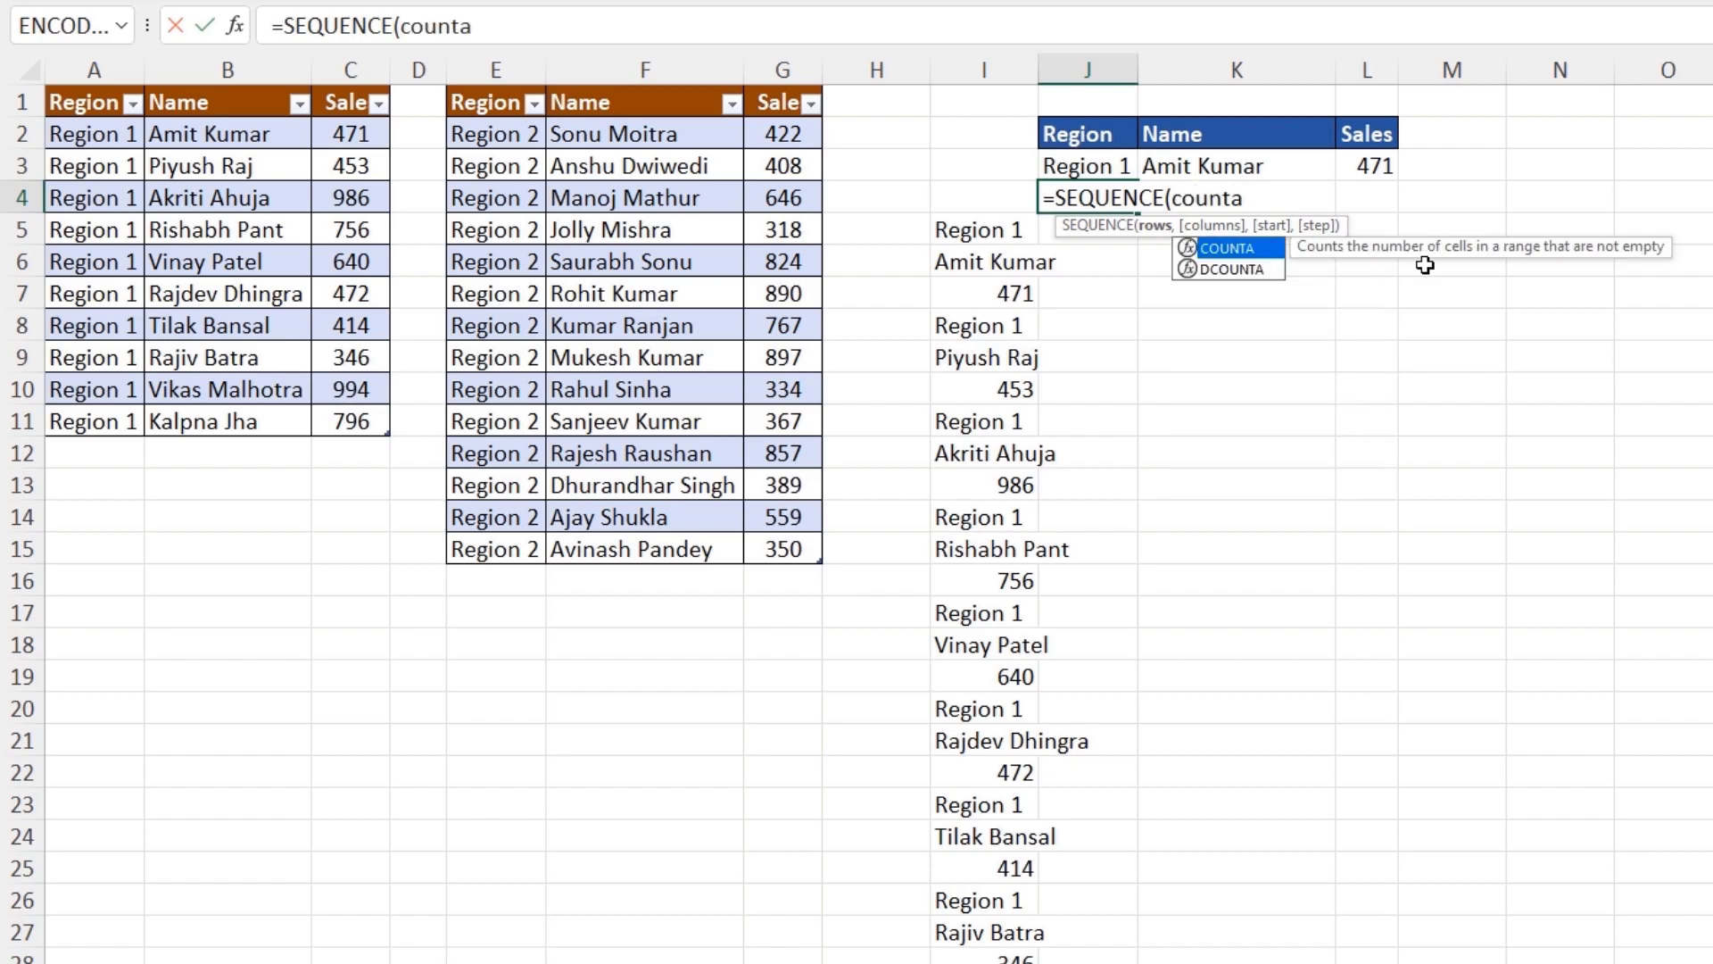
key(Tab)
drag(82, 134, 89, 421)
text(,)
drag(501, 137, 533, 544)
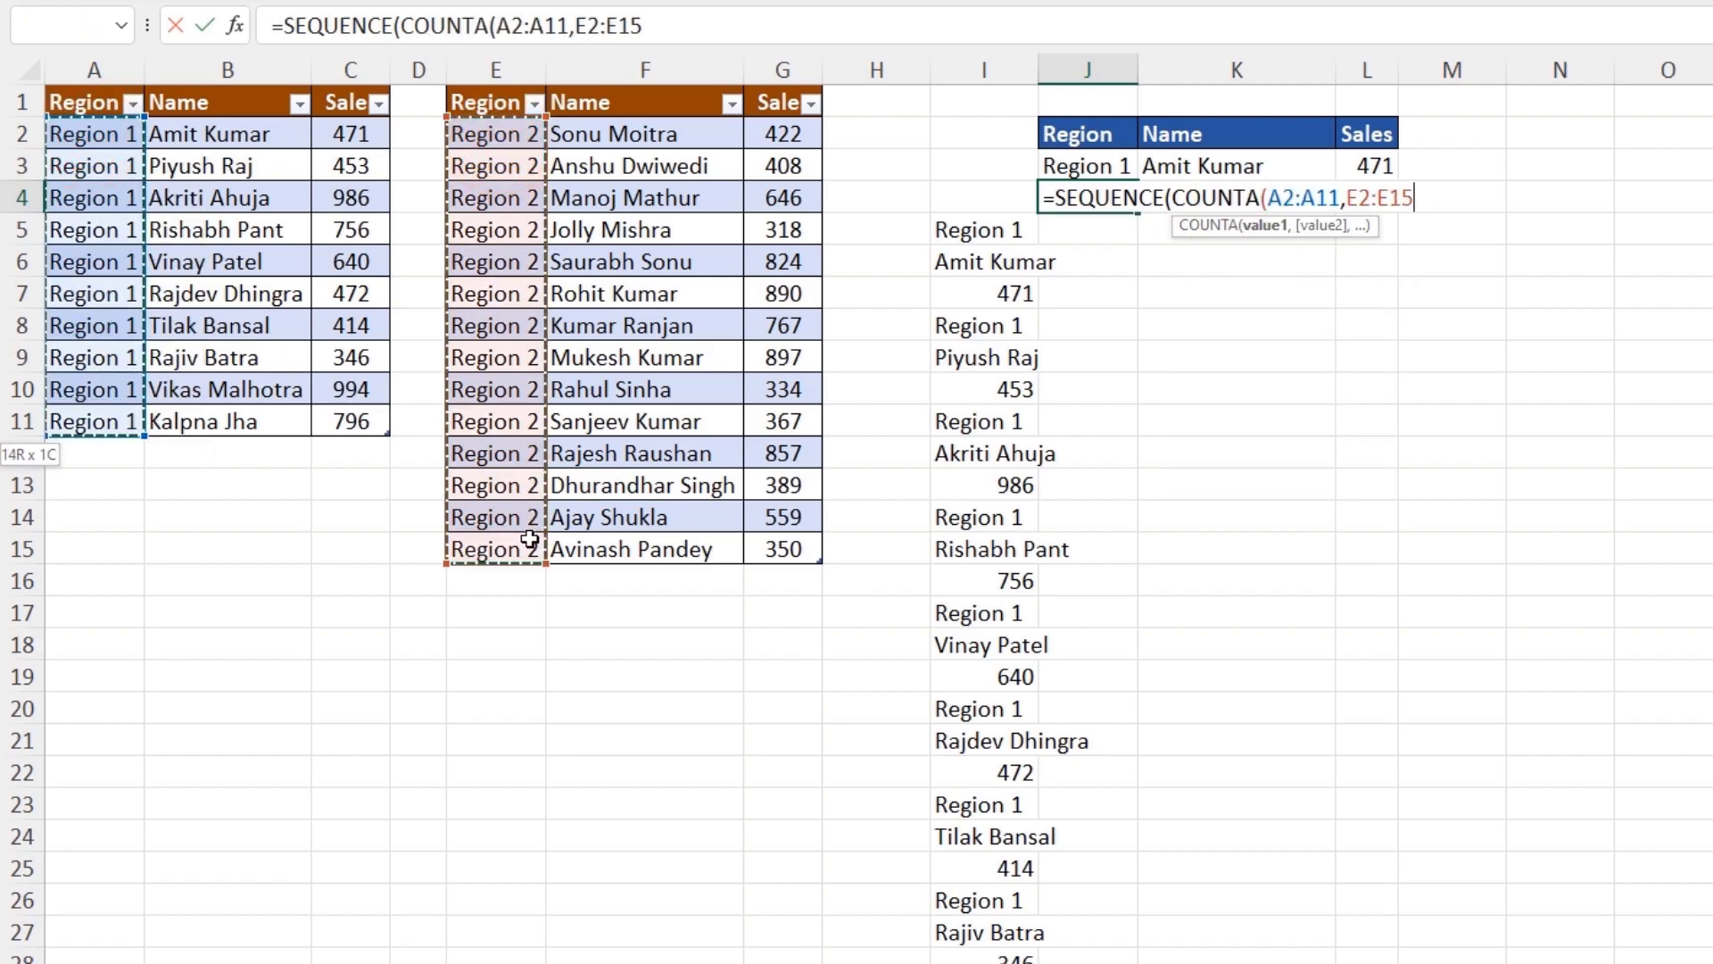
text(),)
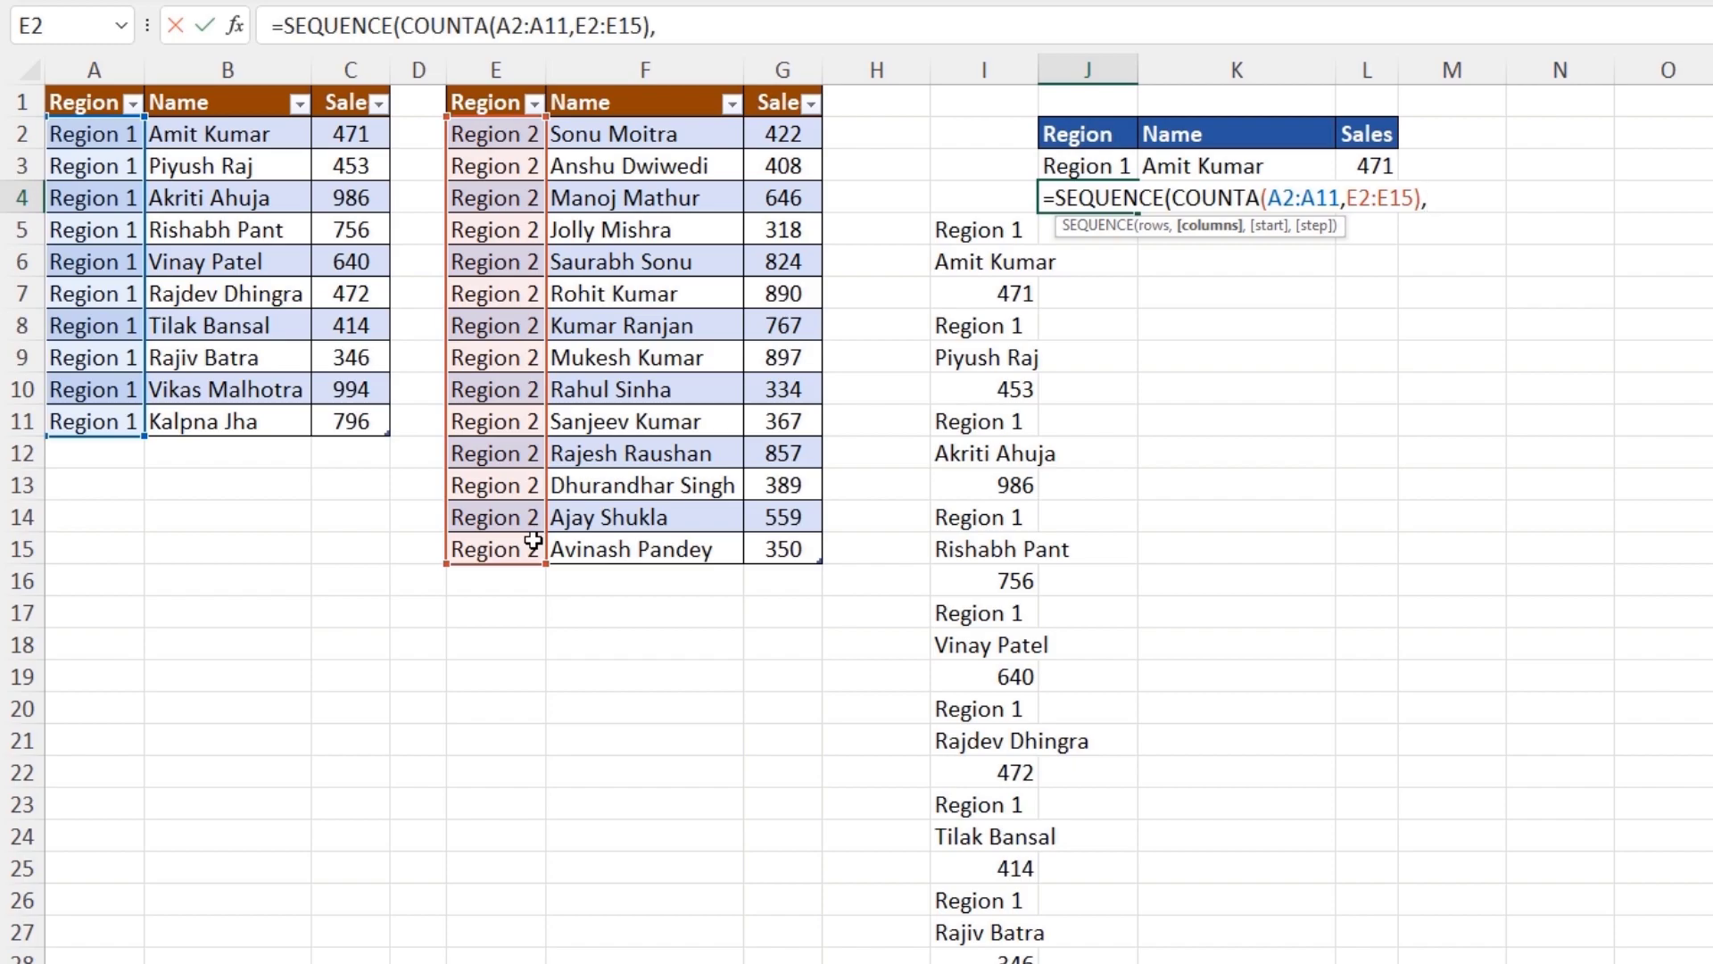
text(3))
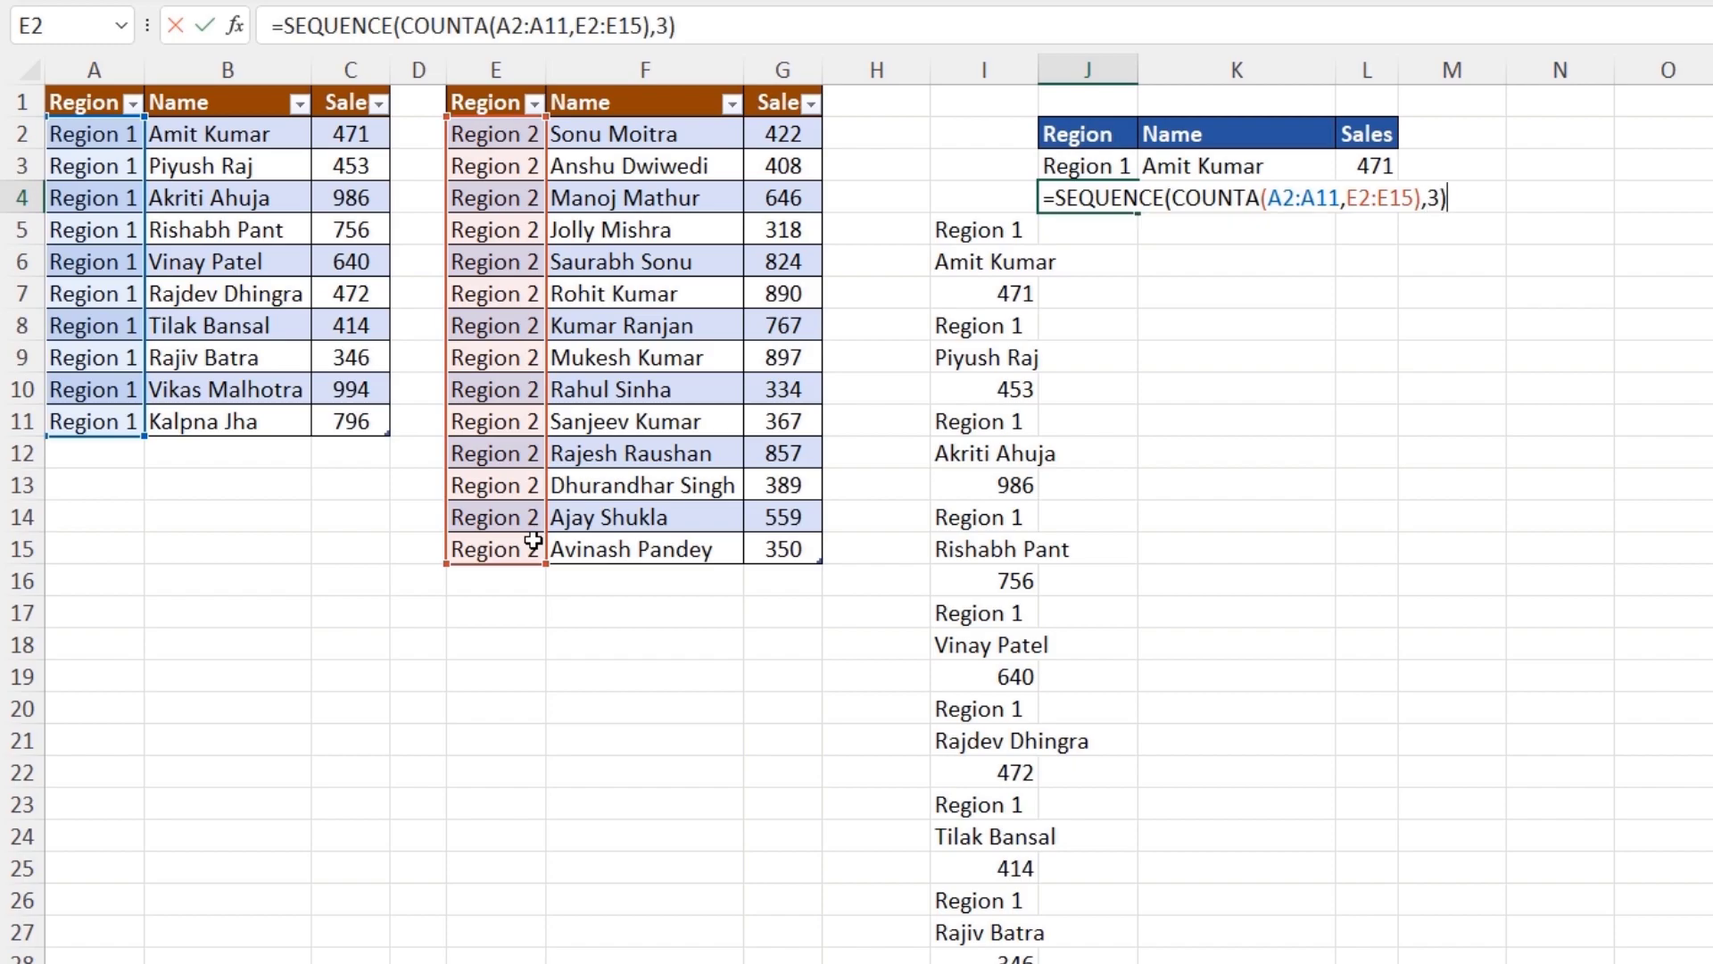
key(Return)
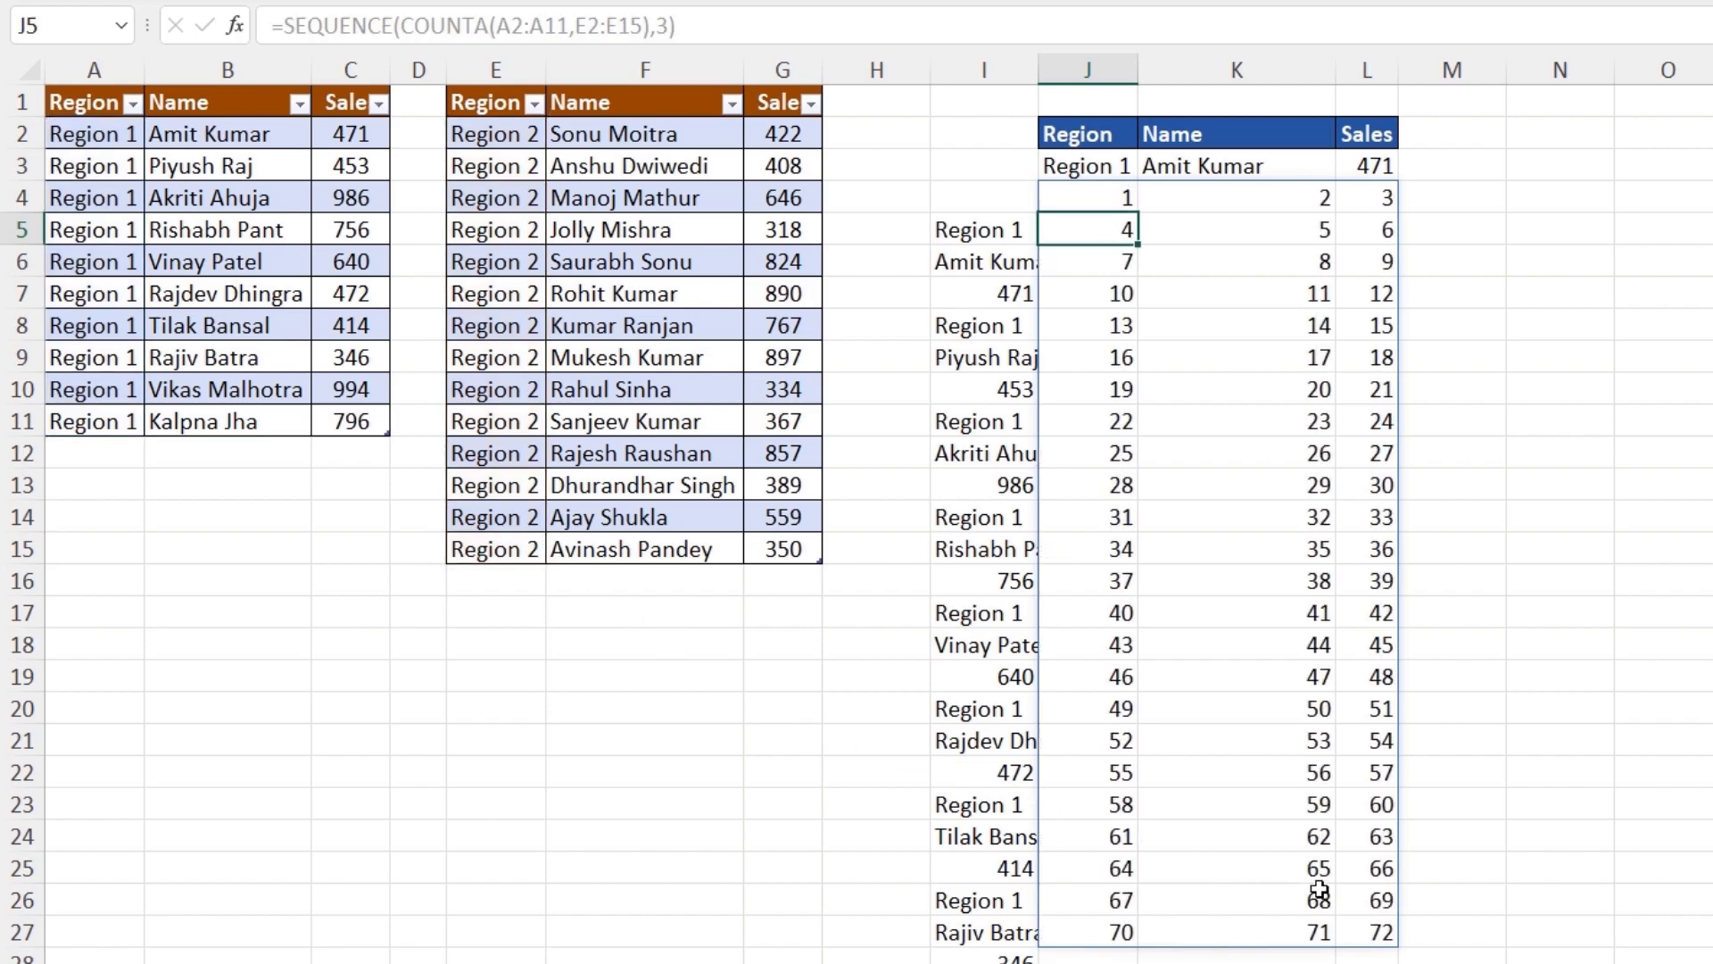
Step: Copy the SEQUENCE expression from the J4 formula without its equals sign, and clear J4
click(1109, 190)
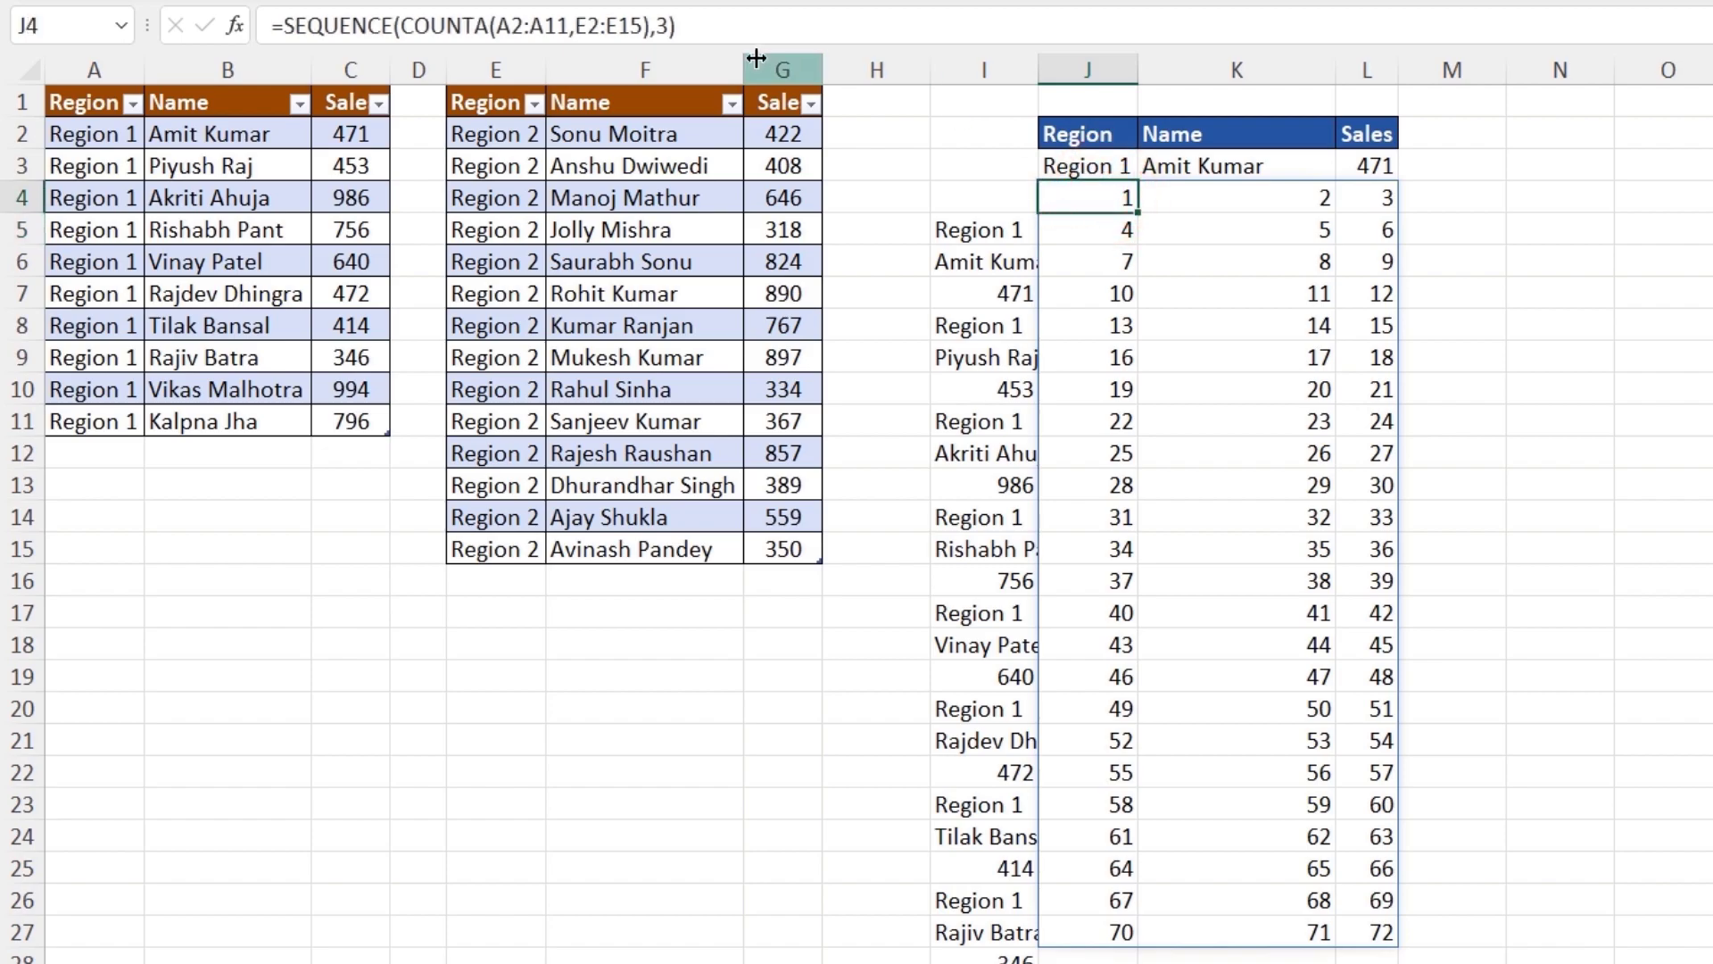
click(734, 32)
drag(685, 26, 269, 27)
right_click(418, 23)
click(499, 63)
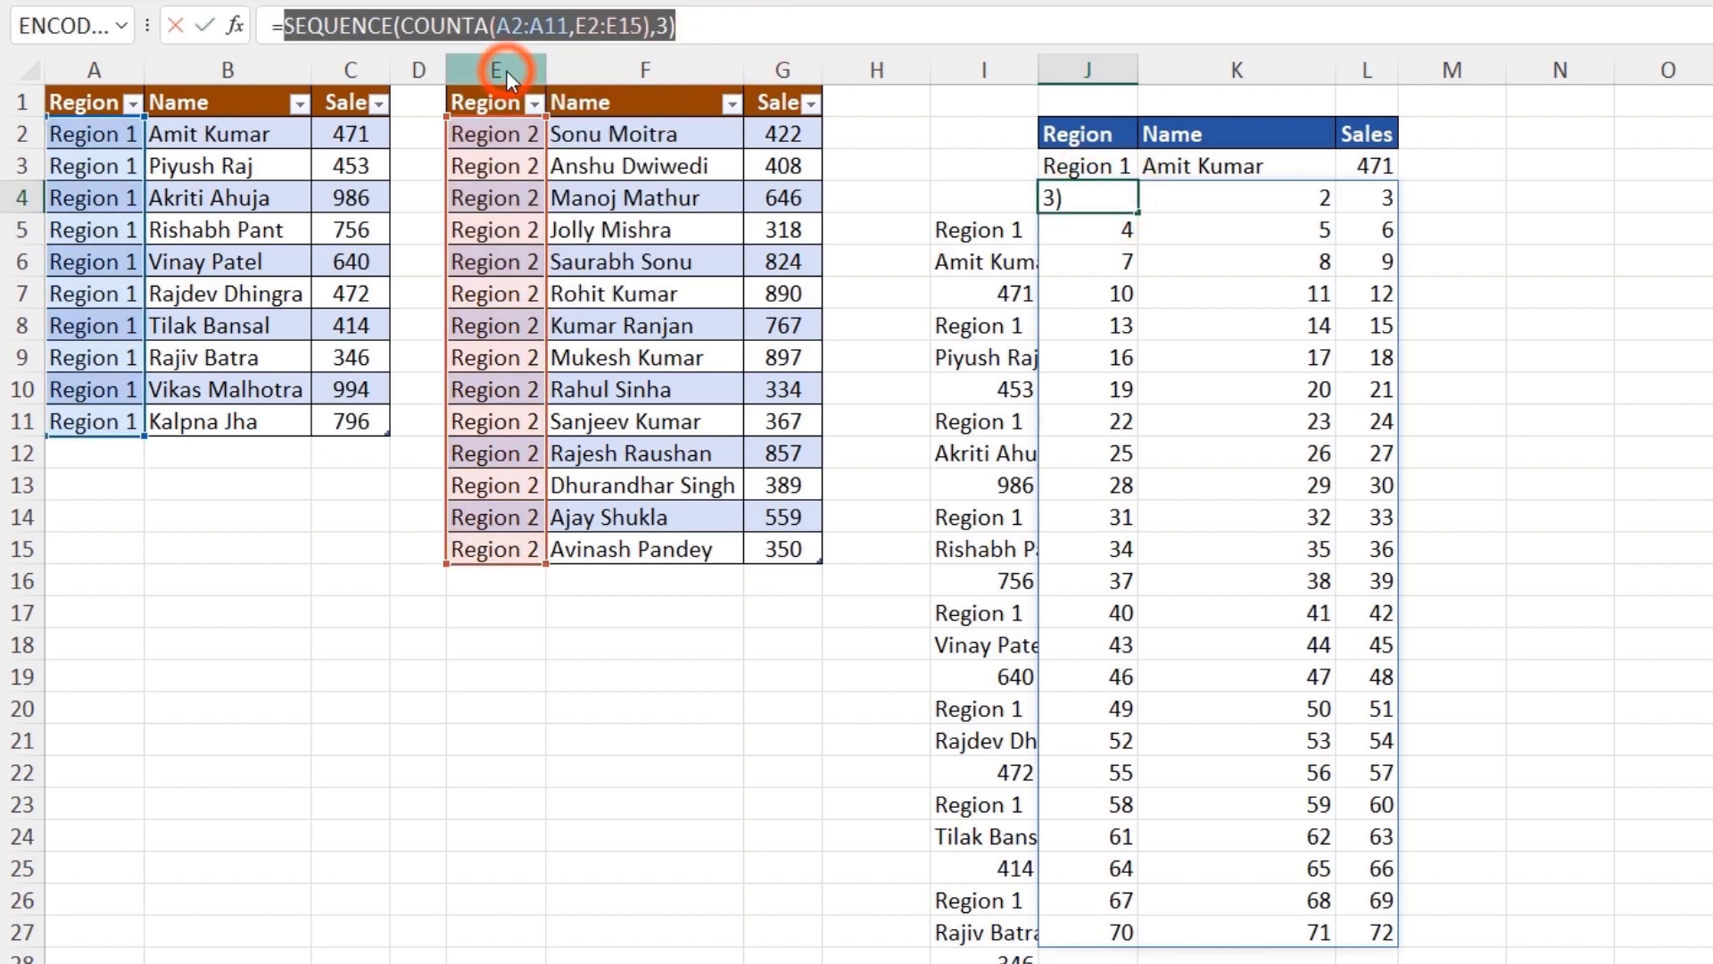
key(Escape)
key(Delete)
Step: Replace the row number 1 in J3's INDEX formula with the copied SEQUENCE(COUNTA(A2:A11,E2:E15),3) expression
click(1115, 169)
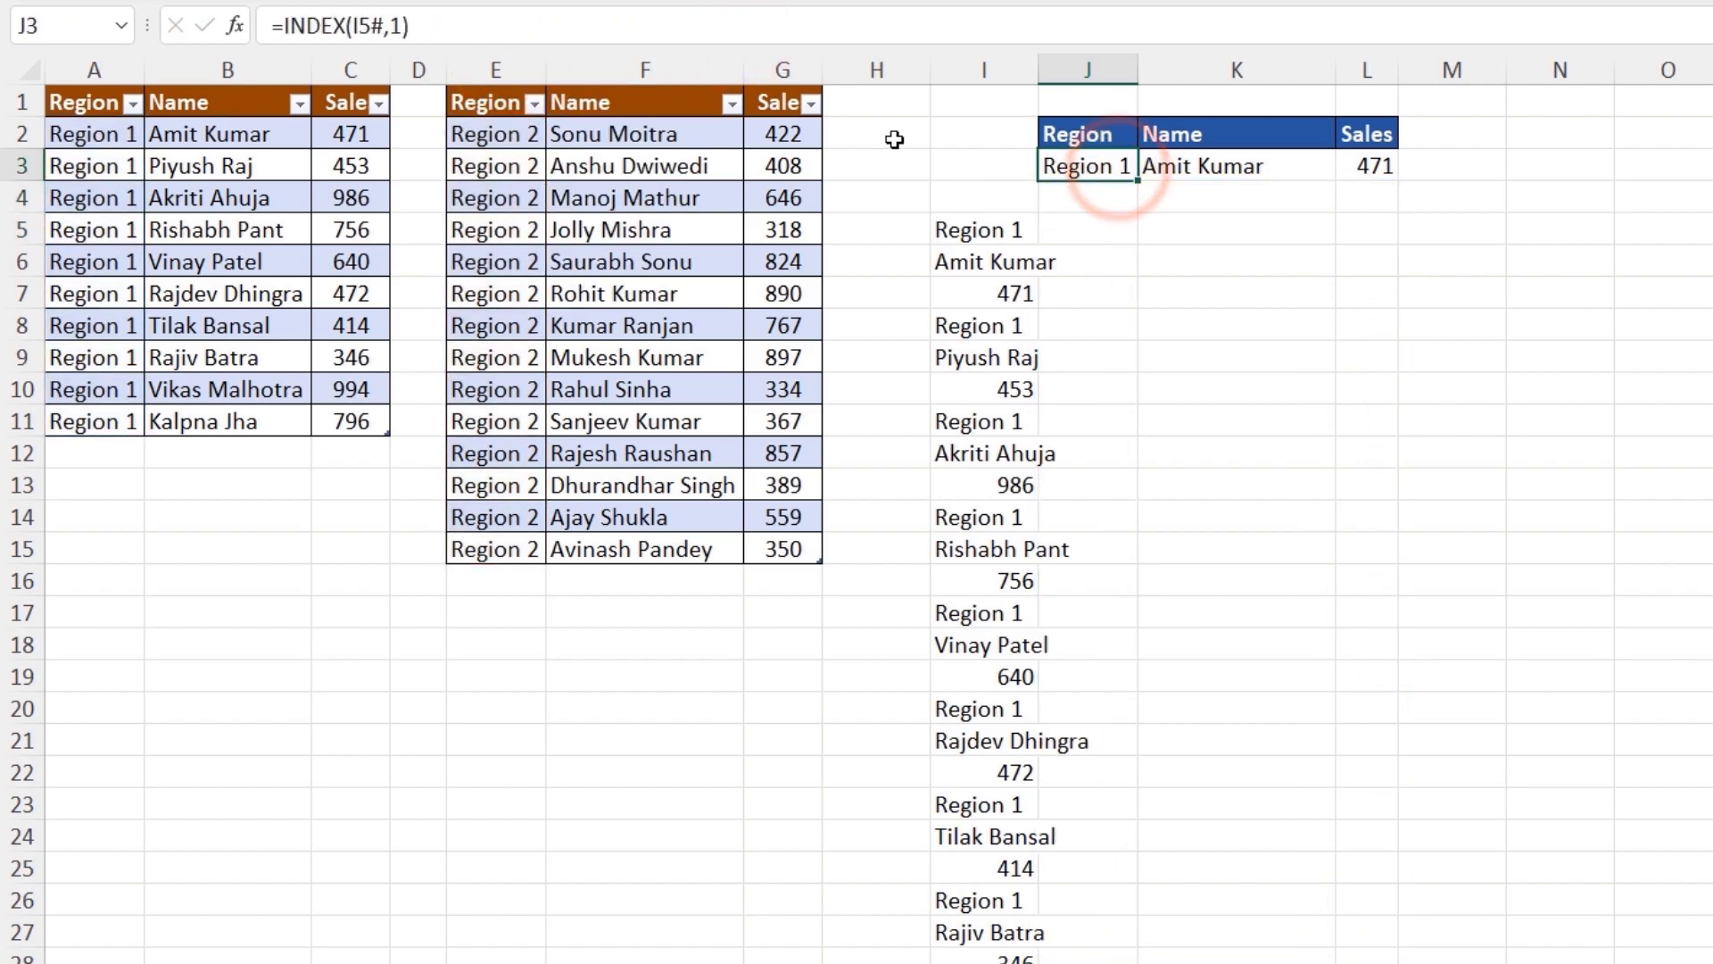
double_click(393, 28)
key(ctrl+v)
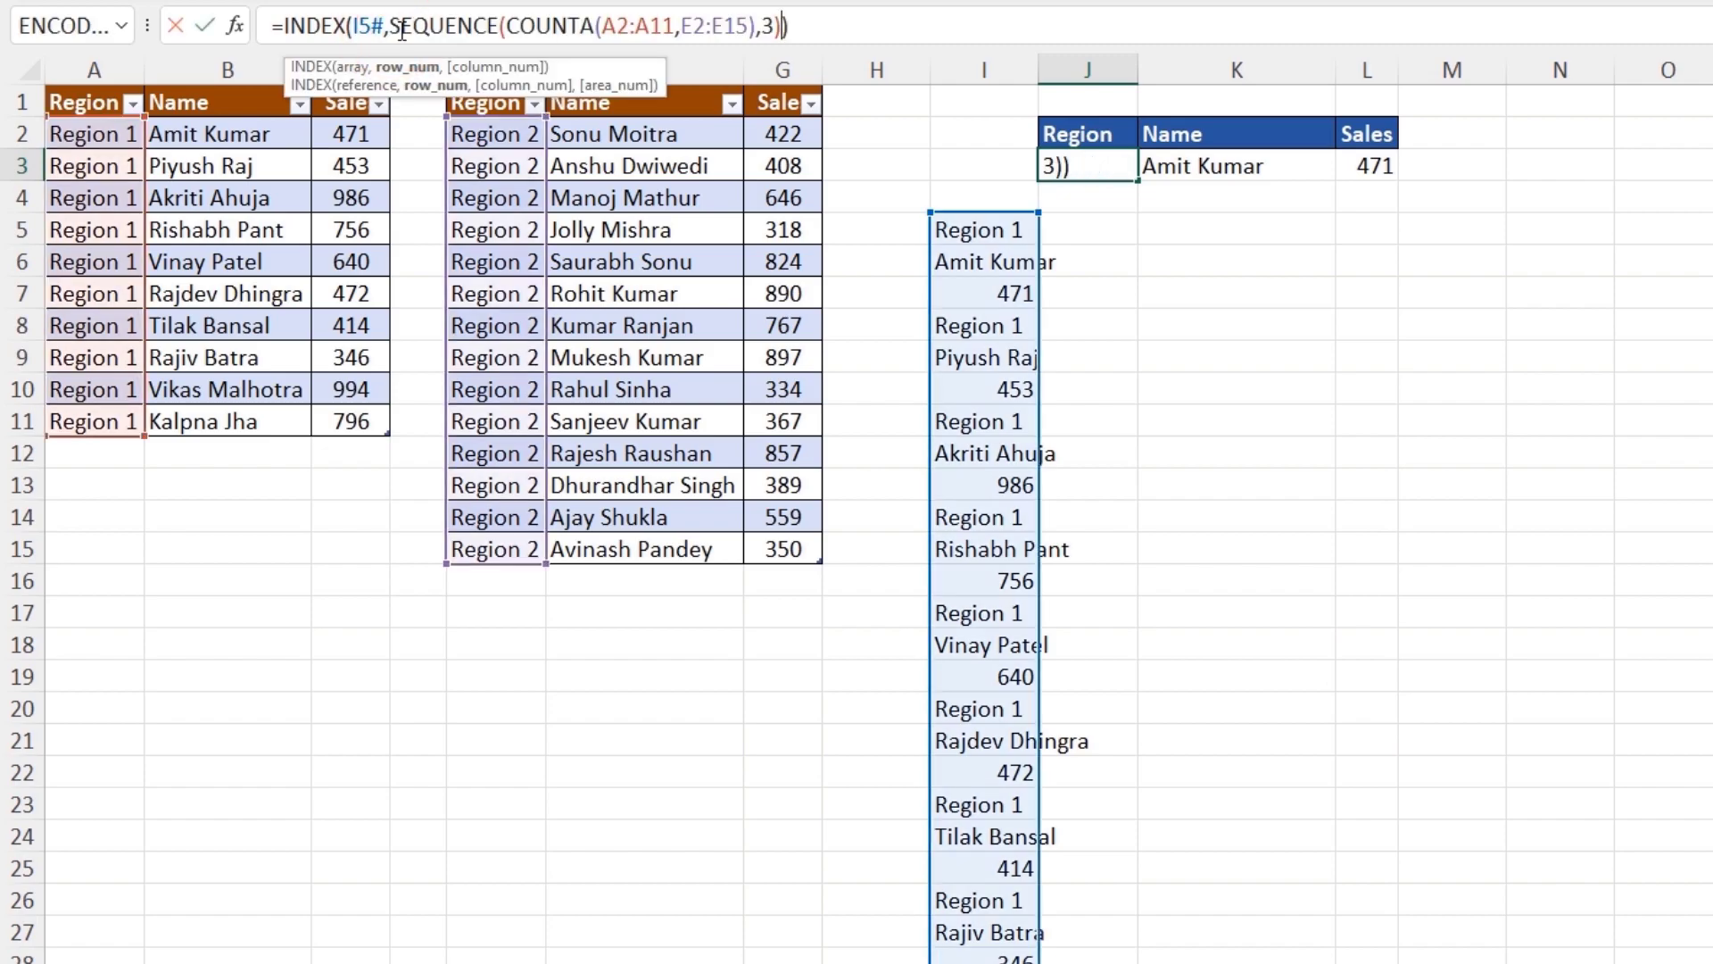
key(Return)
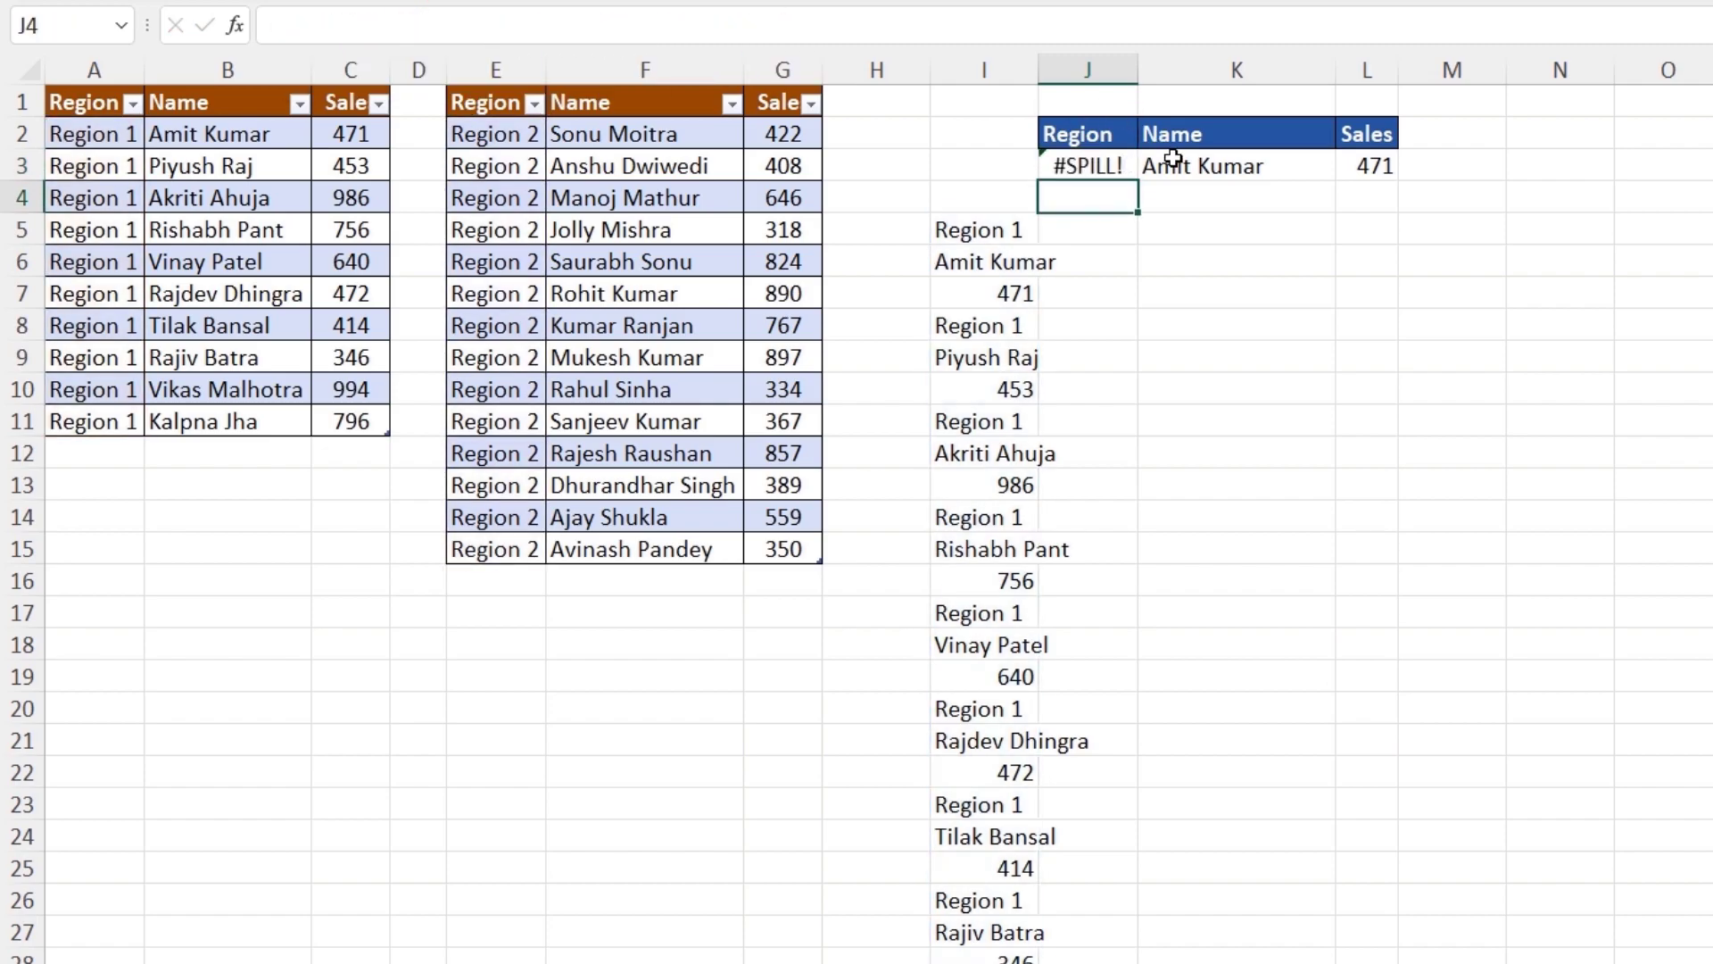
Step: Clear the contents of K3:M6 to make room for J3's INDEX formula to spill
drag(1183, 166, 1414, 260)
key(Delete)
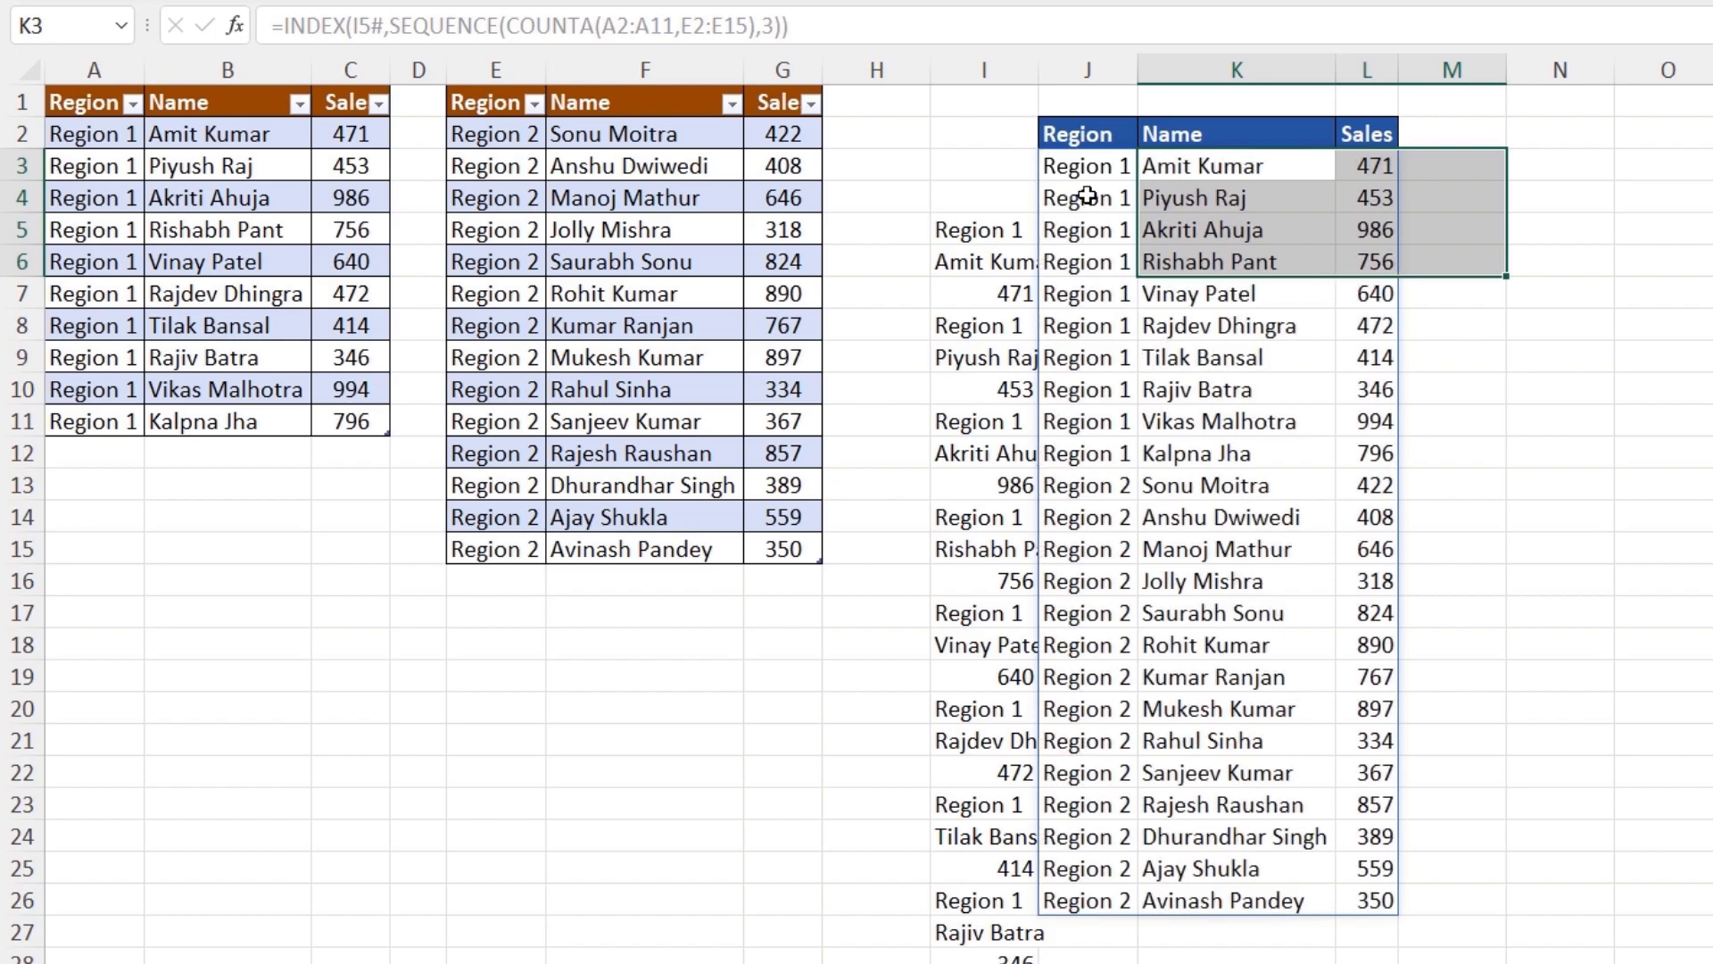
click(1089, 165)
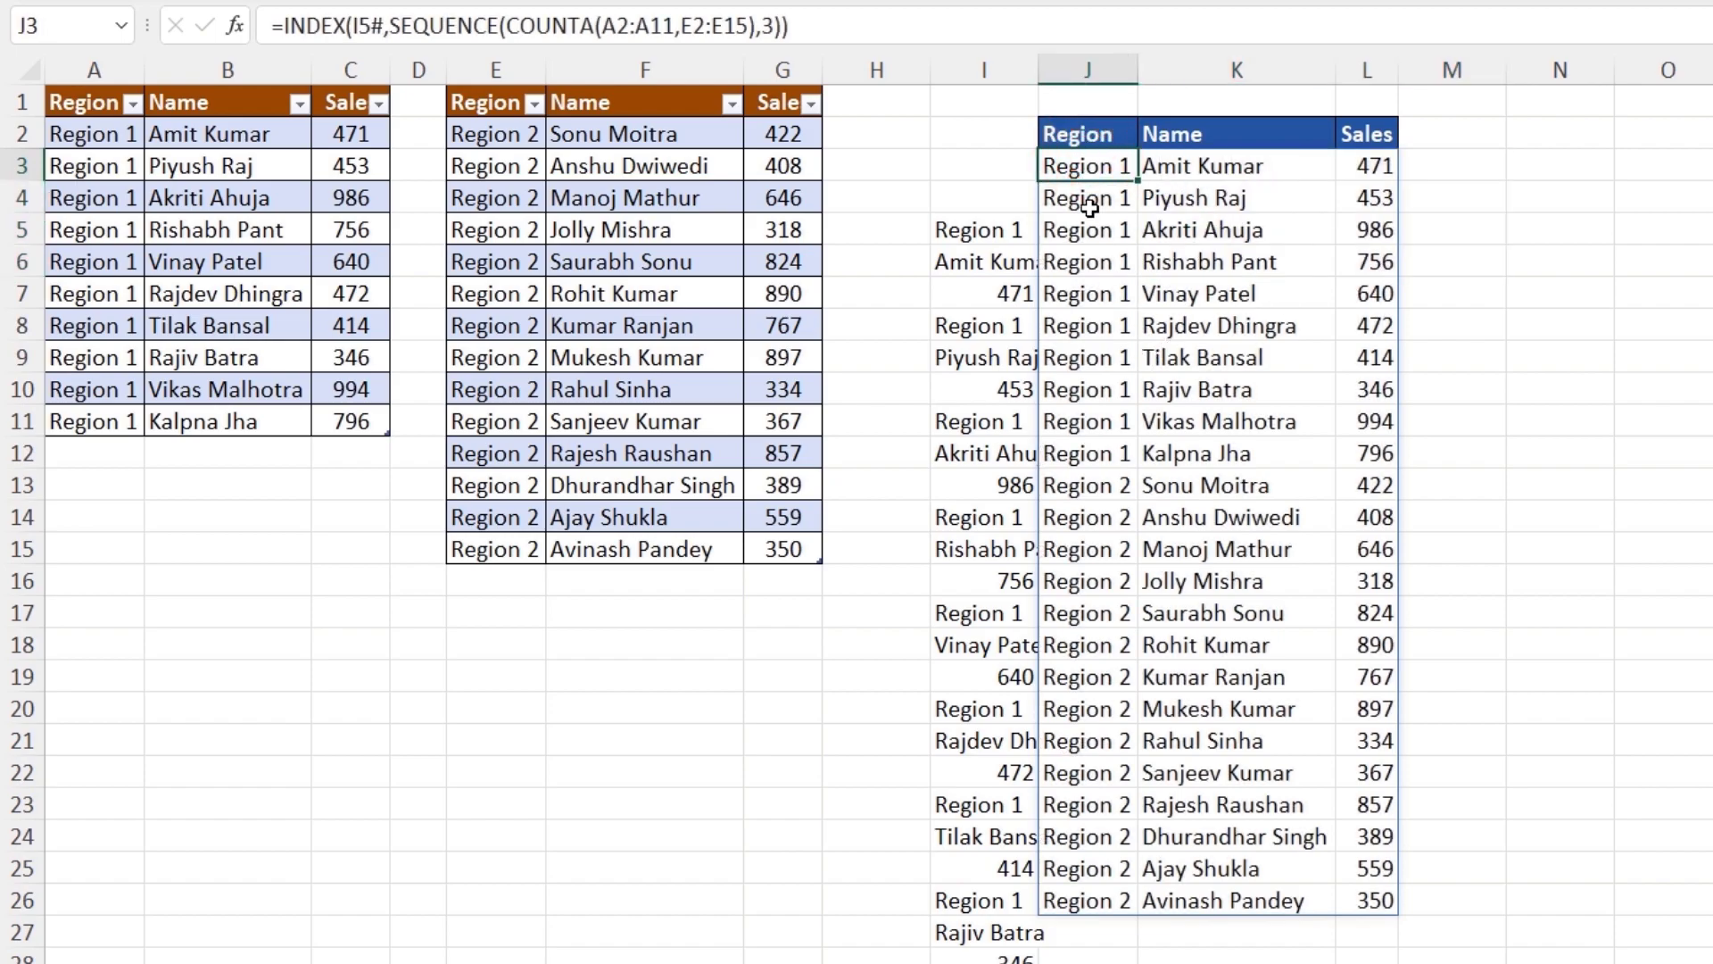
Step: Copy the FILTERXML expression from the I5 formula without its equals sign, leaving the formula itself intact
click(992, 230)
drag(1190, 24, 284, 25)
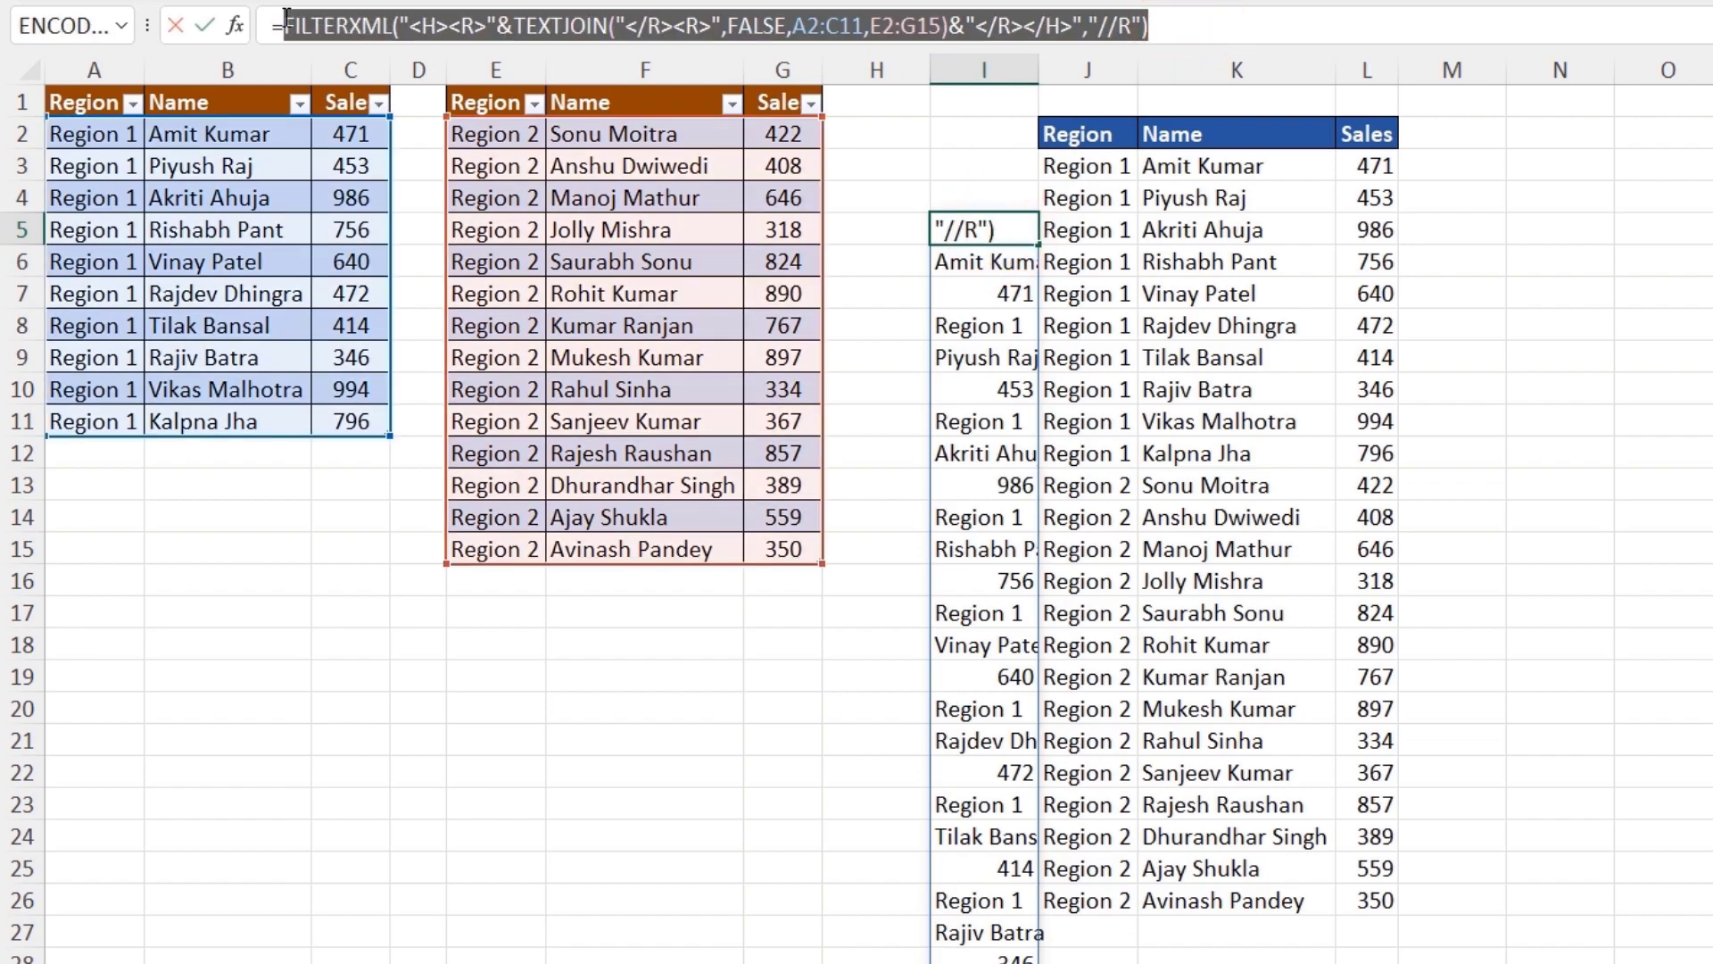
right_click(344, 25)
click(419, 72)
key(Escape)
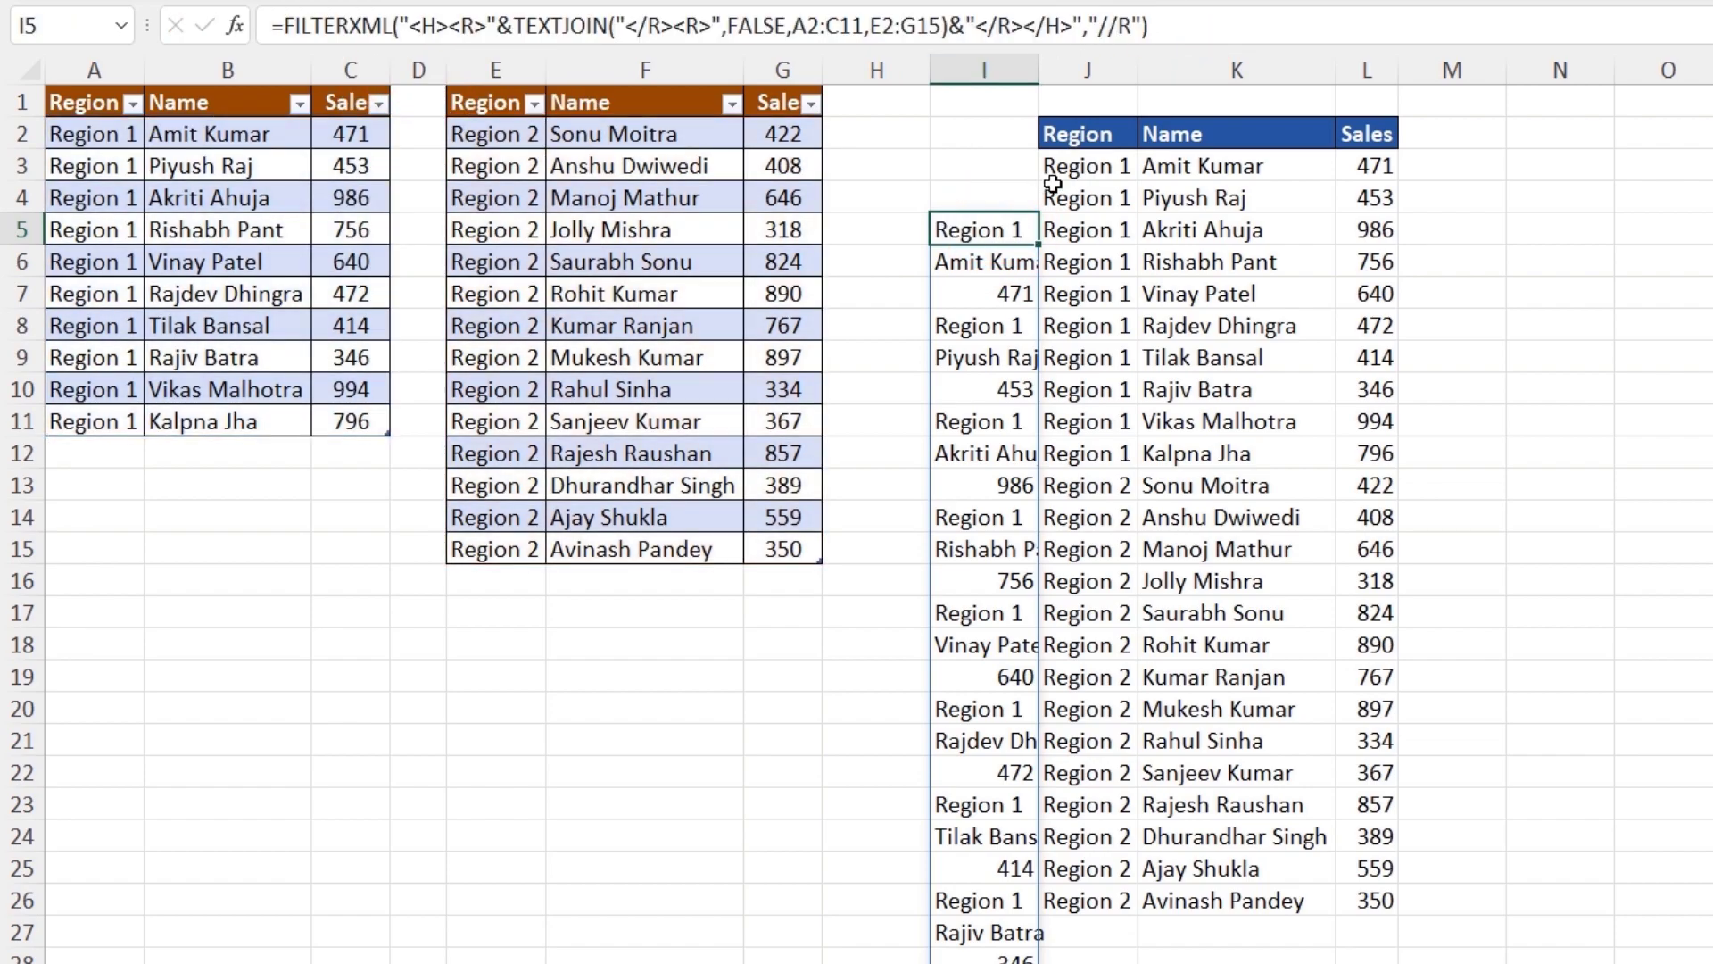
Step: Replace the I5# reference in J3's INDEX formula with the copied FILTERXML and TEXTJOIN expression
click(1098, 165)
click(375, 25)
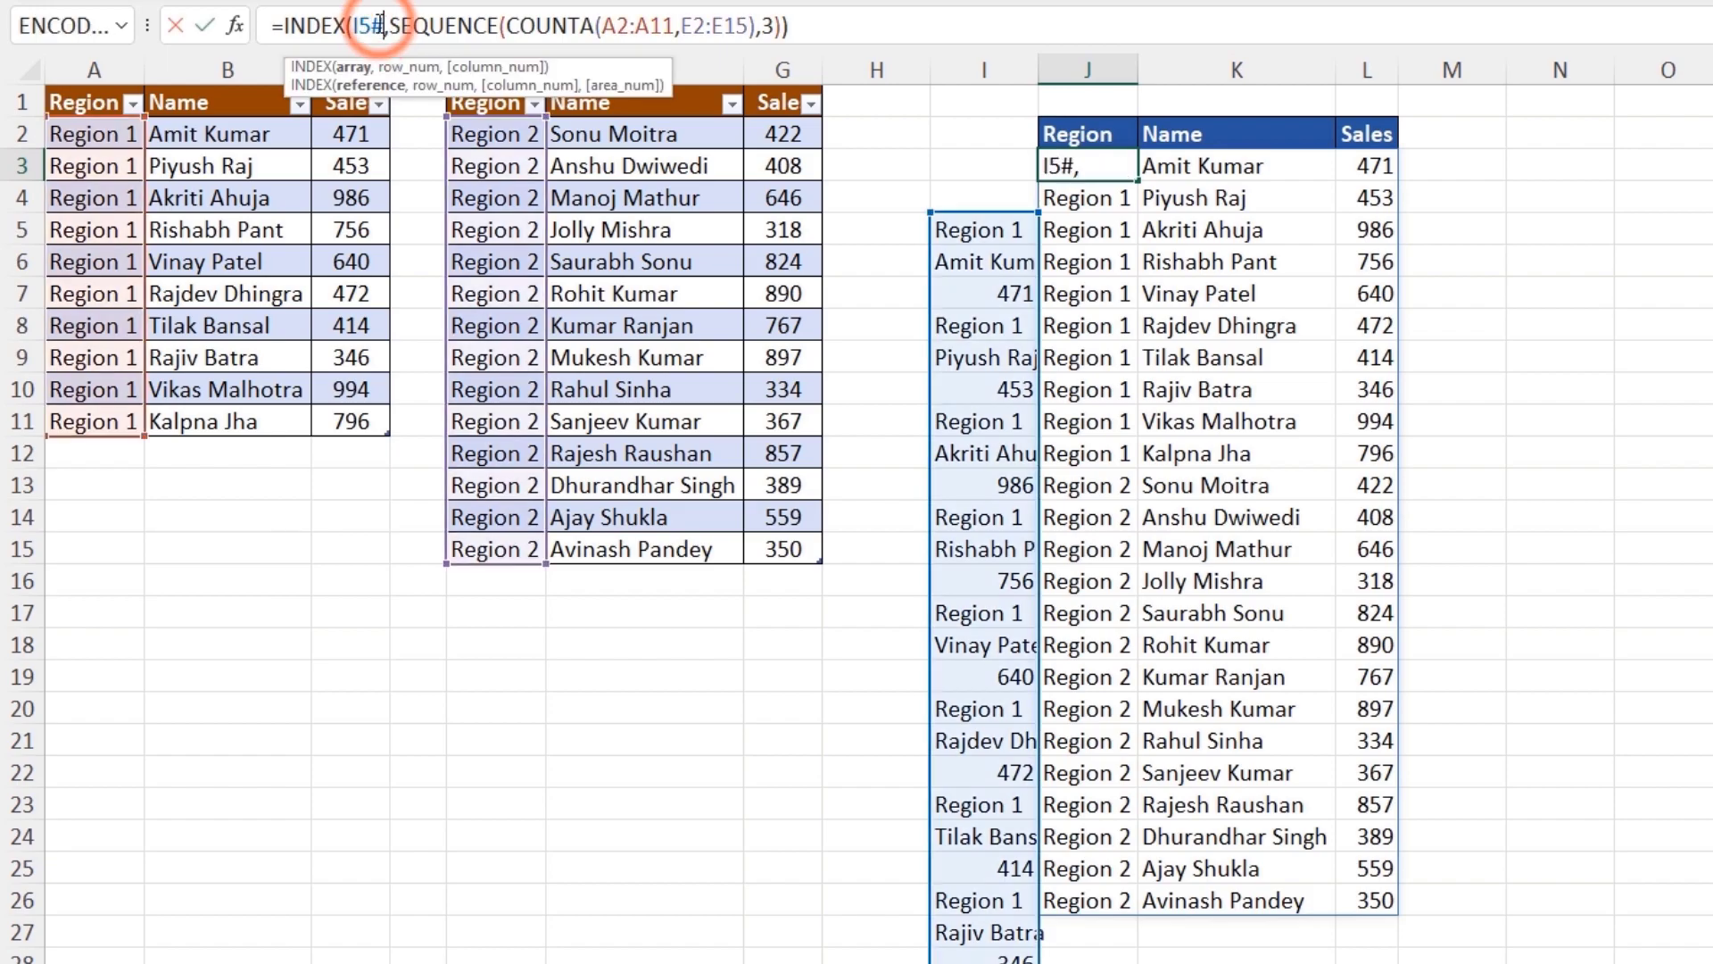
drag(384, 25, 359, 25)
right_click(363, 25)
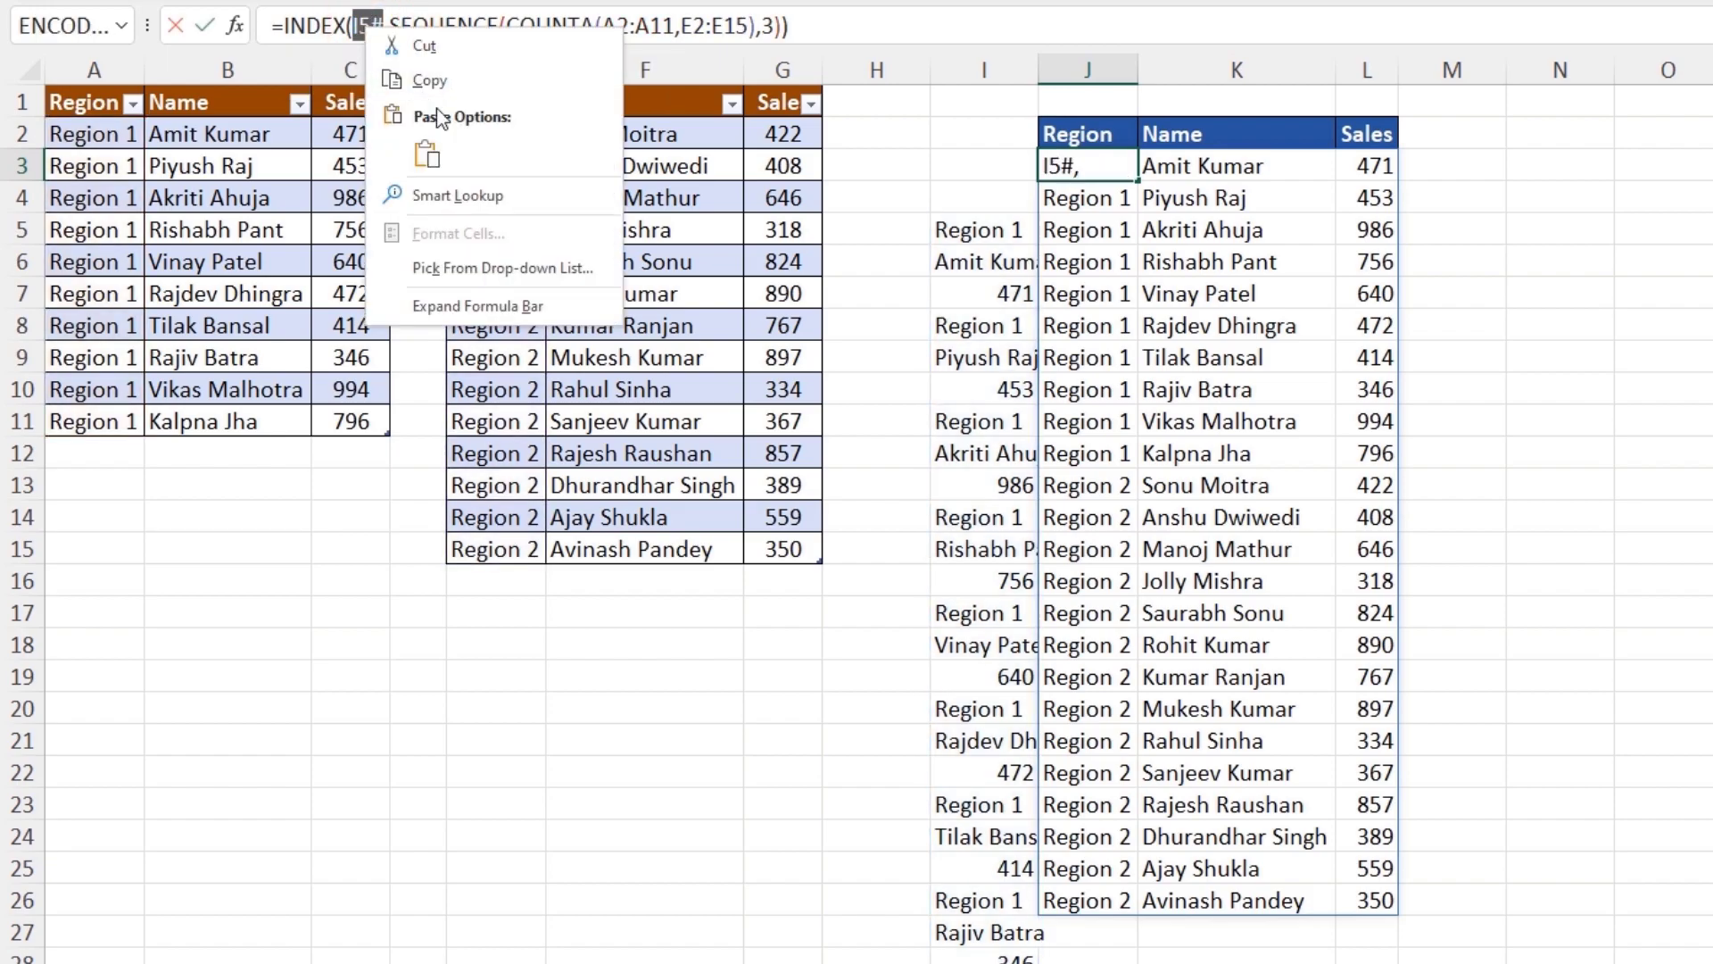
click(429, 156)
key(Return)
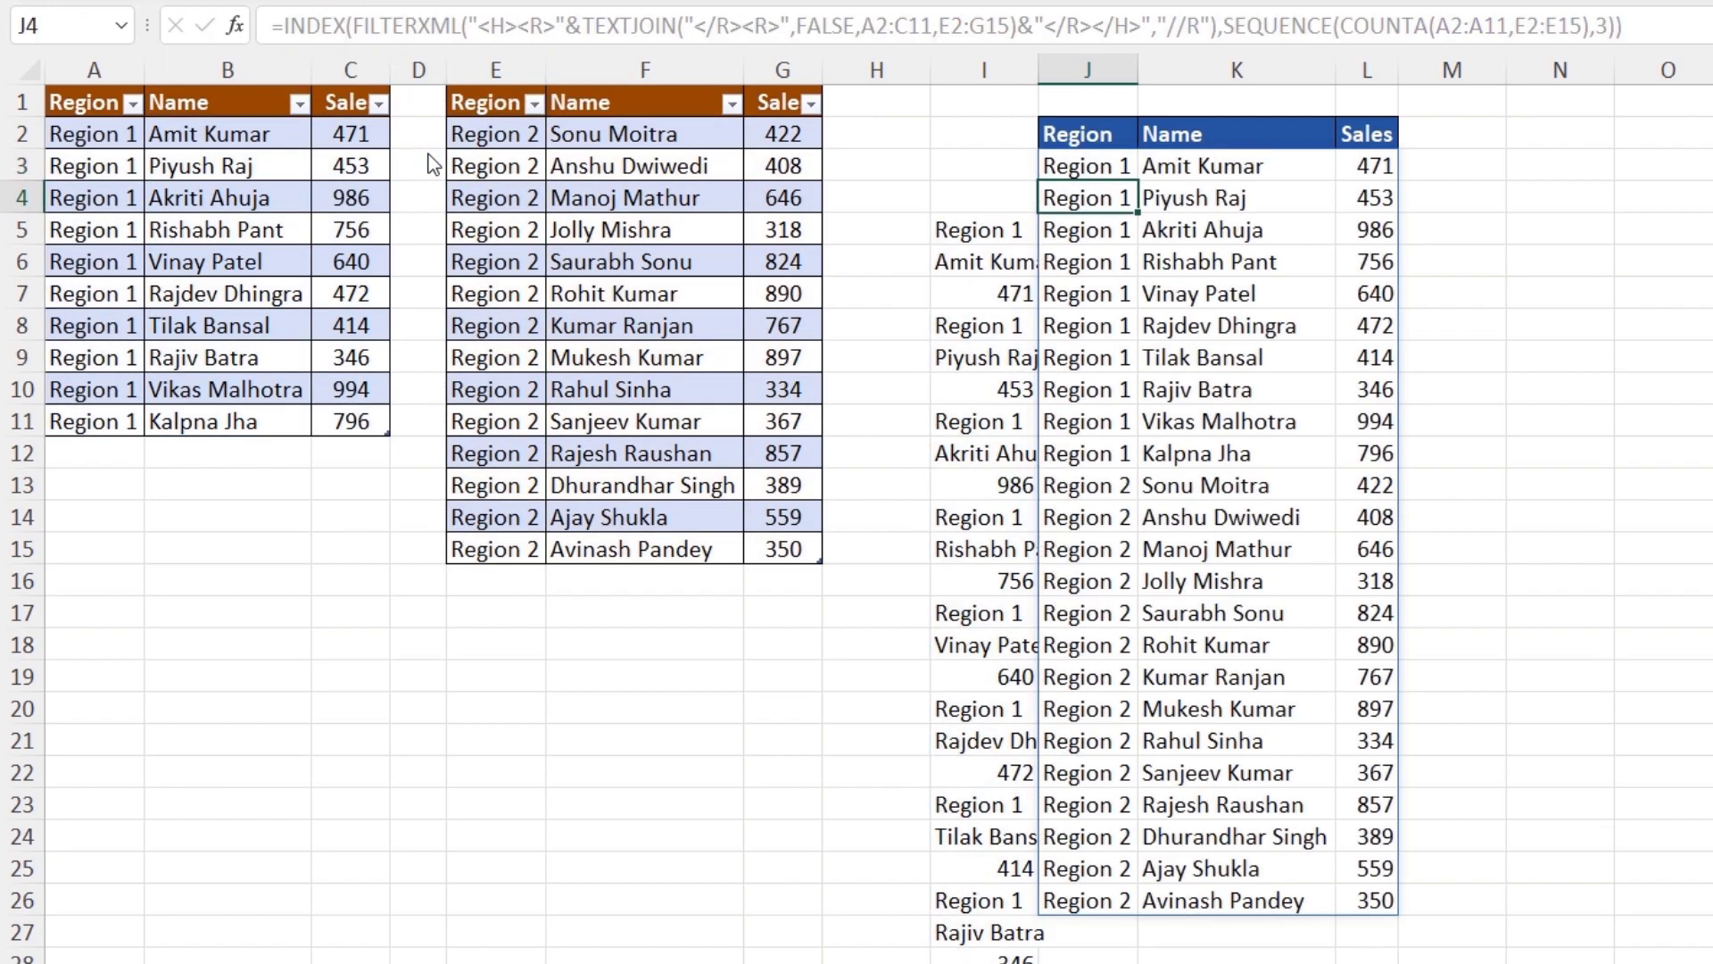
Step: Delete helper column I containing the single-column FILTERXML list
right_click(998, 72)
click(1065, 344)
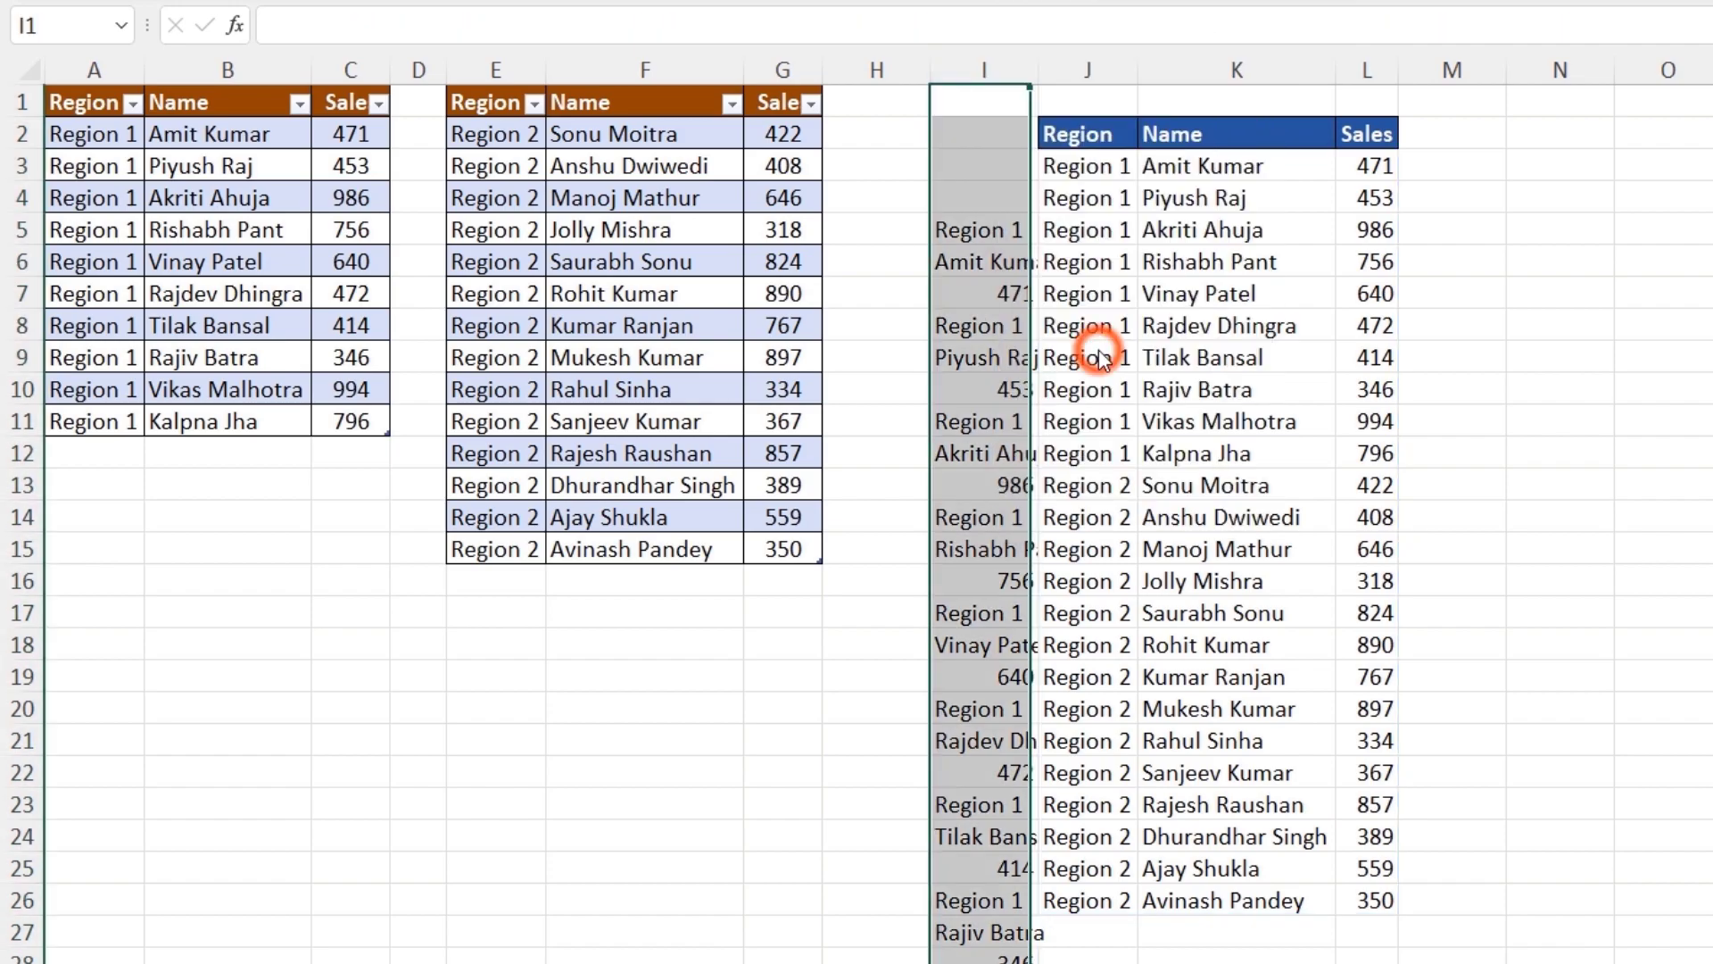
click(1126, 548)
Step: Add a row to the first sales table in row 12 with Region 1, a salesperson's name and sales of 1000
click(83, 481)
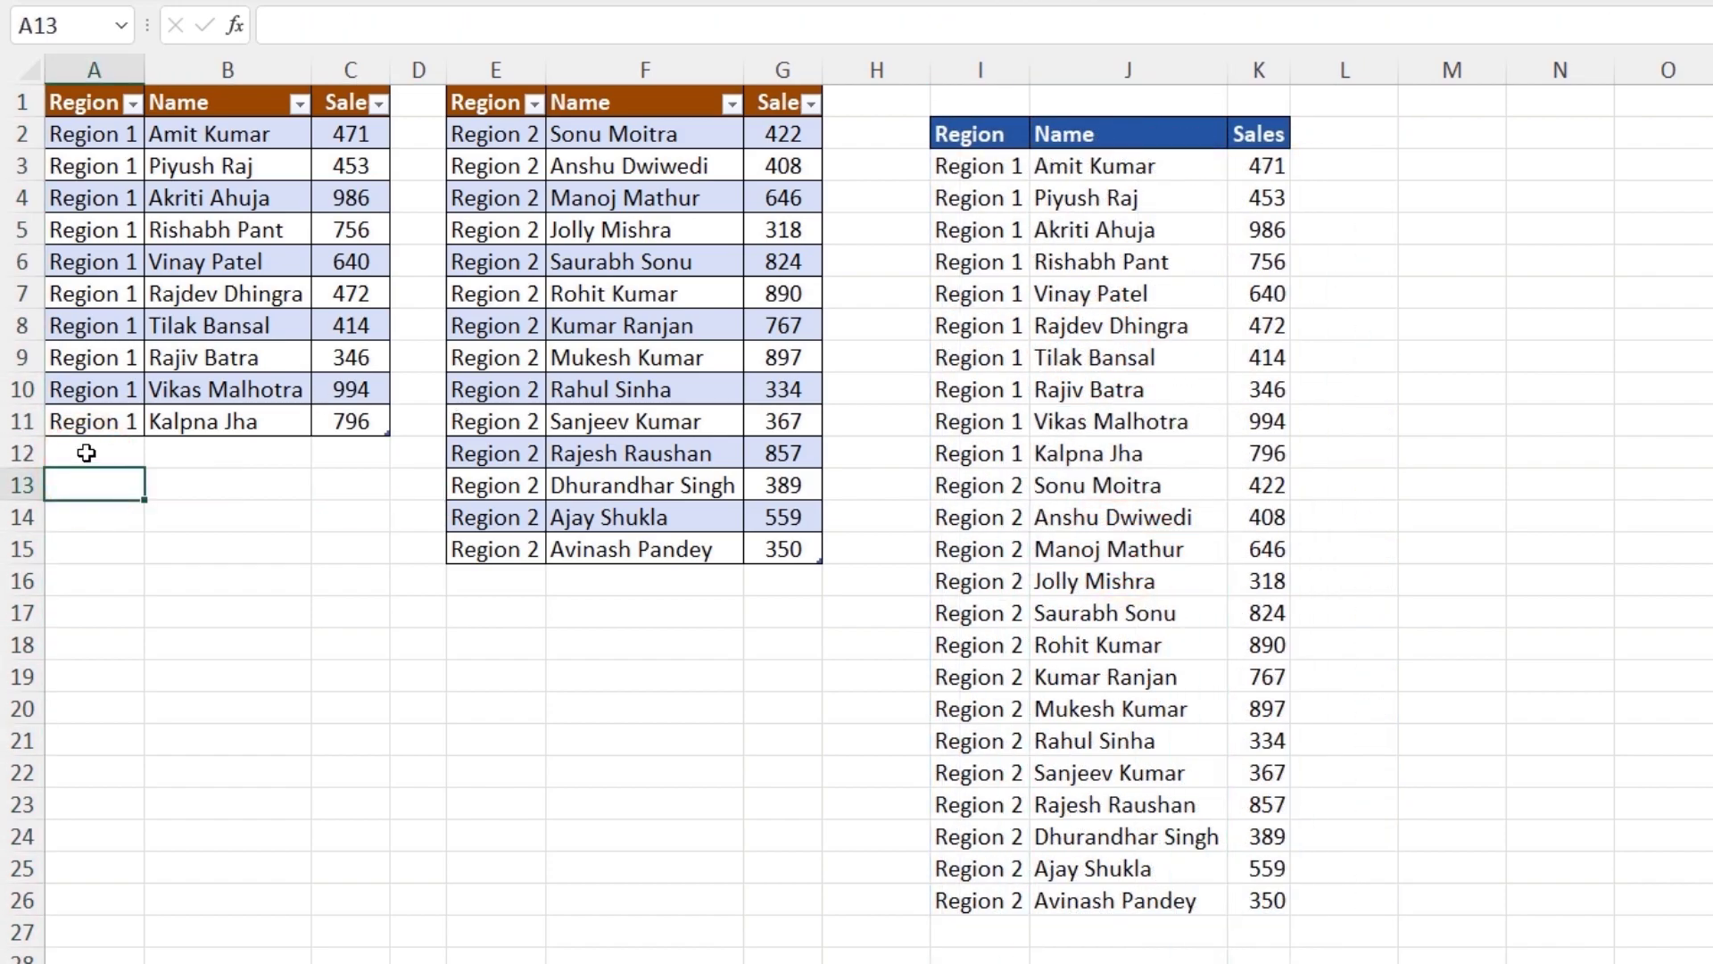
click(88, 450)
text(Region 1)
click(203, 457)
text(Prem)
key(Return)
key(Up)
key(Right)
text(1000)
key(Return)
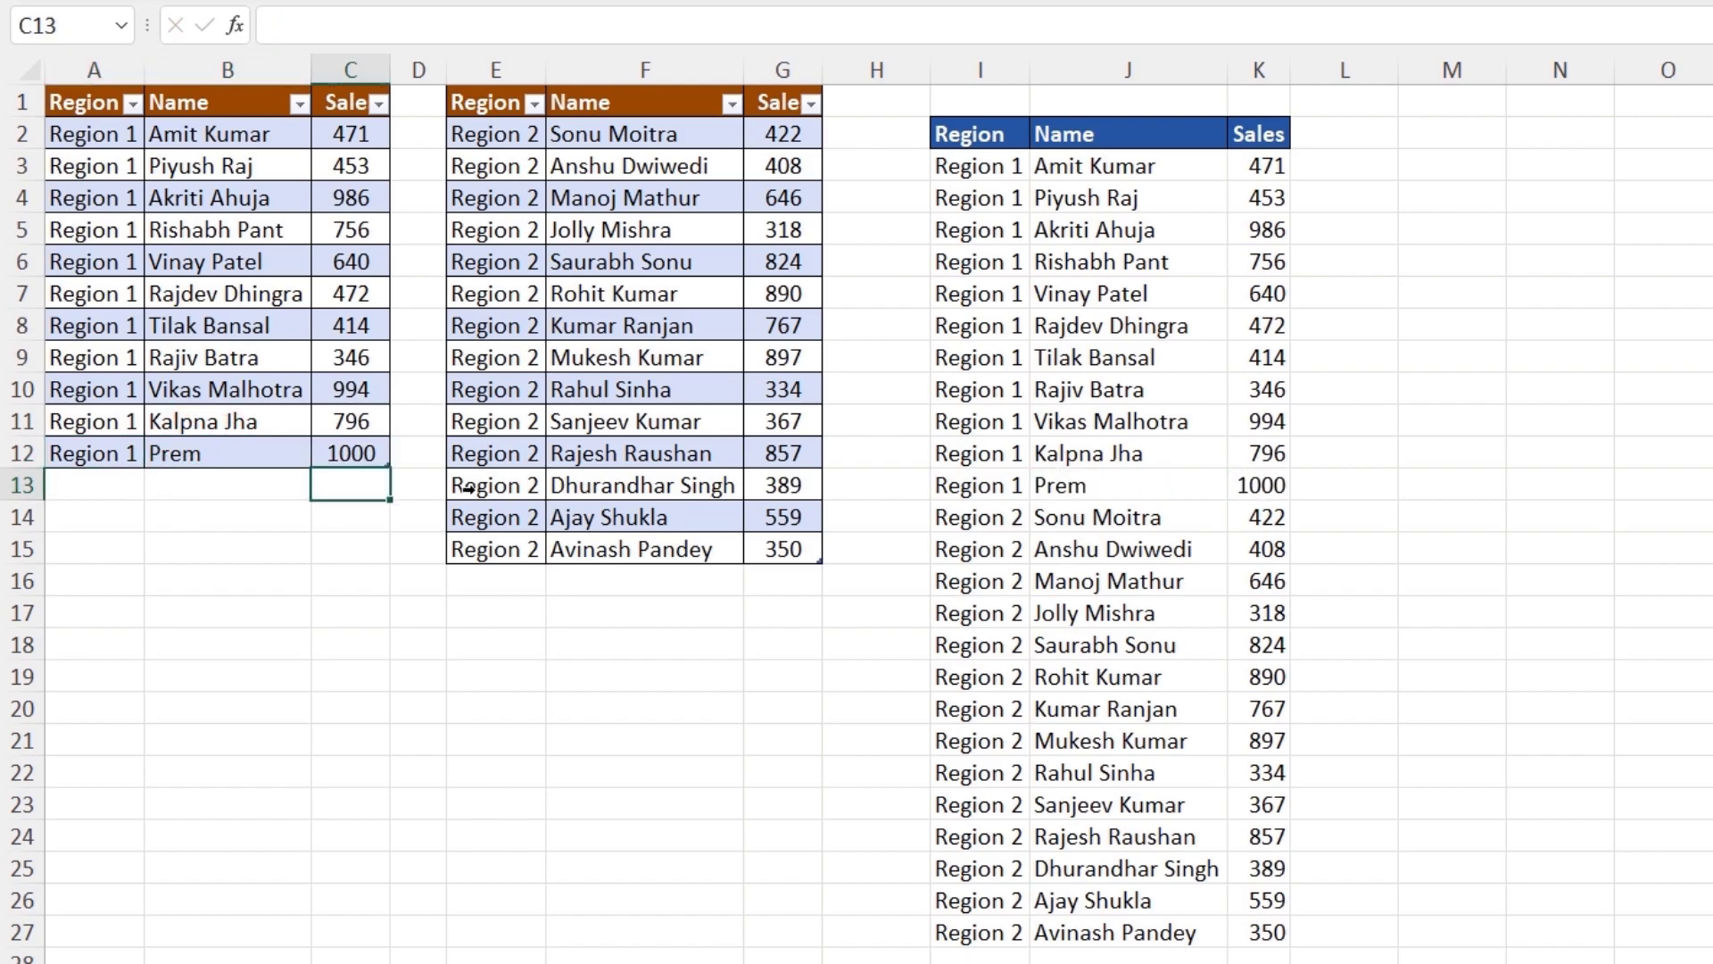